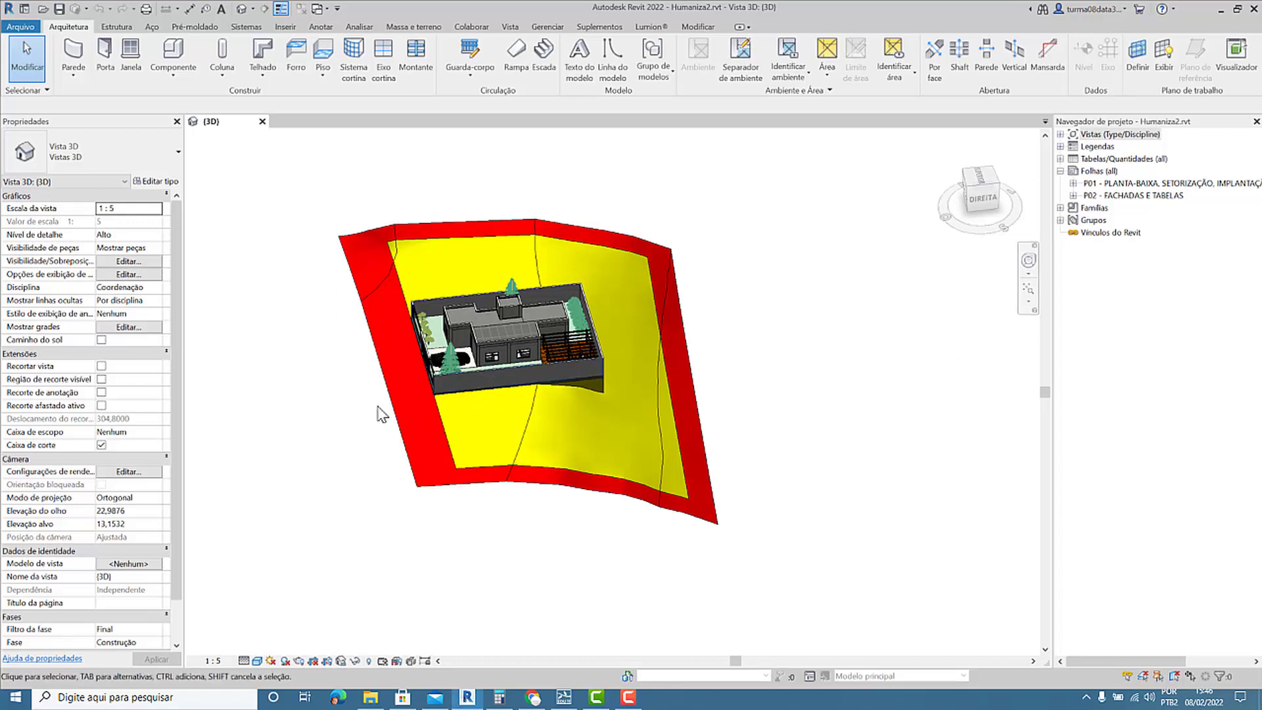
Look over the terrain around the house, switch to Lumion to view its empty scene, and return to Revit.
scroll(357, 388, "up", 1)
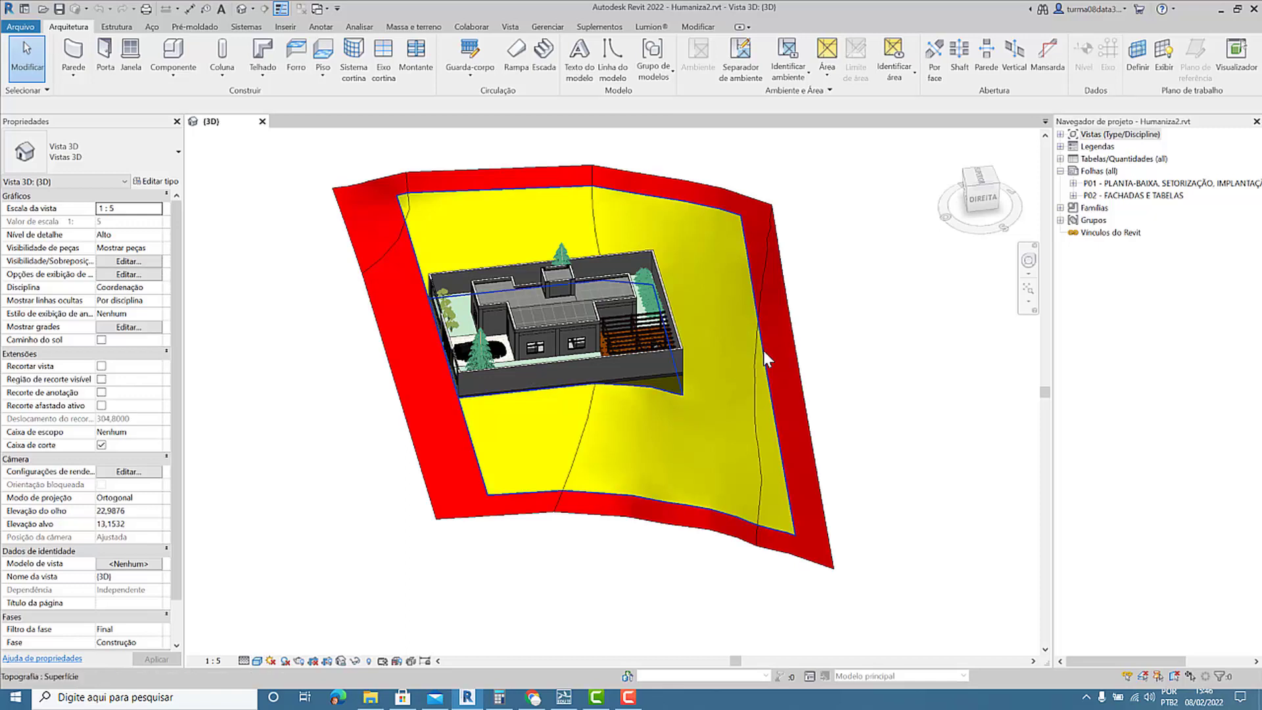
middle_click_drag(725, 388, 723, 406)
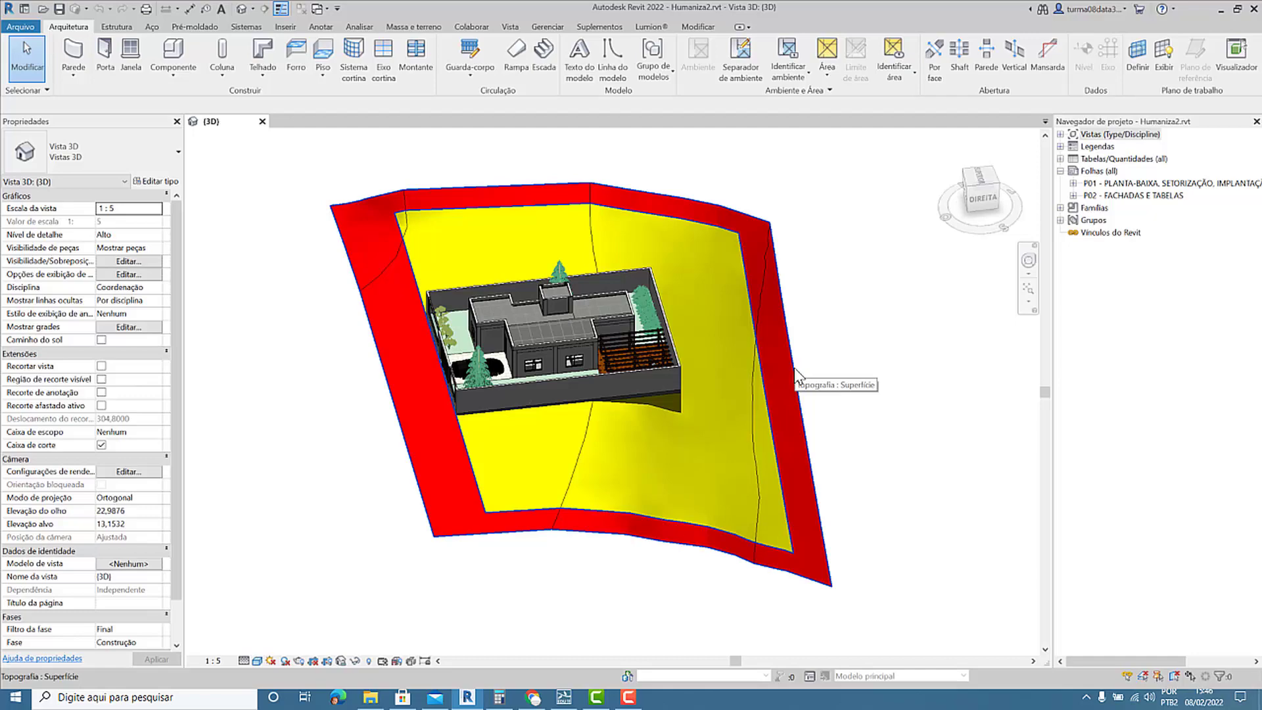
left_click(561, 702)
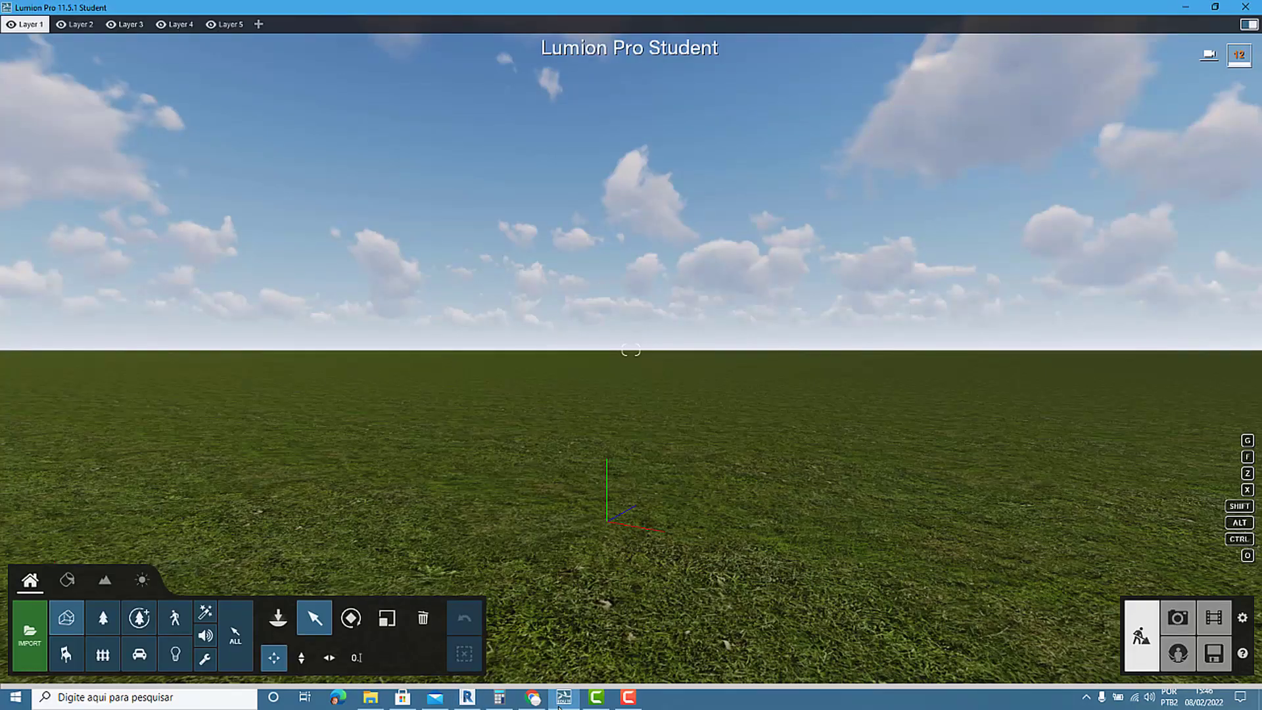
left_click(468, 698)
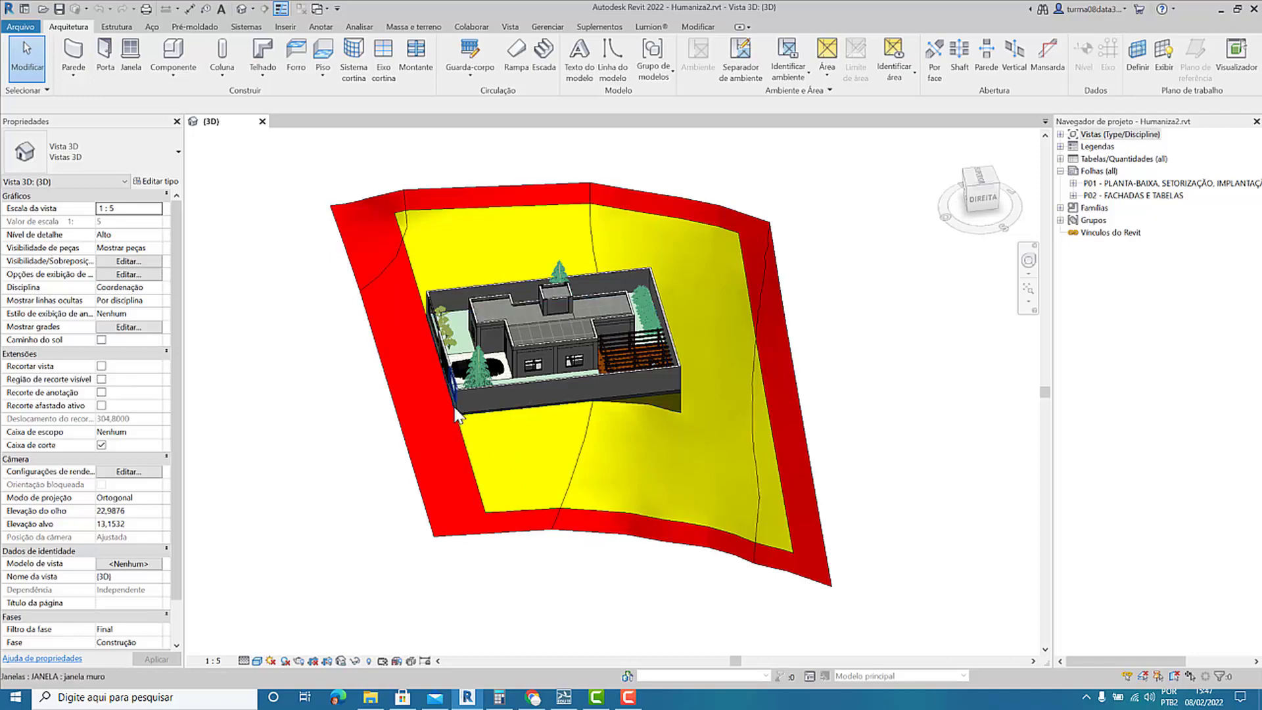
Examine the house, its enclosing walls, garden and pergola from the front corner of the lot.
scroll(459, 403, "up", 2)
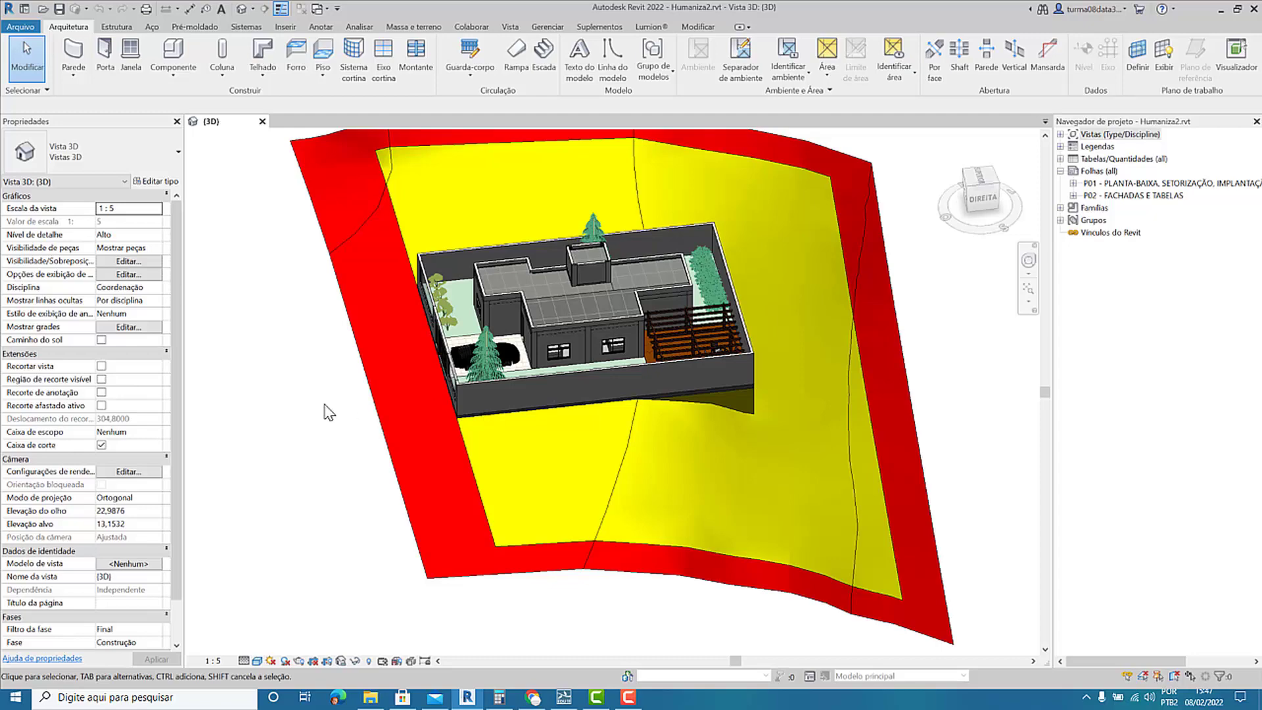
middle_click_drag(319, 404, 418, 576)
left_click(495, 415)
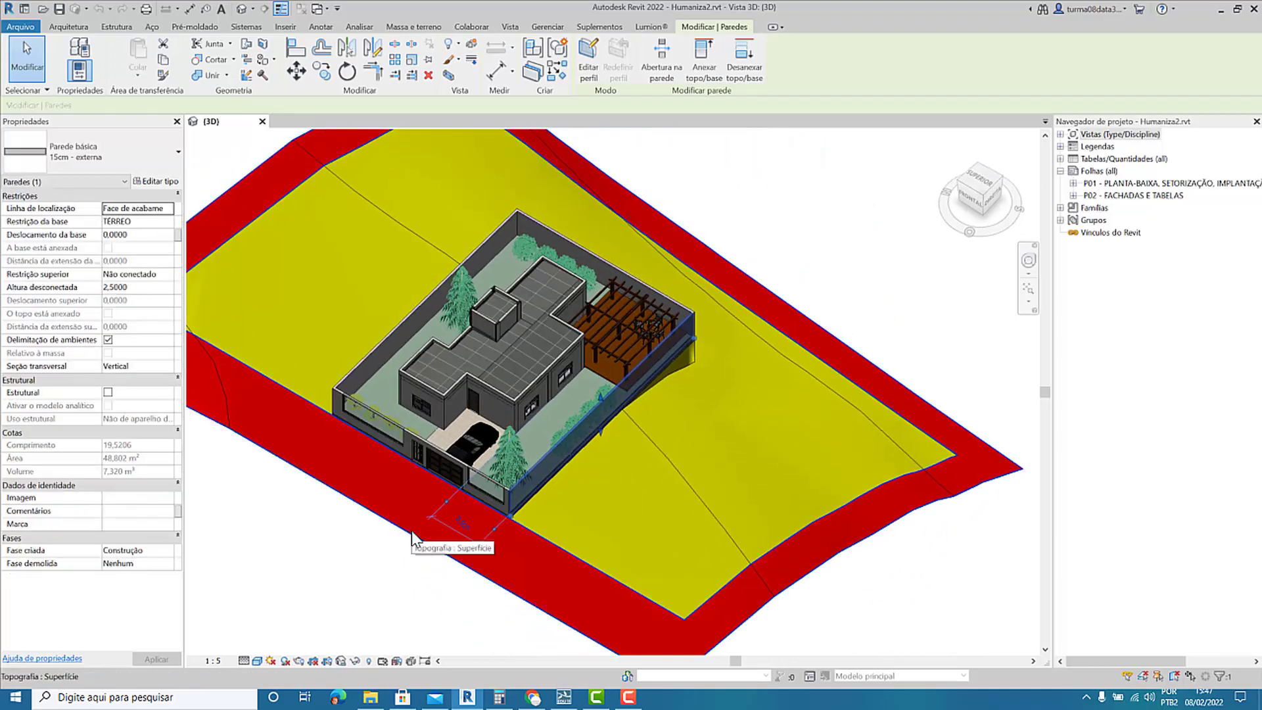
left_click(306, 562)
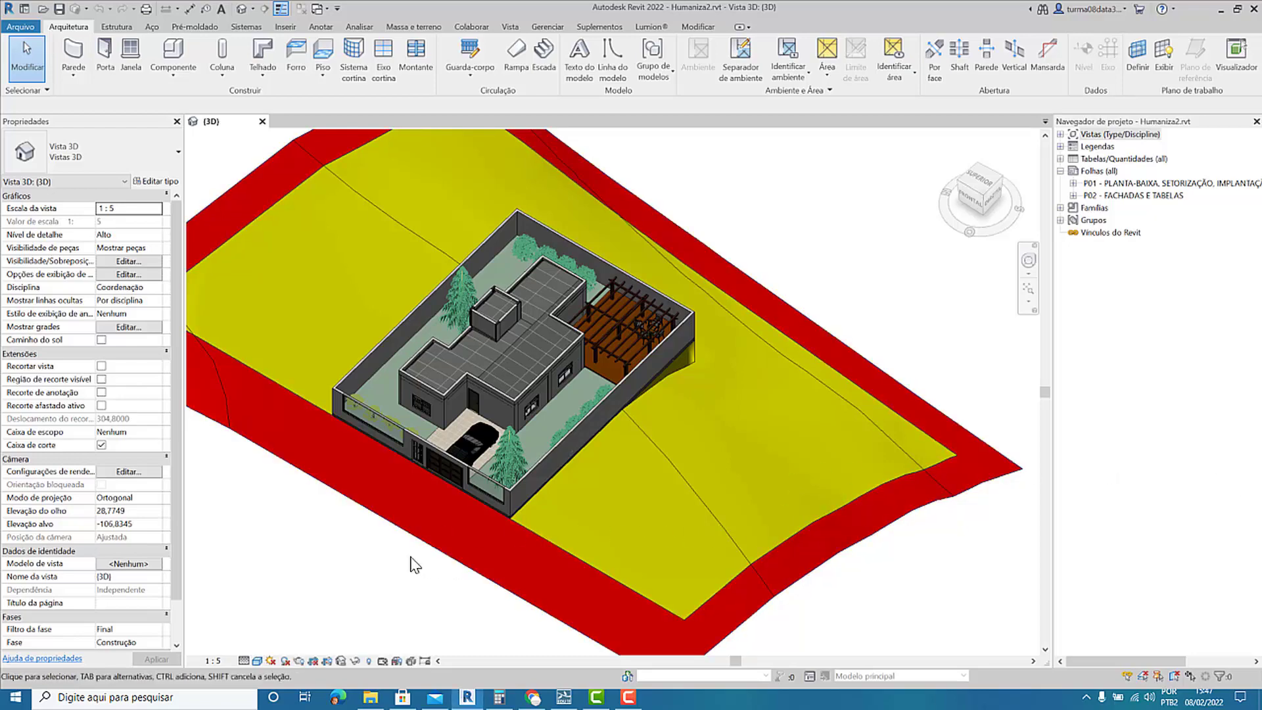
middle_click_drag(379, 560, 368, 611)
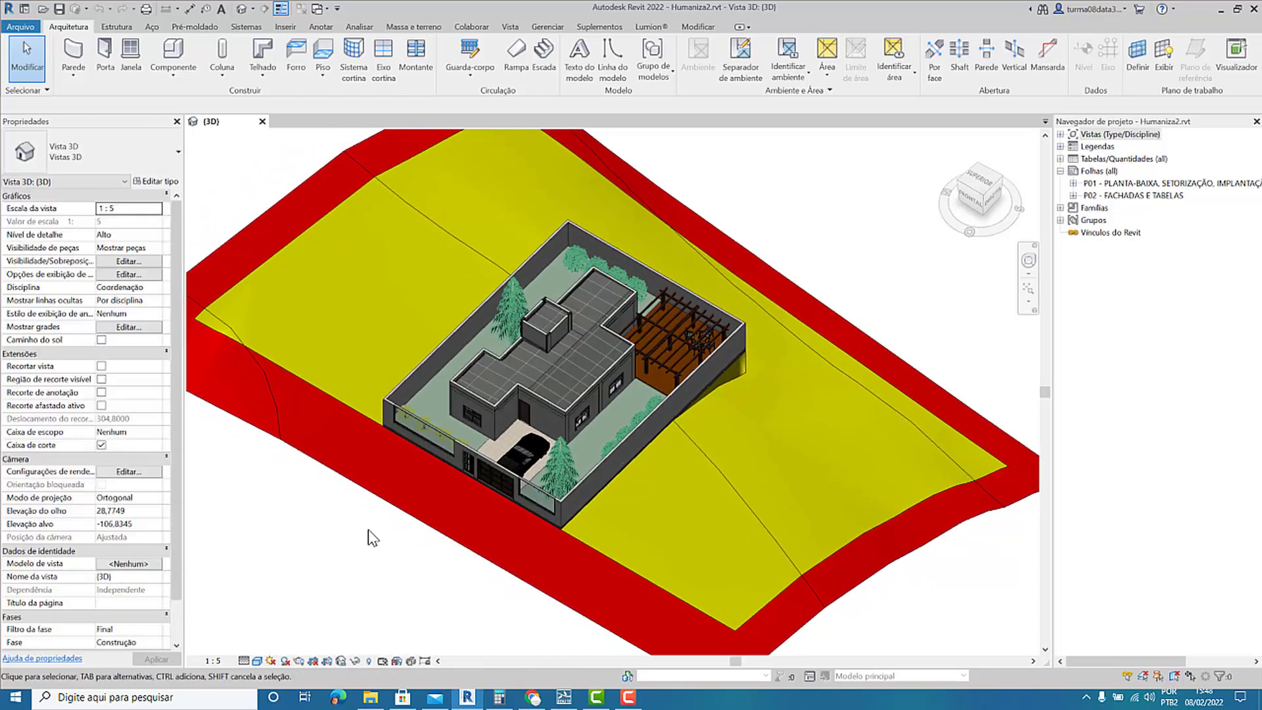
middle_click_drag(395, 516, 409, 543)
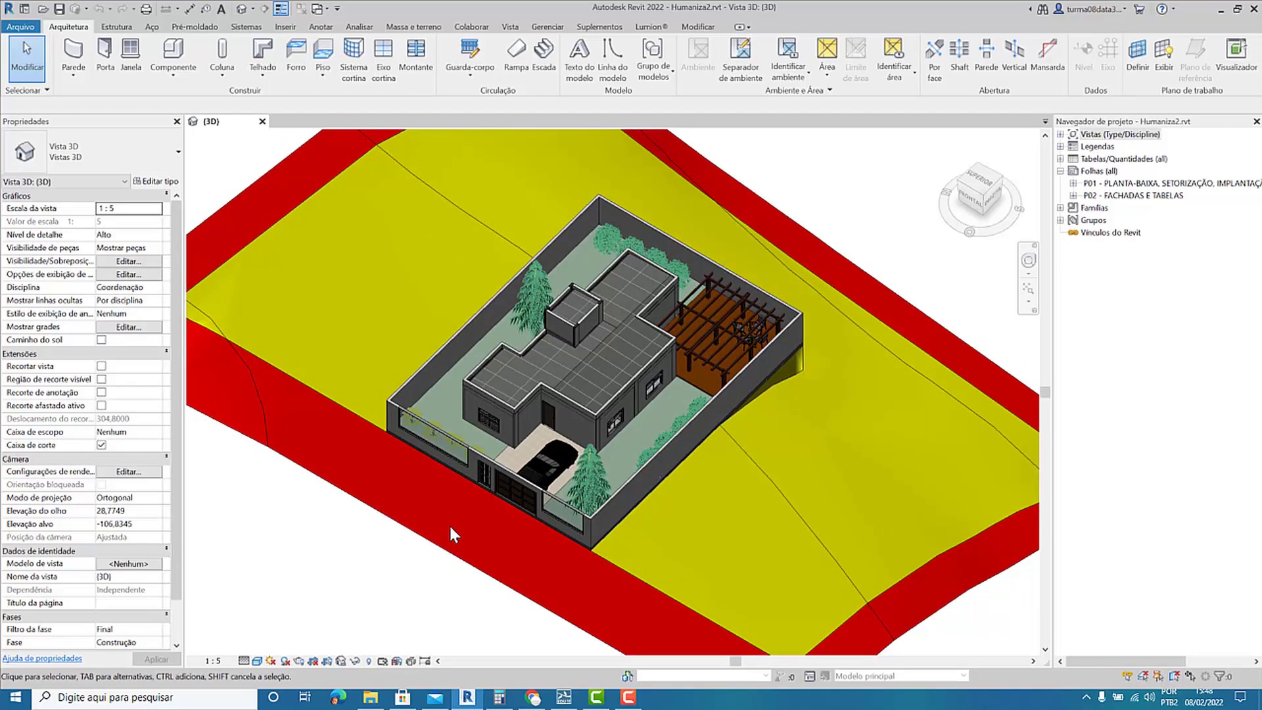
middle_click_drag(572, 551, 564, 546)
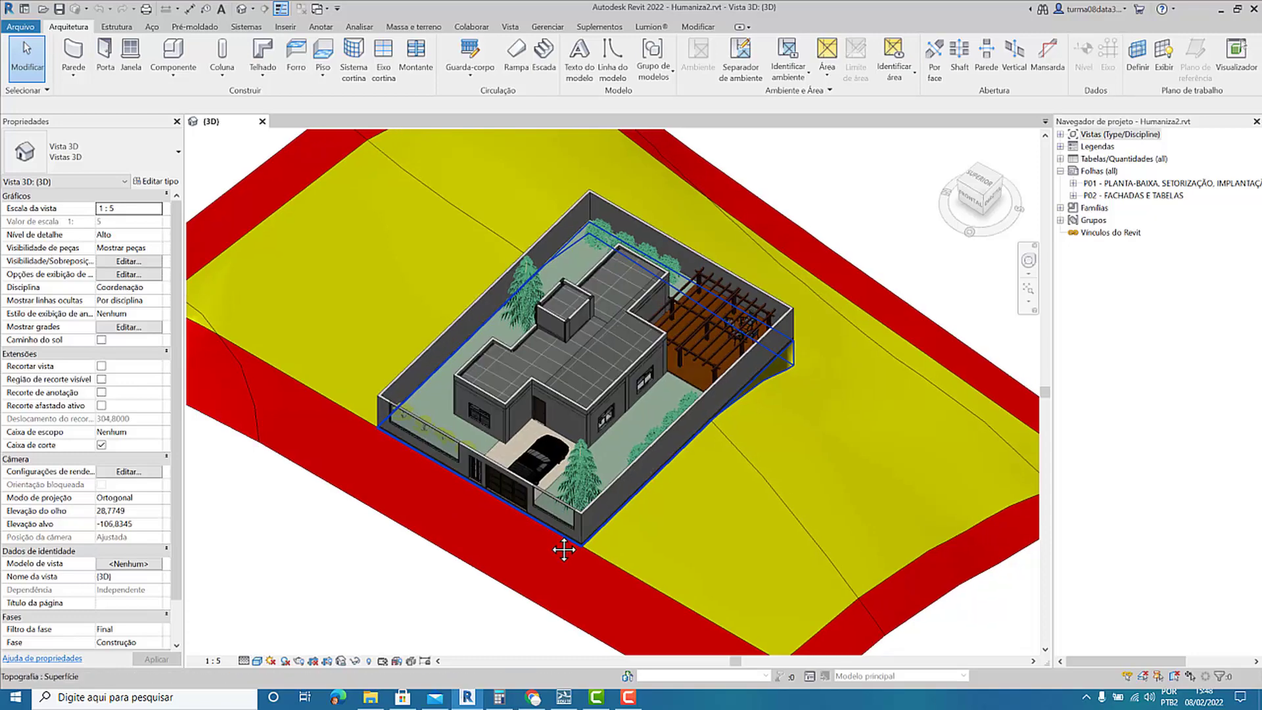
middle_click_drag(447, 553, 439, 551)
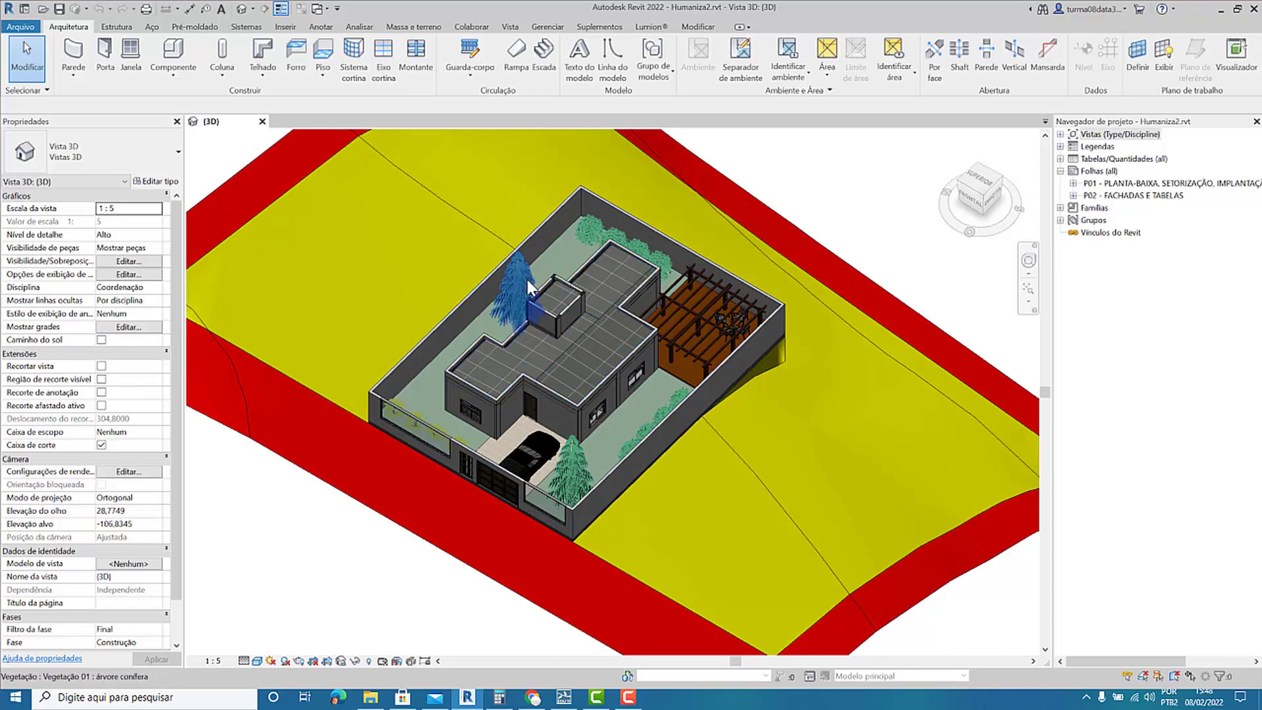
scroll(520, 302, "up", 1)
scroll(515, 294, "up", 1)
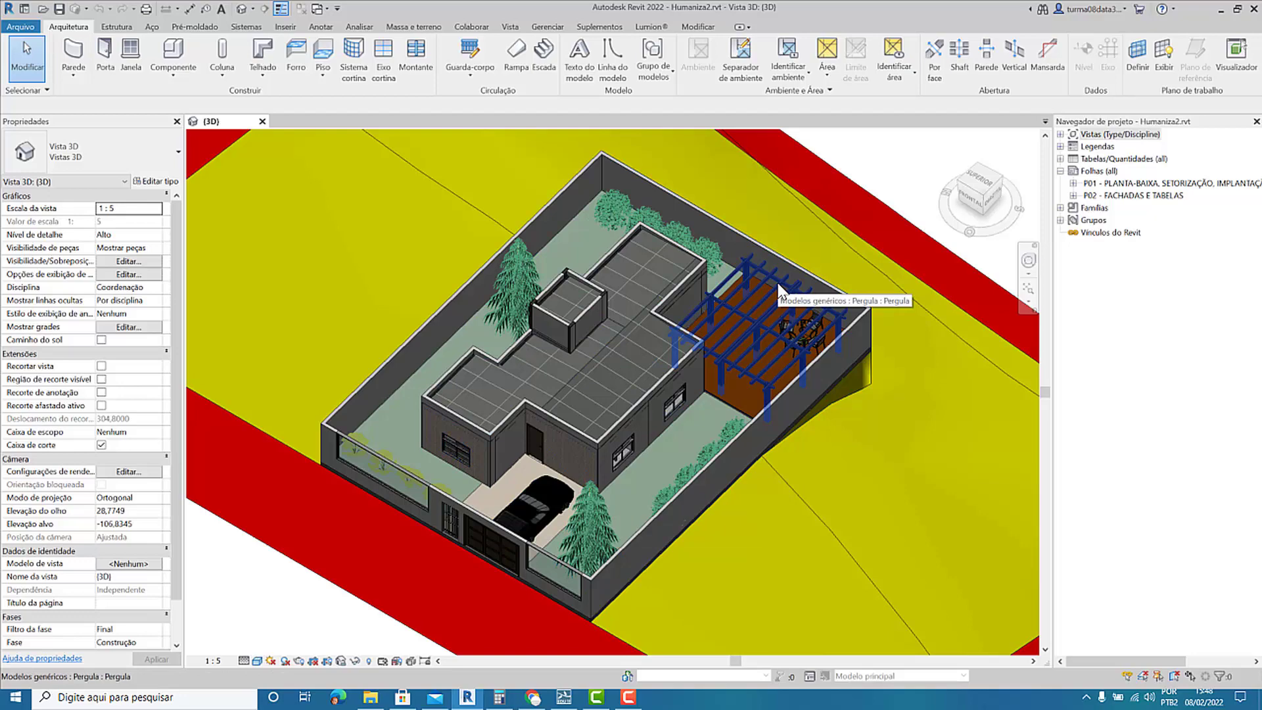
Temporarily hide the roof category and try the same hide command on an element inside the rear bedroom.
left_click(620, 337)
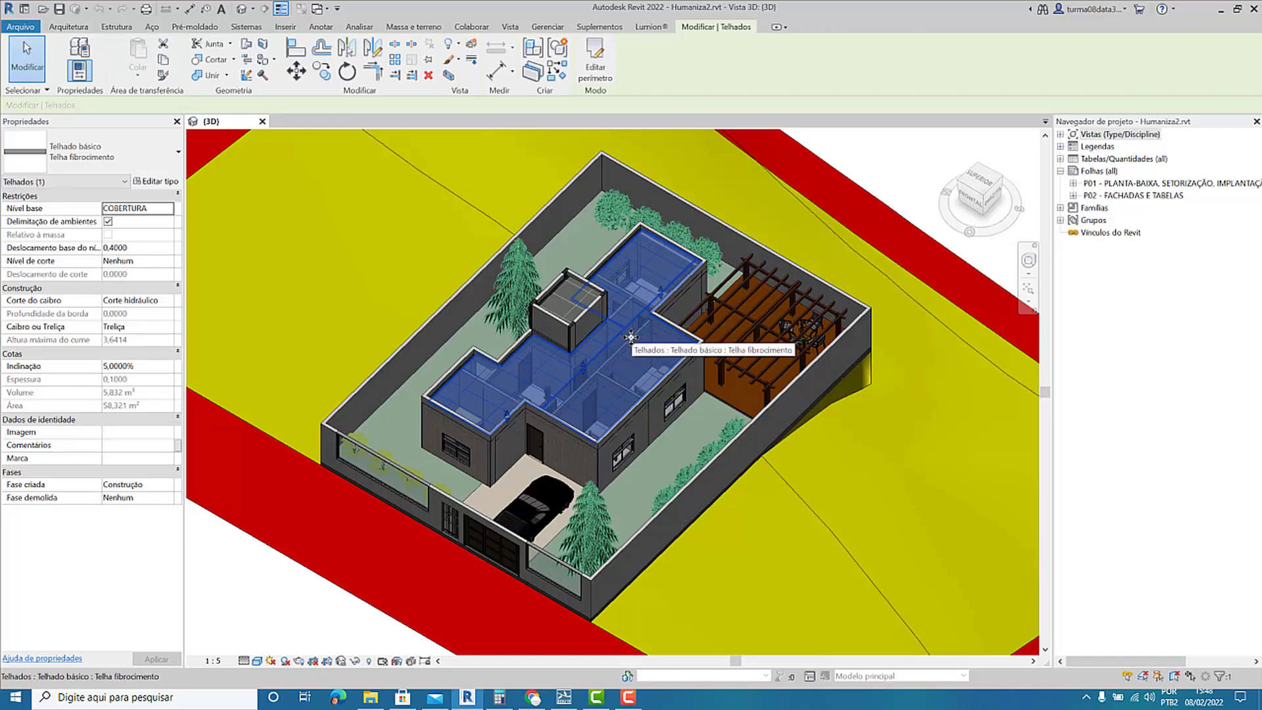
key("o")
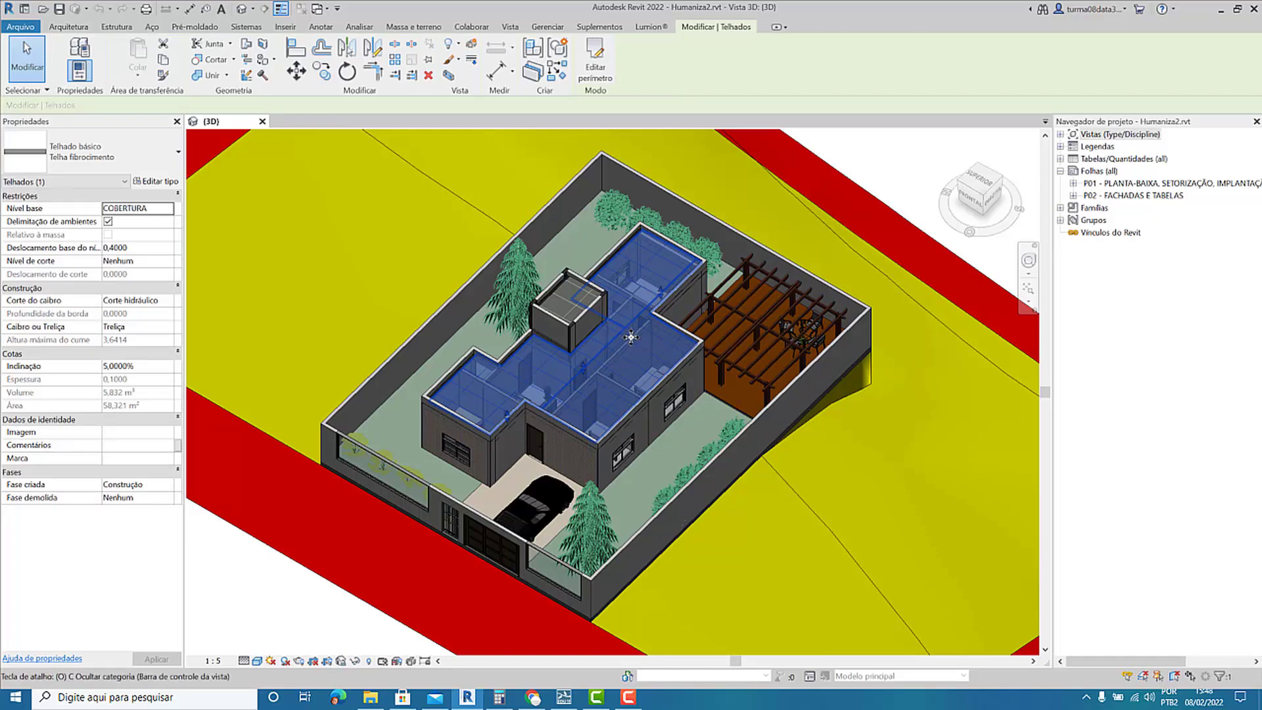
key("c")
scroll(641, 283, "up", 5)
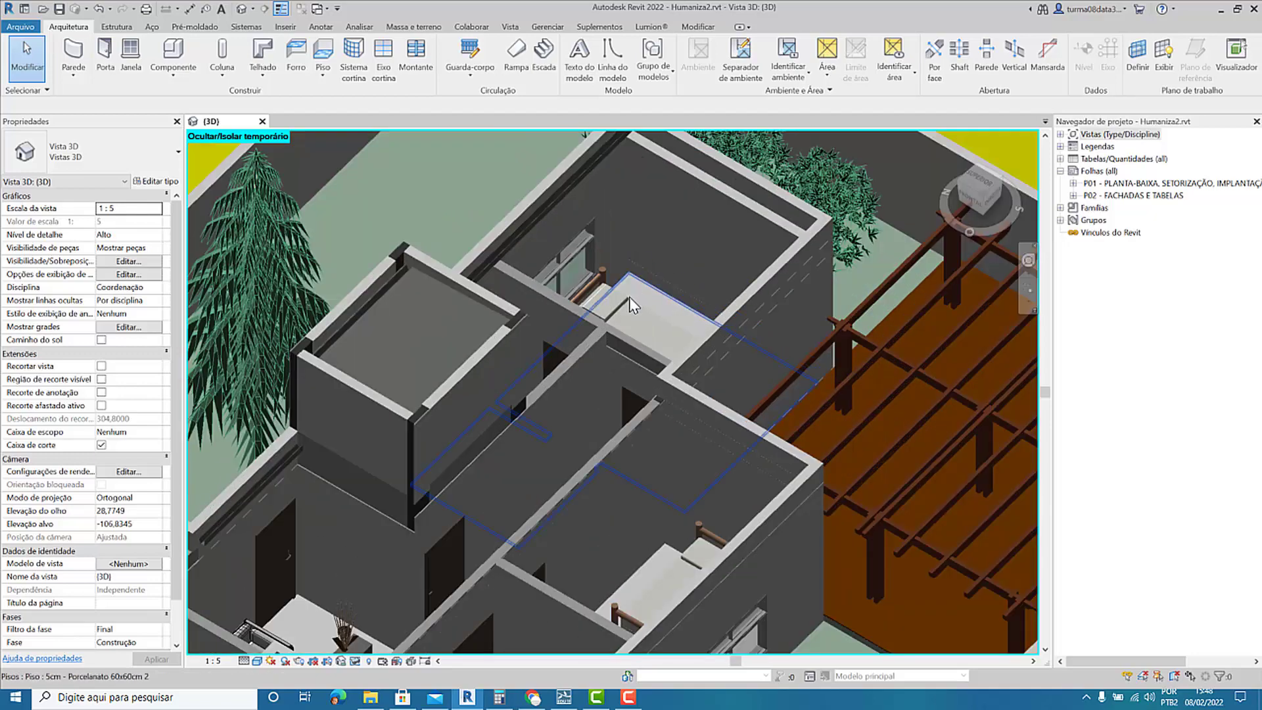
left_click(629, 305)
key("o")
key("c")
Examine the exposed rooms and bedroom furniture in a top view of the house.
left_click(606, 311)
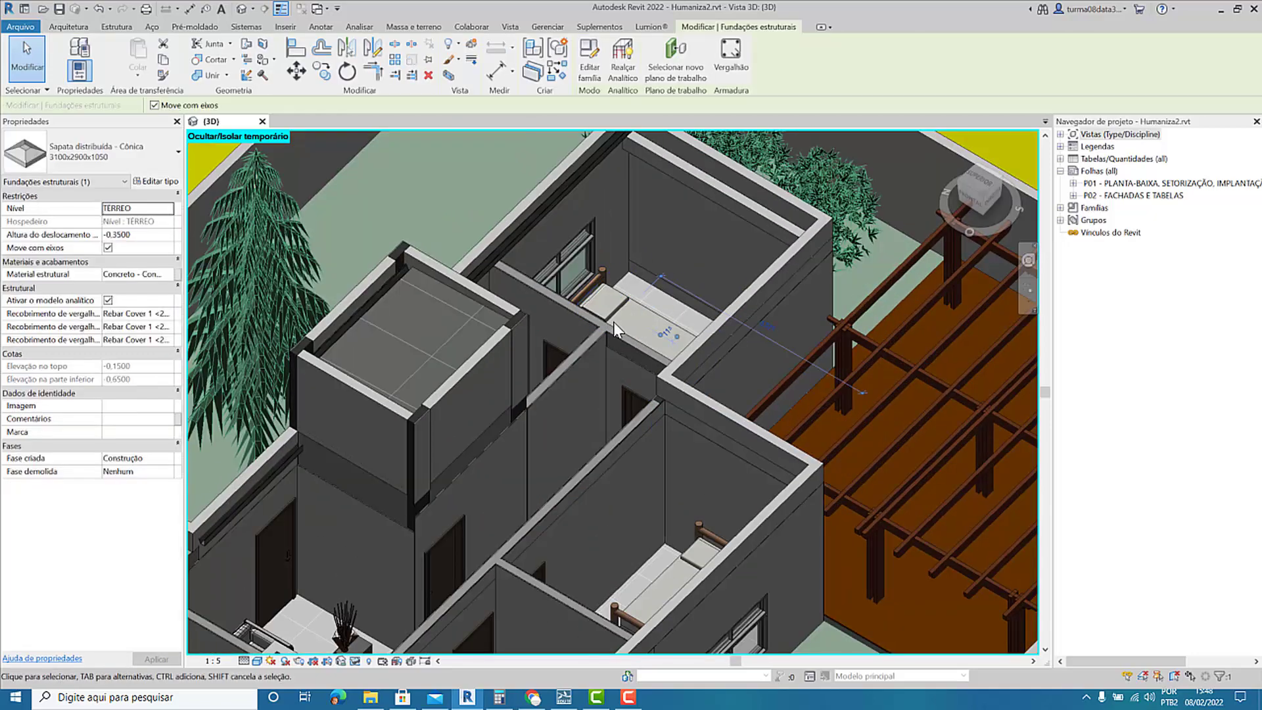
left_click(979, 183)
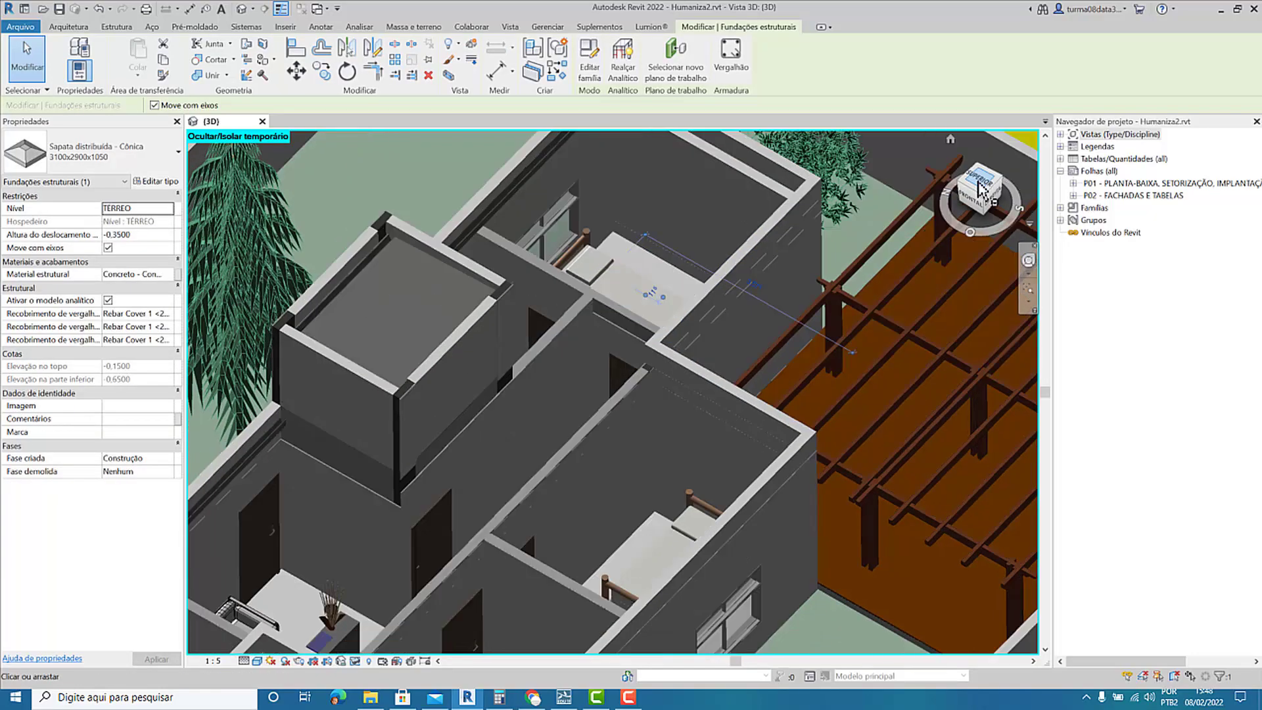
scroll(413, 255, "down", 4)
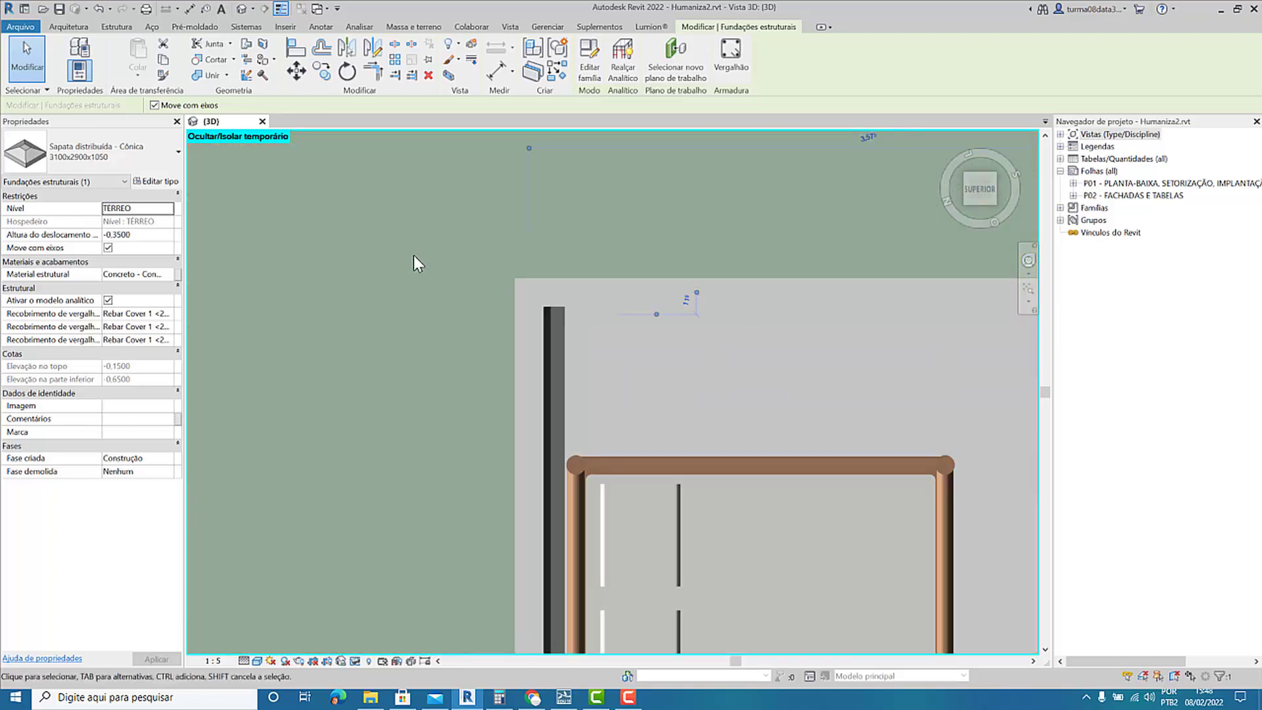
scroll(387, 388, "up", 2)
scroll(386, 388, "up", 2)
left_click(381, 390)
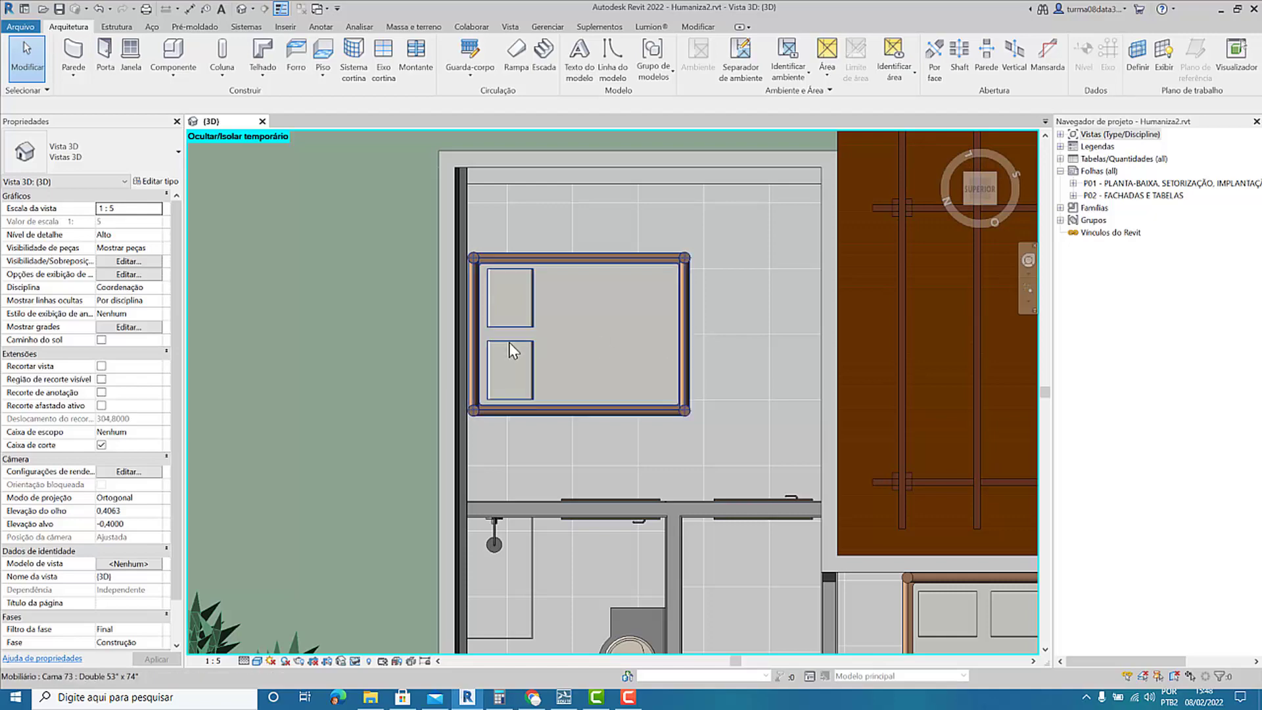
scroll(513, 352, "down", 7)
Reset the temporary hide/isolate mode in the 3D view.
middle_click_drag(533, 444, 456, 283, "shift")
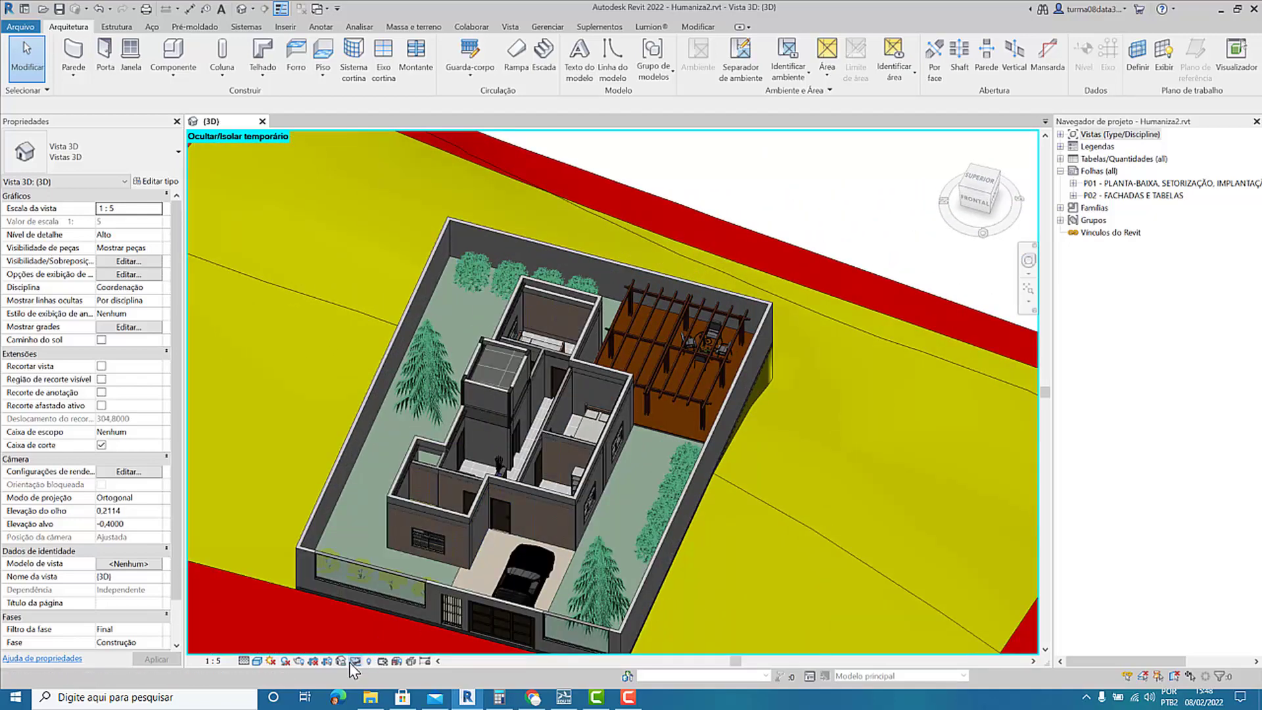
left_click(378, 659)
left_click(421, 642)
middle_click_drag(361, 466, 362, 429)
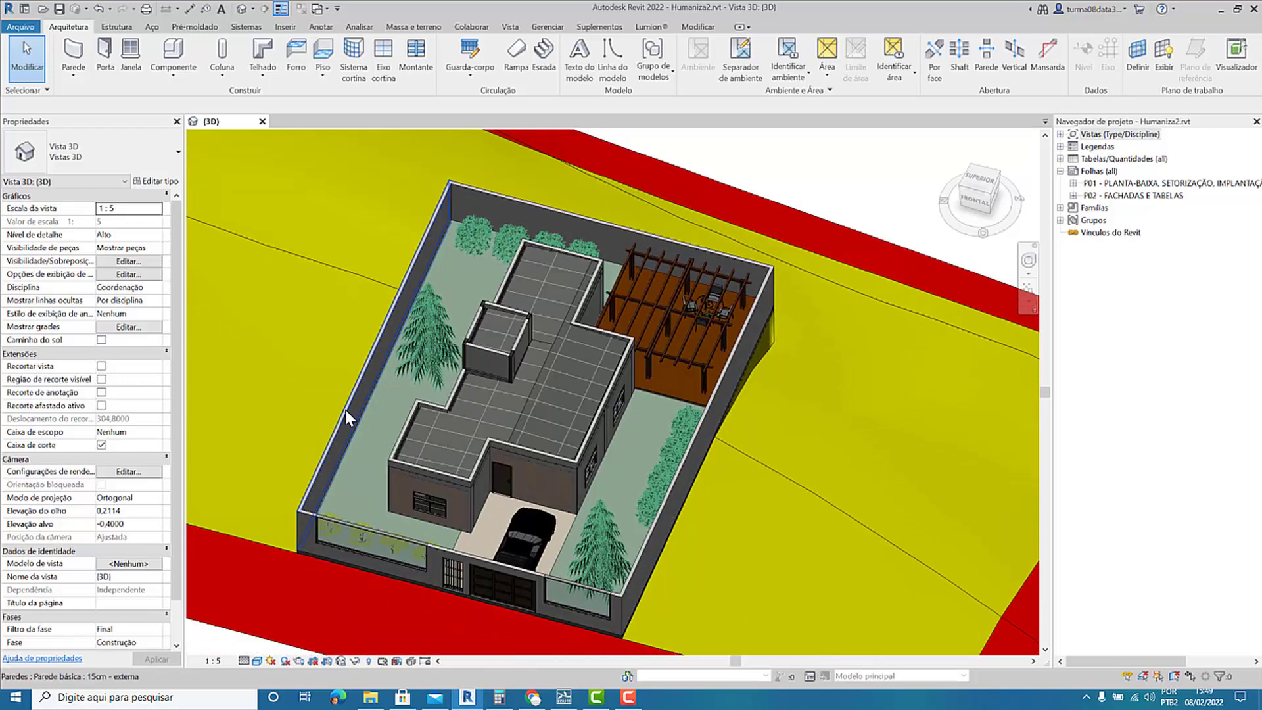
Delete the conifer beside the water tank enclosure and the row of shrubs along the rear wall.
scroll(345, 409, "up", 1)
middle_click_drag(440, 439, 549, 396, "shift")
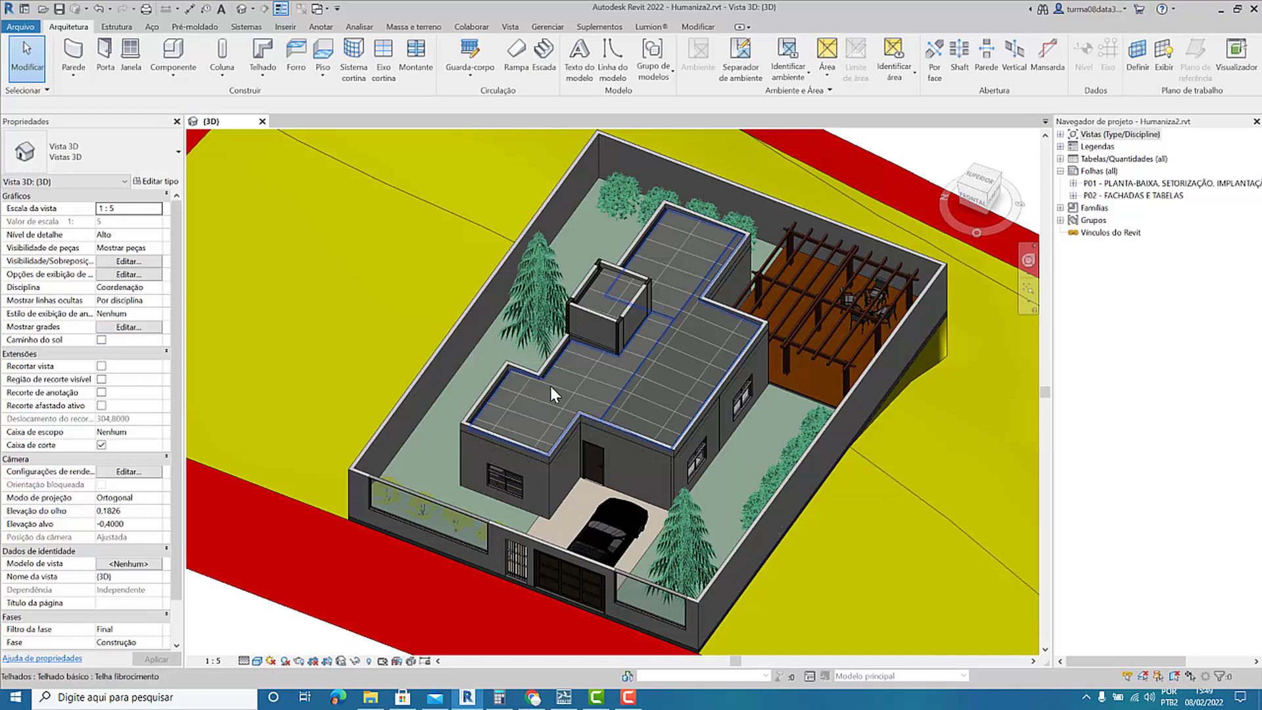
left_click(535, 283)
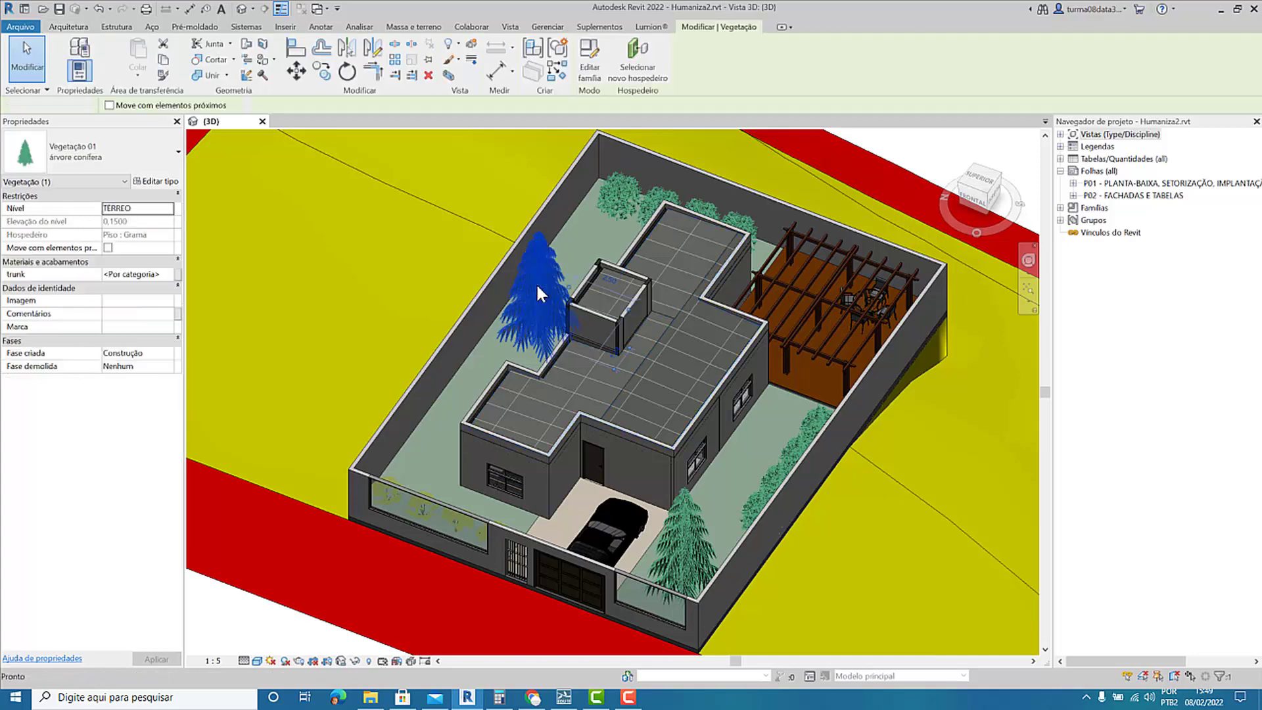
key("Delete")
left_click(615, 198)
key("Delete")
left_click(661, 196)
key("Delete")
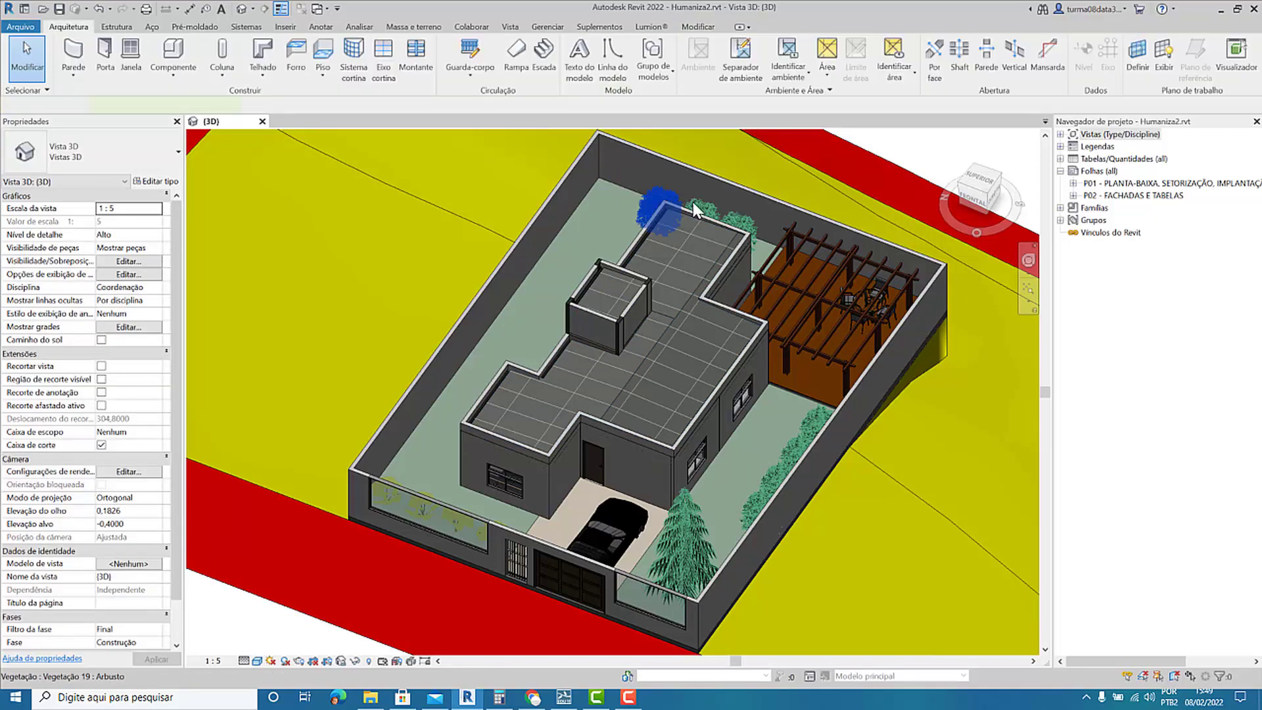
left_click(698, 206)
key("Delete")
left_click(743, 218)
key("Delete")
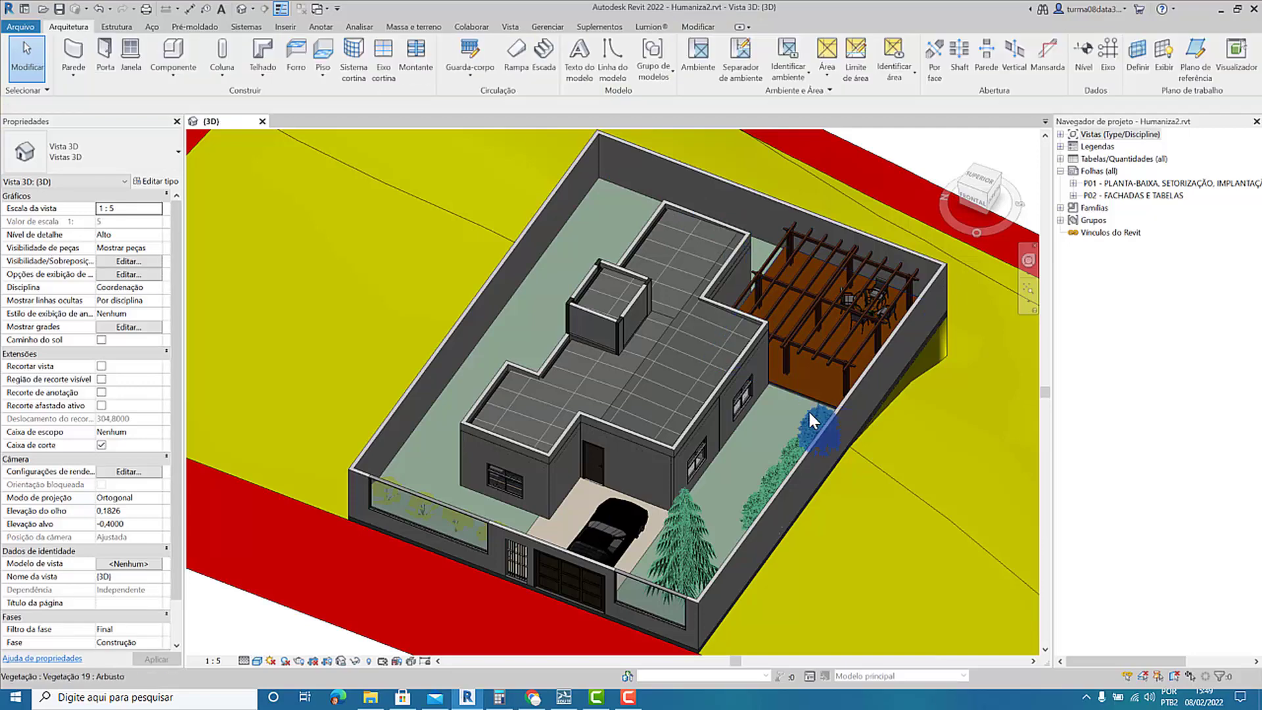
Delete the shrubs along the side wall below the pergola, plus the conifer and the parked car at the front.
left_click(805, 415)
key("Delete")
left_click(791, 452)
key("Delete")
left_click(760, 498)
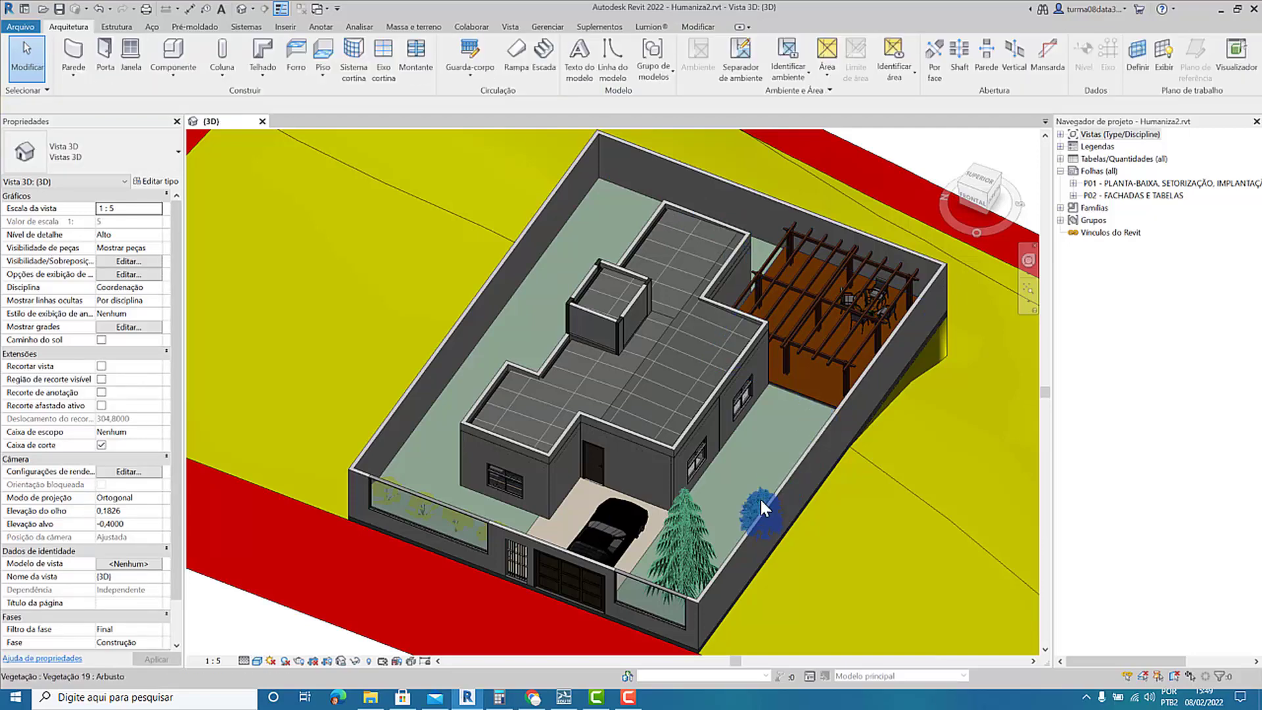
key("Delete")
left_click(690, 524)
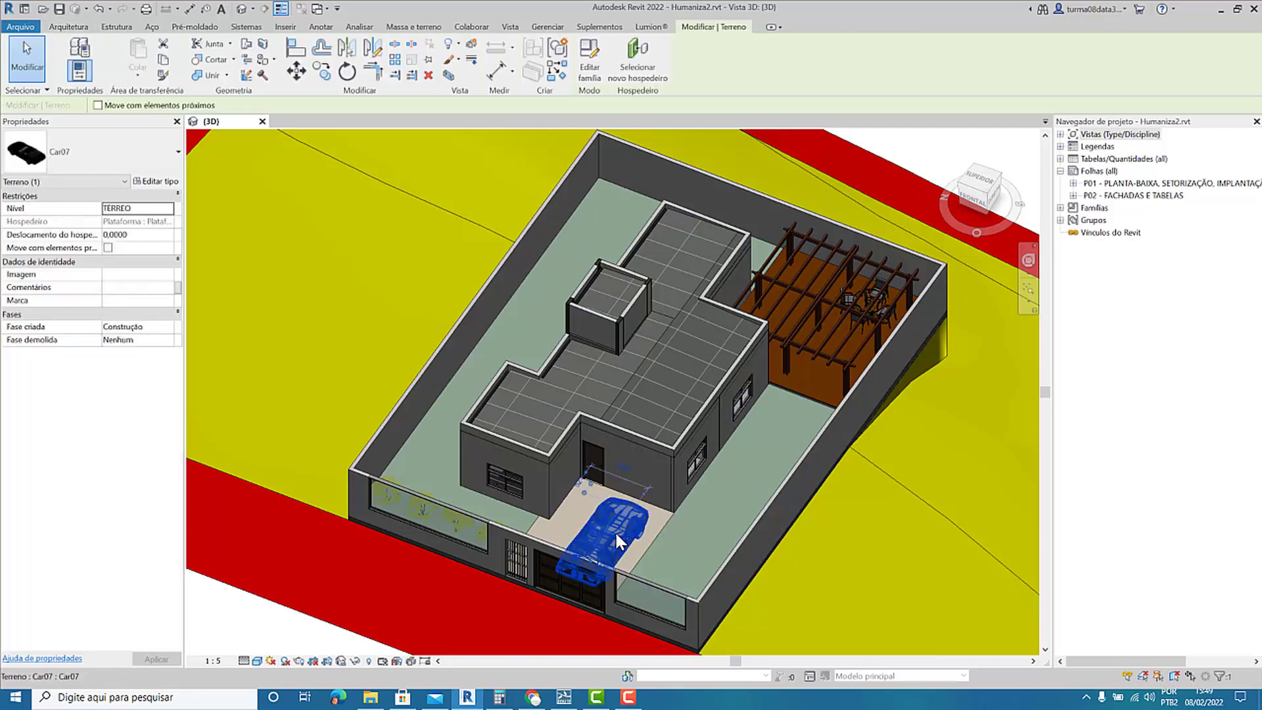
key("Delete")
Delete the plants behind the front glazed wall and the table set under the pergola.
left_click(421, 509)
key("Delete")
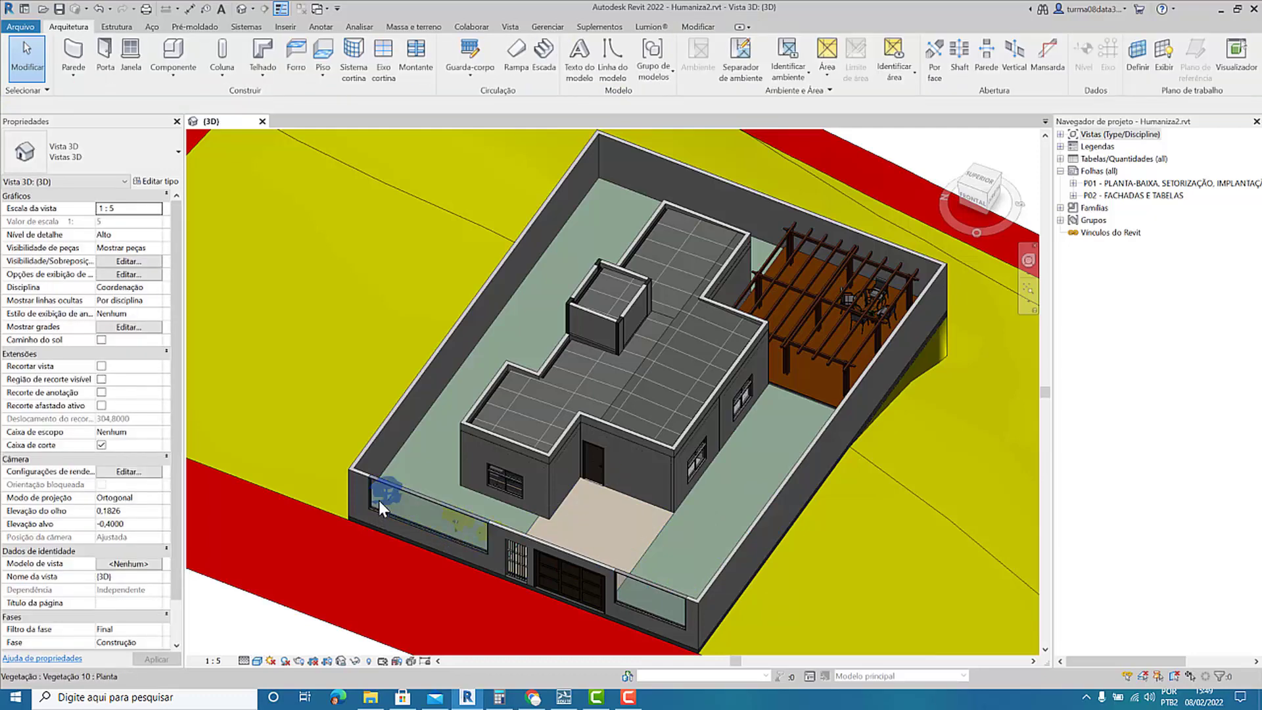
left_click(416, 508)
key("Delete")
left_click(455, 518)
key("Delete")
left_click(476, 530)
key("Delete")
left_click(871, 297)
key("Delete")
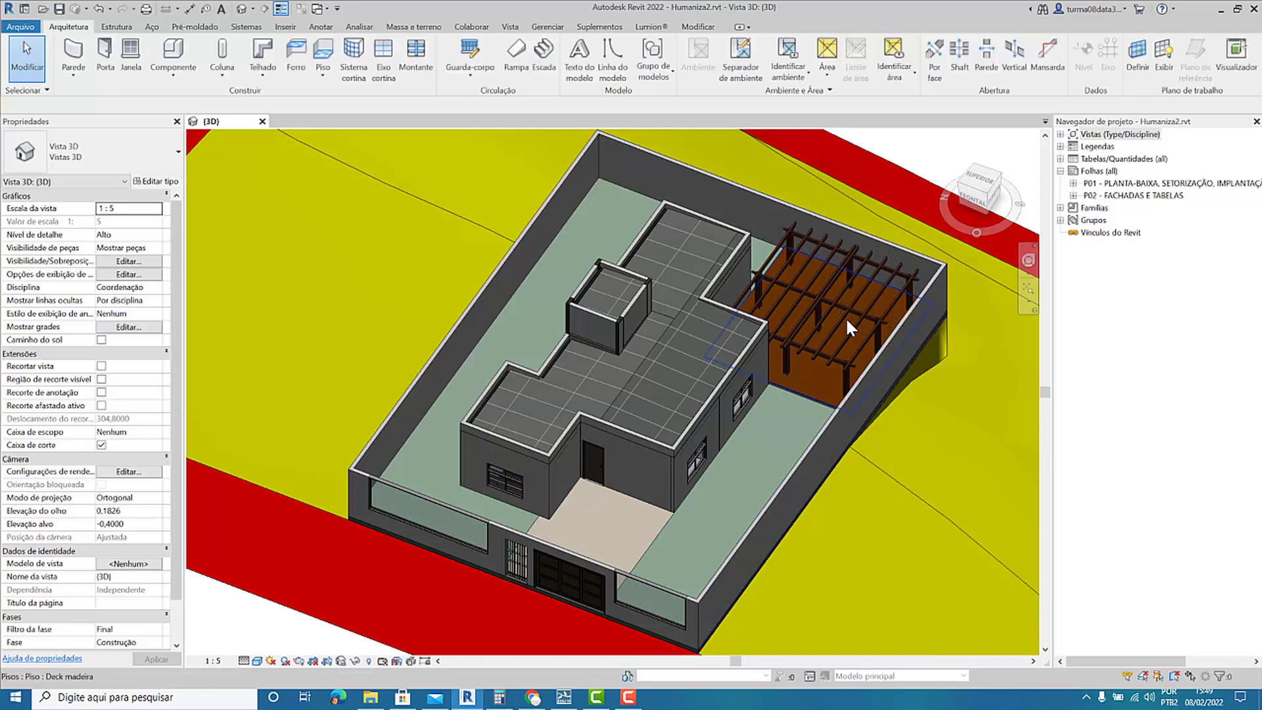
Inspect the house interior in wireframe display and return the 3D view to the Shaded visual style.
key("w")
key("f")
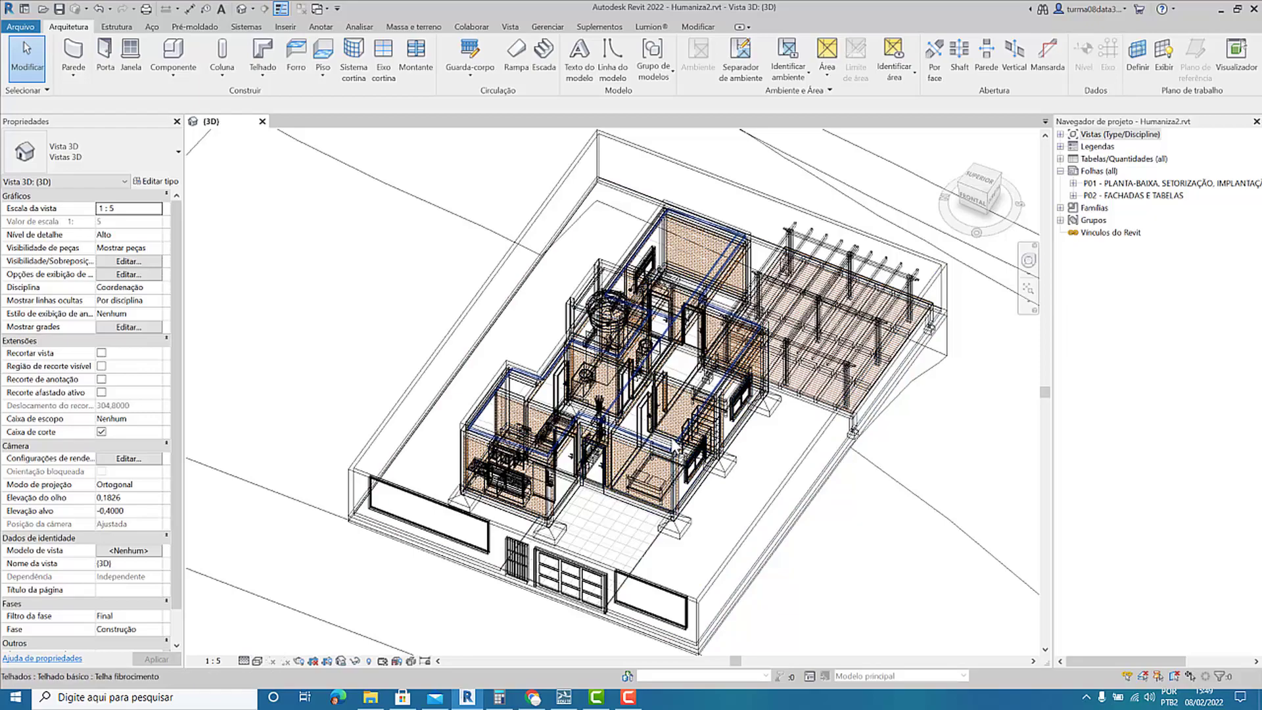
middle_click_drag(670, 448, 682, 439, "shift")
middle_click_drag(697, 397, 645, 464, "shift")
scroll(589, 403, "up", 4)
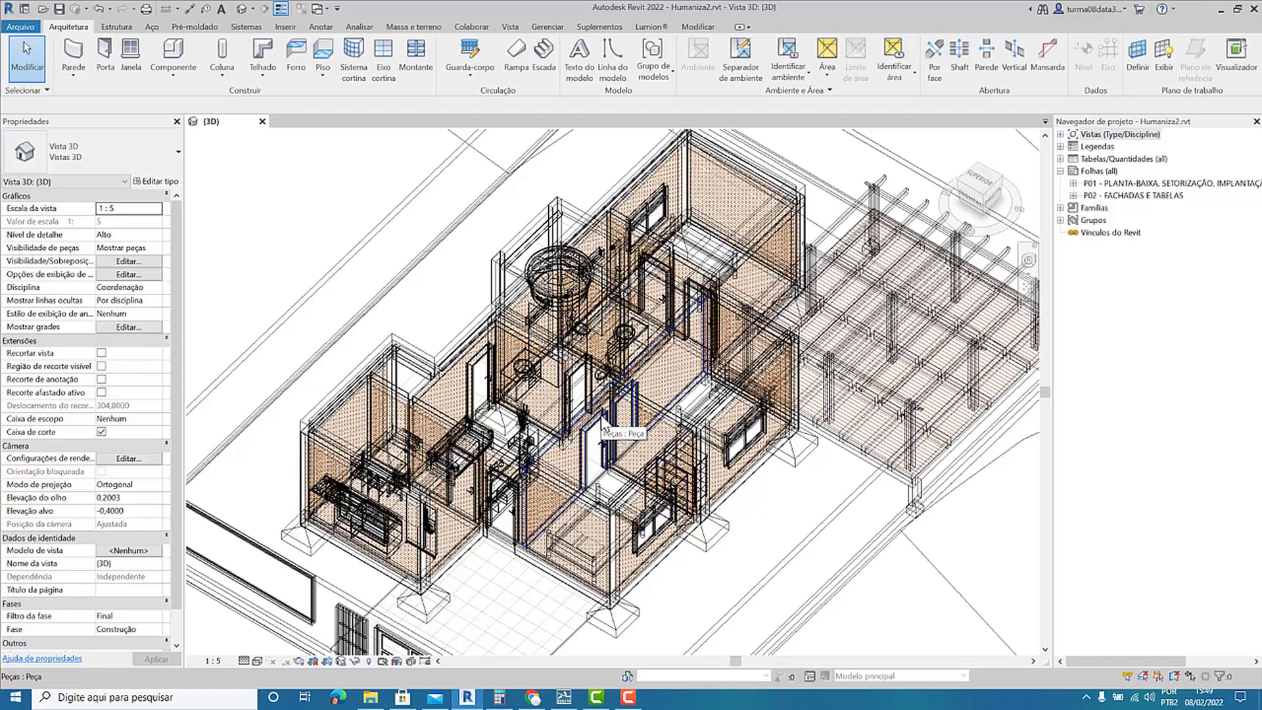
key("s")
key("d")
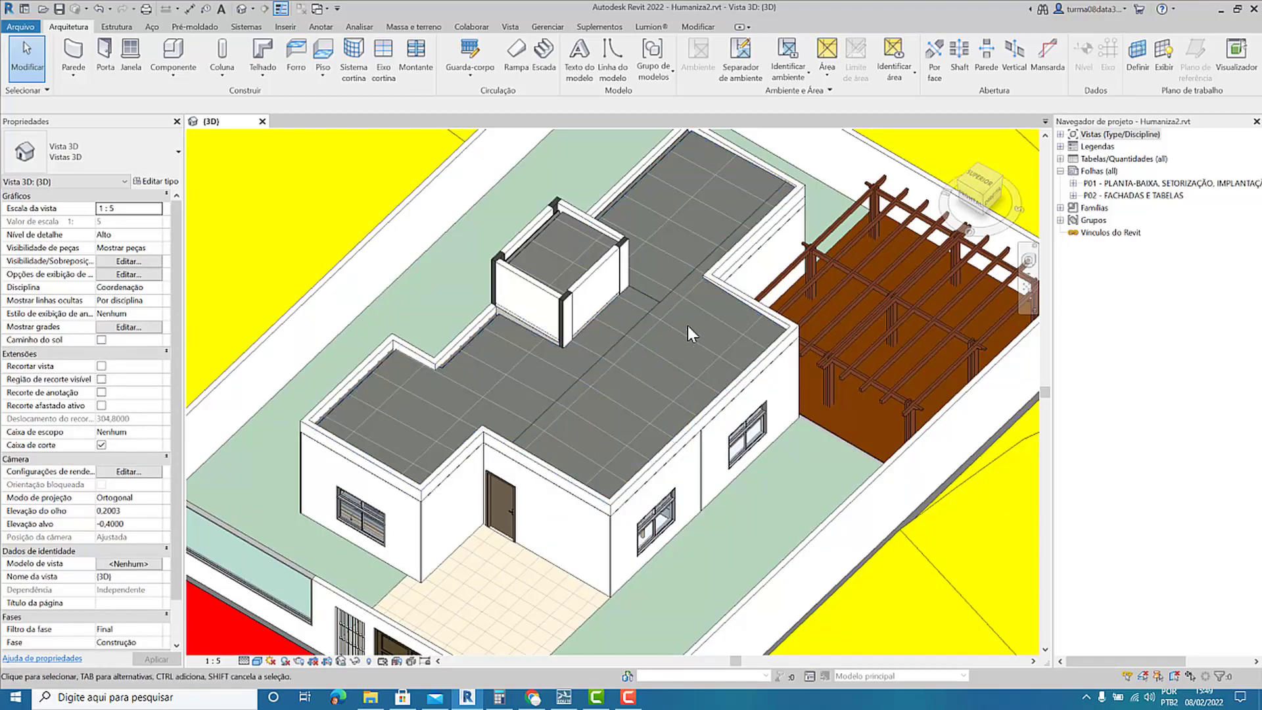
Temporarily hide the side wall of the rooftop water tank enclosure and view the tank inside.
scroll(688, 326, "down", 2)
left_click(609, 304)
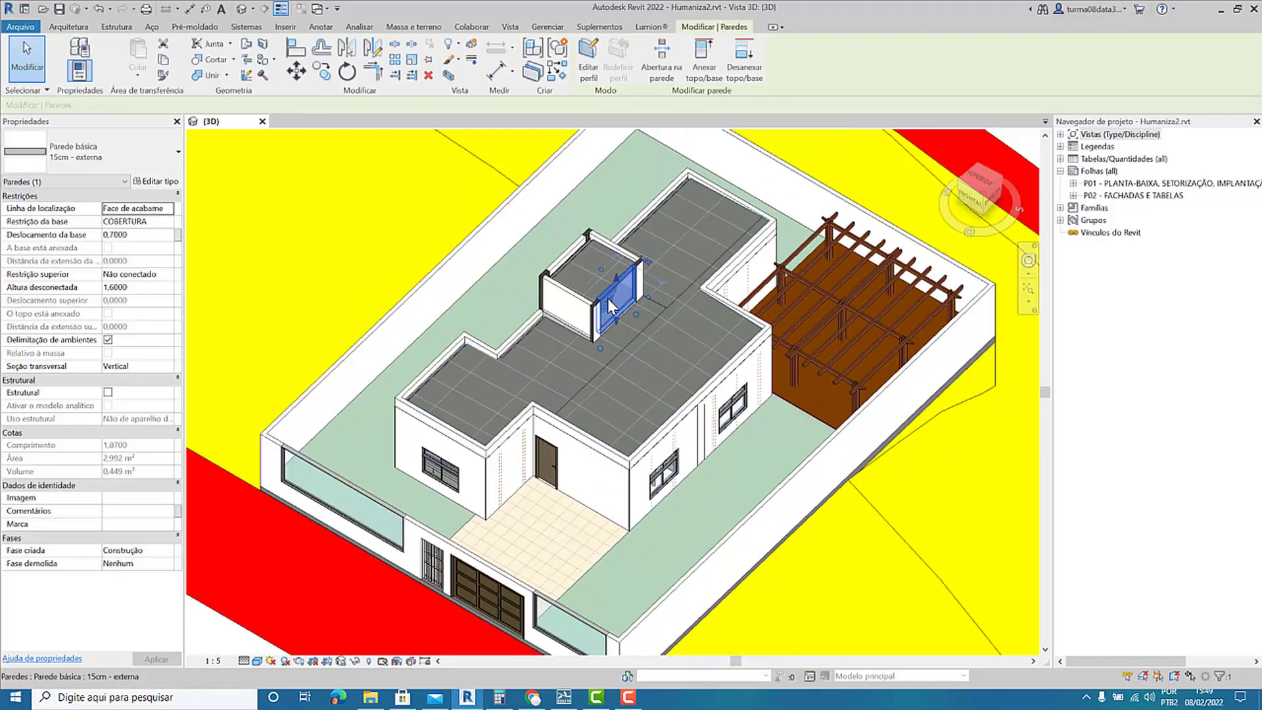
key("h")
key("h")
key("Escape")
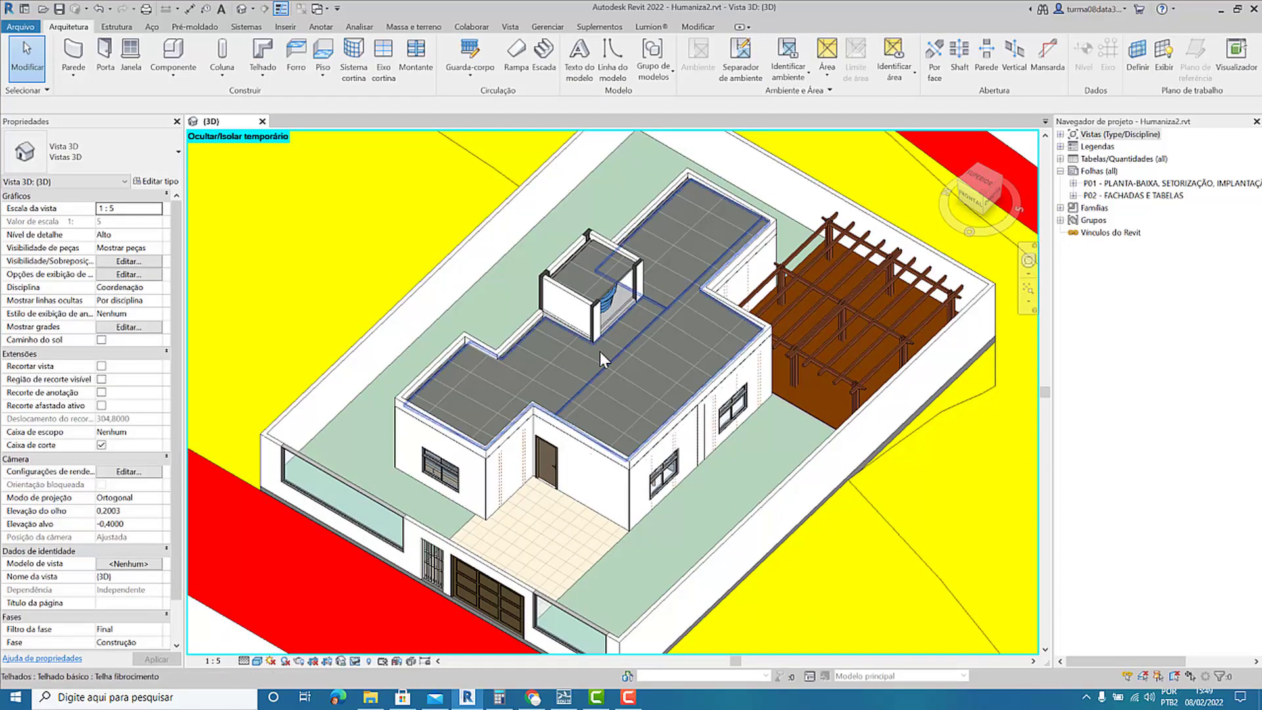
middle_click_drag(600, 351, 595, 263, "shift")
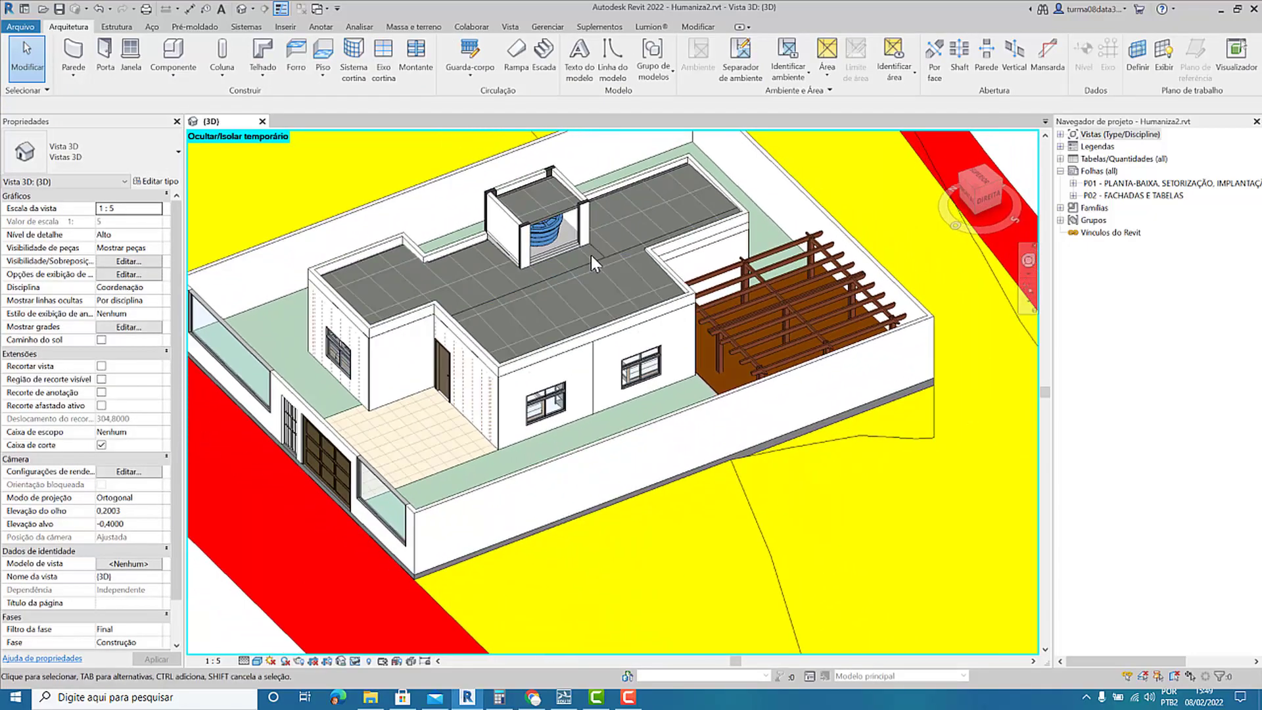
Temporarily hide the rooftop water tank, then reset the temporary hide/isolate so all temporarily hidden elements are restored.
left_click(558, 236)
key("h")
key("h")
left_click(354, 661)
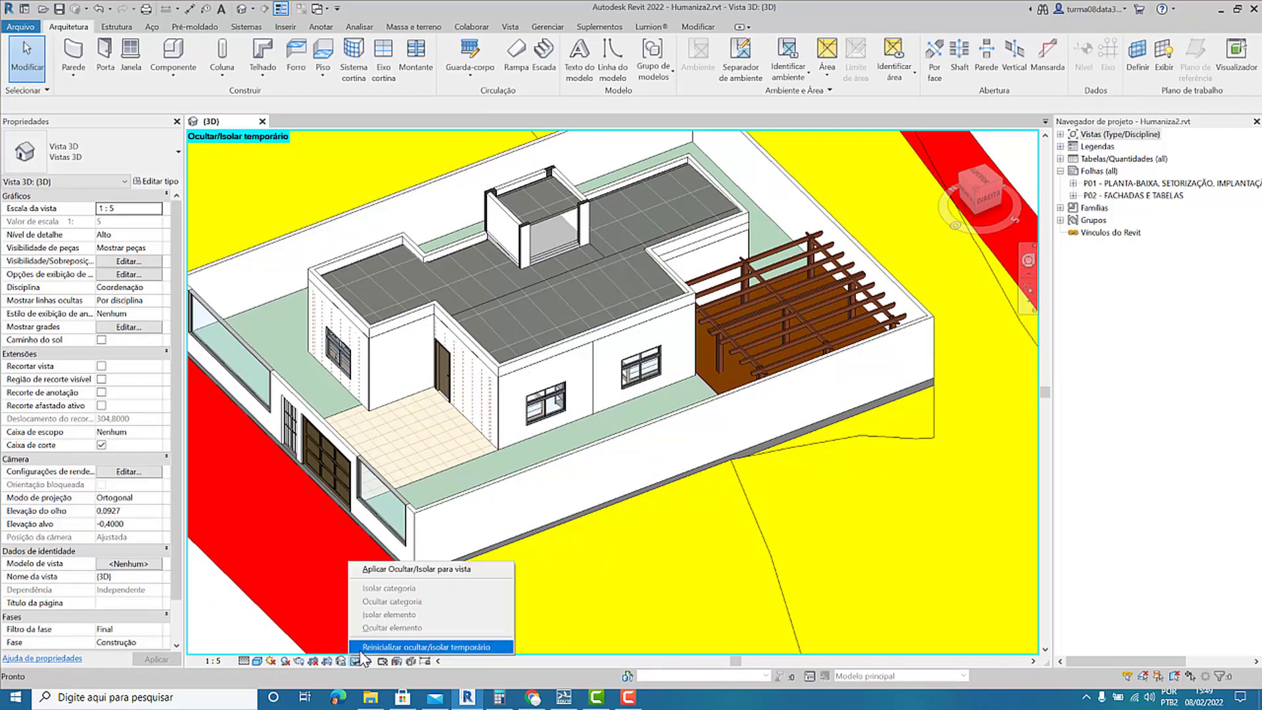
left_click(361, 649)
Delete the topography surfaces surrounding the walled house plot.
middle_click_drag(488, 447, 503, 519)
scroll(534, 431, "down", 1)
scroll(502, 443, "down", 2)
middle_click_drag(710, 481, 675, 424)
left_click_drag(919, 345, 776, 540)
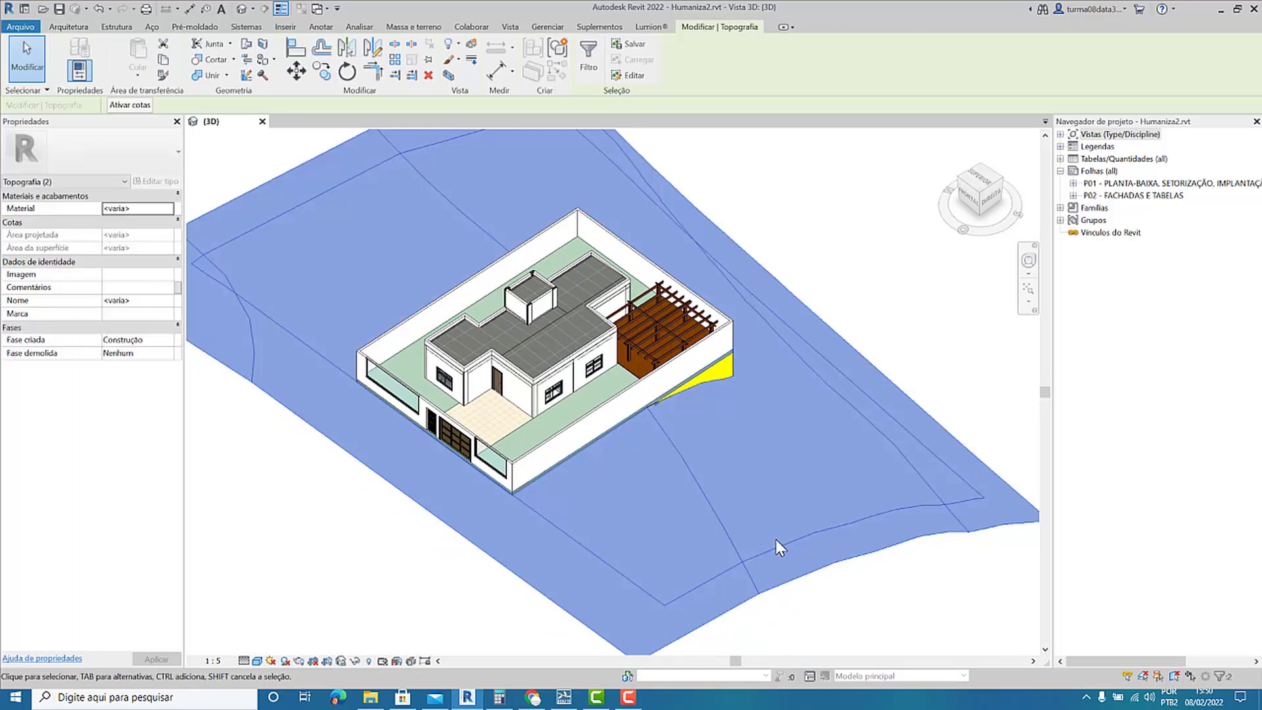
key("Delete")
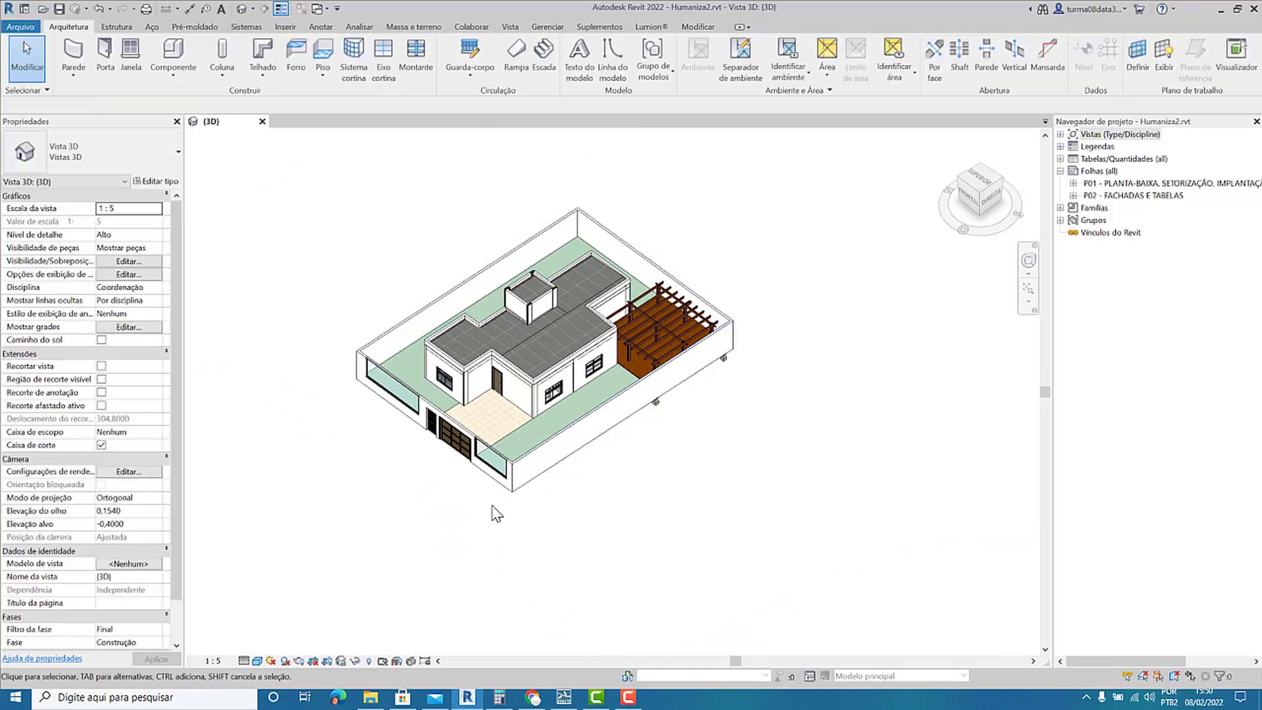
View the house without its terrain, look at the open scene in Lumion and return to Revit.
middle_click_drag(486, 512, 573, 389, "shift")
scroll(576, 388, "up", 5)
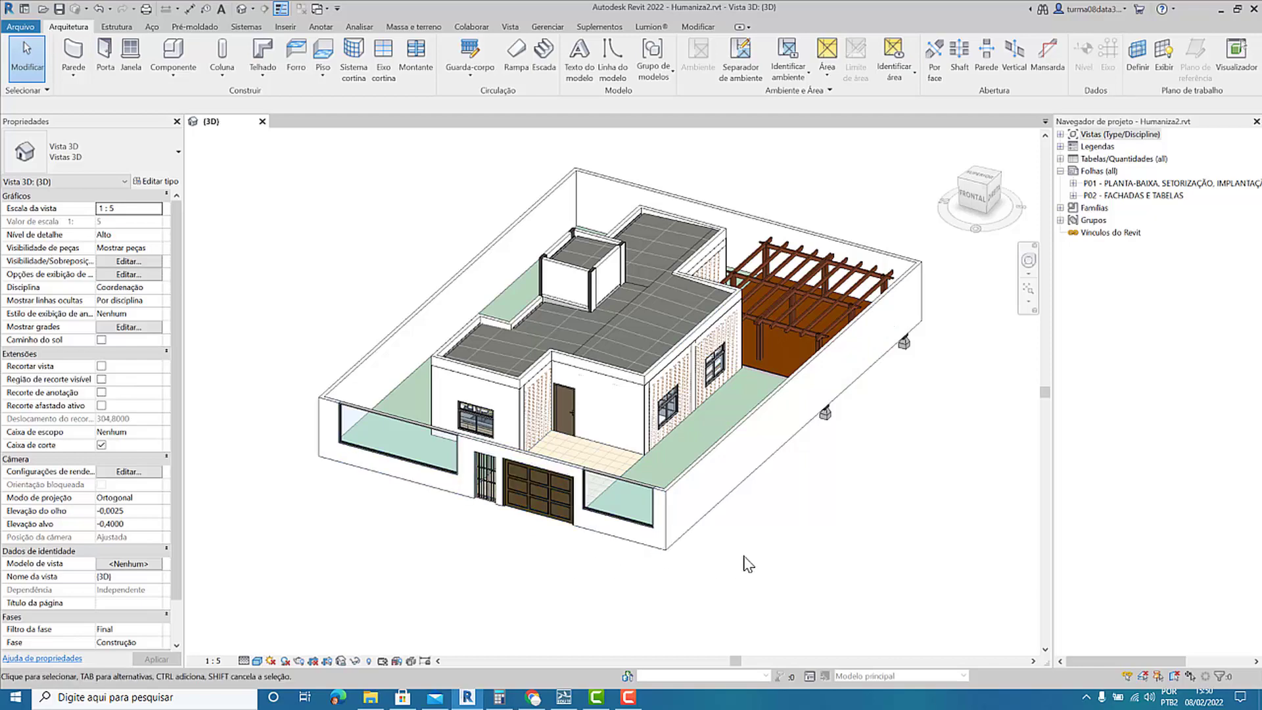
middle_click_drag(768, 518, 760, 538)
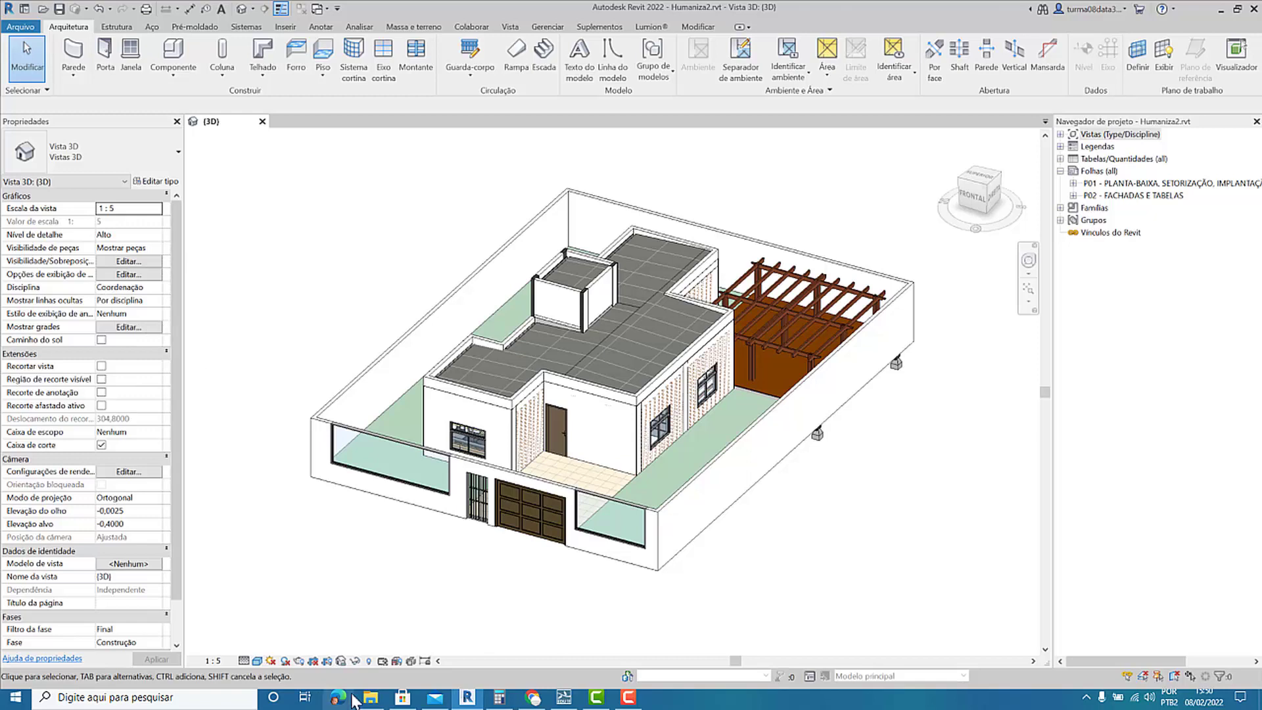
left_click(651, 28)
left_click(557, 700)
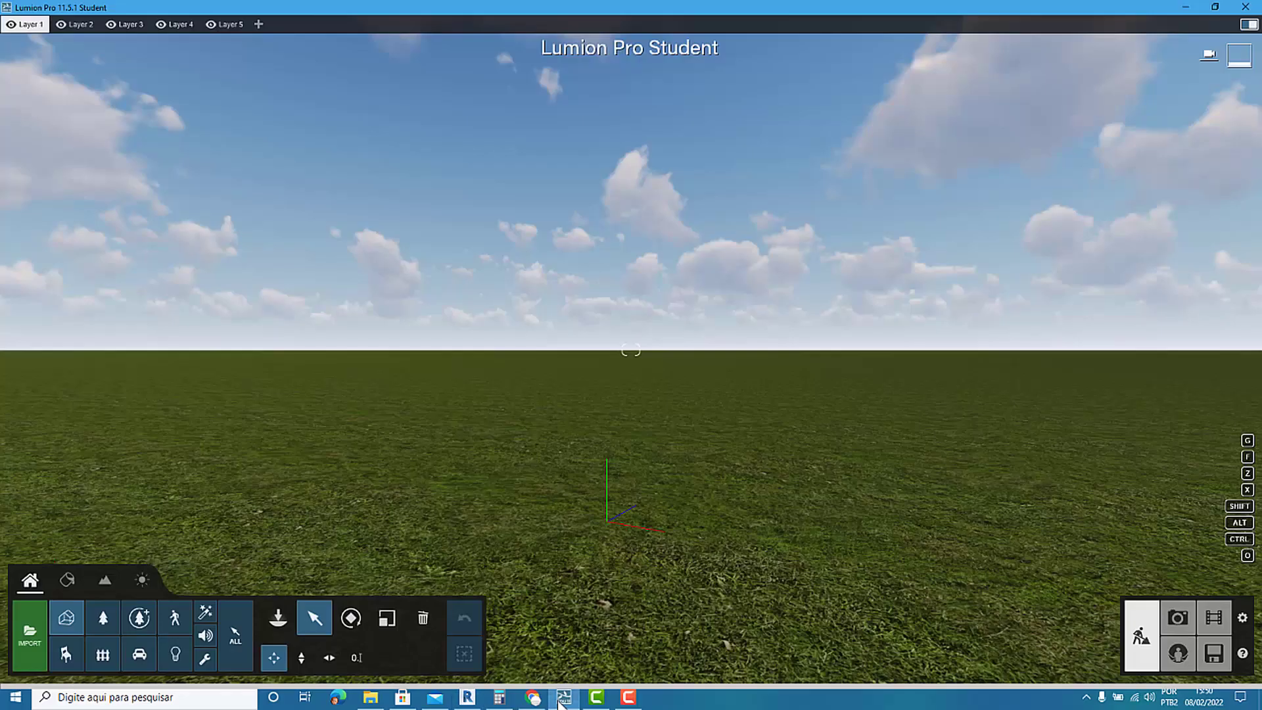
left_click(467, 698)
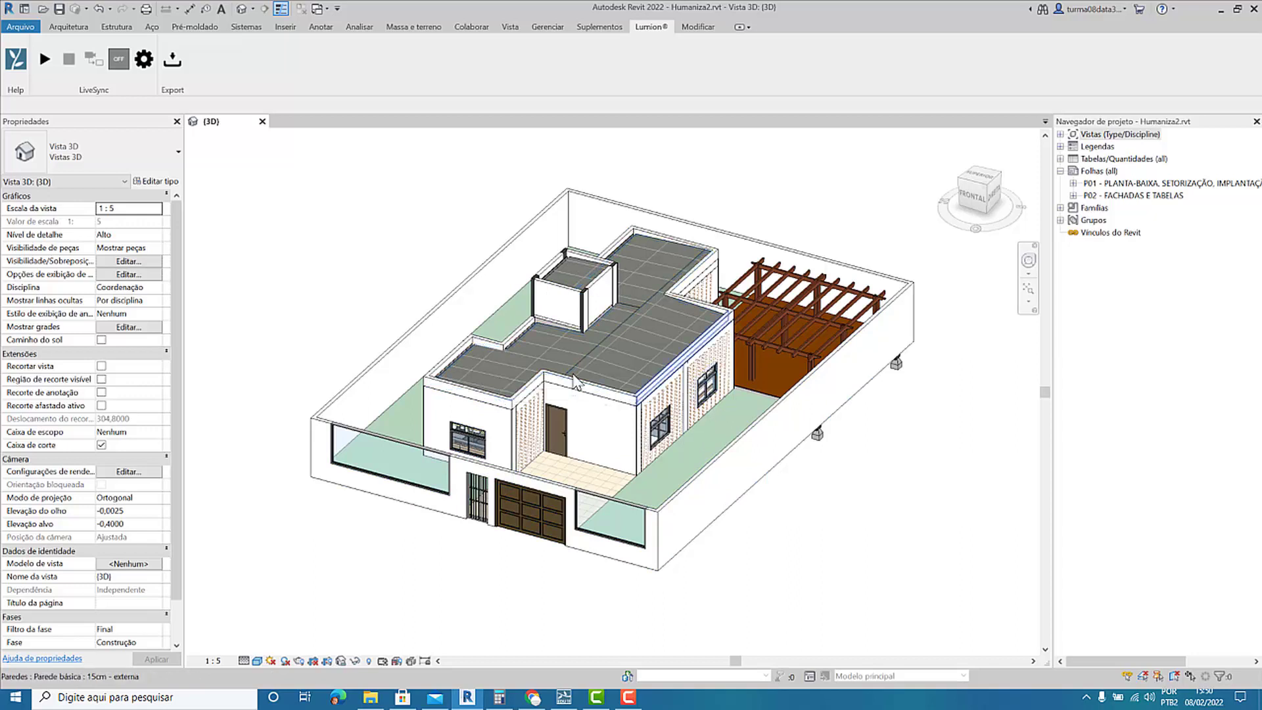
scroll(486, 381, "down", 4)
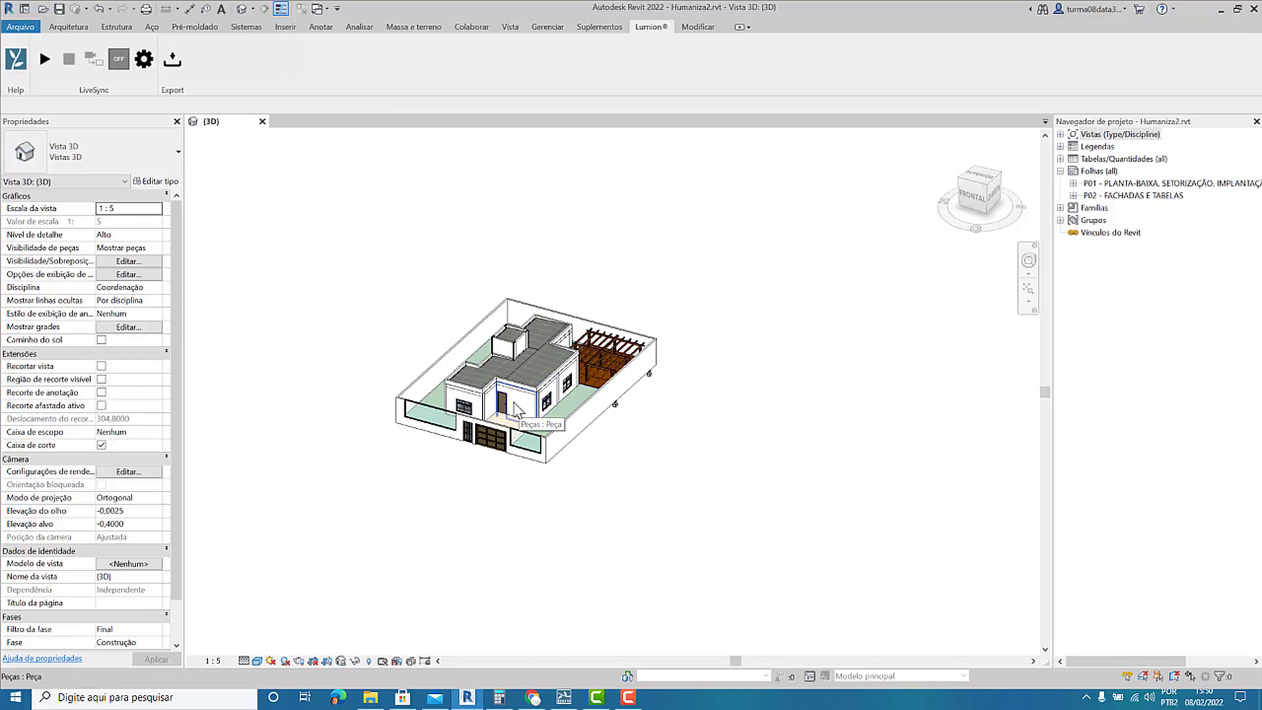
scroll(394, 421, "up", 3)
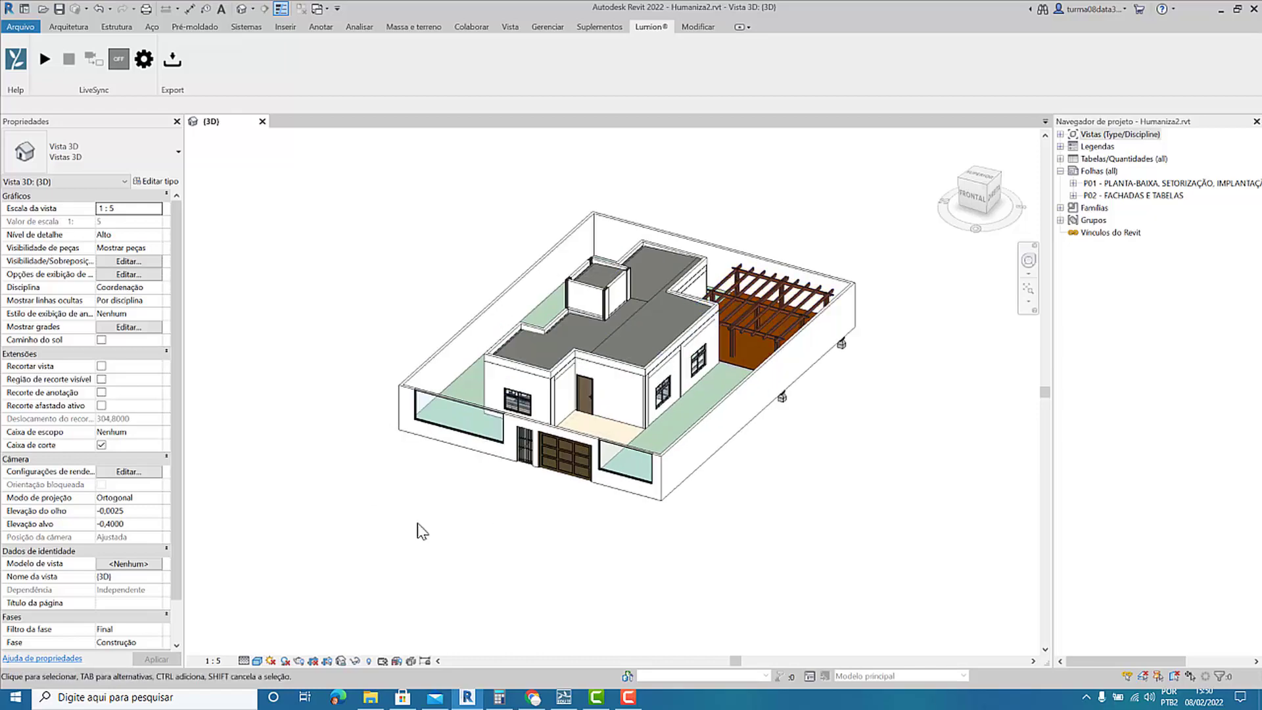
Reveal the hidden elements and view the site from above to locate the project base point and survey point.
left_click(369, 661)
scroll(520, 441, "down", 5)
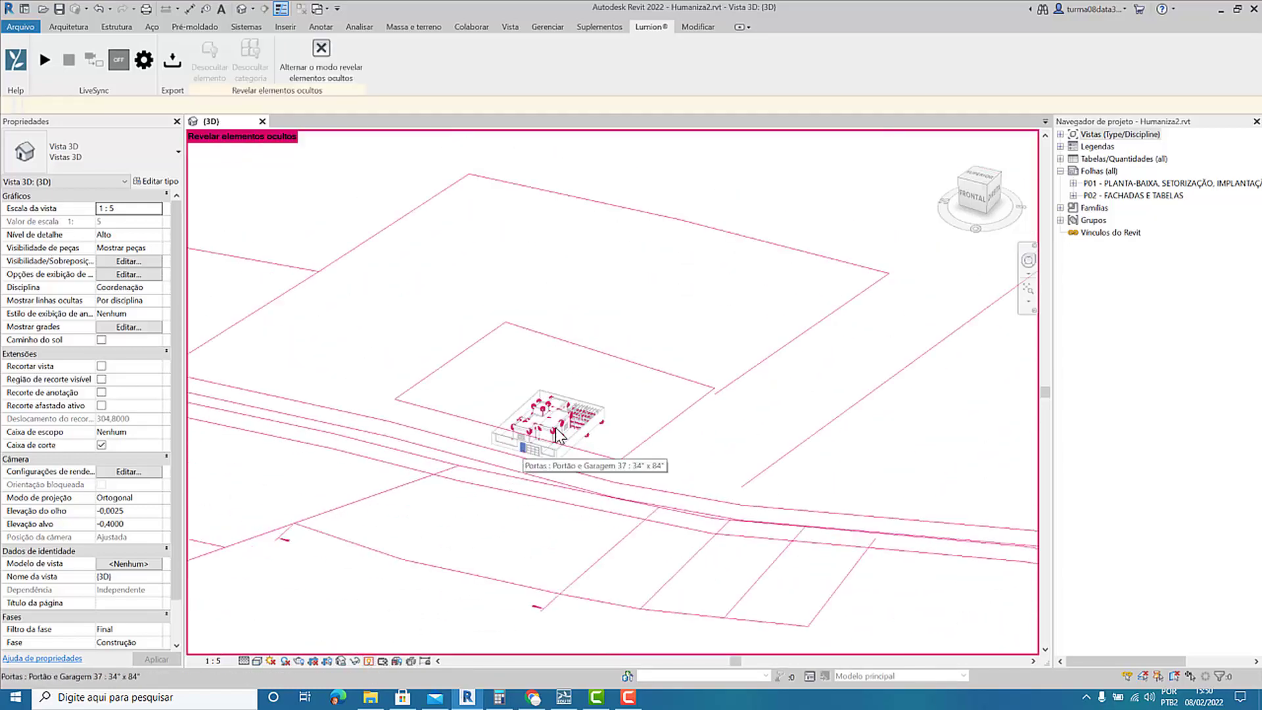
left_click(980, 176)
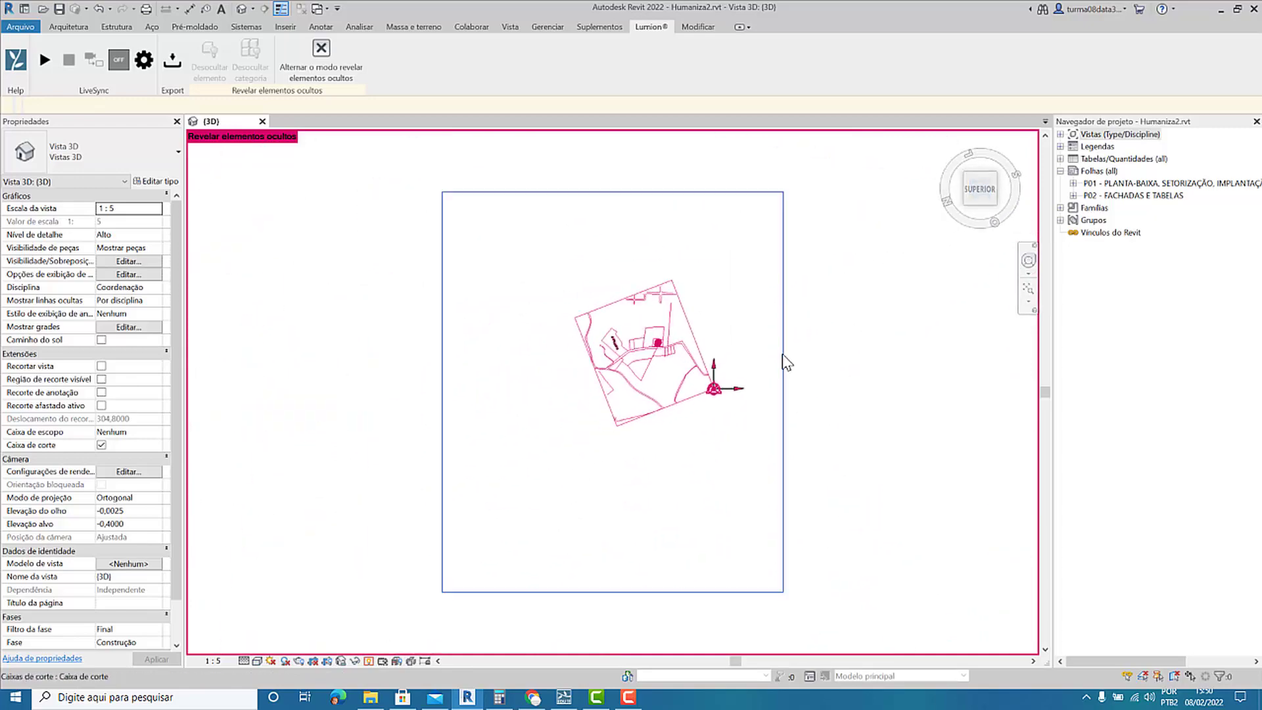
scroll(723, 416, "up", 6)
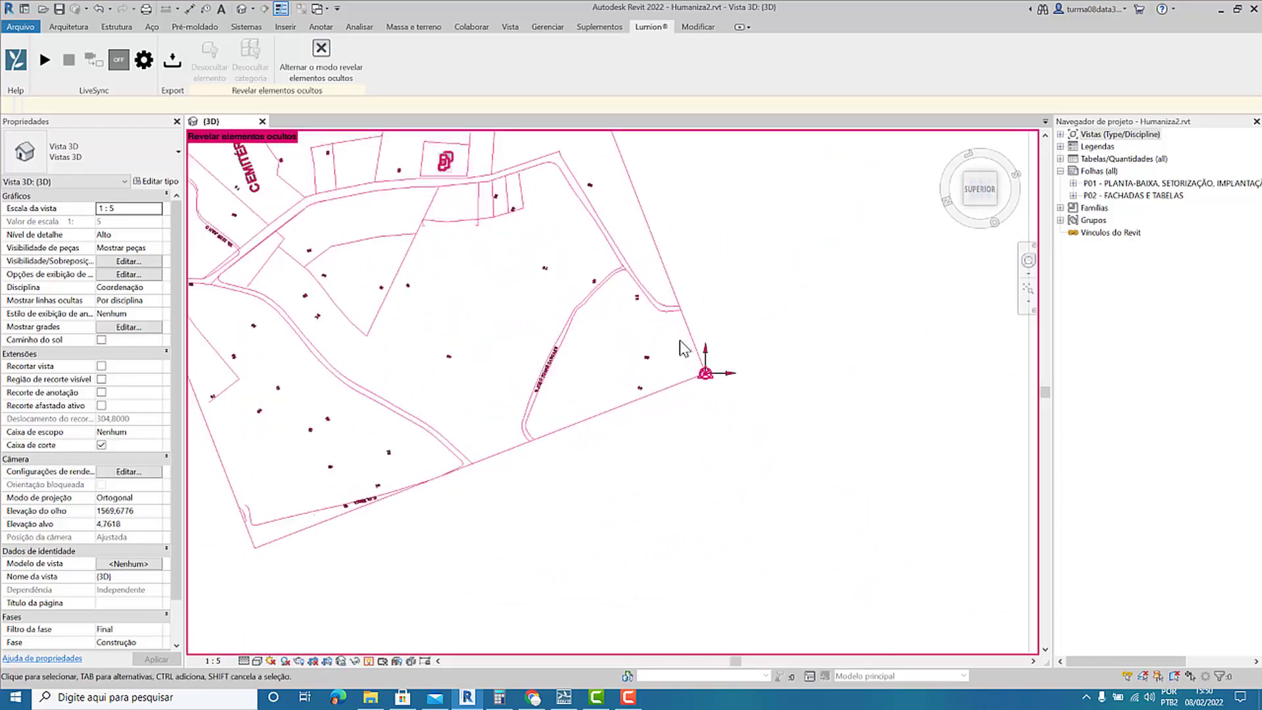
scroll(684, 348, "up", 4)
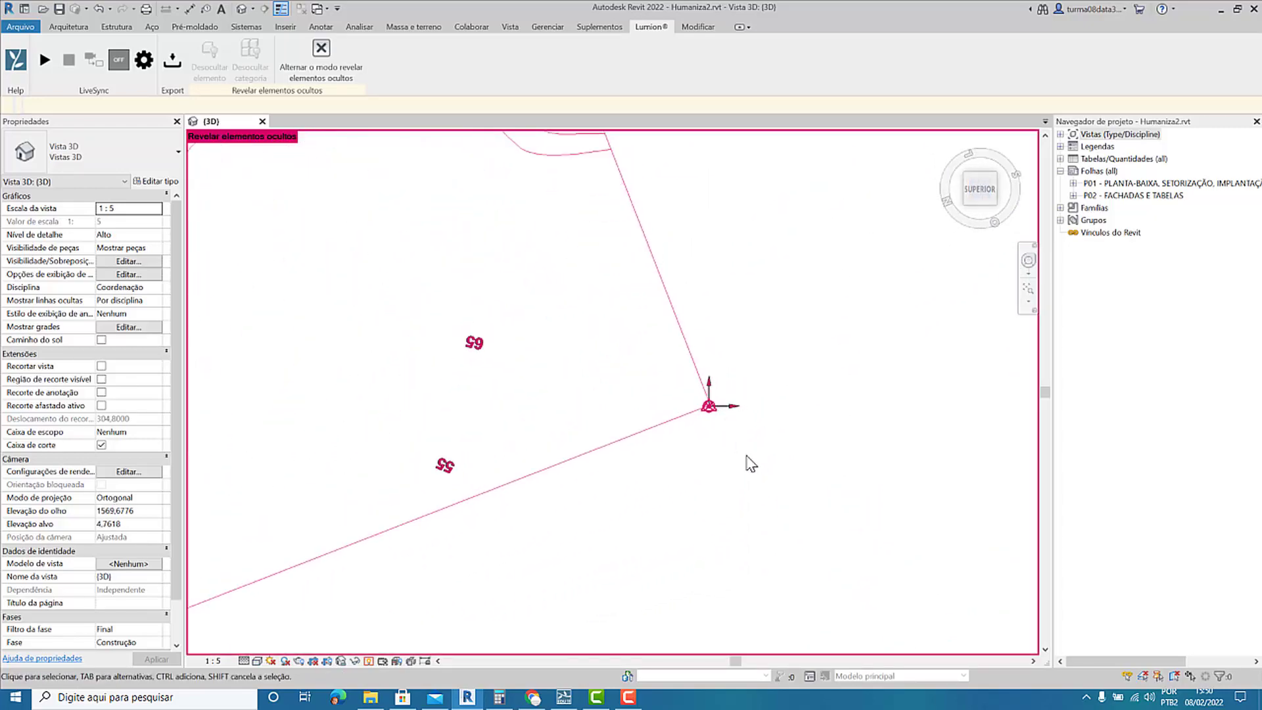
Move the project base point and survey point together to the rear-left corner of the plot's boundary wall.
left_click_drag(774, 468, 677, 363)
left_click_drag(798, 339, 549, 301, "shift")
scroll(861, 558, "down", 3)
scroll(861, 558, "down", 5)
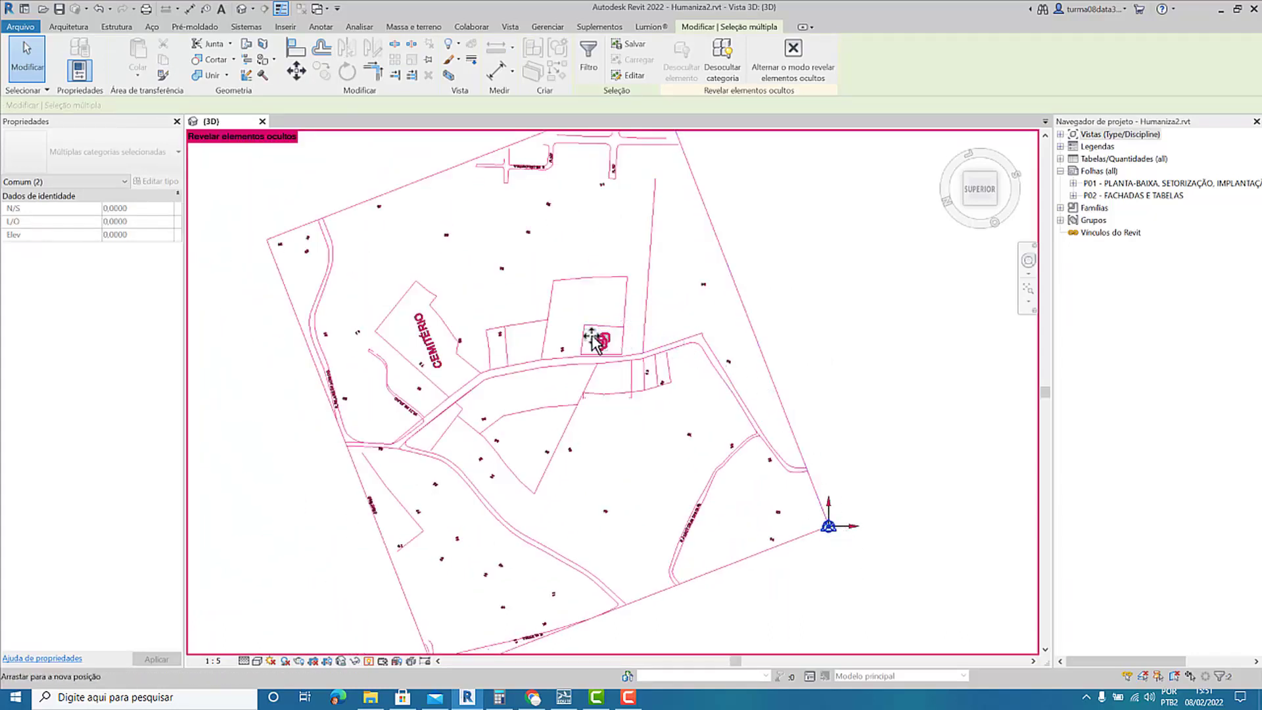
scroll(594, 337, "up", 5)
scroll(593, 335, "up", 4)
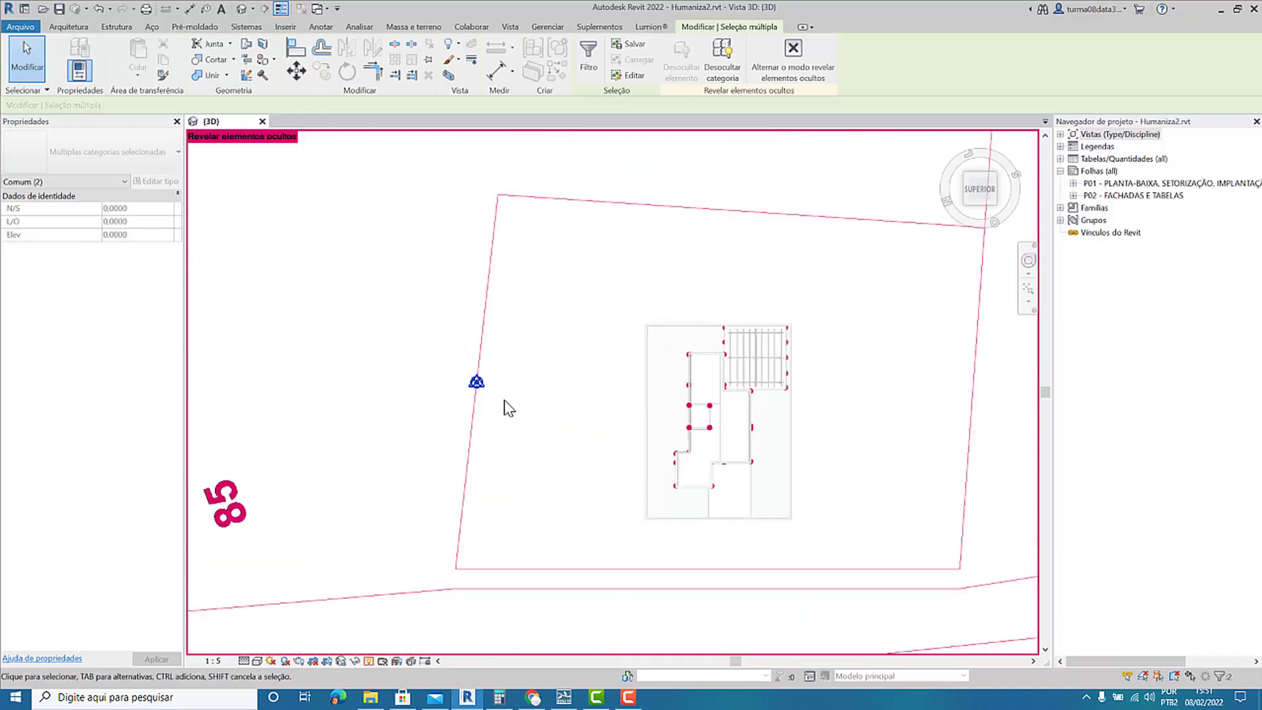
left_click_drag(491, 386, 642, 323)
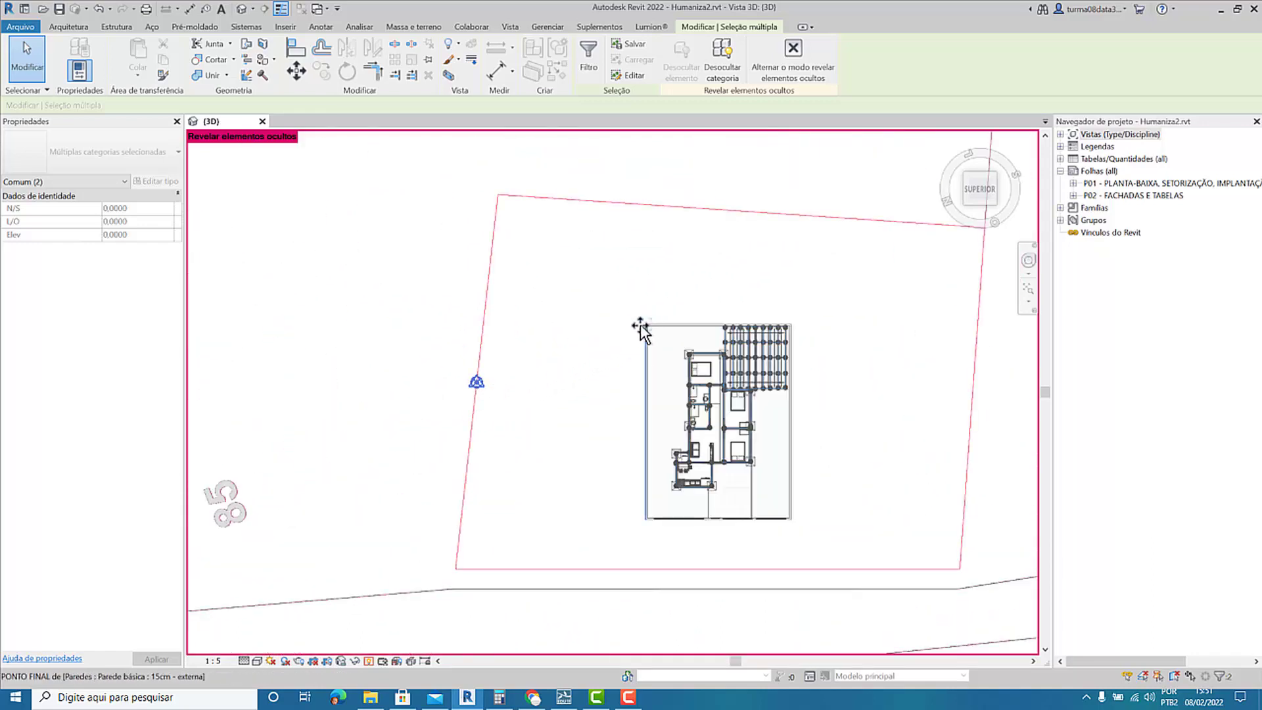
scroll(588, 427, "down", 6)
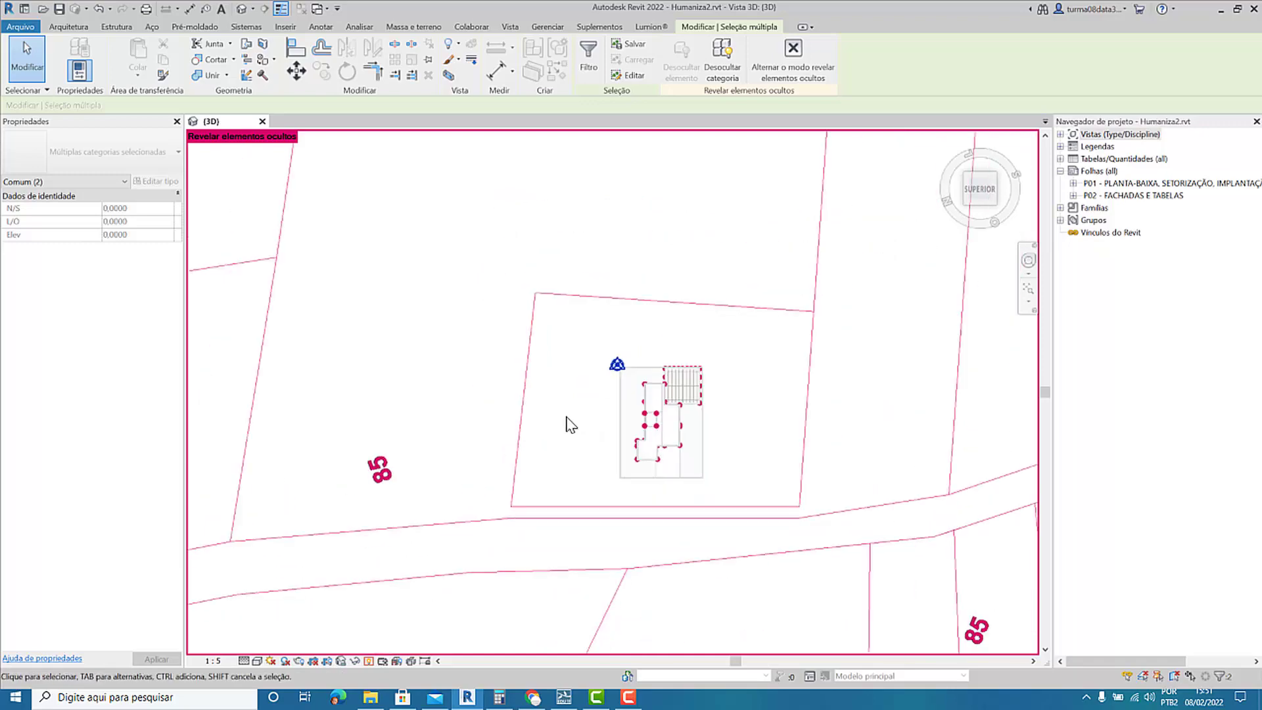
left_click(881, 350)
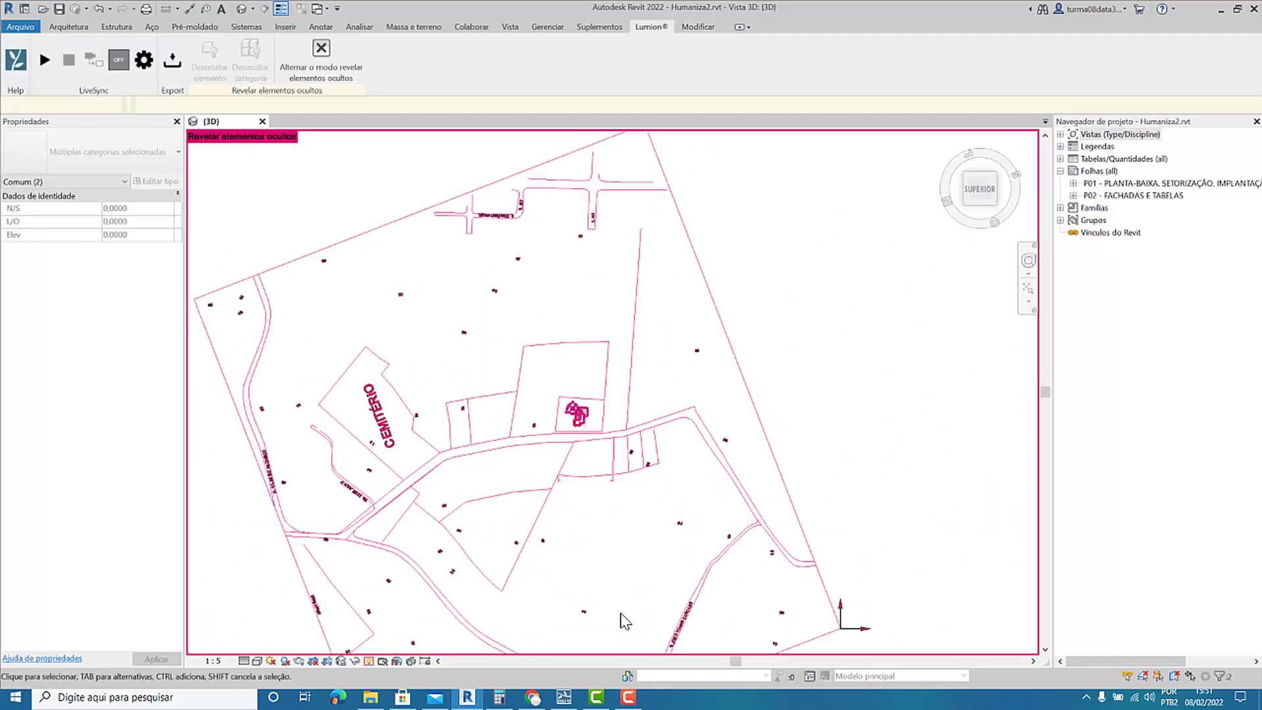
Turn off the display of hidden elements and show the house in an angled 3D view from the front.
left_click(370, 662)
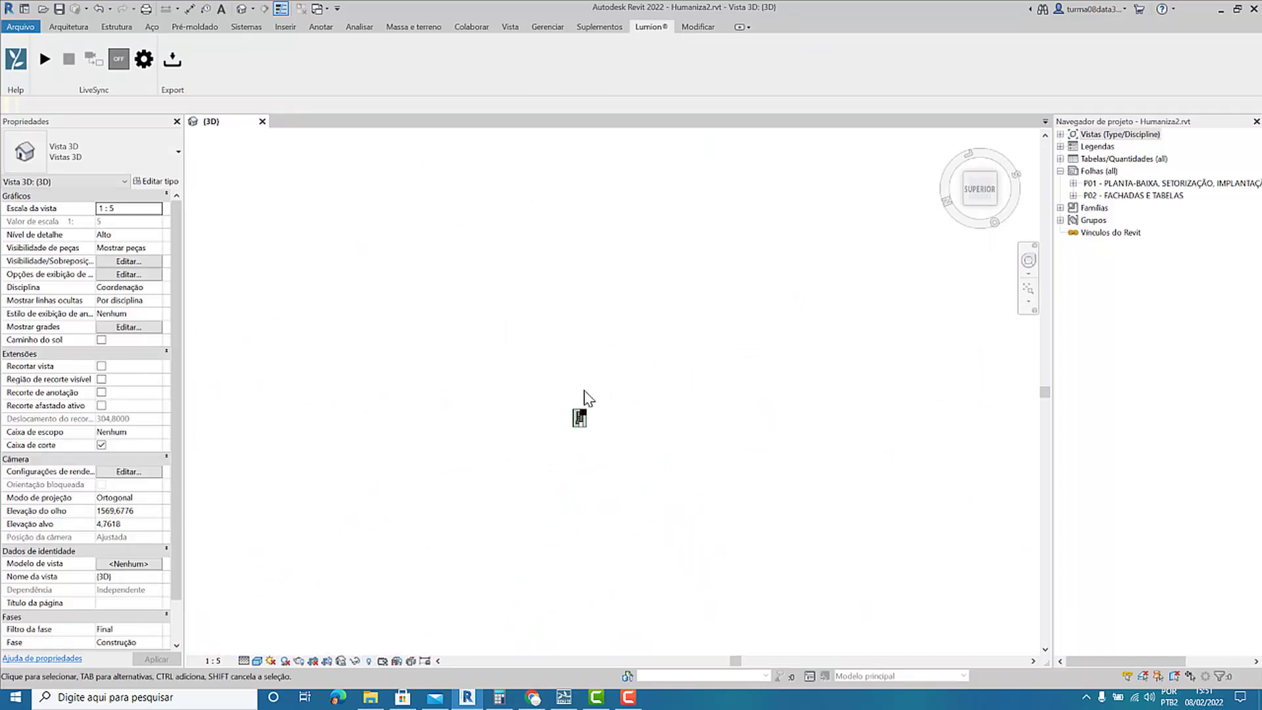
scroll(587, 434, "up", 4)
scroll(554, 302, "up", 5)
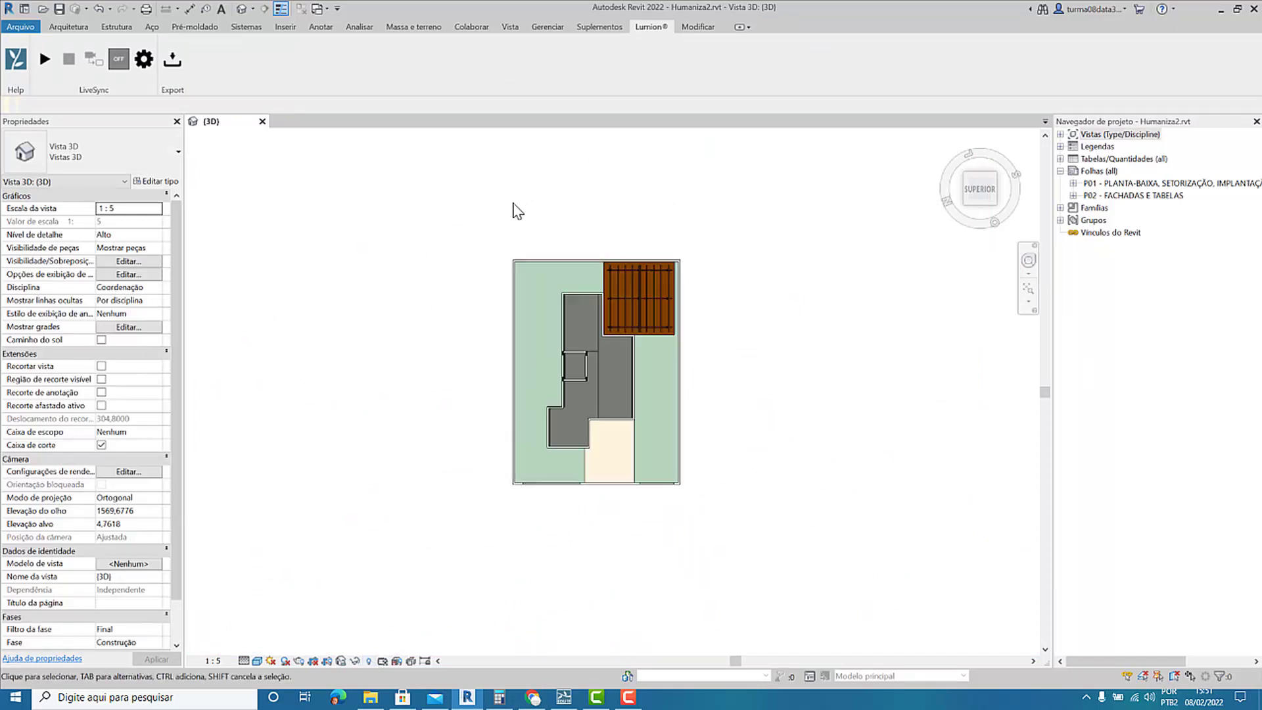
middle_click_drag(505, 488, 380, 349, "shift")
scroll(335, 328, "up", 2)
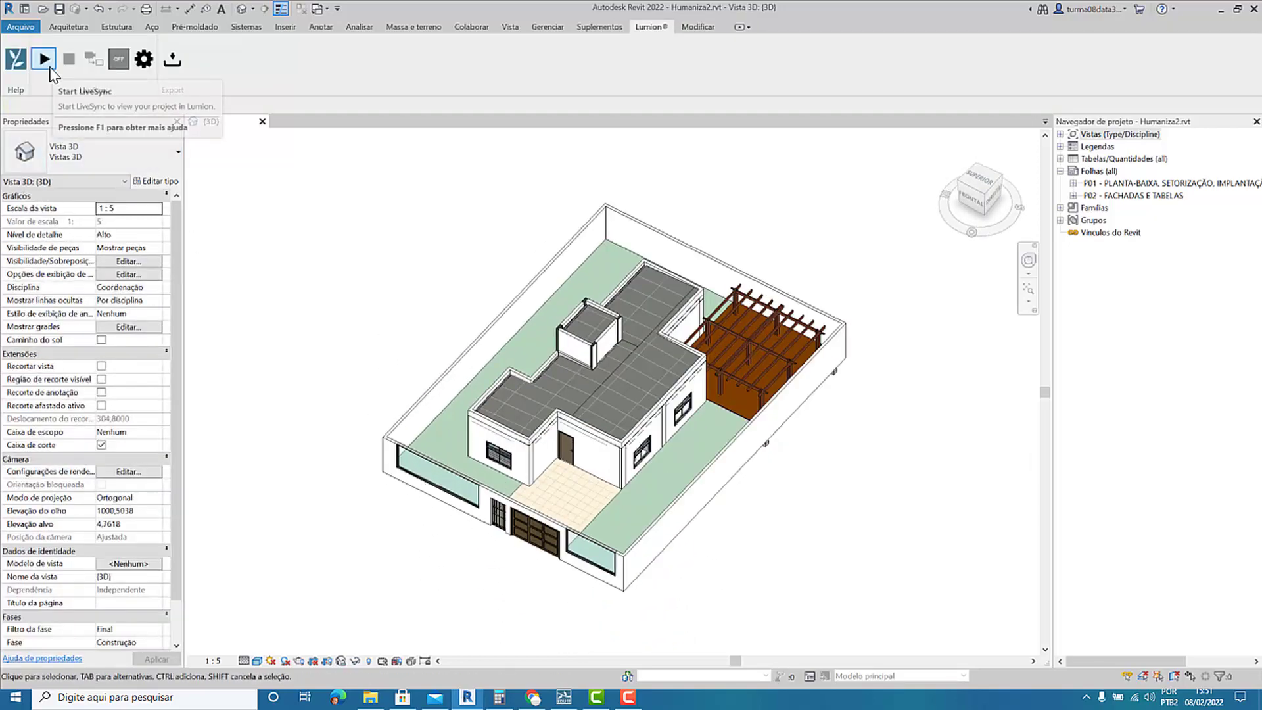
Start LiveSync for the house model, switch to Lumion and view the whole synced house from above its front.
left_click(50, 68)
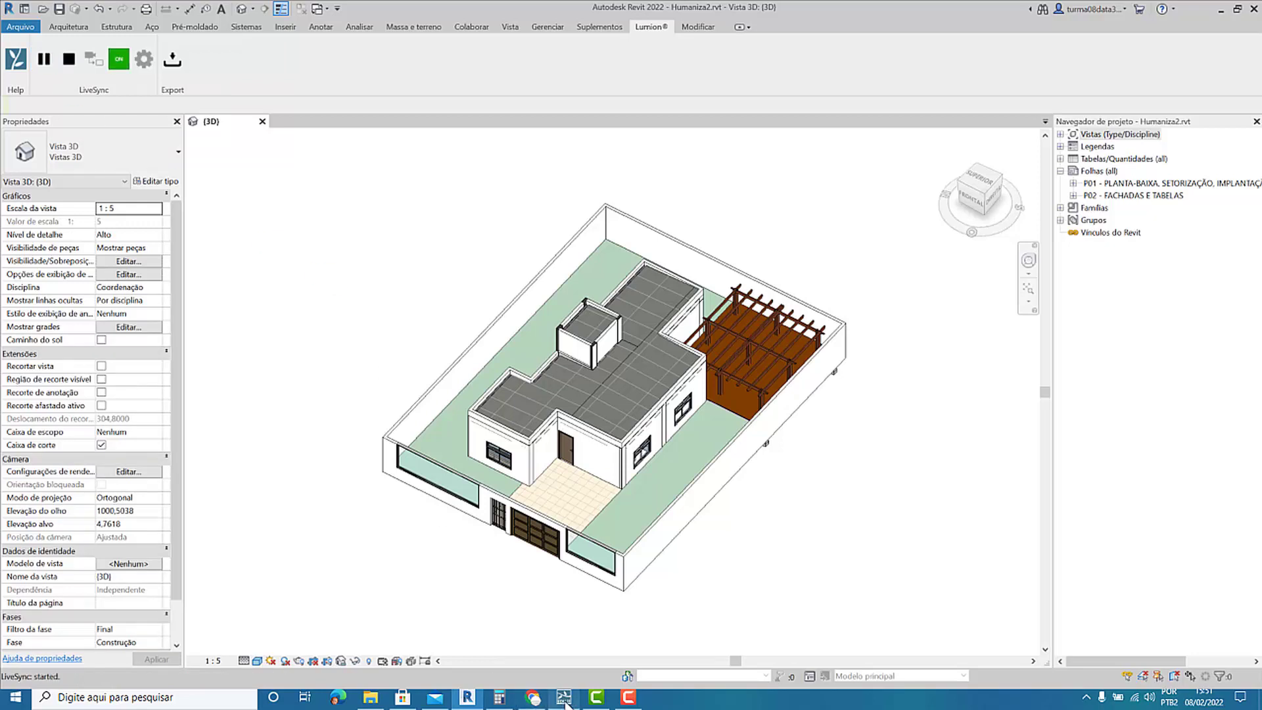
left_click(565, 700)
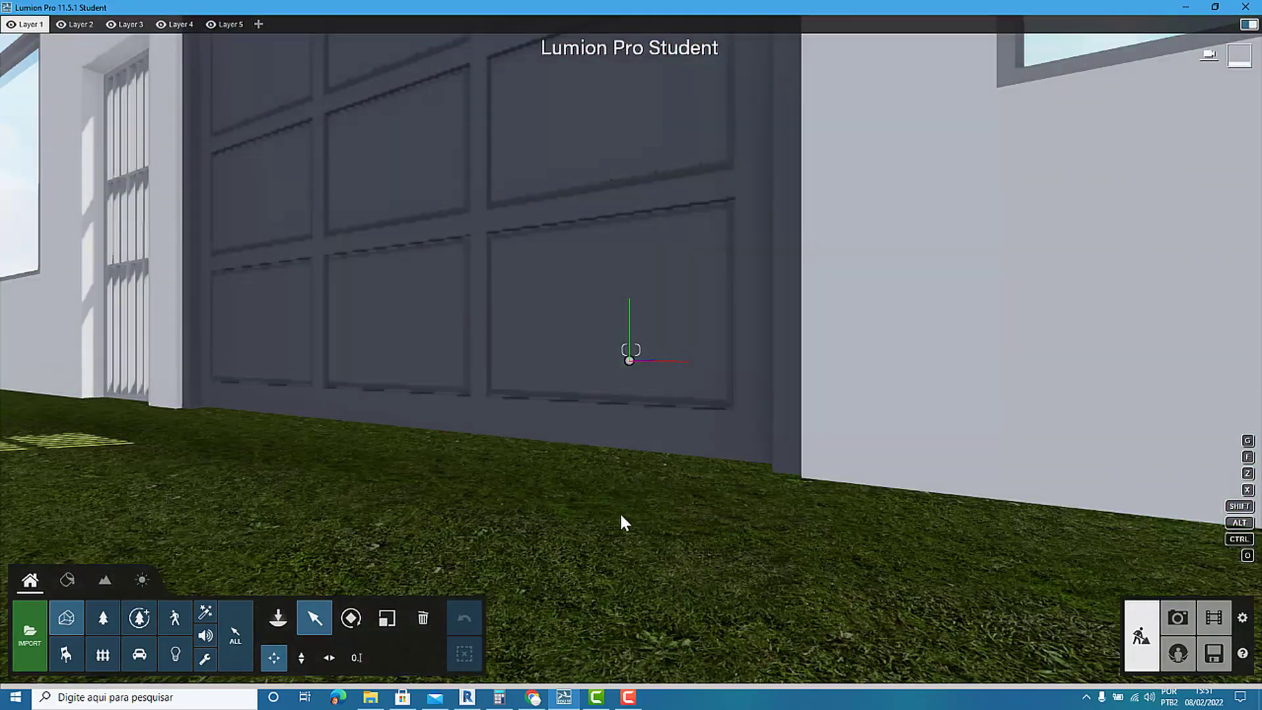
right_click_drag(612, 501, 643, 555)
key("s")
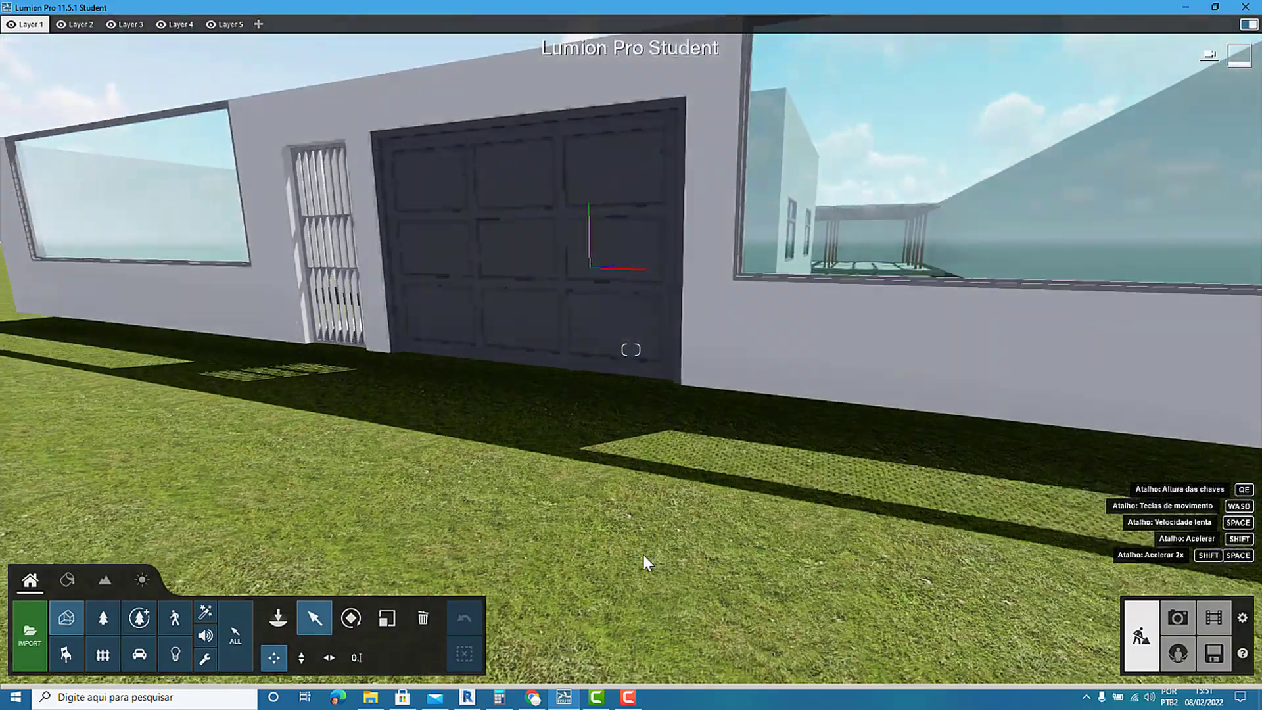
scroll(643, 554, "down", 4)
right_click_drag(499, 302, 529, 332)
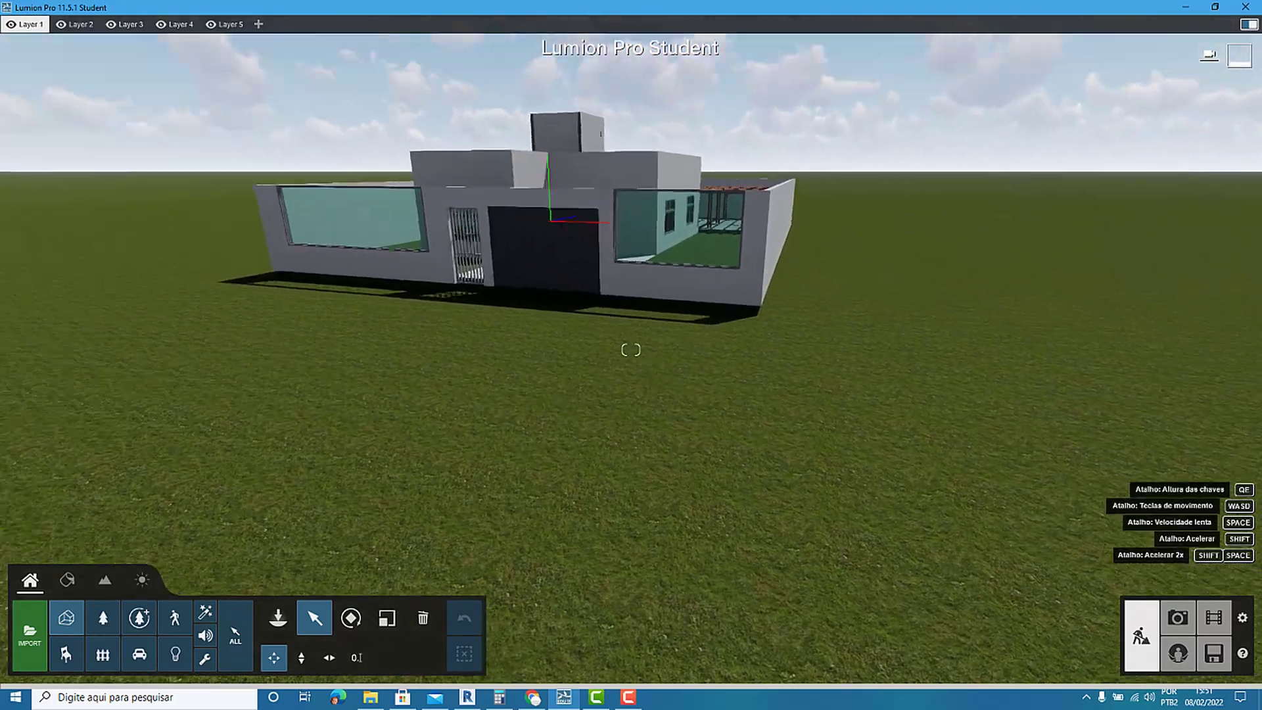
right_click_drag(559, 263, 572, 290)
scroll(576, 280, "down", 2)
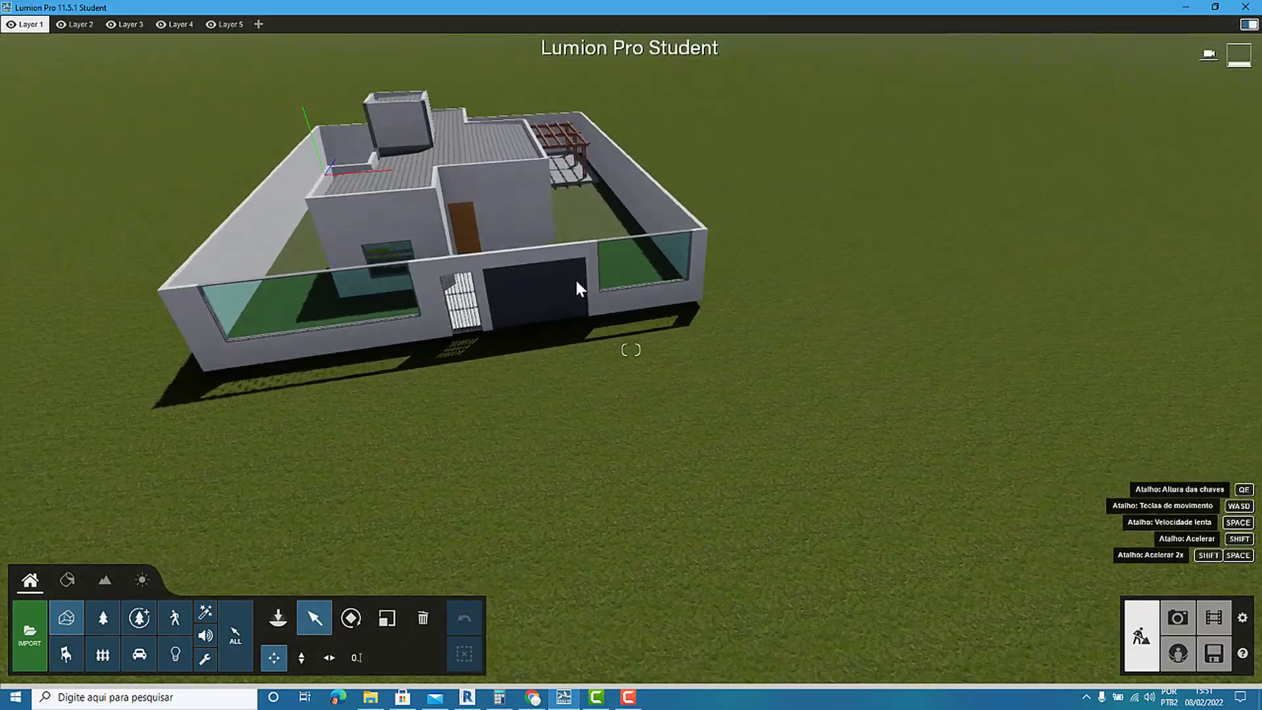
scroll(578, 282, "down", 3)
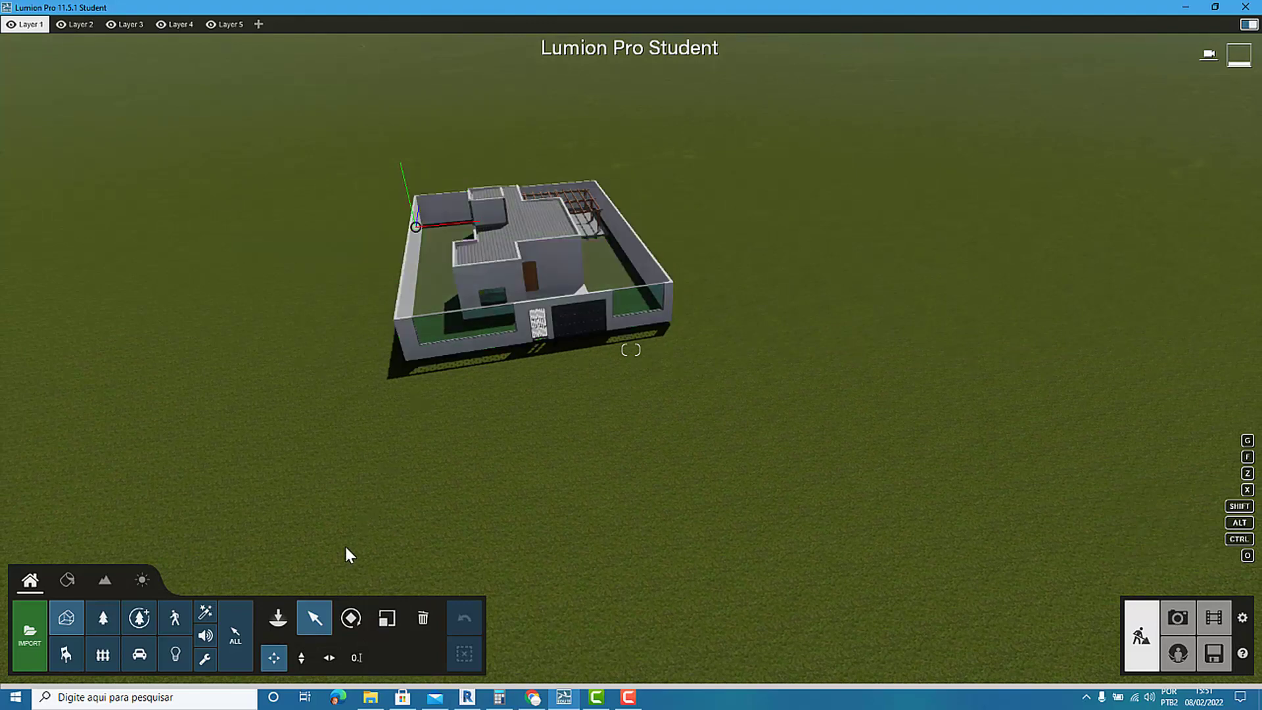
Move the synced house model across the ground away from the scene origin and adjust its height.
left_click(415, 223)
scroll(413, 211, "down", 1)
scroll(415, 214, "up", 3)
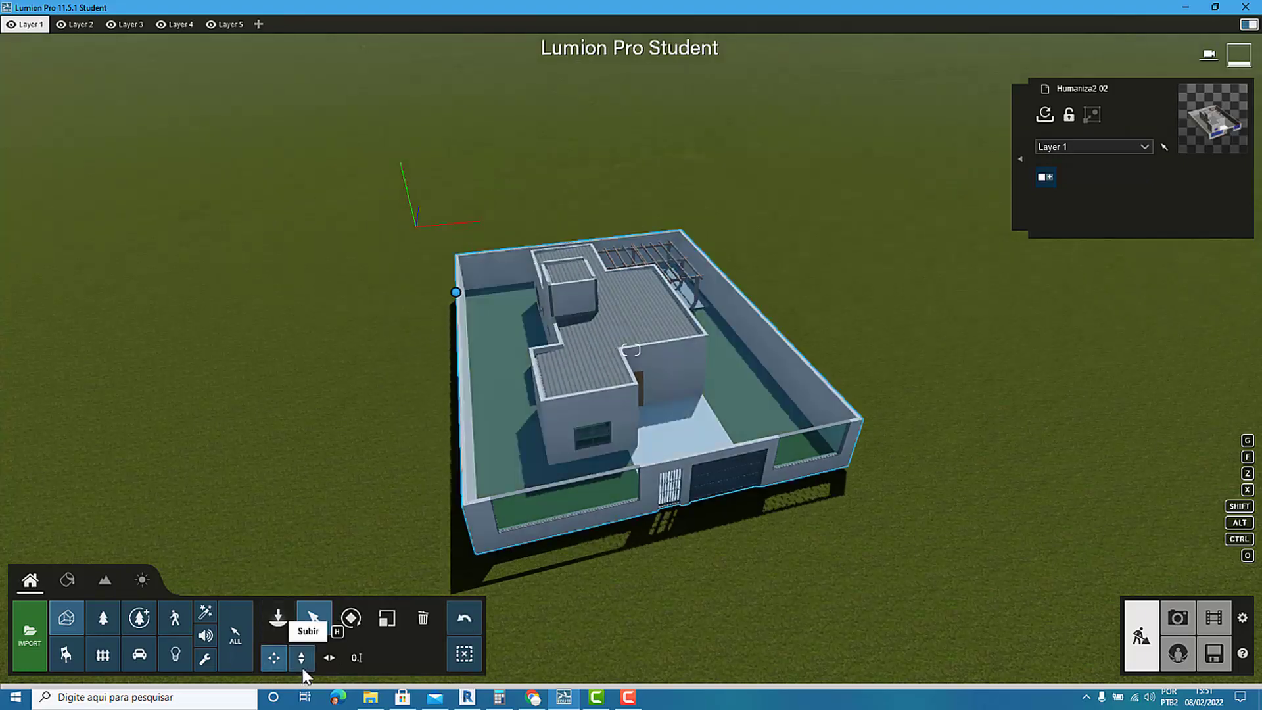
left_click(302, 658)
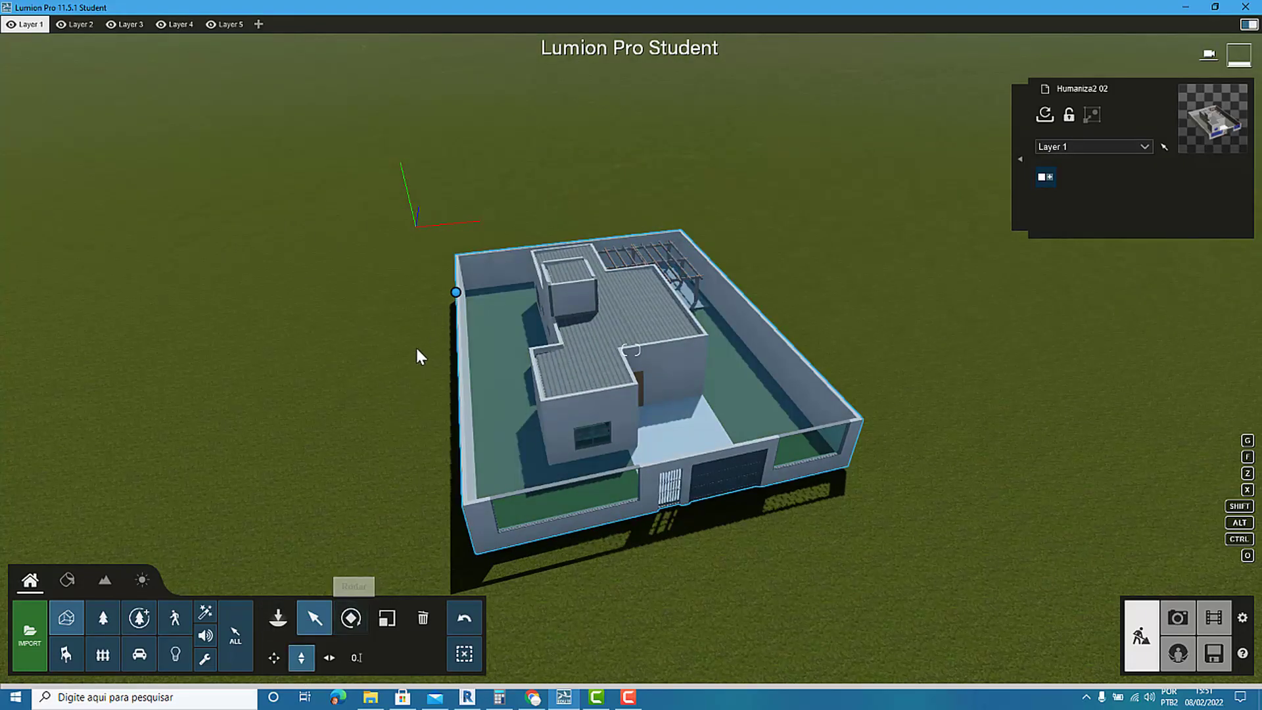
mouse_move(457, 291)
left_mouse_down()
mouse_move(460, 230)
mouse_move(470, 319)
mouse_move(468, 287)
left_mouse_up()
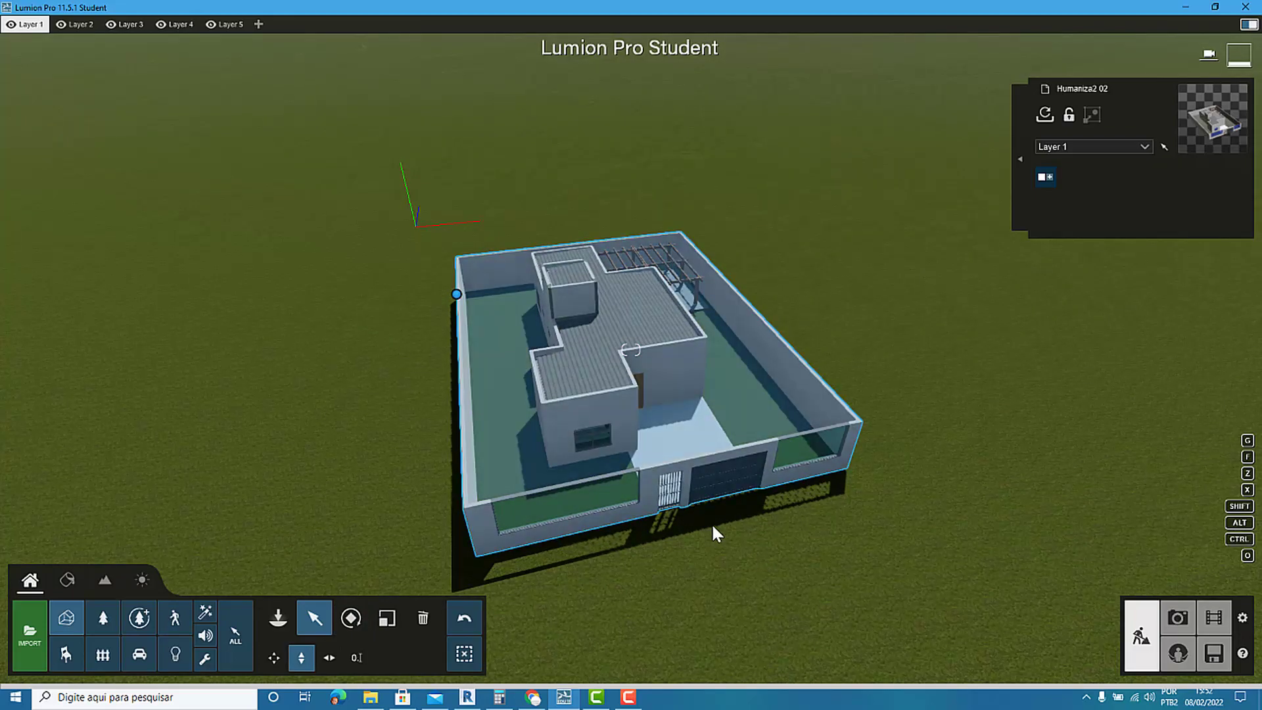
Examine the placed house model from its front and side in the Lumion scene.
right_click_drag(740, 485, 592, 493)
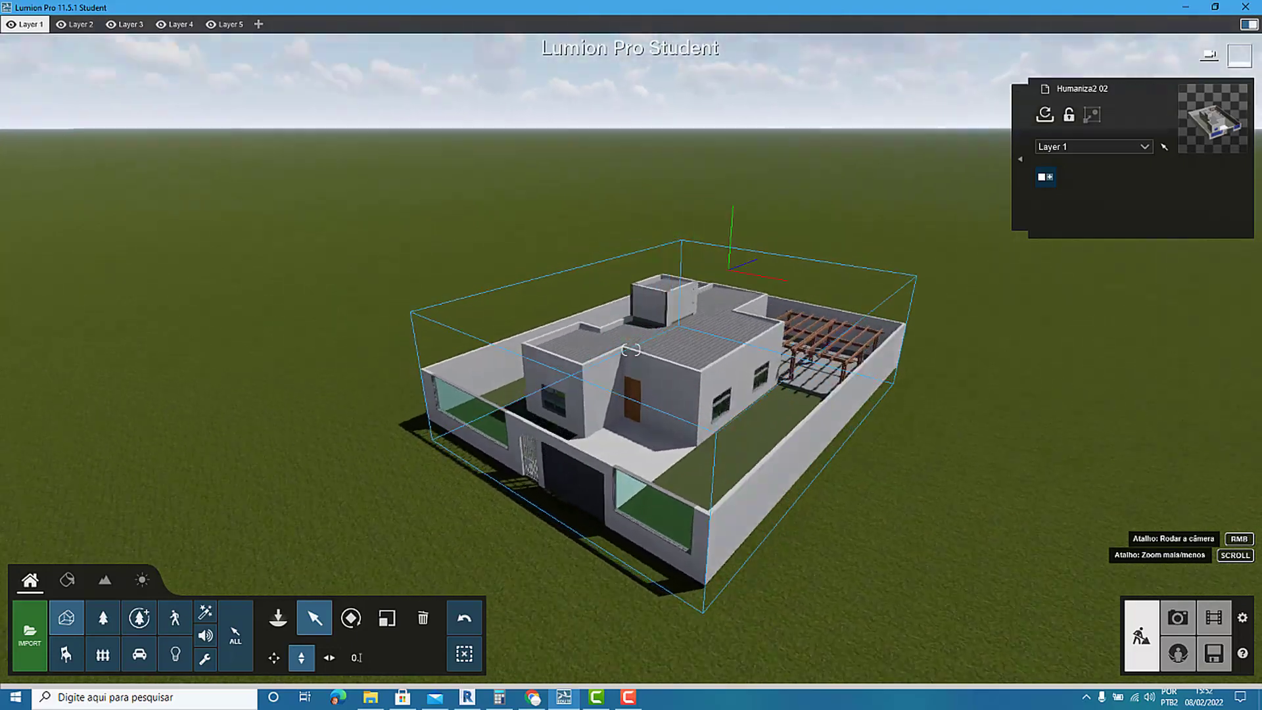
right_click_drag(1111, 540, 1158, 546)
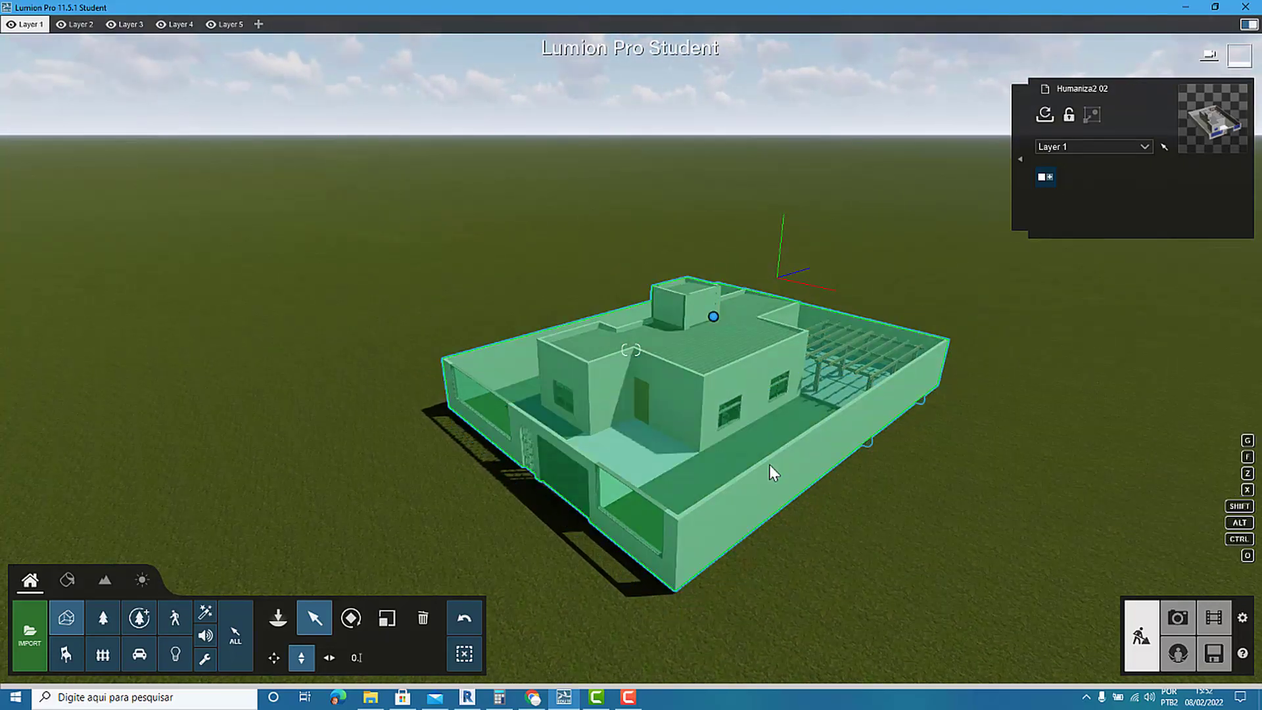
right_click_drag(771, 465, 849, 436)
scroll(841, 460, "up", 1)
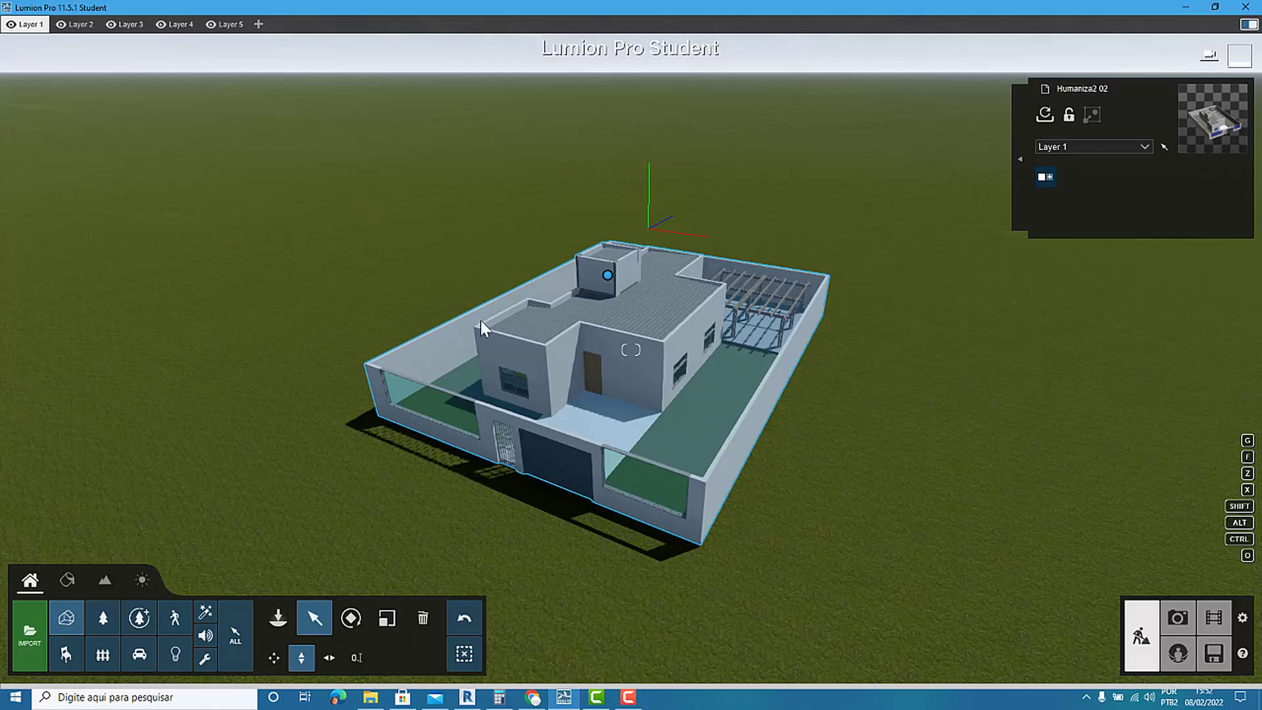
scroll(467, 319, "down", 2)
left_click(616, 363)
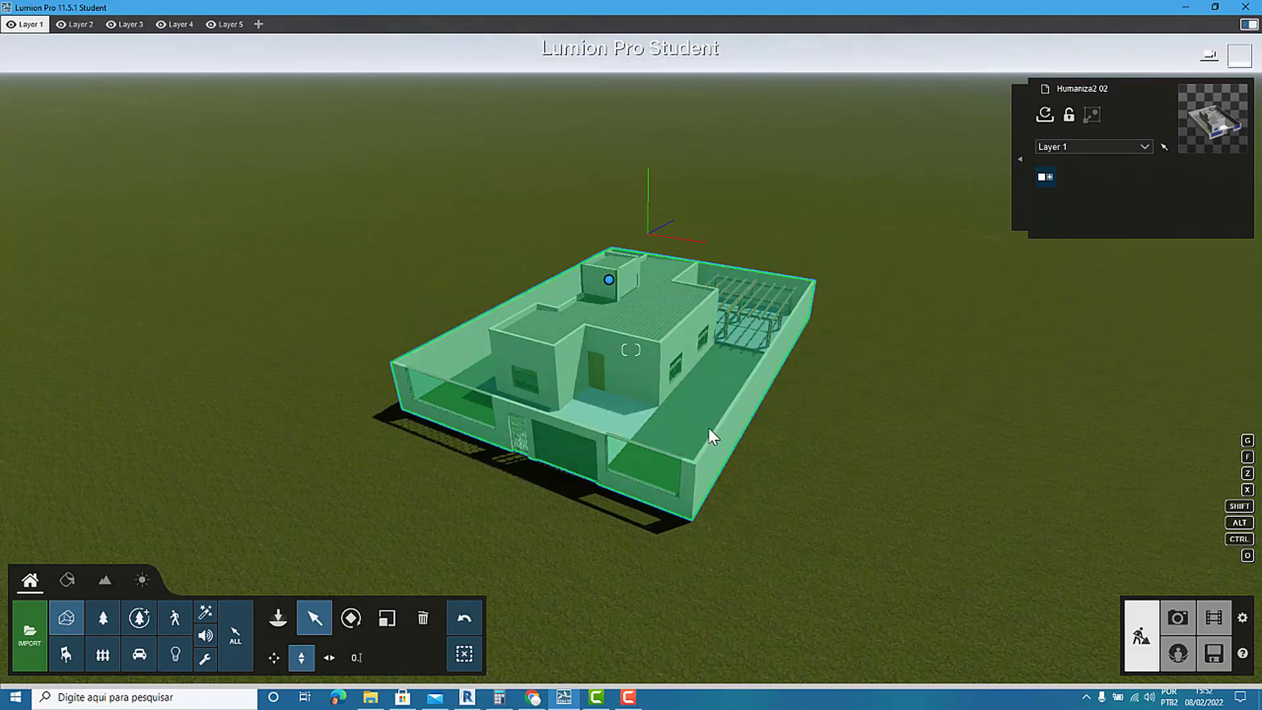
Examine the synced house model and its boundary walls from directly above, near and far.
right_click_drag(711, 412, 679, 322)
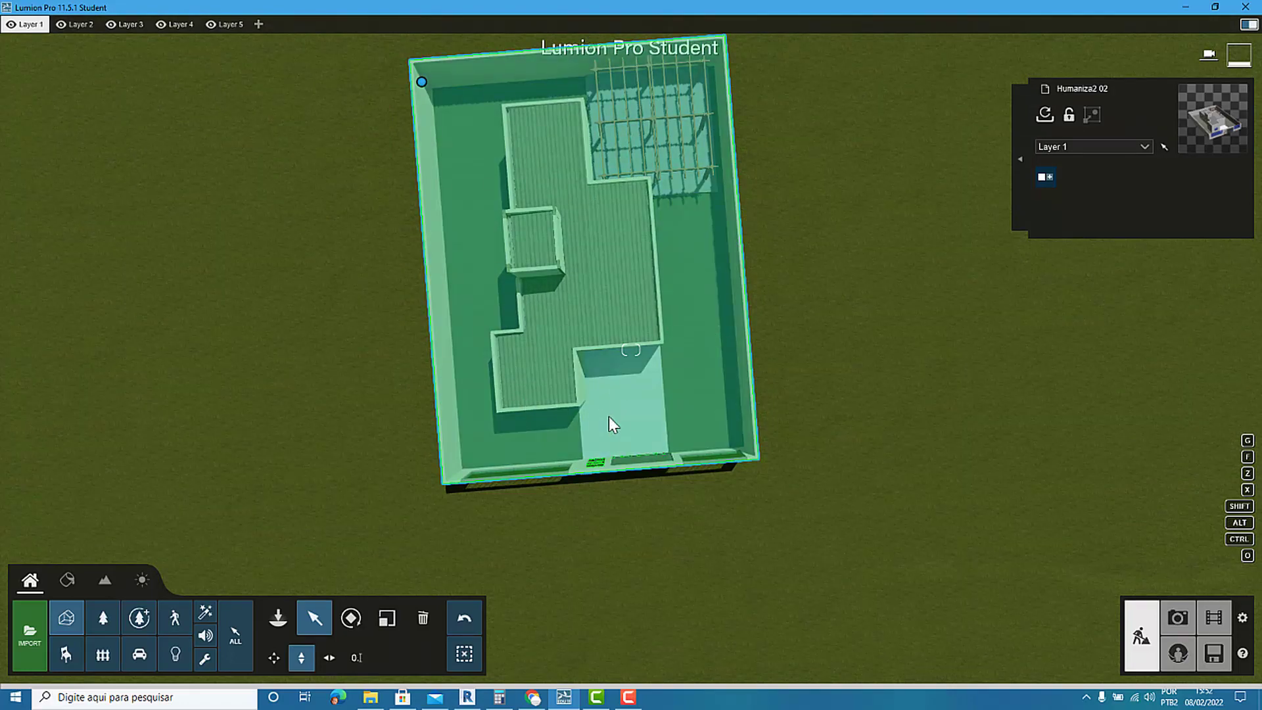
right_click_drag(609, 416, 664, 432)
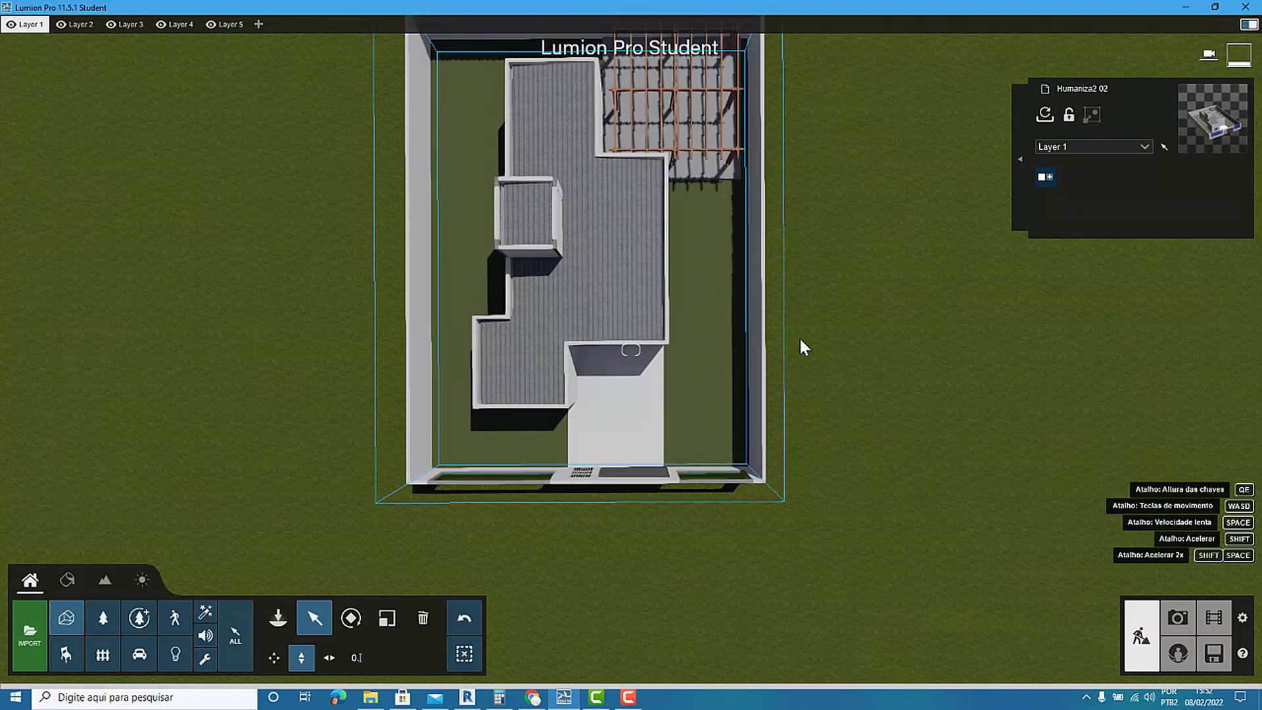
scroll(700, 507, "up", 3)
scroll(695, 518, "down", 4)
scroll(695, 523, "down", 2)
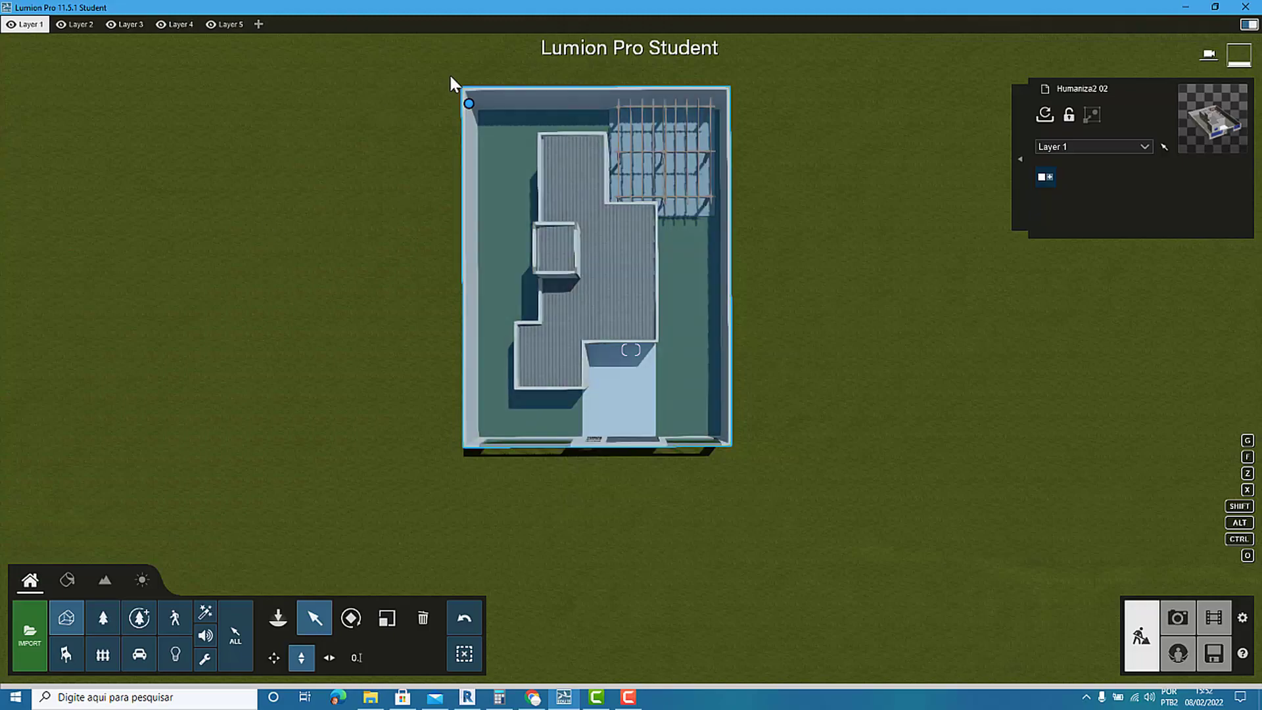
scroll(543, 56, "up", 2)
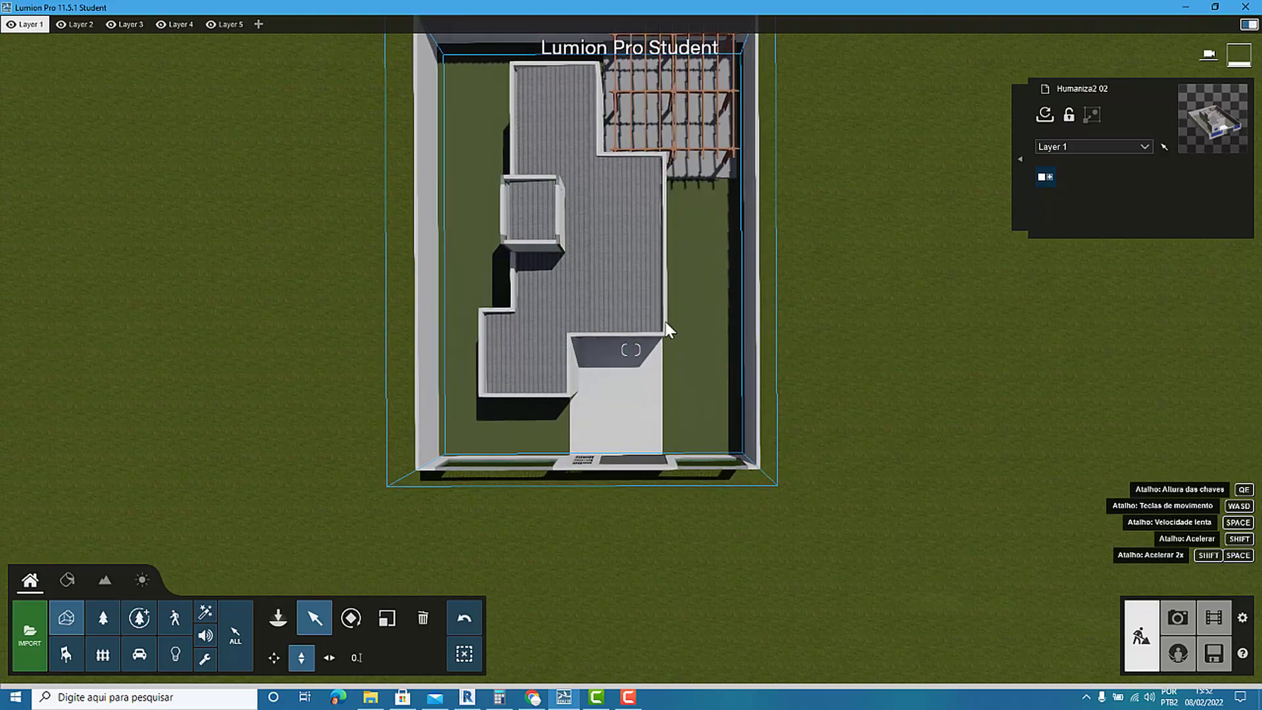
scroll(680, 313, "up", 2)
scroll(679, 313, "down", 3)
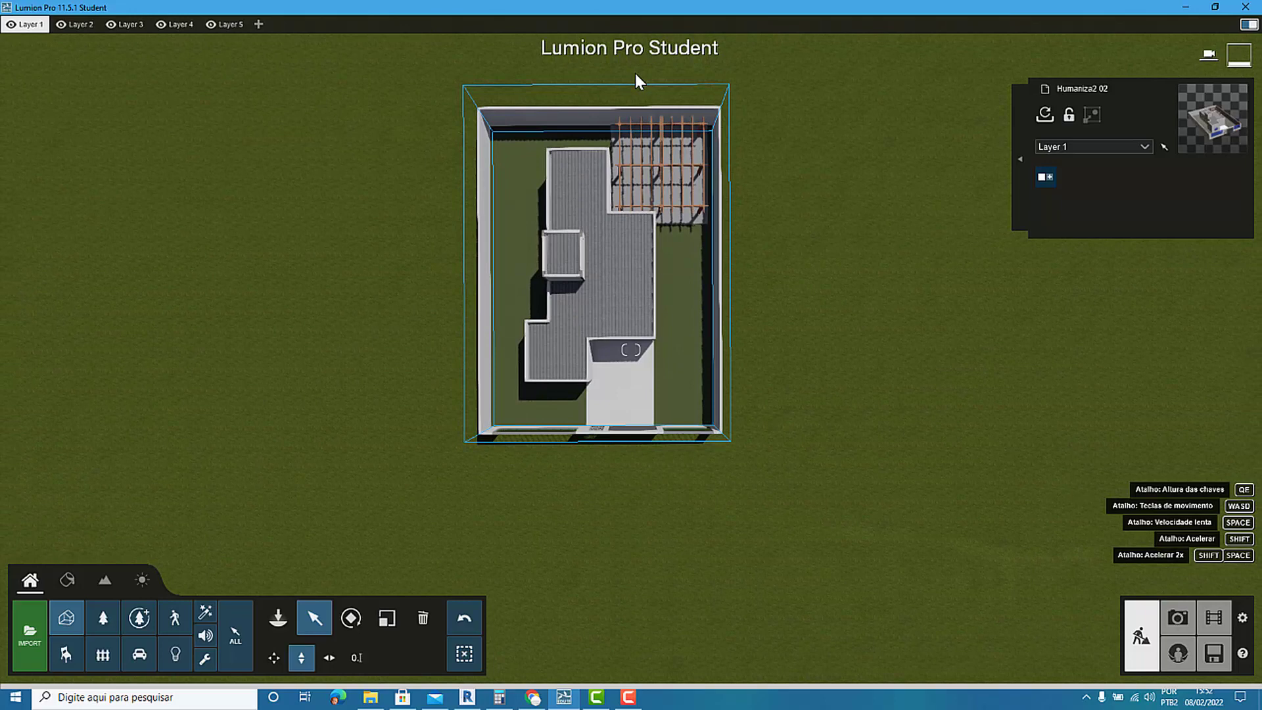
left_click(636, 74)
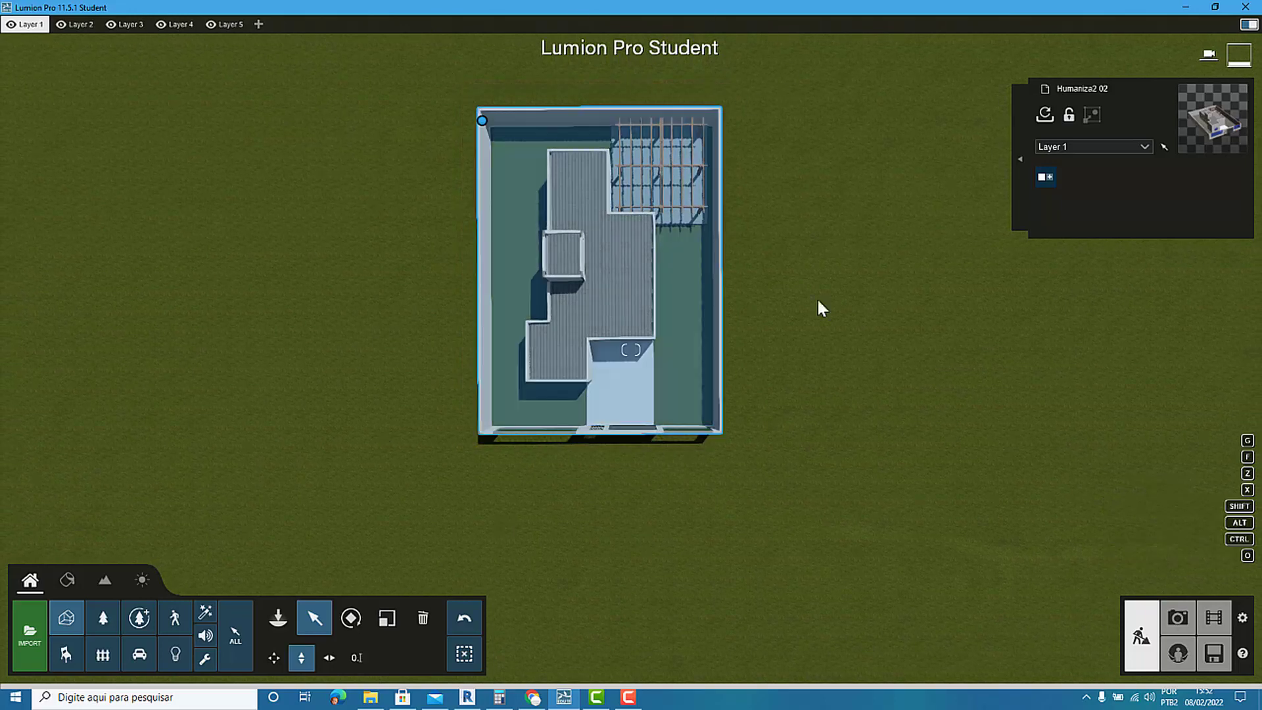
Add the Vista ortogonal effect to the first photo, set it to 2D and centre the whole house plan in the frame.
left_click(1176, 621)
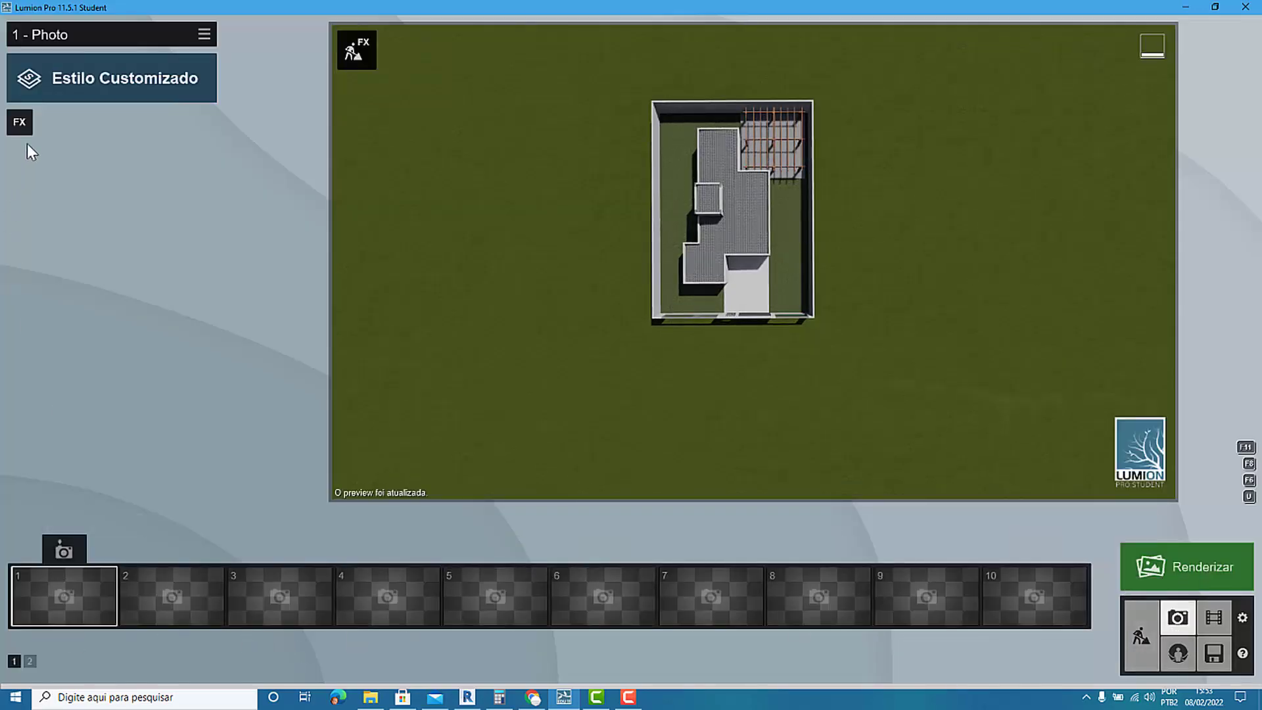
left_click(21, 123)
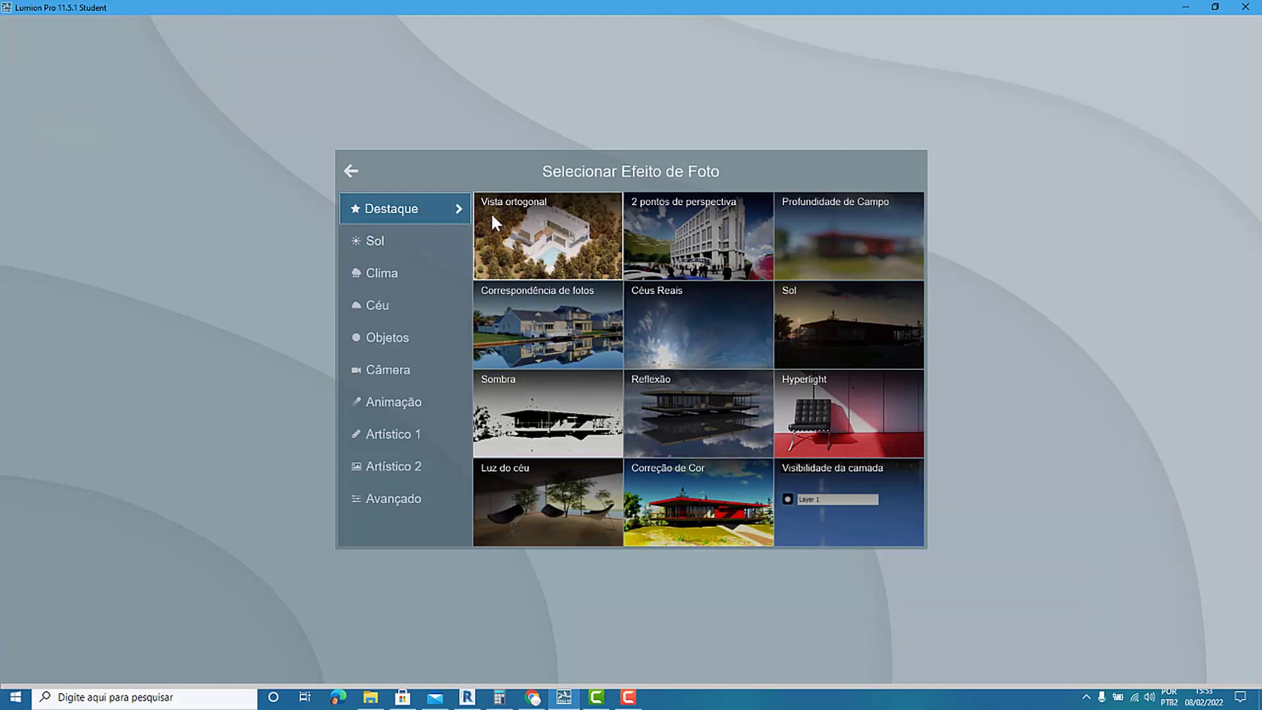
left_click(557, 235)
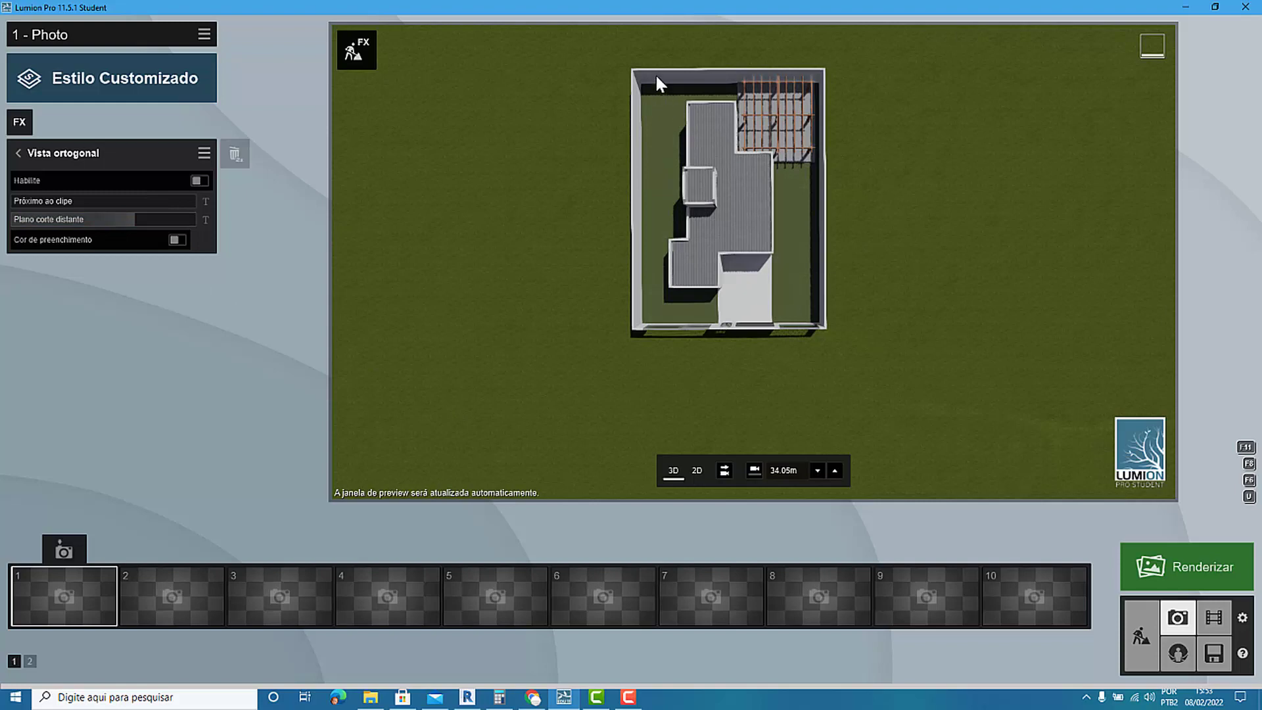
left_click(697, 471)
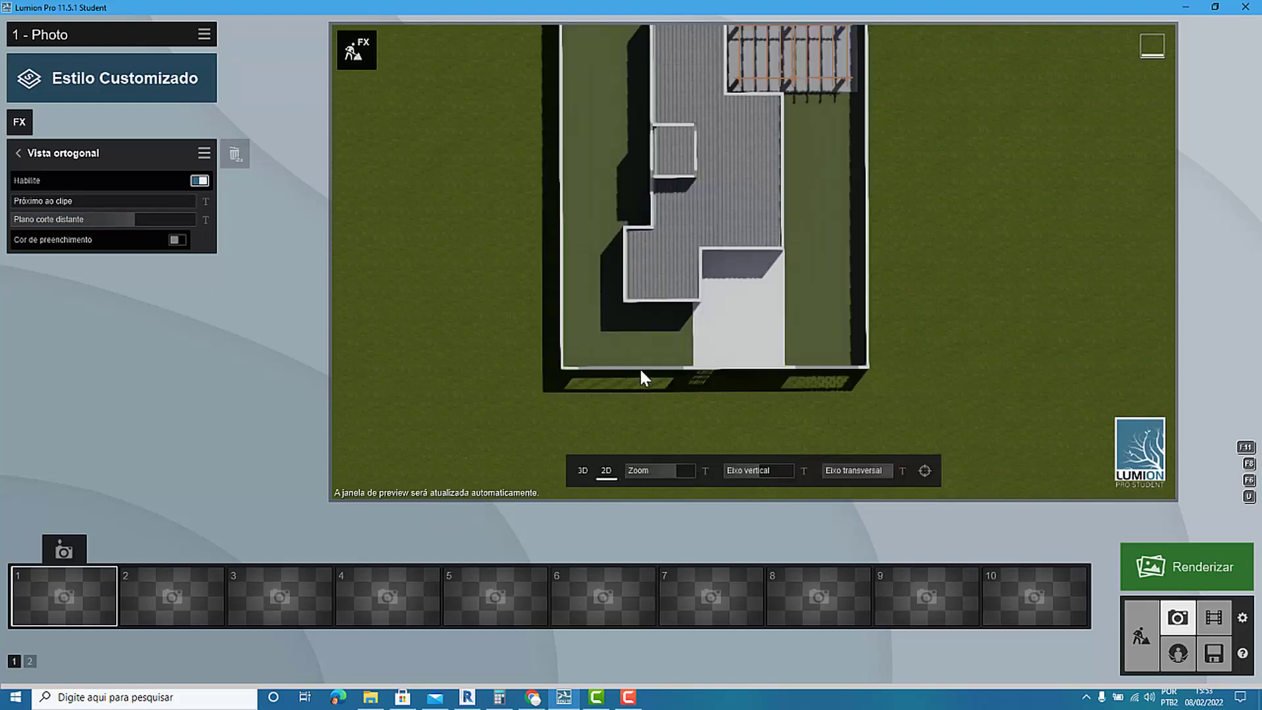
middle_click_drag(661, 261, 661, 329)
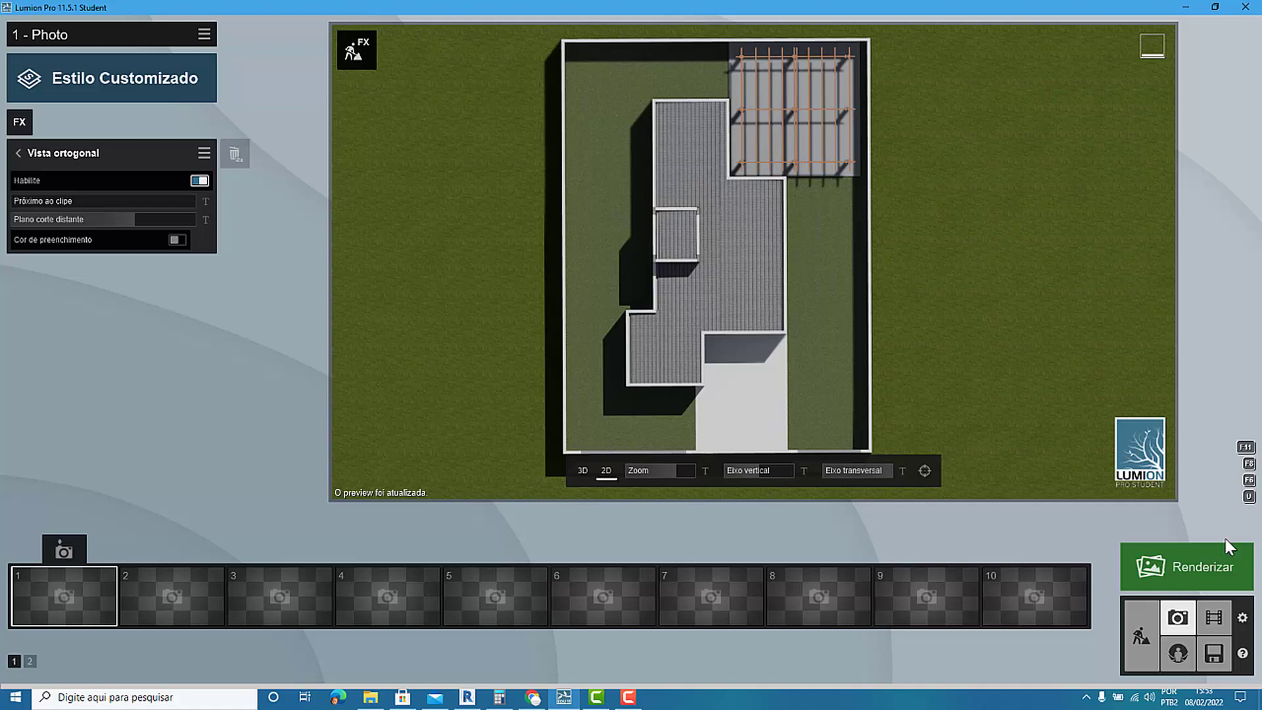
Return from photo mode to scene building and show the whole house in an angled view from its front.
left_click(1141, 636)
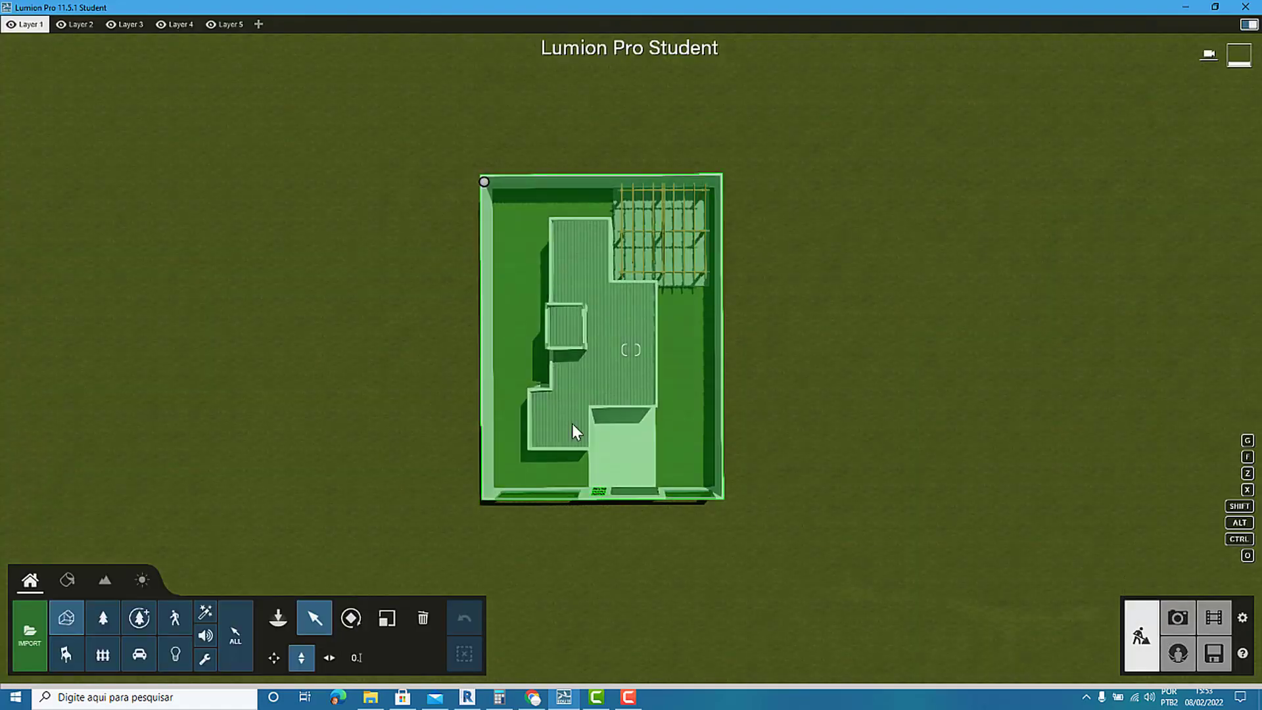
key("o")
mouse_move(582, 432)
right_mouse_down()
mouse_move(526, 358)
mouse_move(594, 449)
right_mouse_up()
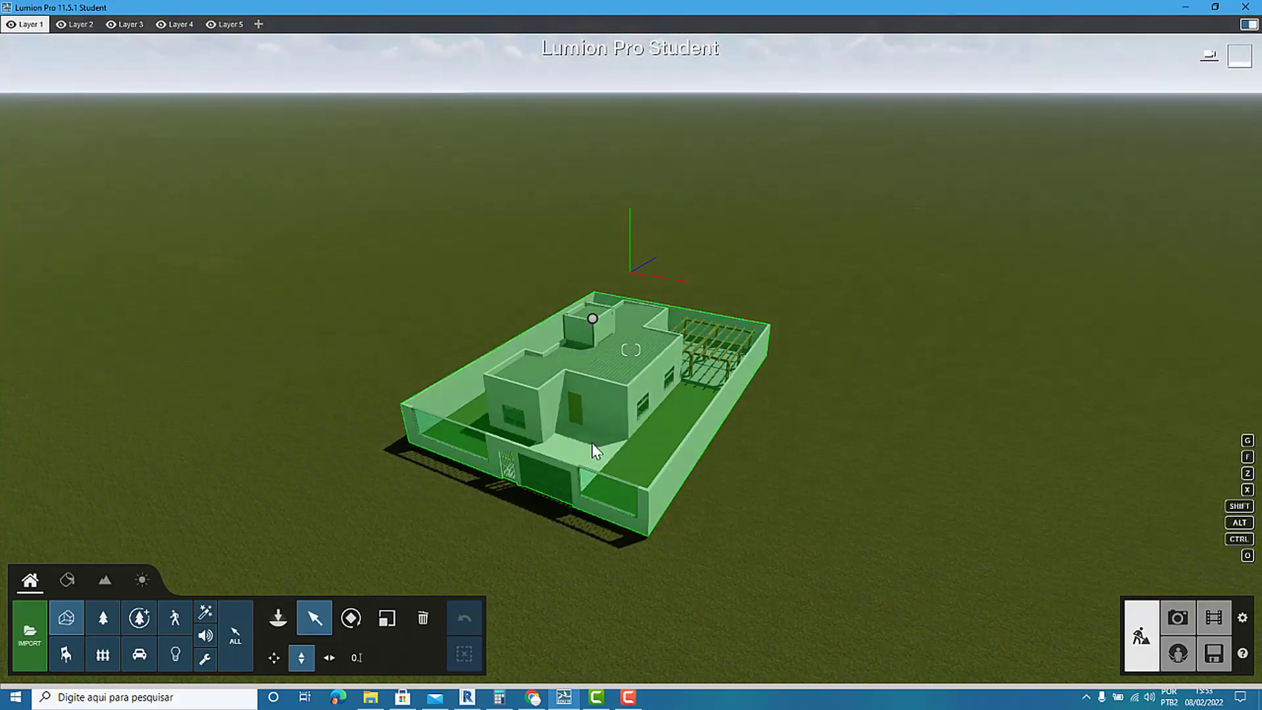
scroll(511, 437, "up", 3)
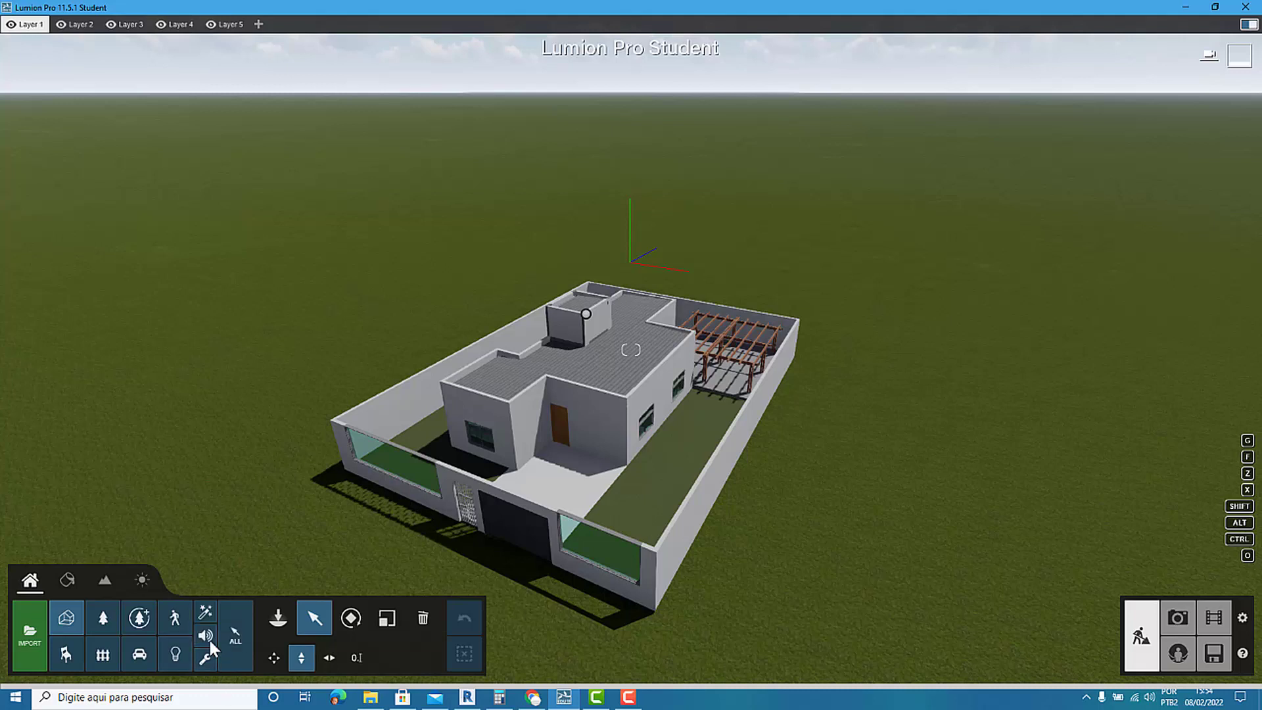
Place a Clip plane utility over the house and raise it to cut the walls below the roof, exposing the rooms.
left_click(206, 616)
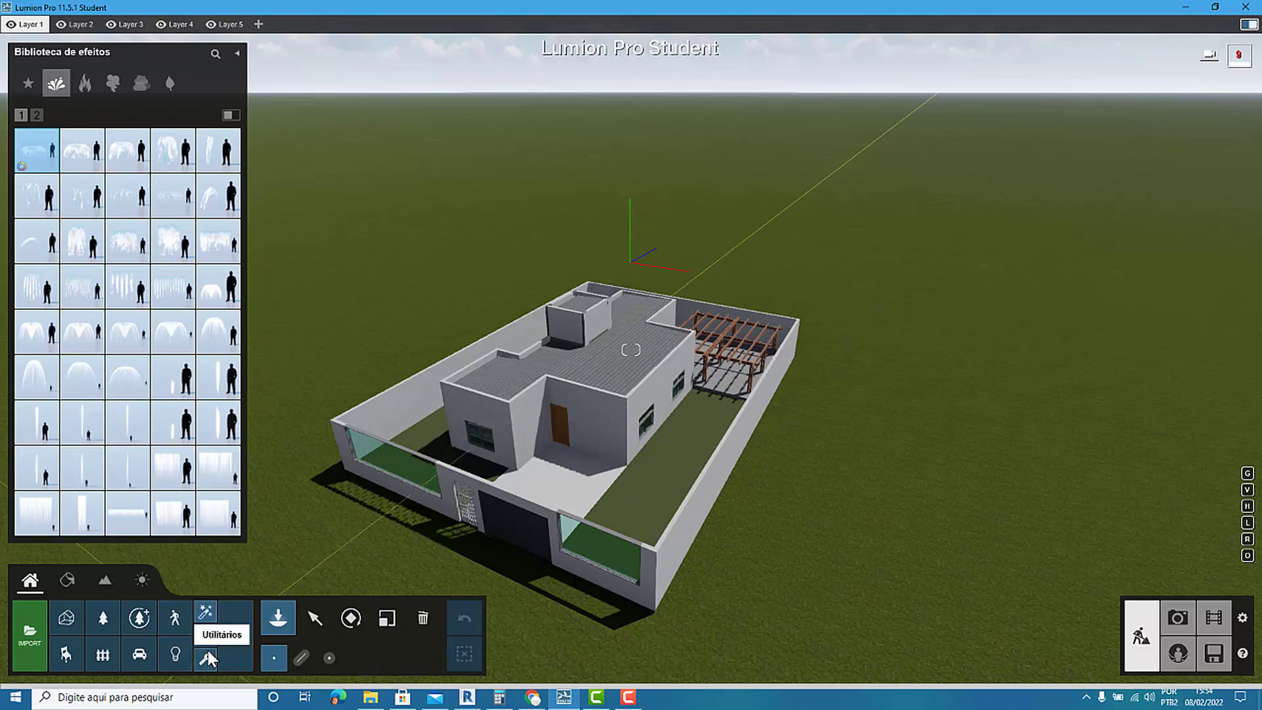
left_click(206, 657)
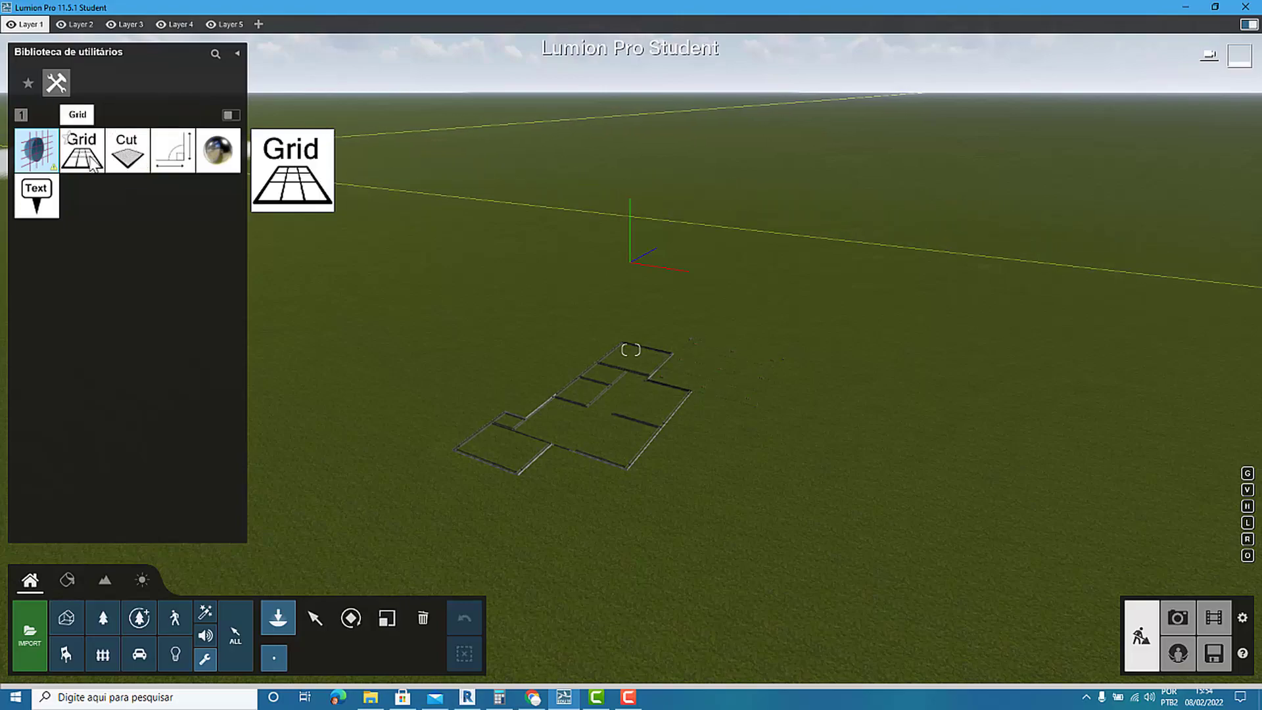
left_click(35, 160)
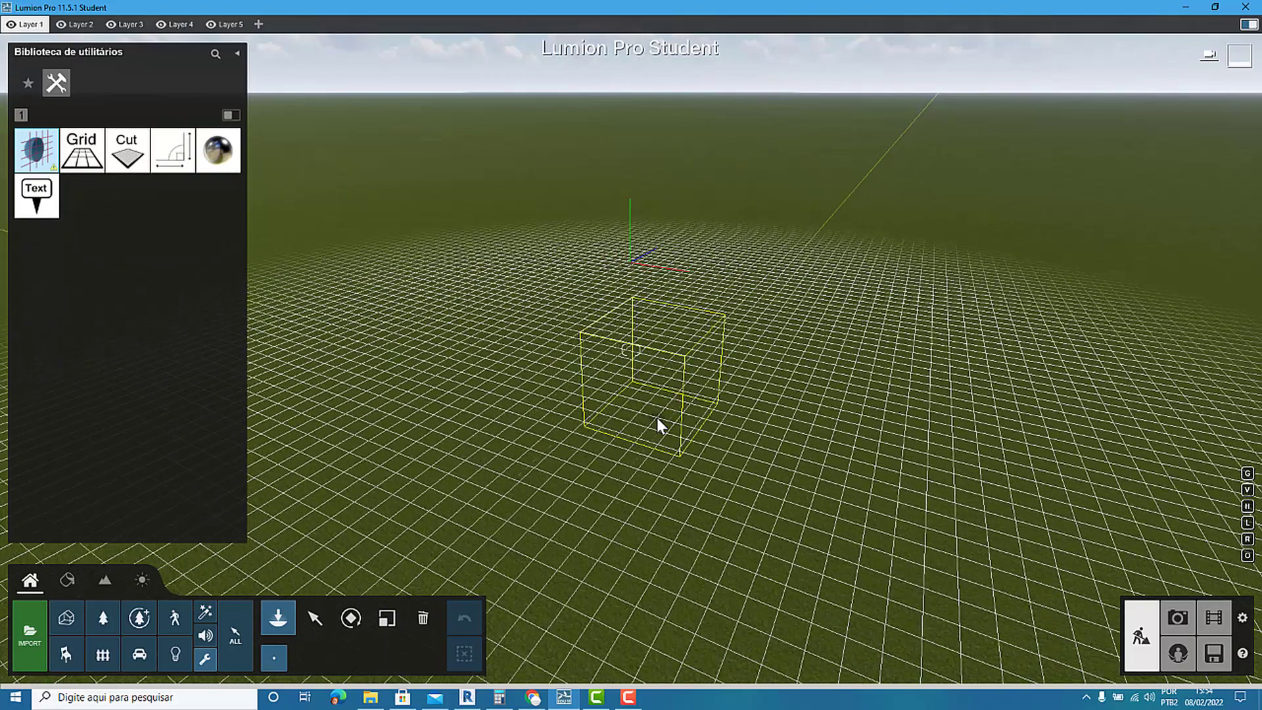
left_click(637, 421)
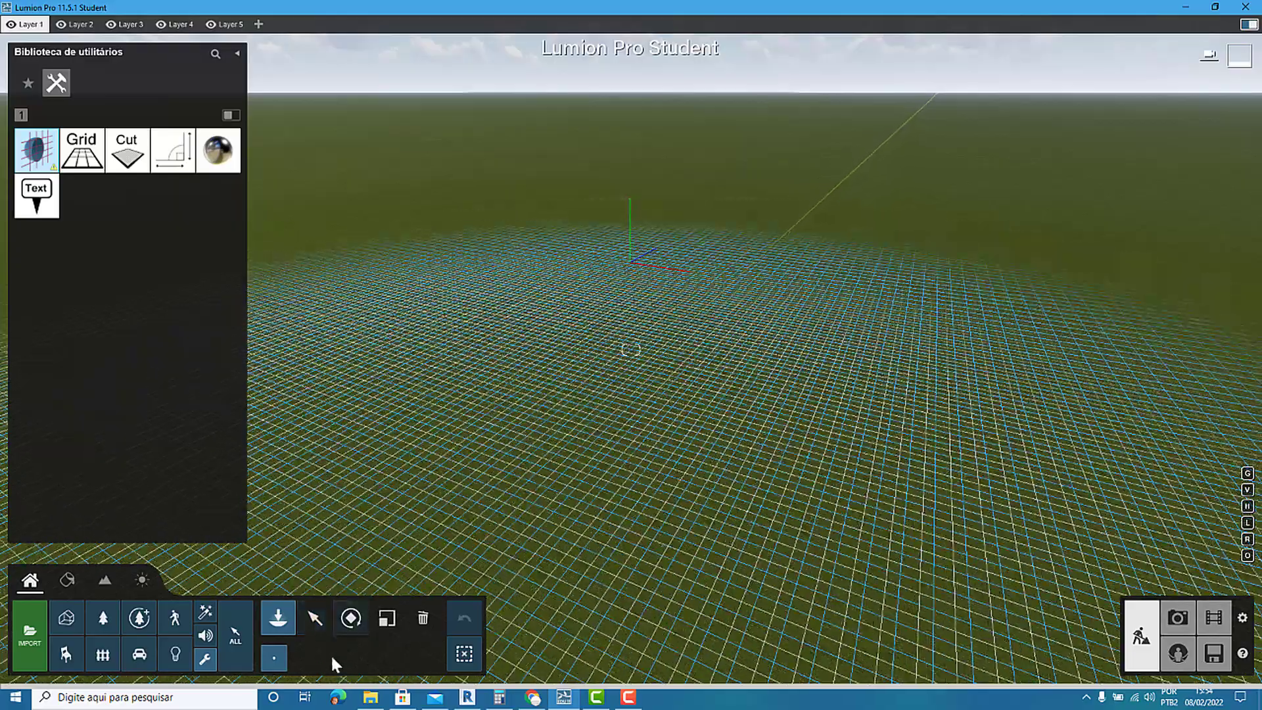
left_click(318, 618)
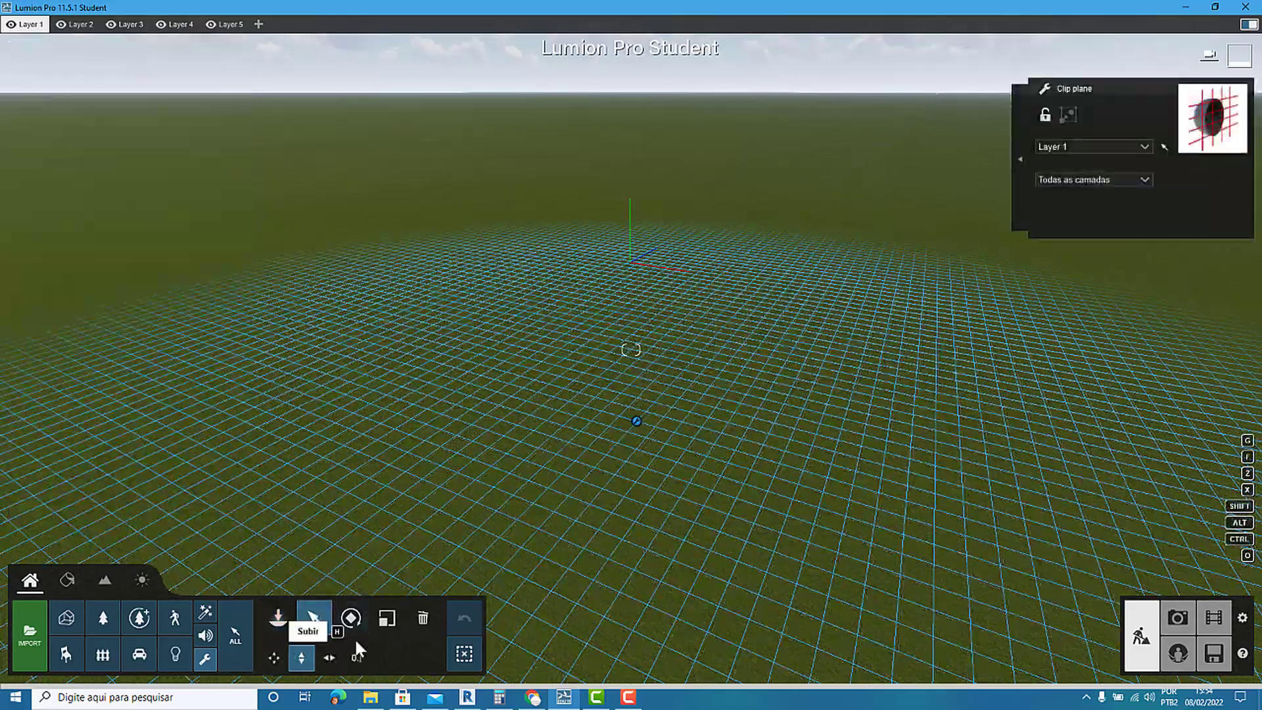
left_click_drag(636, 413, 648, 332)
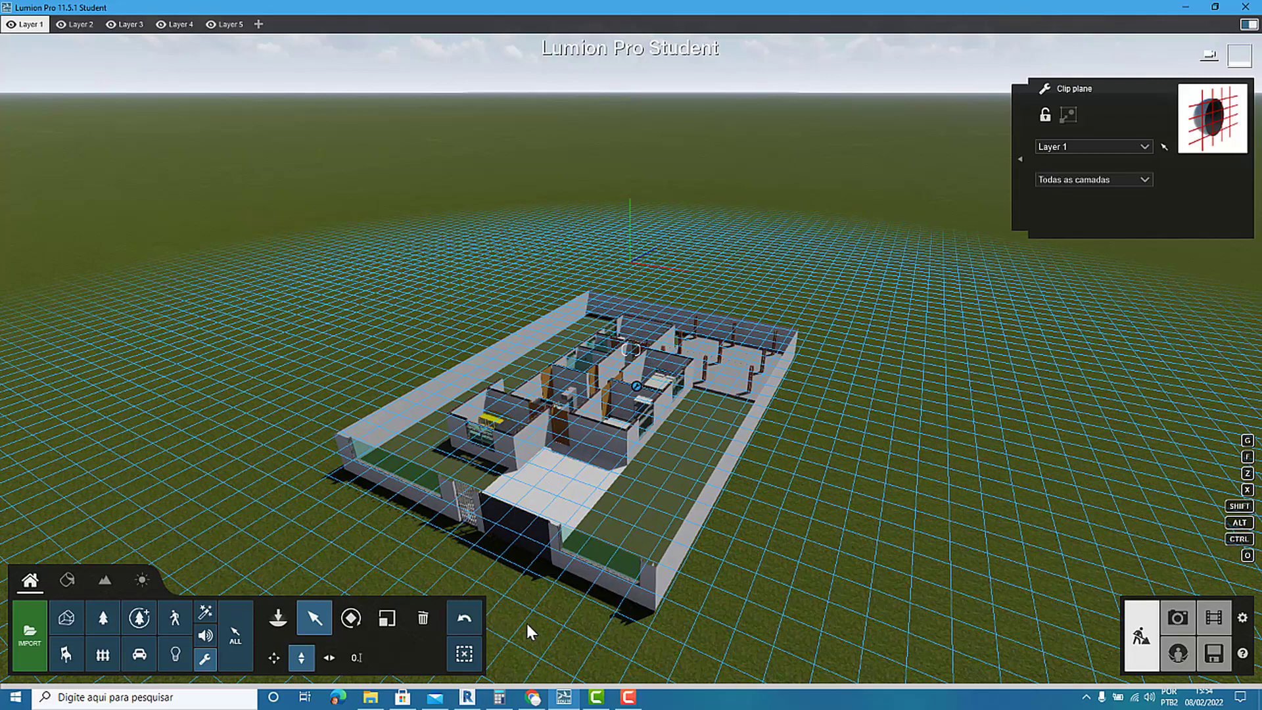
Examine the furnished bedrooms, bathrooms and living area of the cut house up close and from above.
left_click(70, 620)
scroll(555, 507, "up", 5)
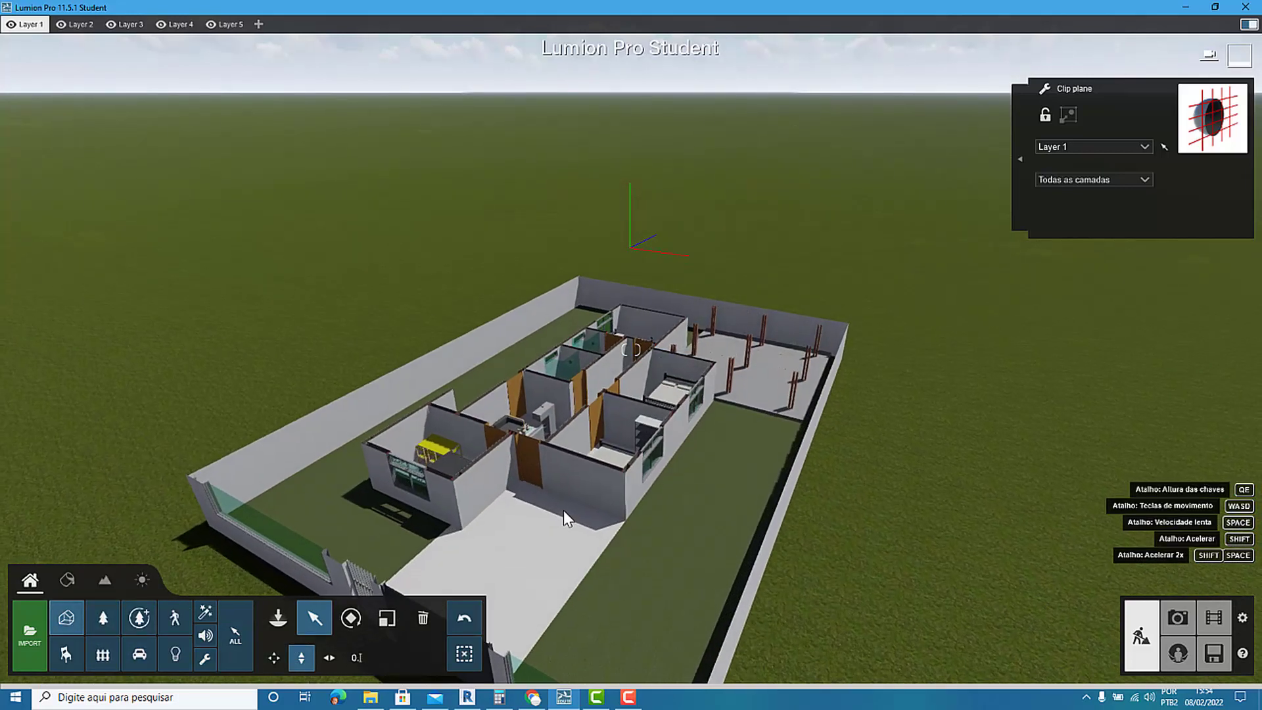
scroll(576, 537, "up", 5)
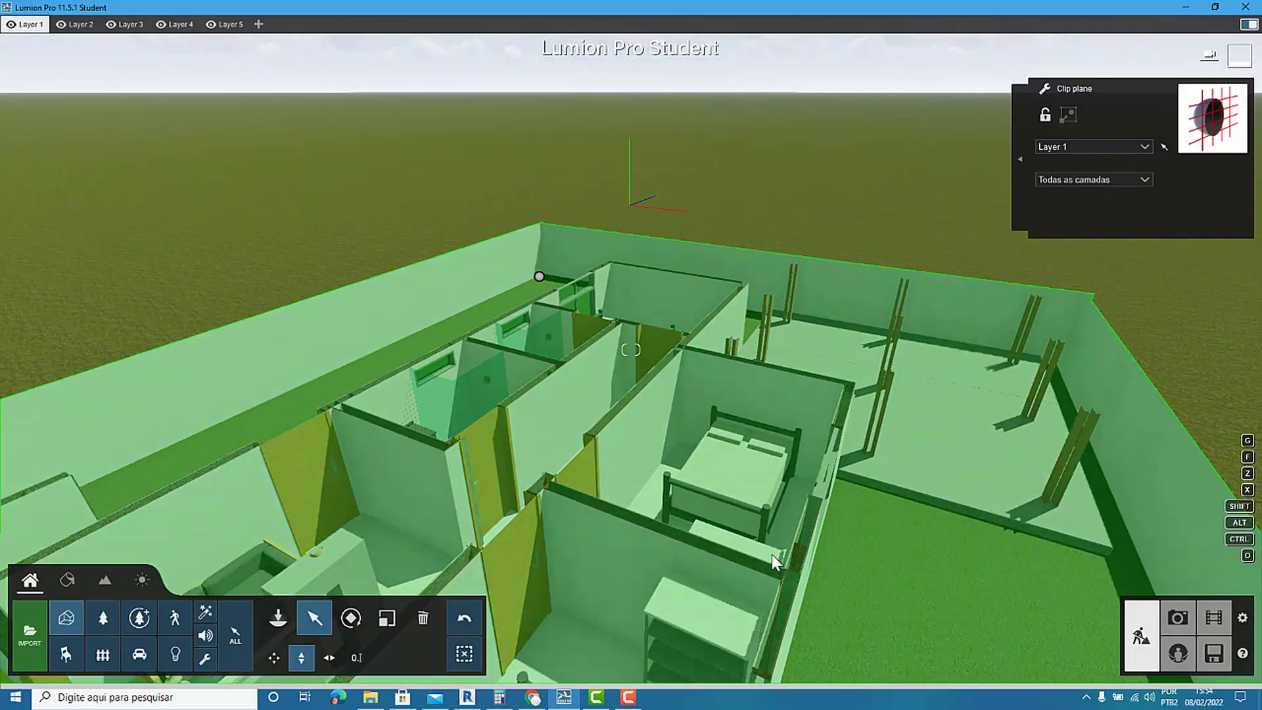
right_click_drag(779, 557, 779, 639)
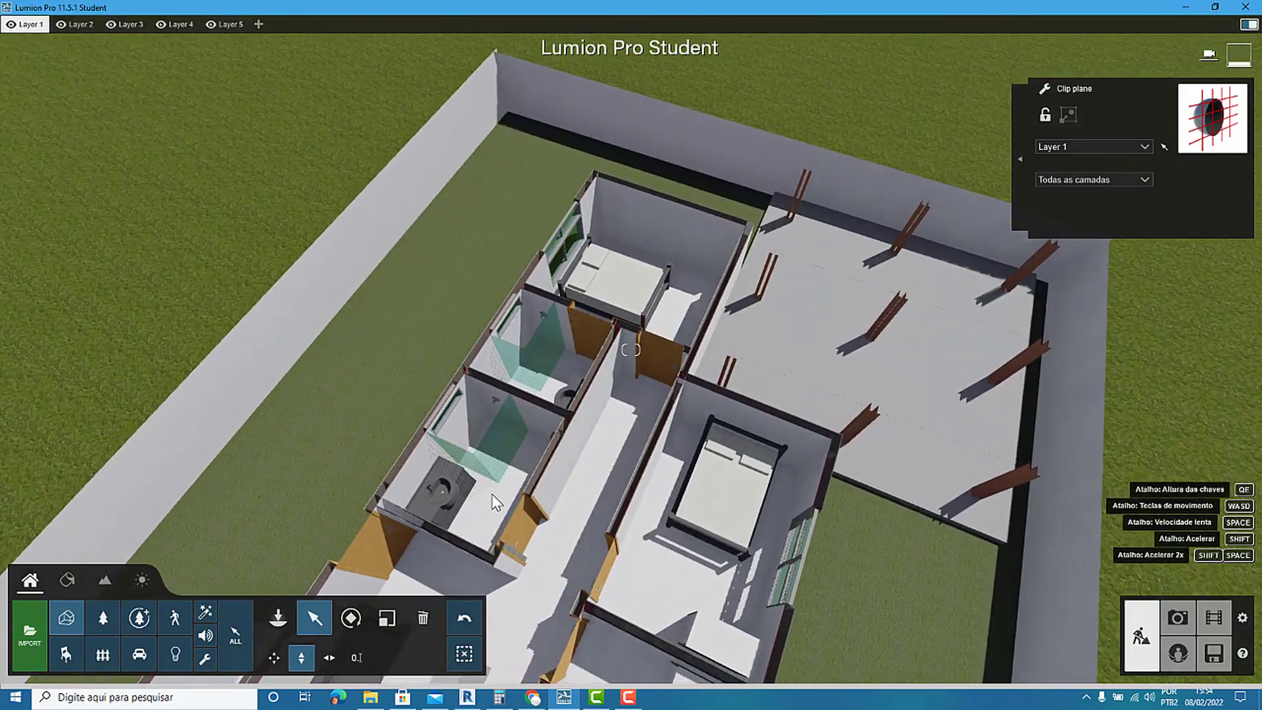
scroll(492, 501, "up", 5)
scroll(488, 499, "up", 5)
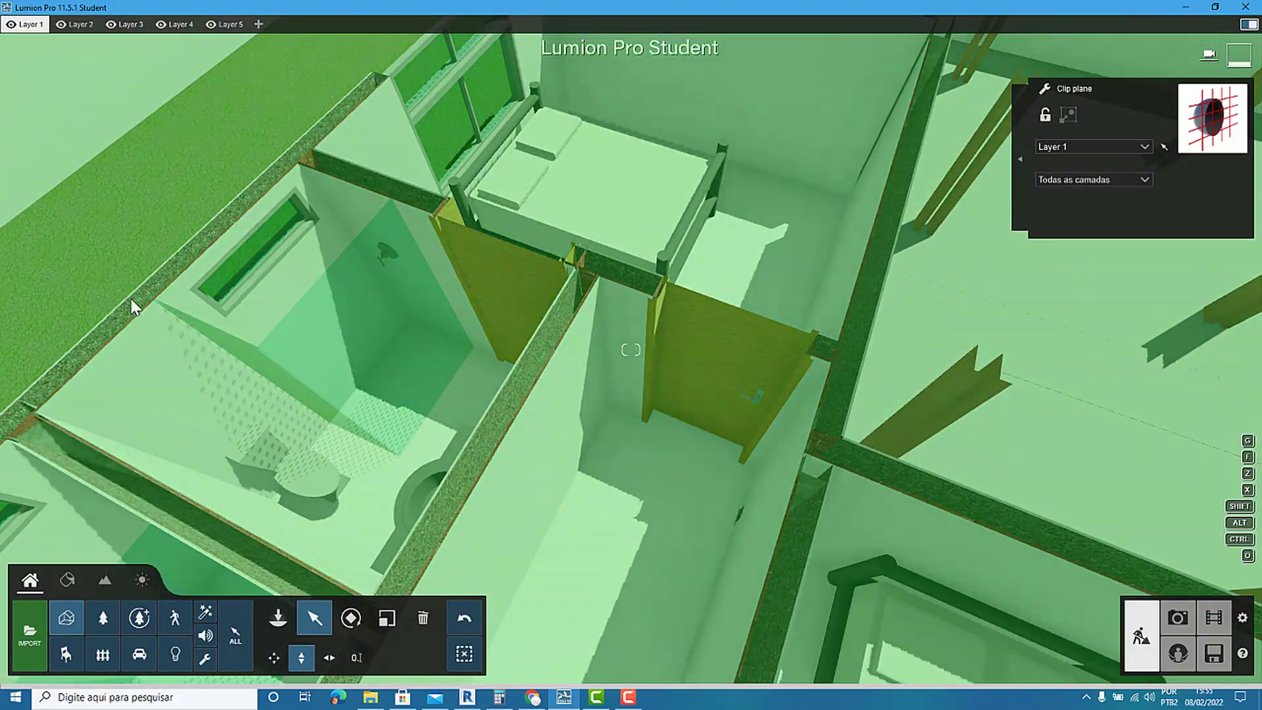
scroll(593, 372, "down", 3)
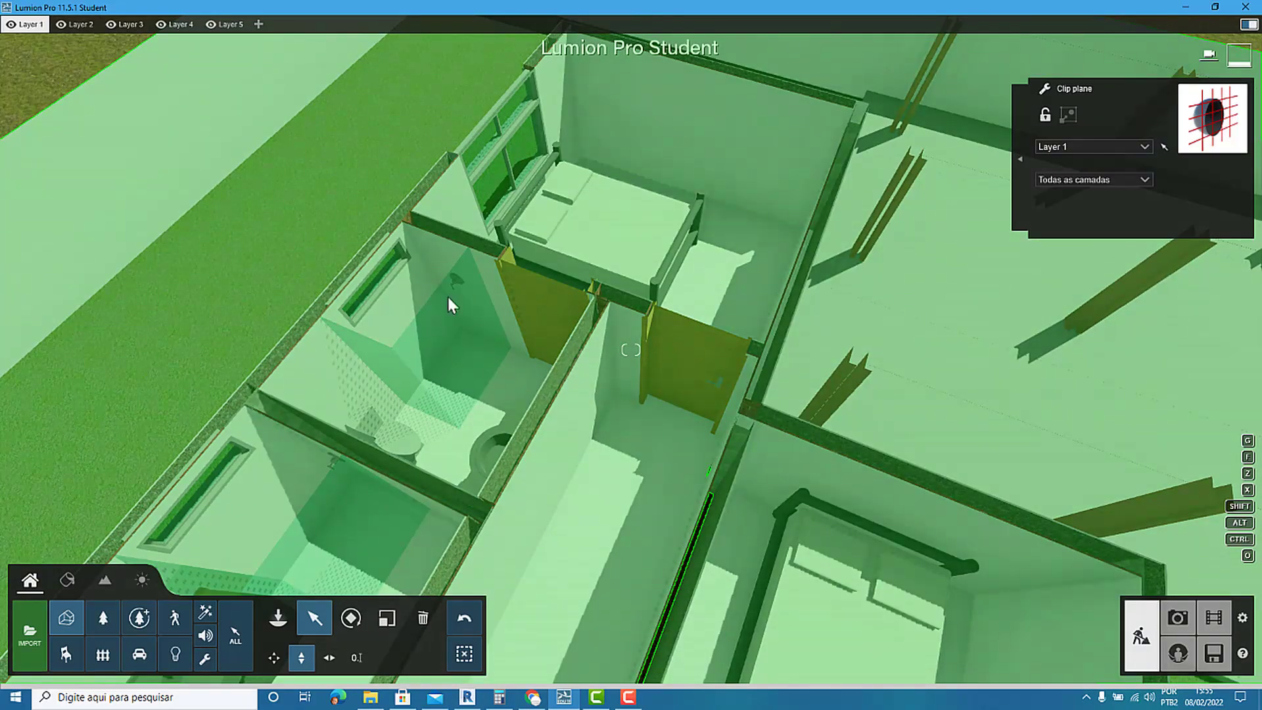
scroll(74, 84, "down", 6)
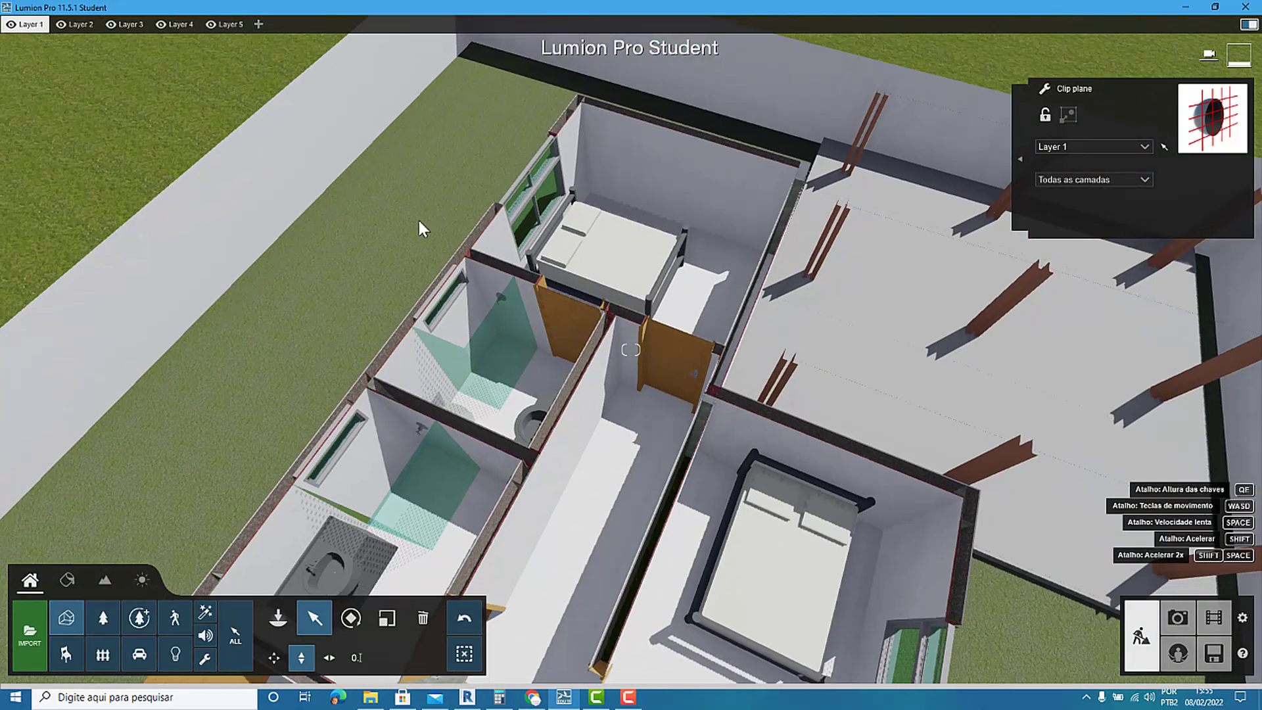
scroll(420, 221, "down", 2)
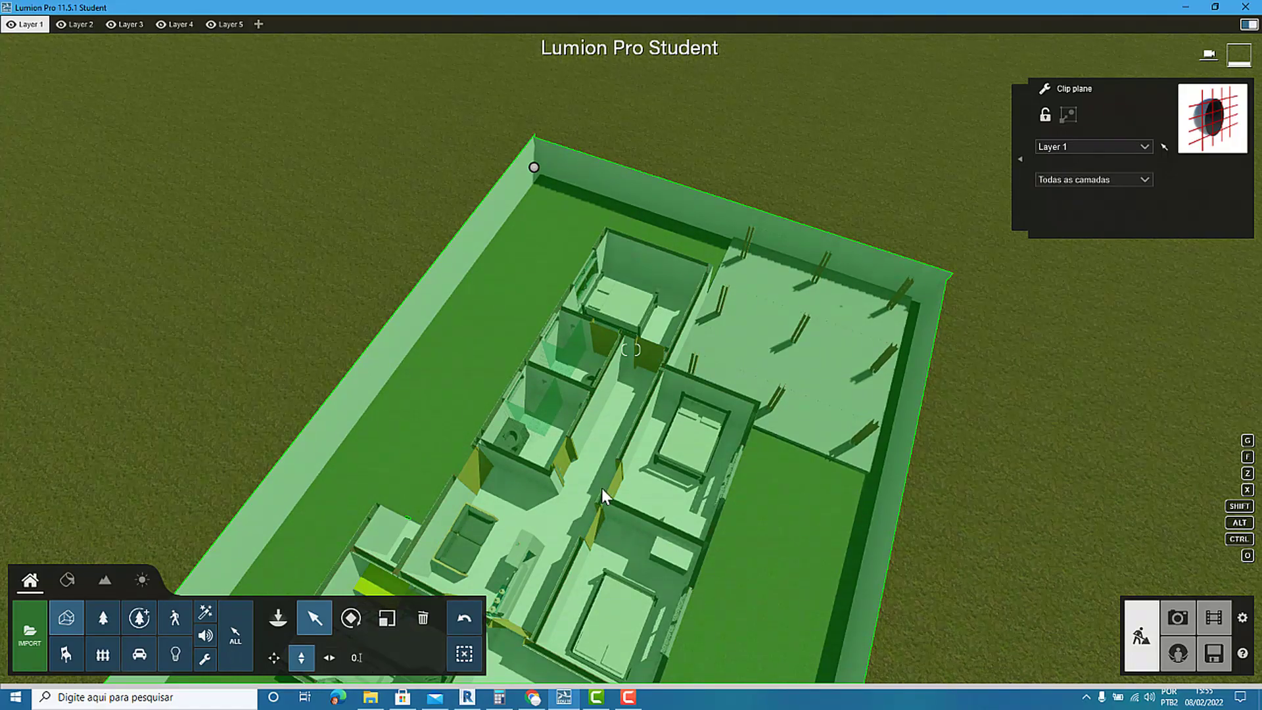
right_click_drag(602, 487, 685, 463)
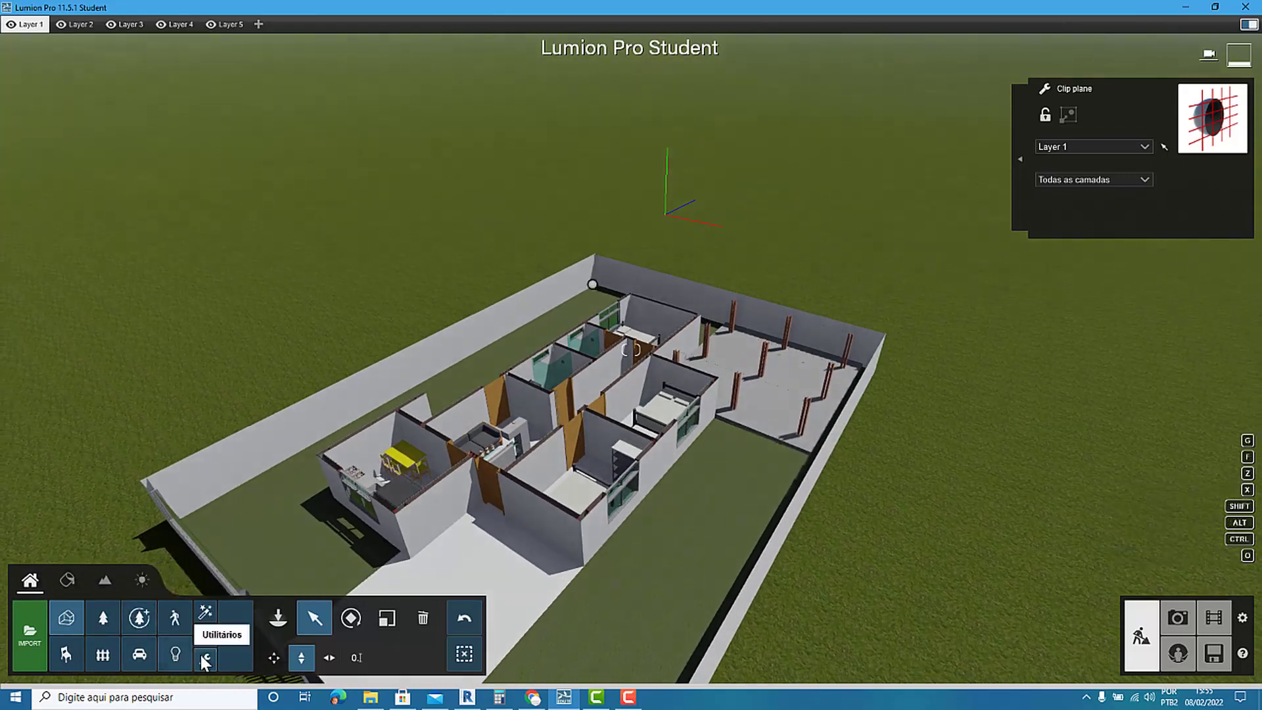
Delete the clip plane and show the complete roofed house in a raised view from its front corner.
left_click(206, 655)
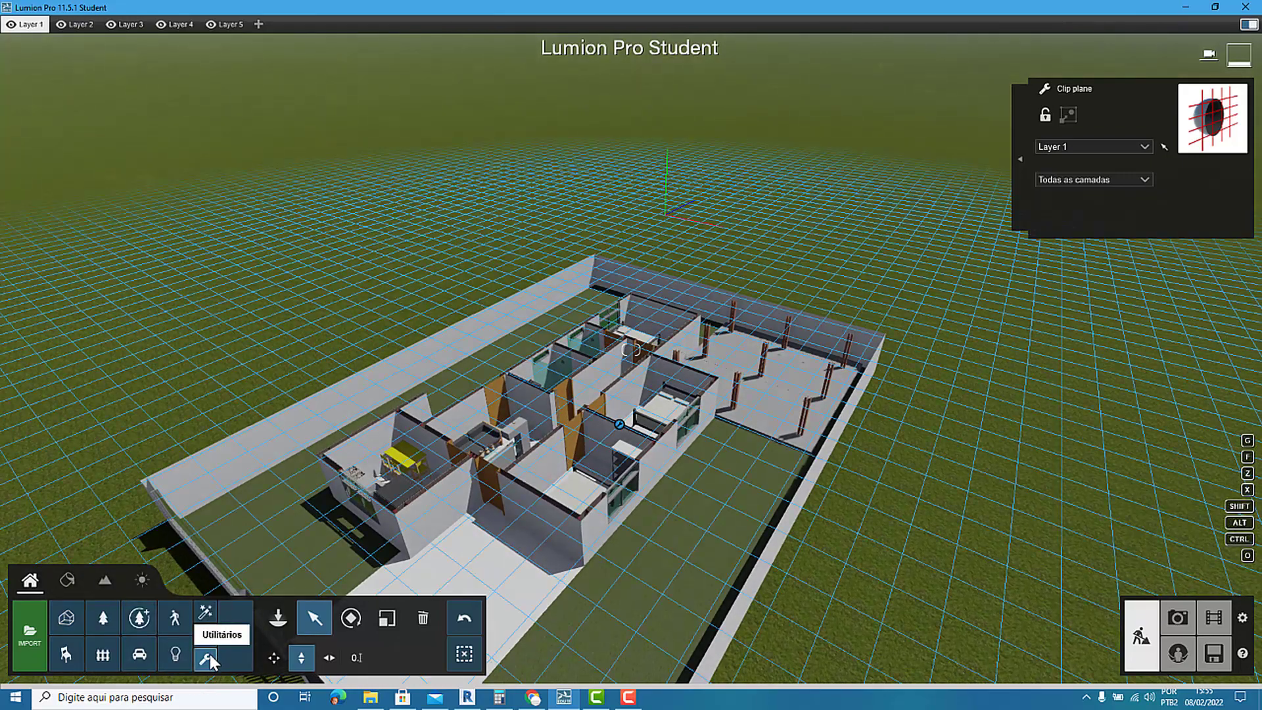
left_click(422, 618)
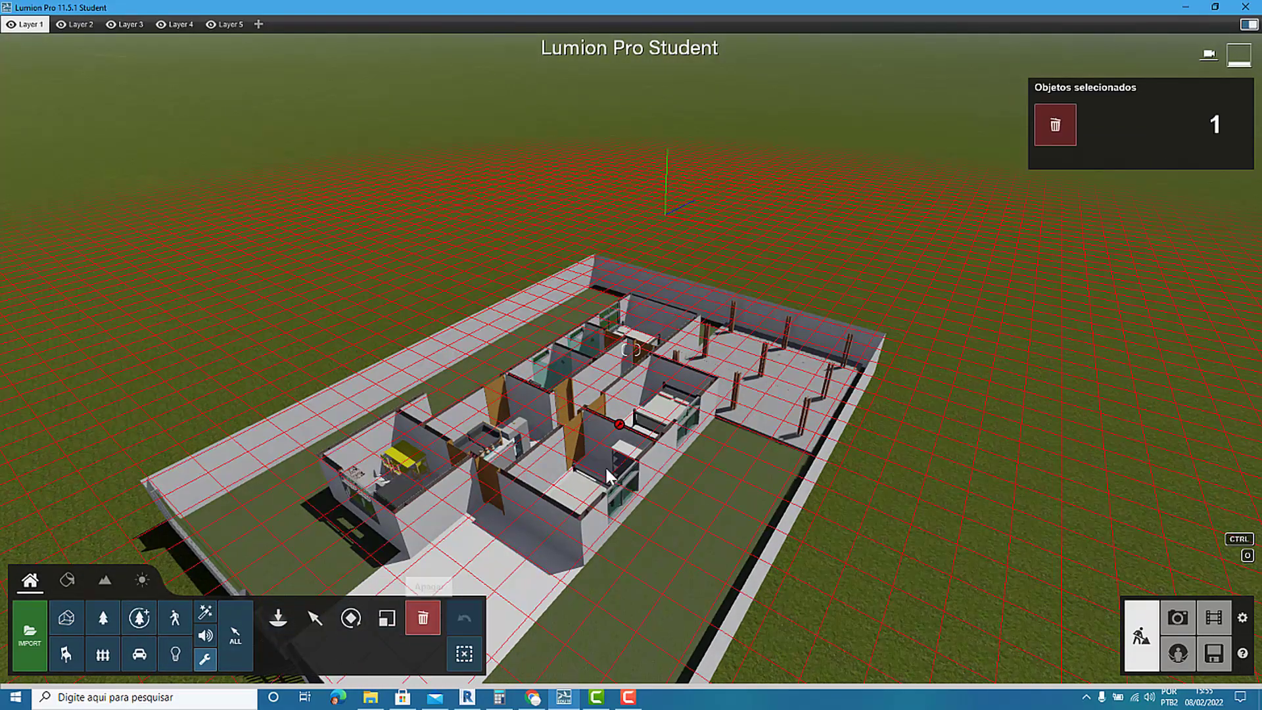
left_click(619, 425)
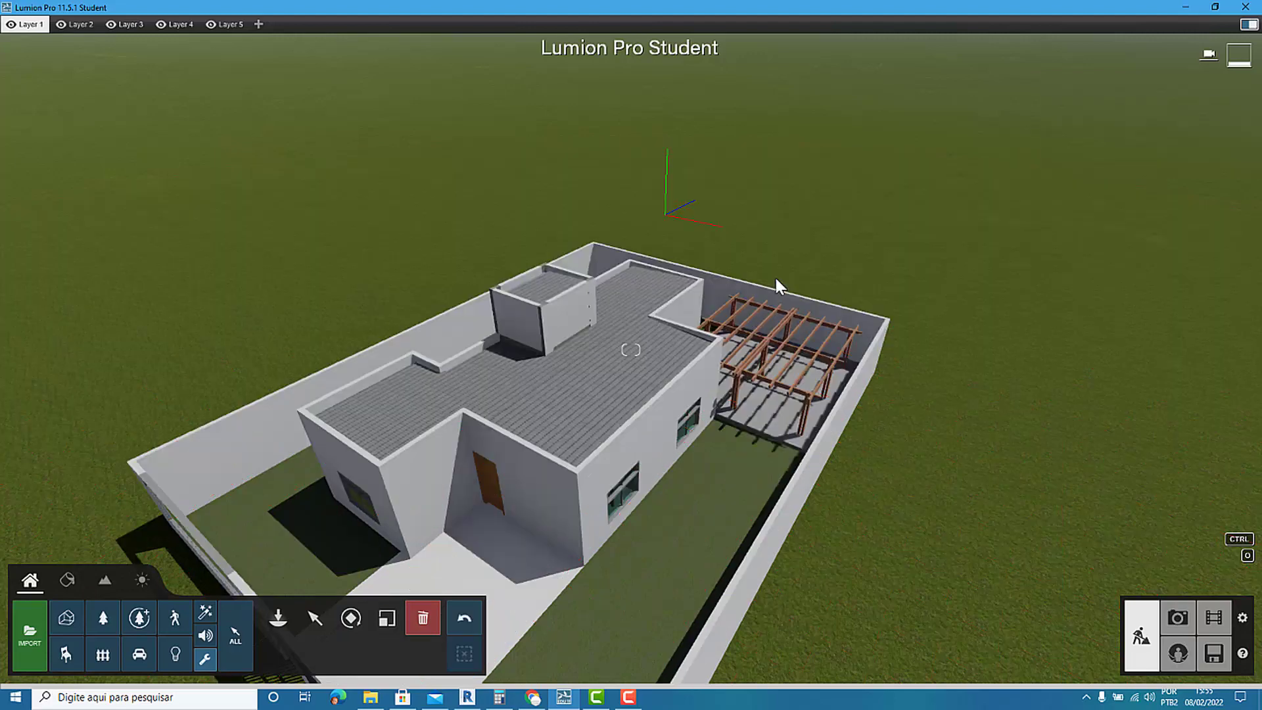
scroll(776, 279, "down", 3)
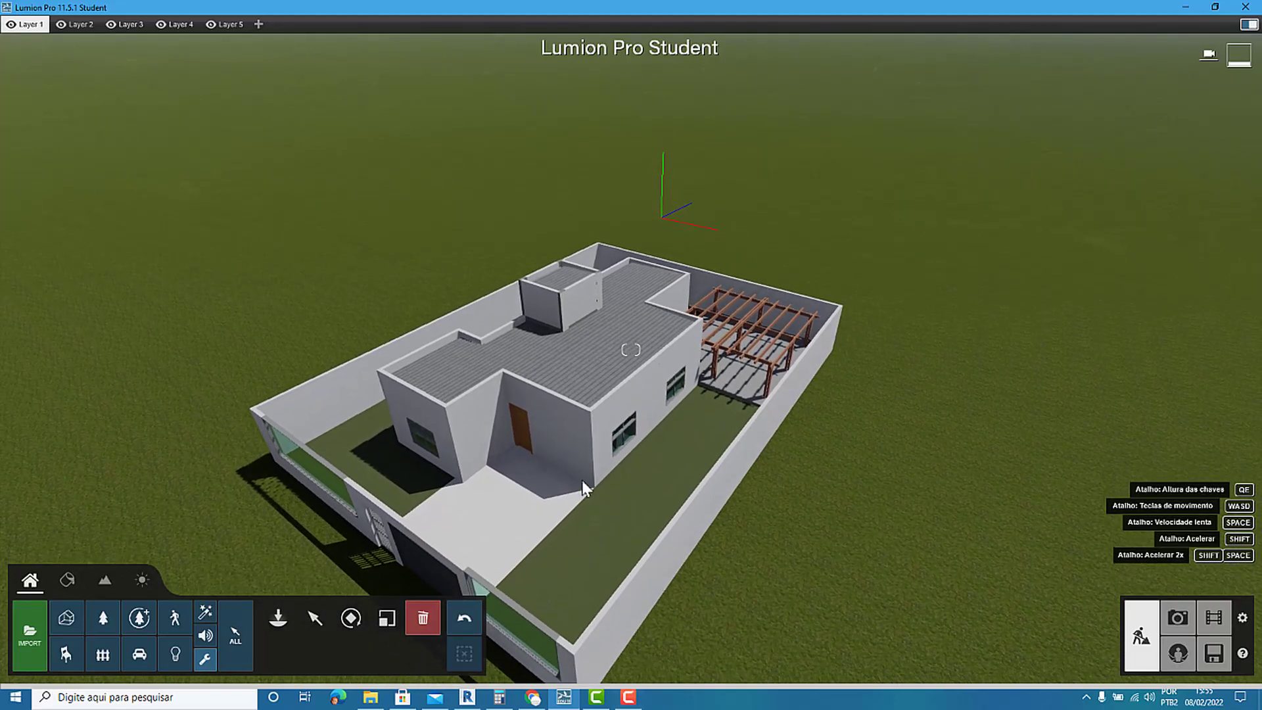
key("e")
key("e")
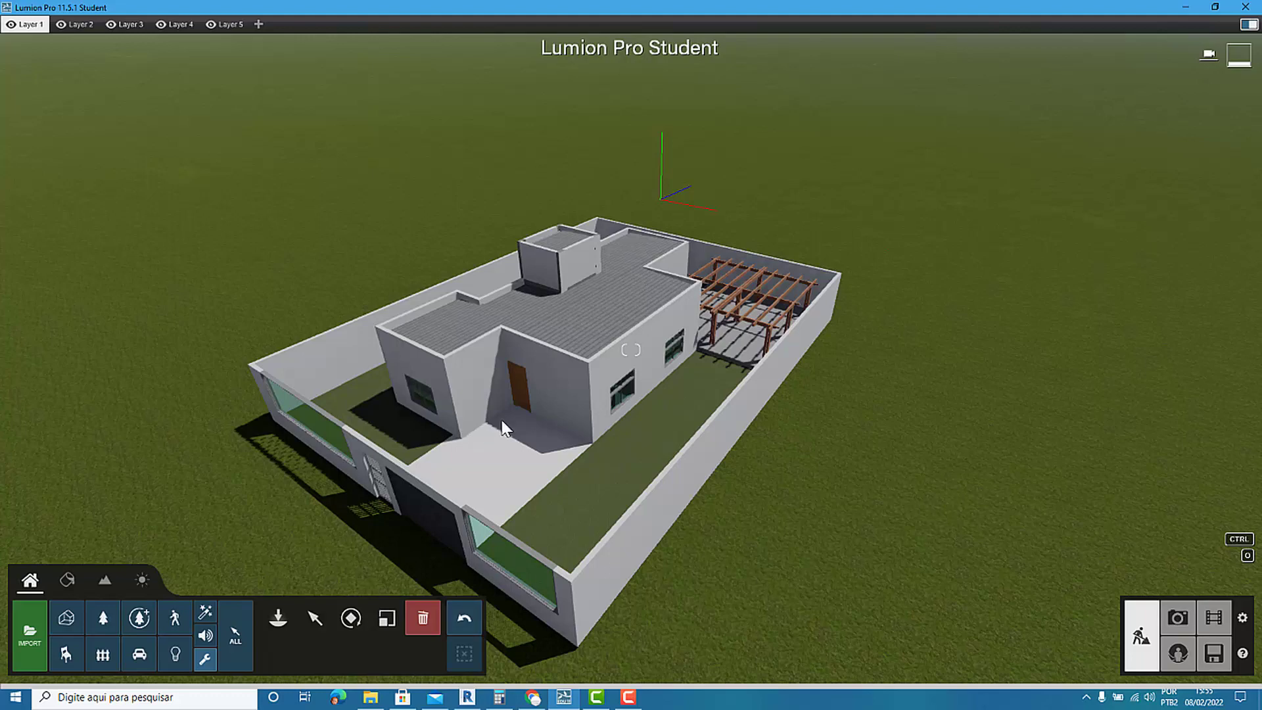
key("e")
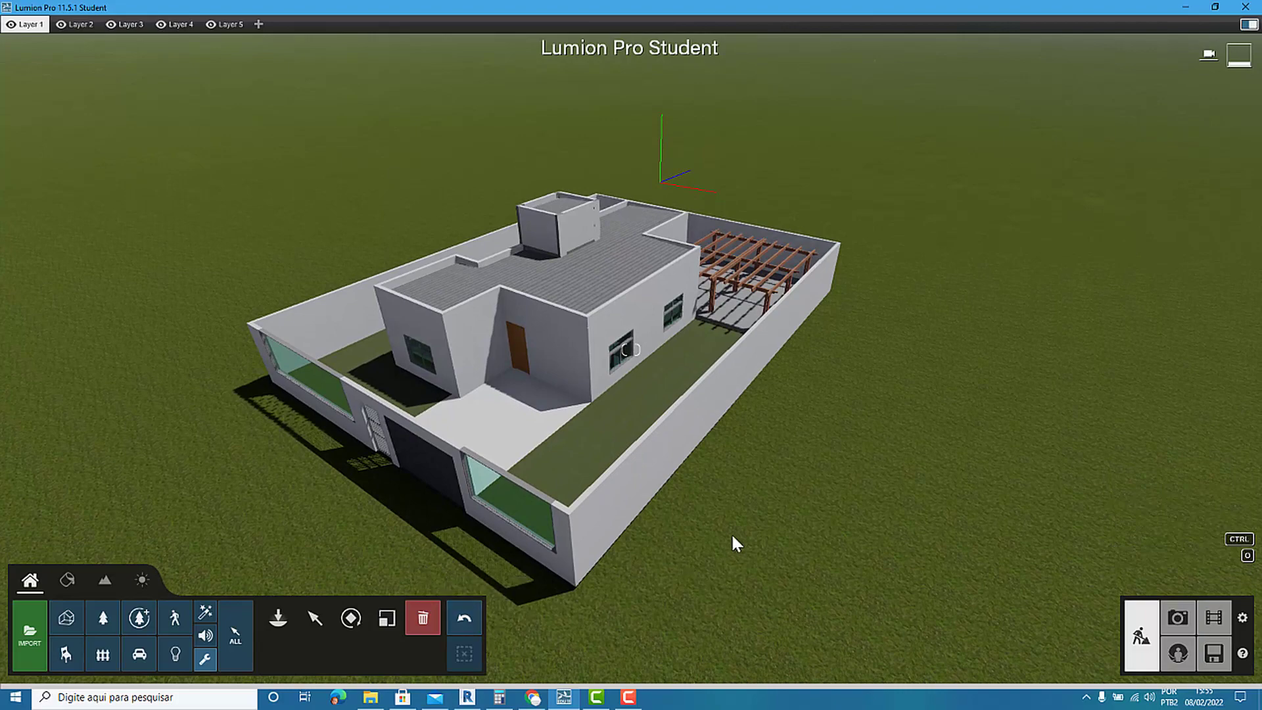
Switch to Revit, temporarily hide the long boundary wall beside the pergola, and return to Lumion to view the synced model.
left_click(467, 697)
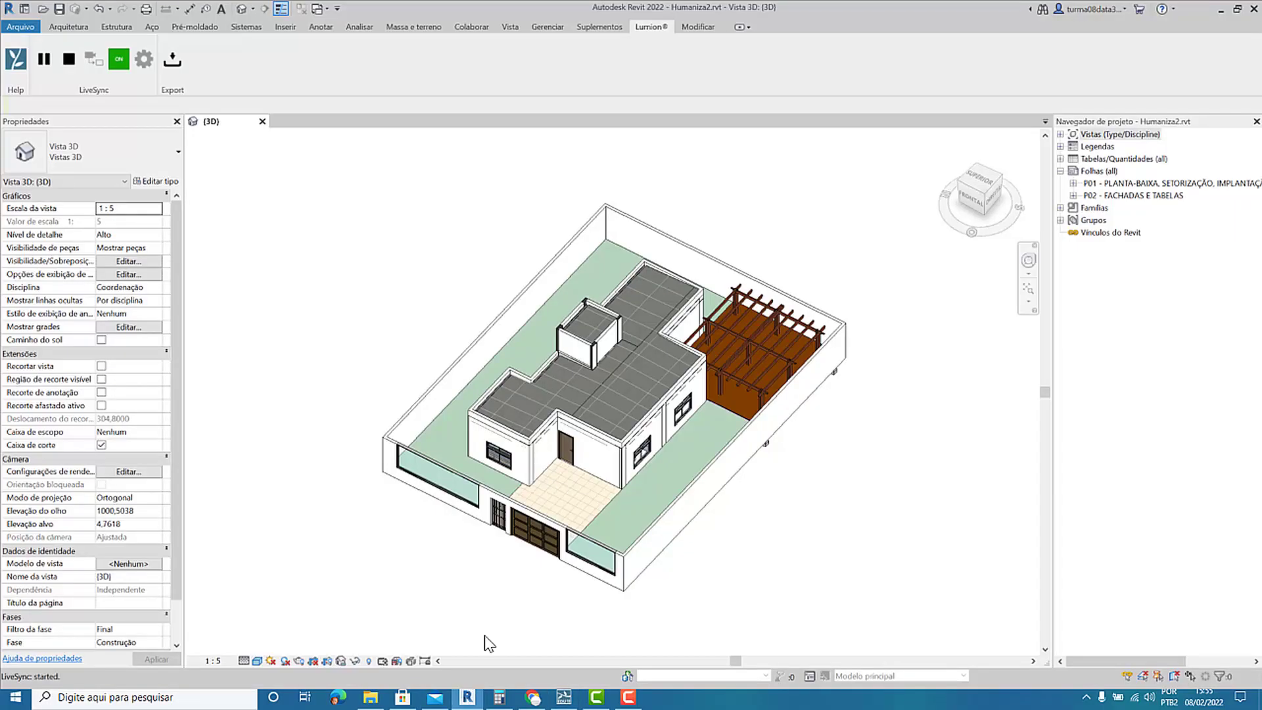
right_click(666, 516)
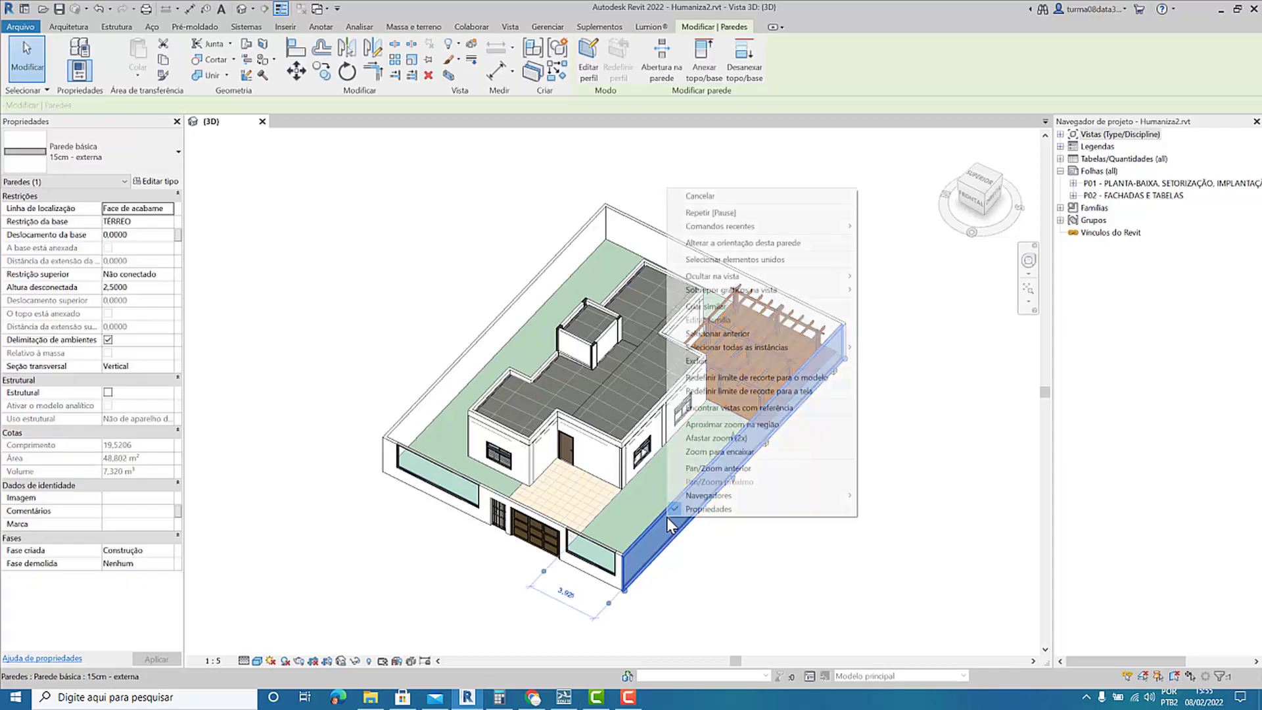
left_click(357, 662)
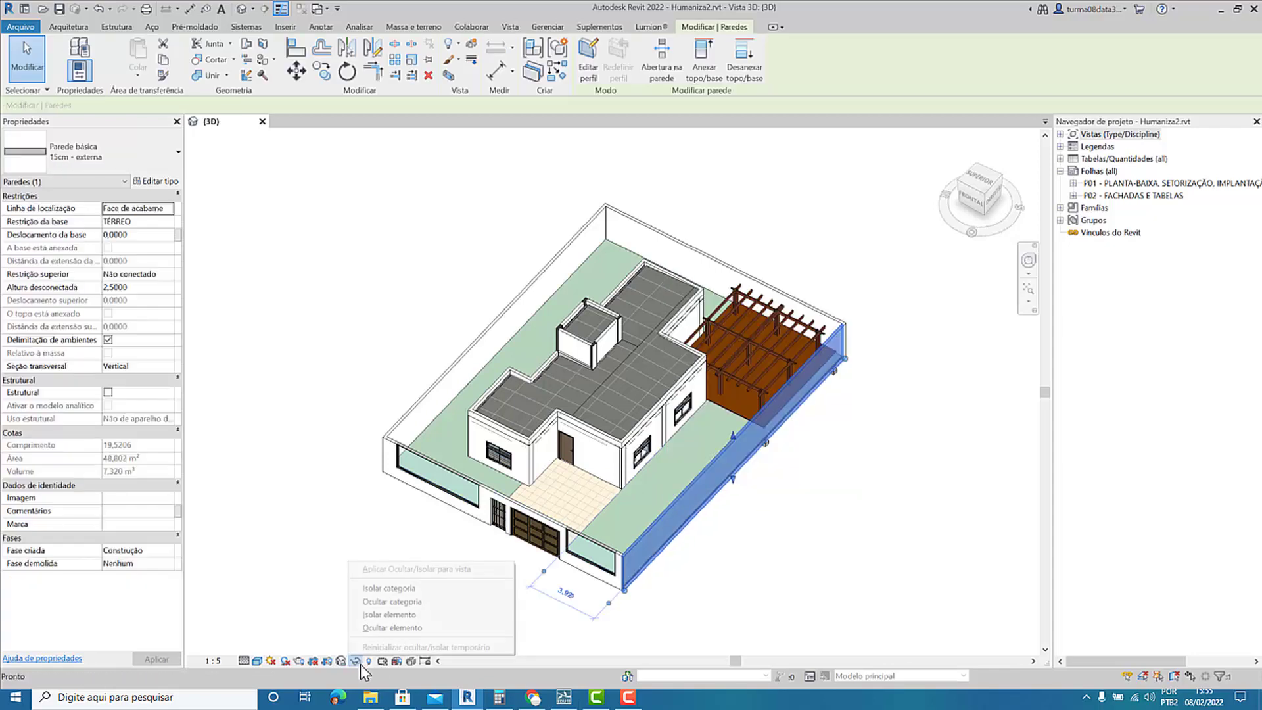
left_click(368, 629)
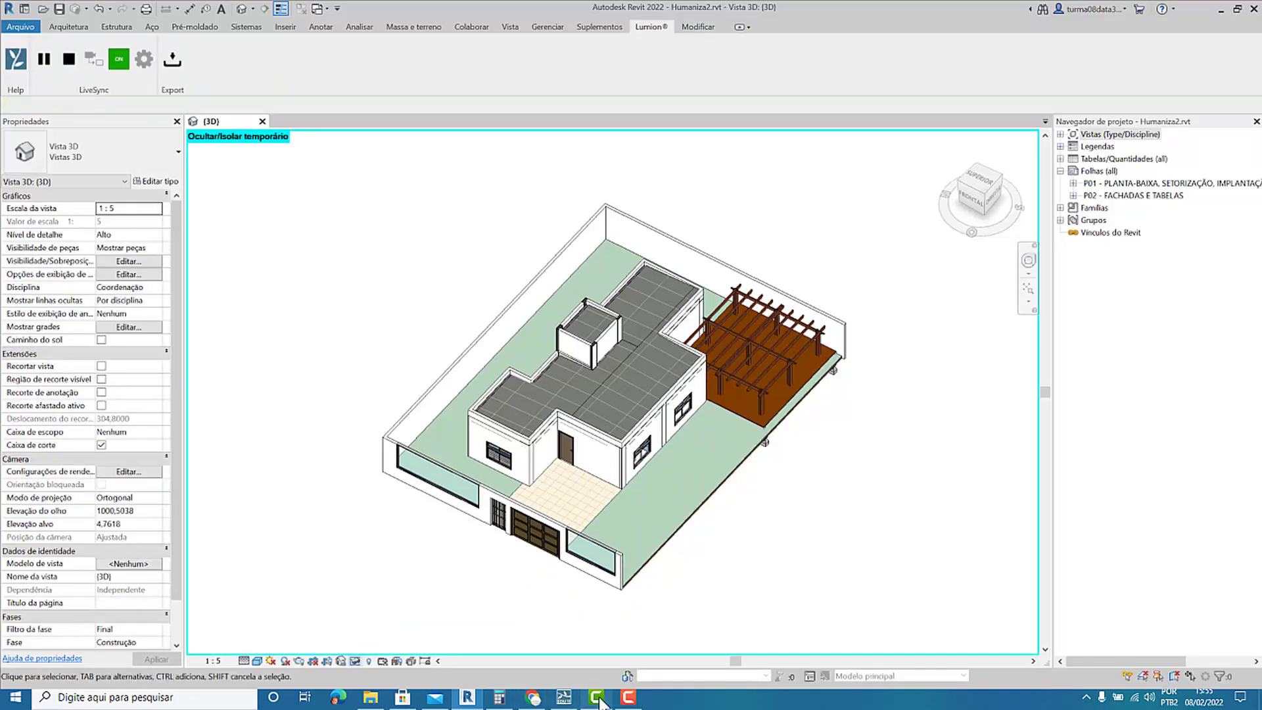
left_click(565, 698)
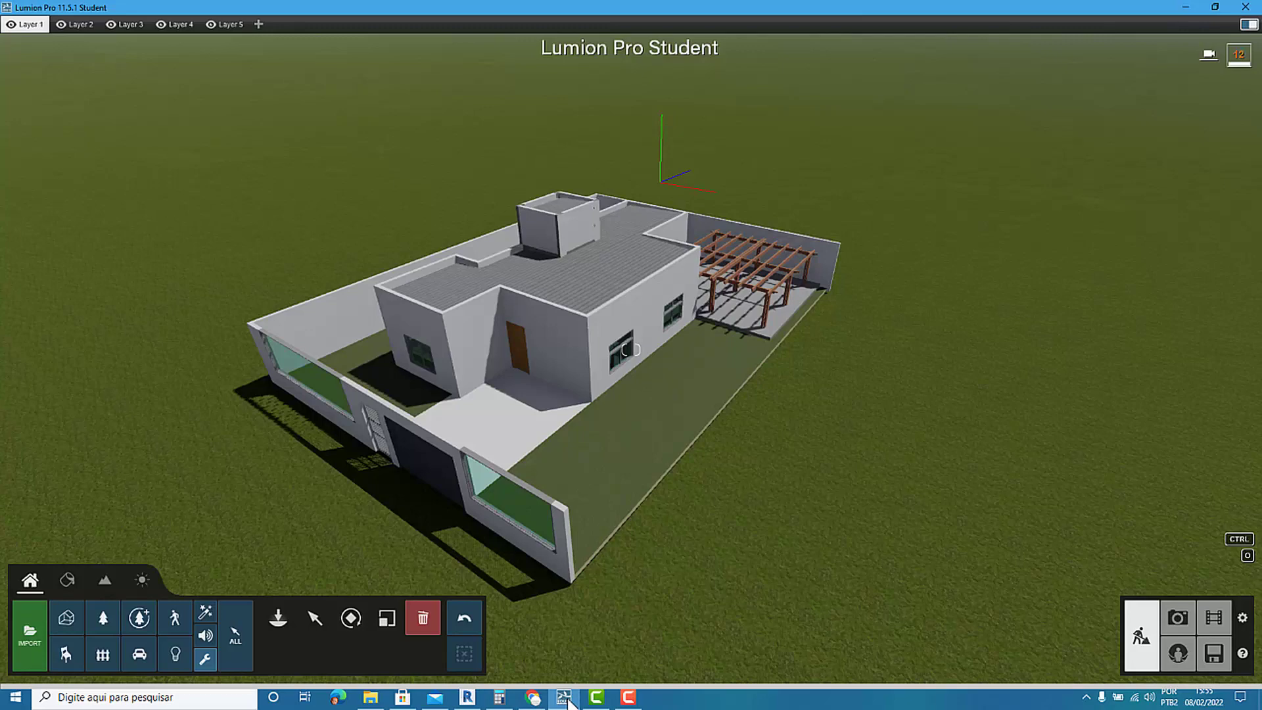
Switch back to Revit and reset the temporary hide in the 3D view.
left_click(468, 697)
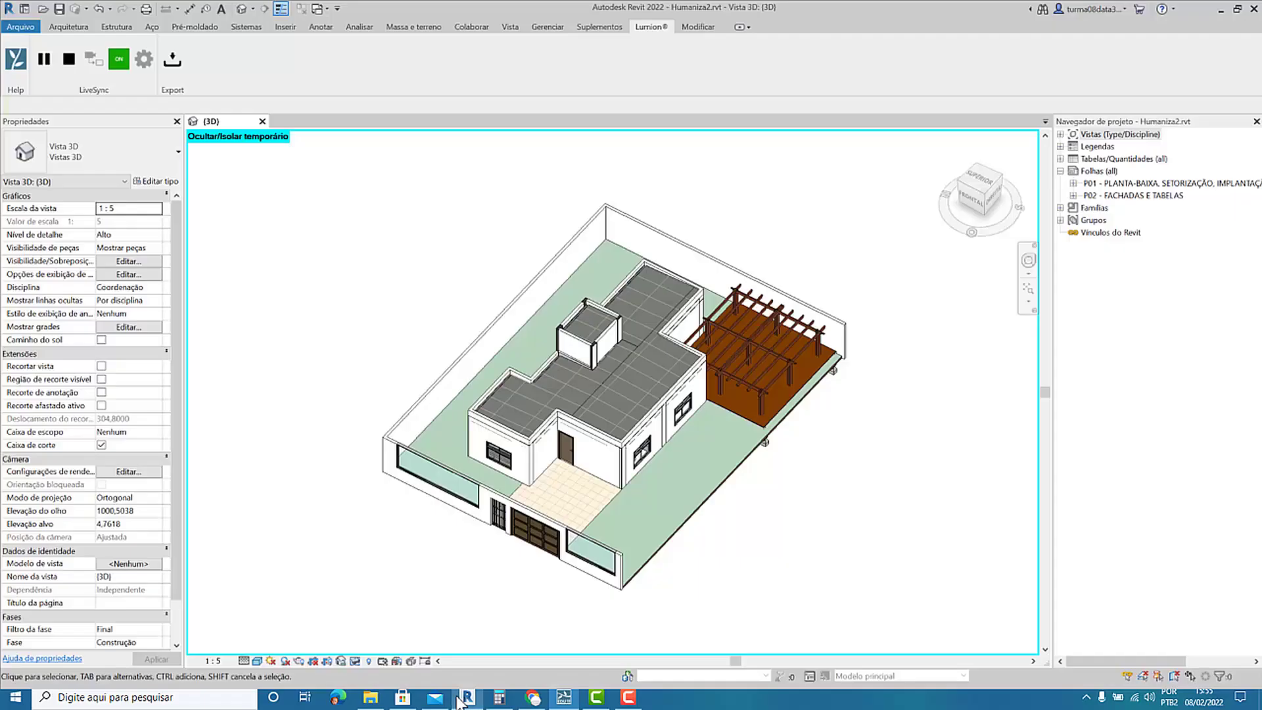
key("h")
key("r")
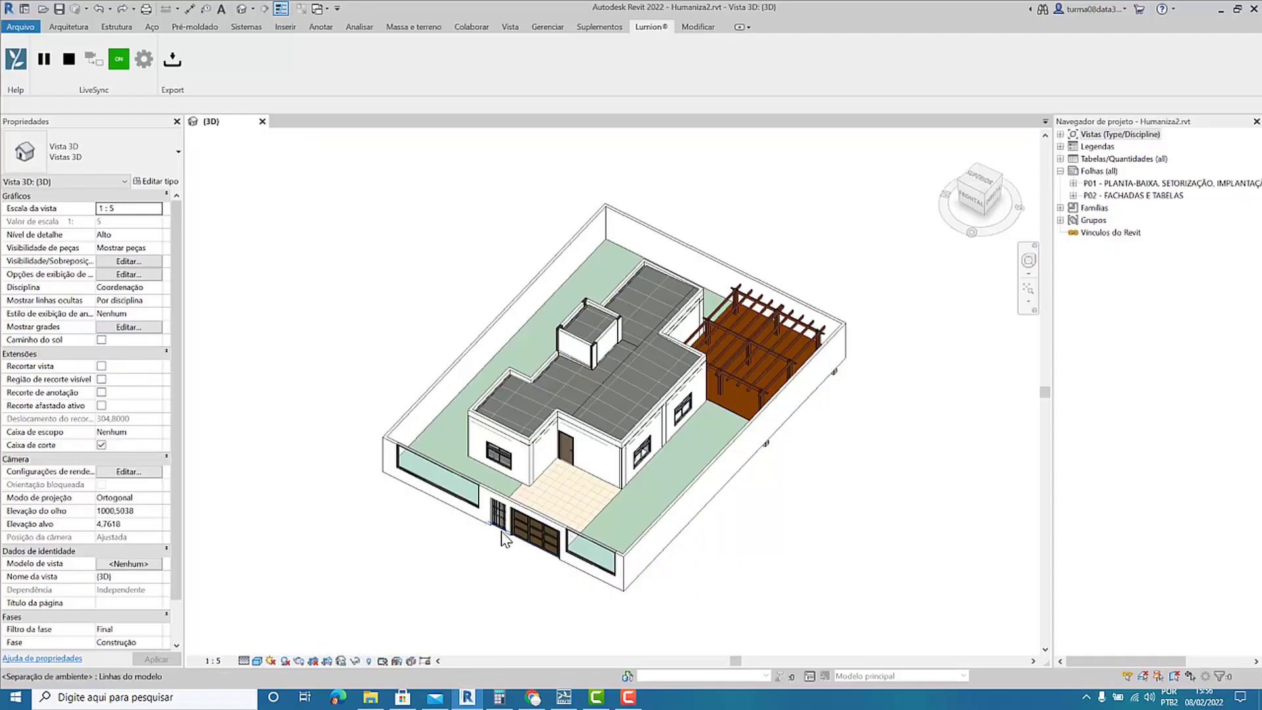
Orbit the 3D view to a lower front angle and display its section box around the house.
middle_click_drag(506, 538, 475, 482, "shift")
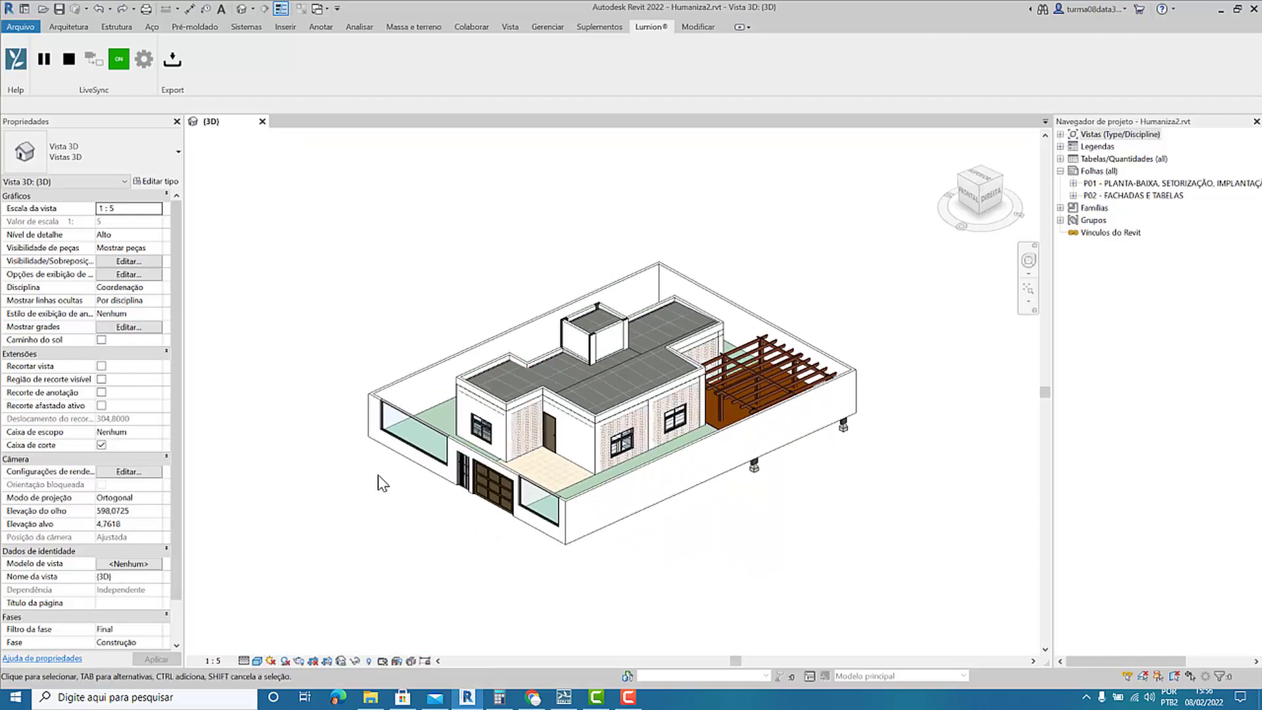
scroll(178, 467, "down", 2)
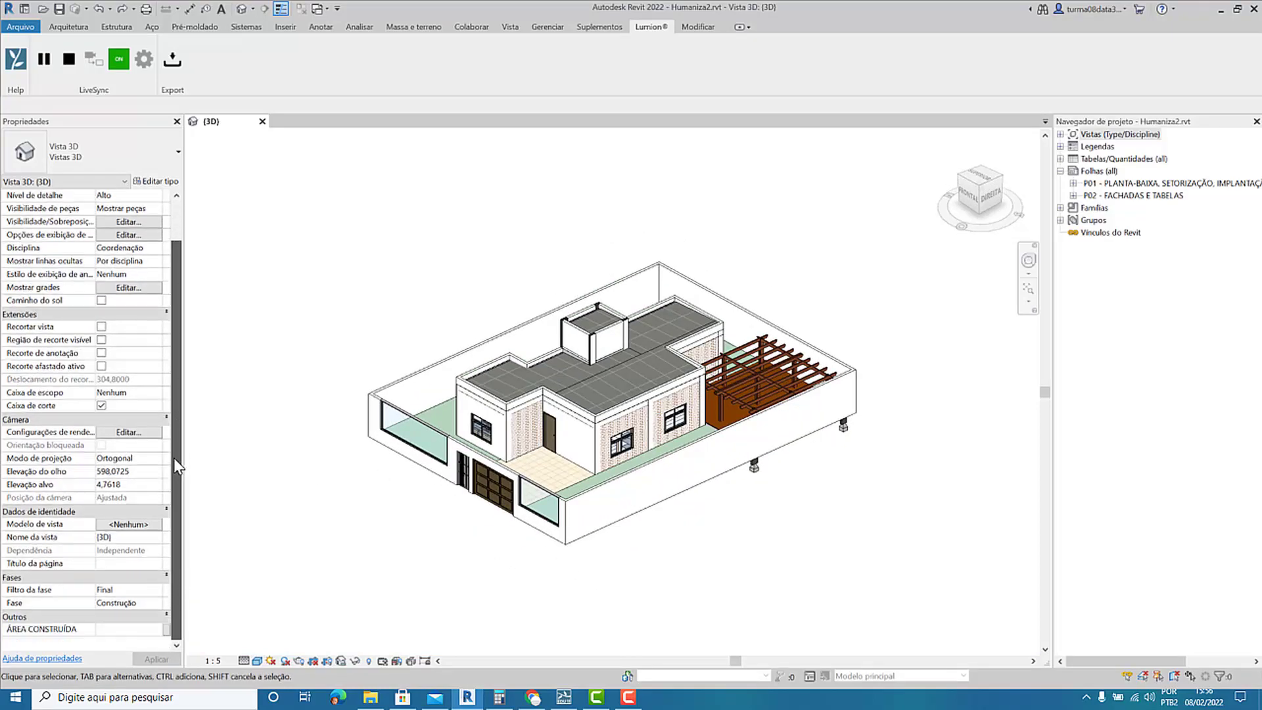
left_click(101, 406)
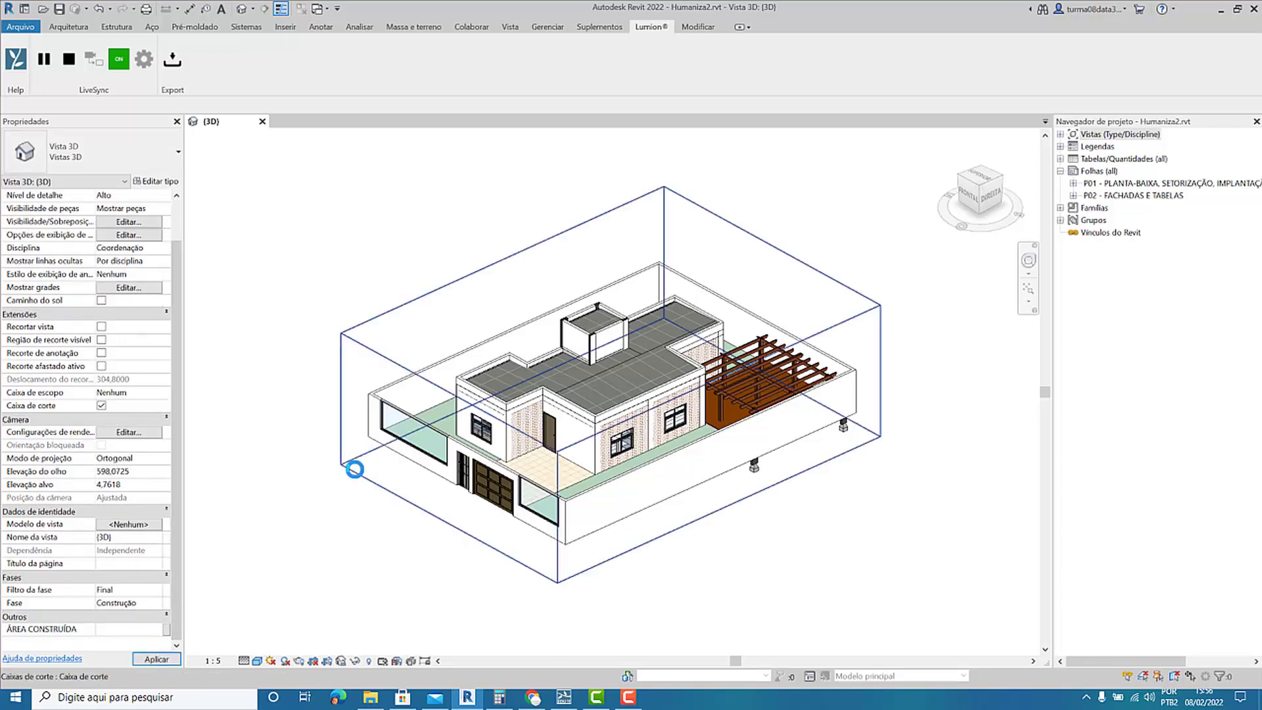
Lower the top of the section box to cut off the roof and water tank, and check the synced house in Lumion.
left_click(572, 232)
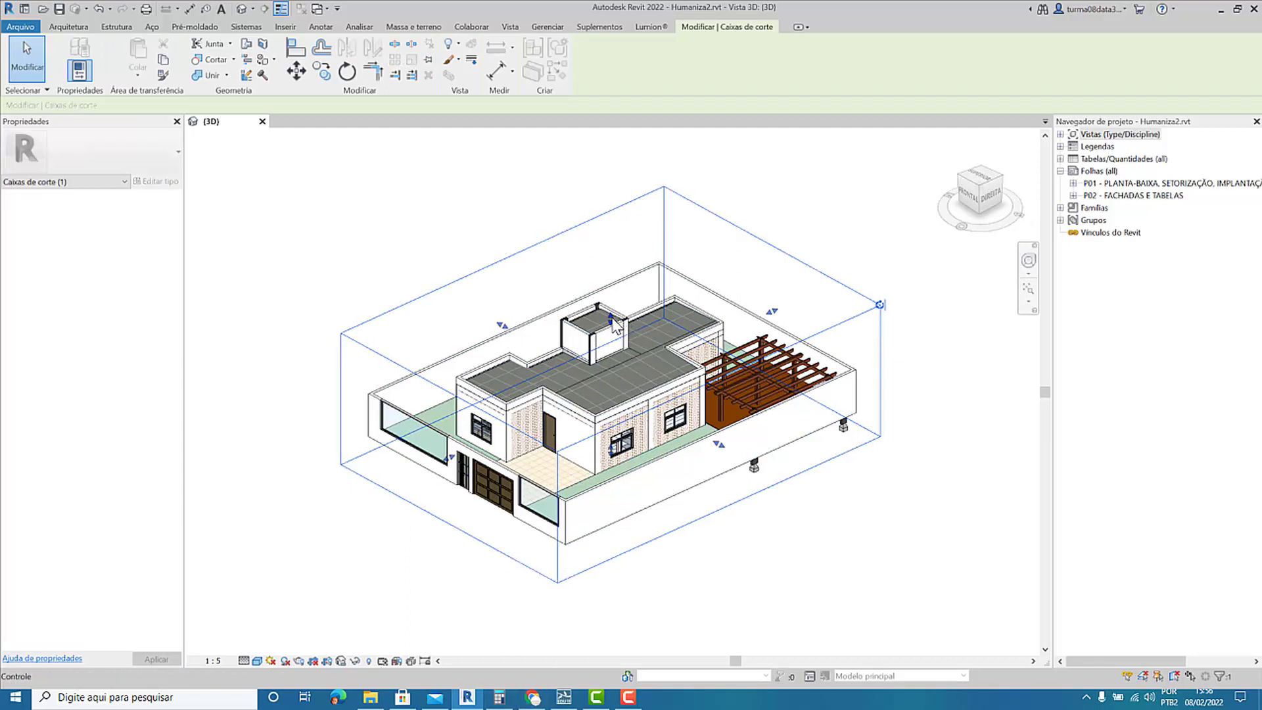
left_click_drag(612, 320, 612, 336)
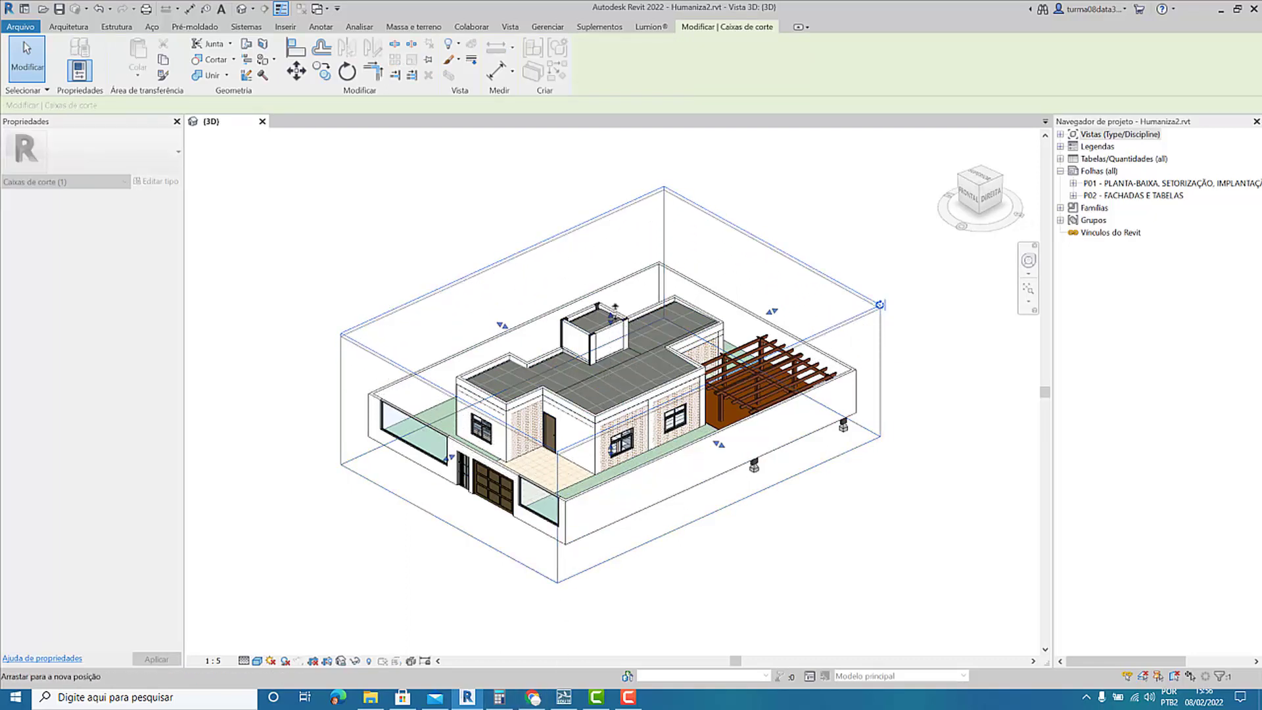
left_click_drag(616, 329, 603, 368)
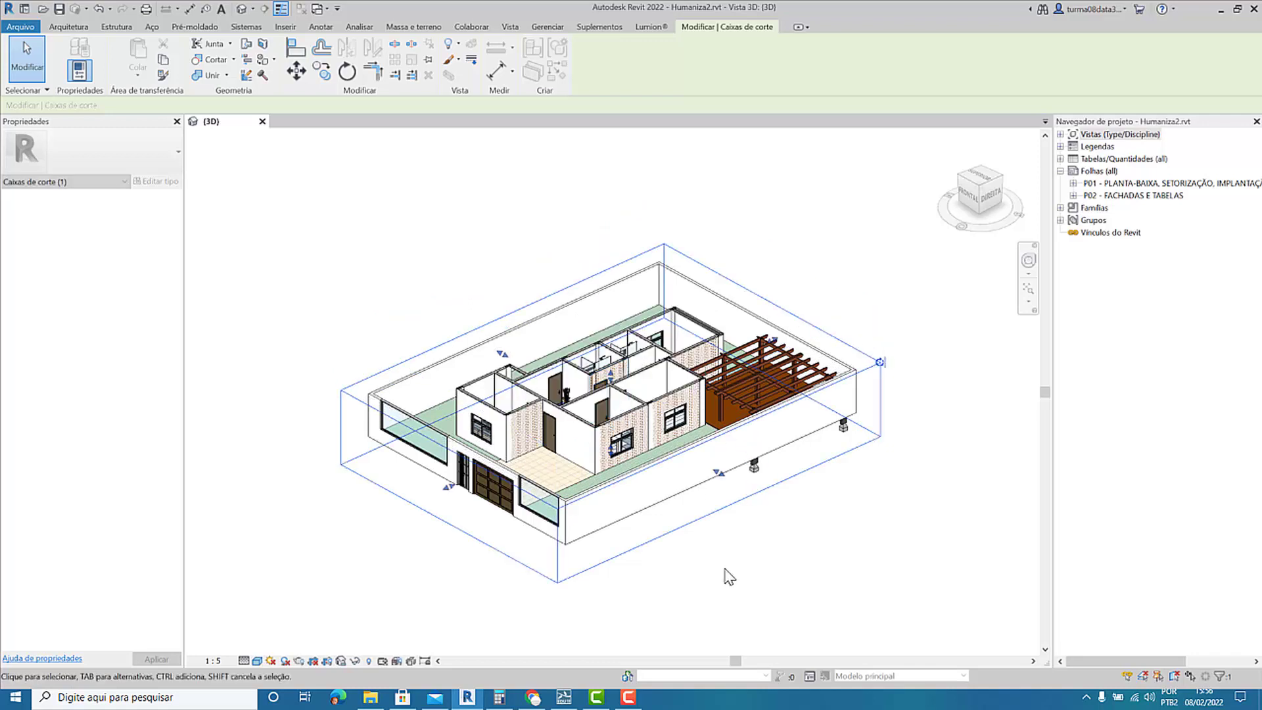
left_click(645, 614)
left_click(564, 698)
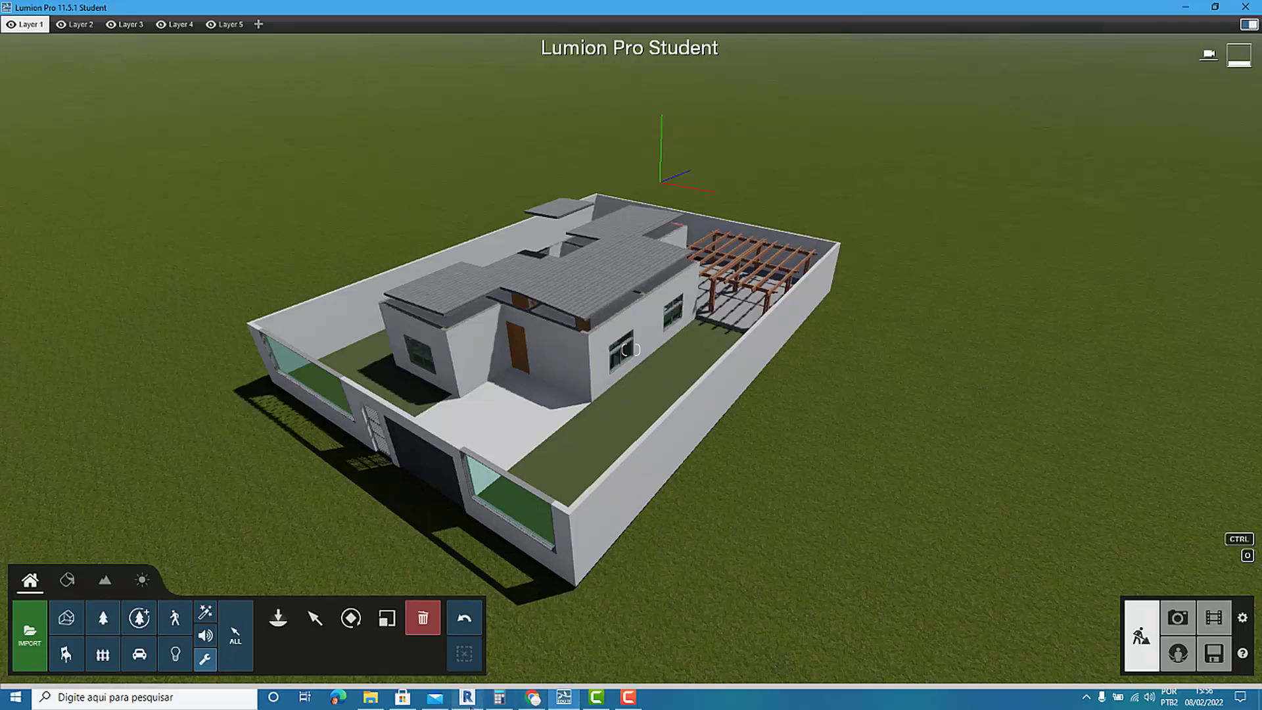
In Revit, lower the section box top further to cut through the walls and pergola posts, and compare the result in Lumion.
left_click(467, 697)
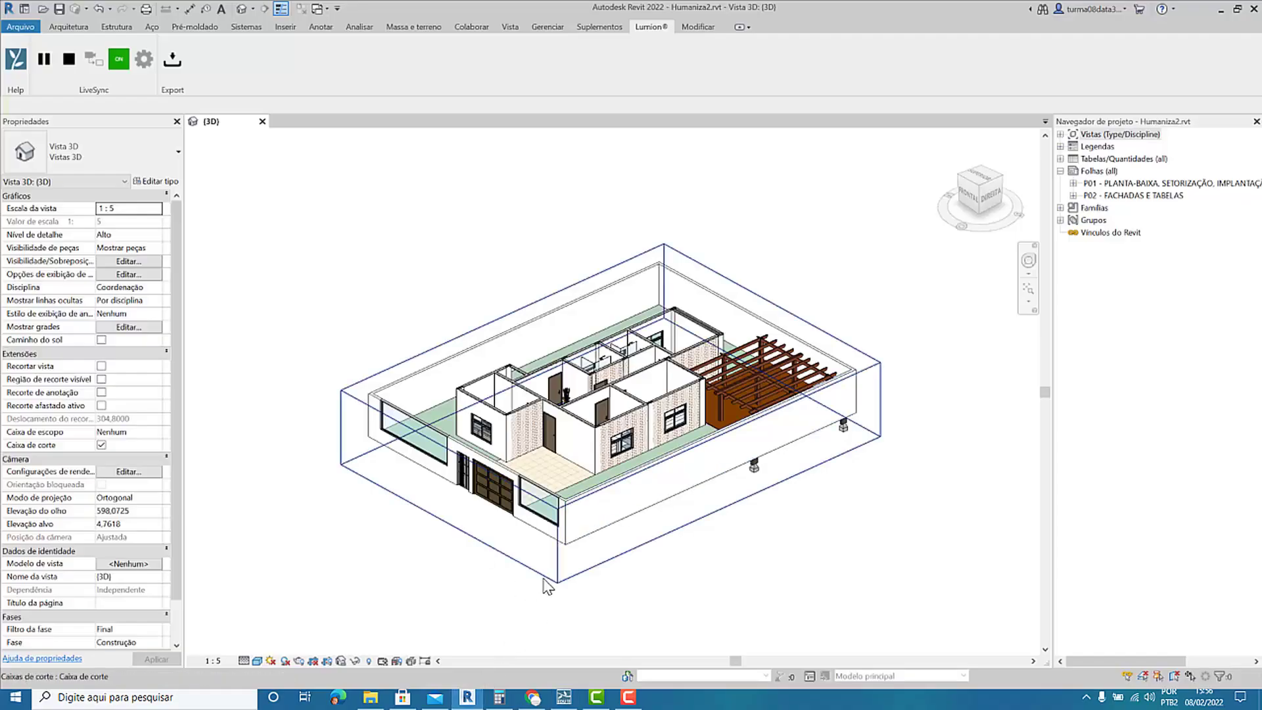
left_click(541, 573)
left_click_drag(617, 388, 691, 563)
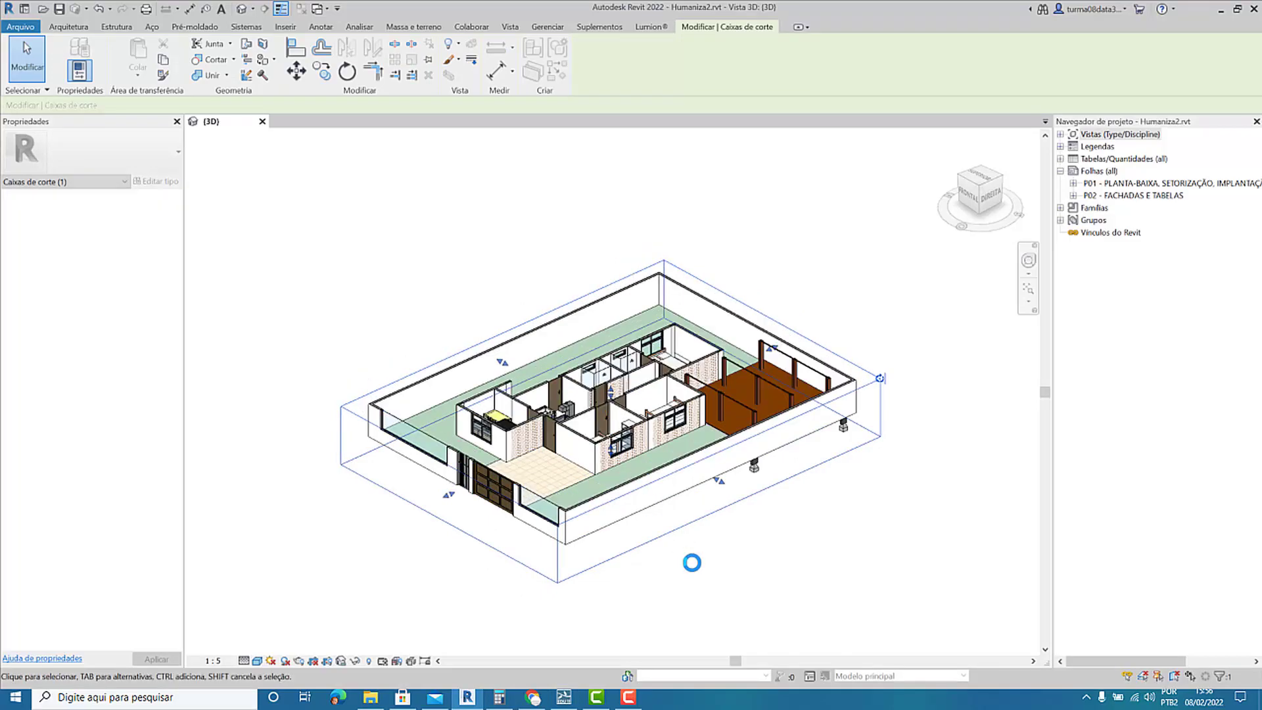
left_click(693, 564)
left_click(564, 697)
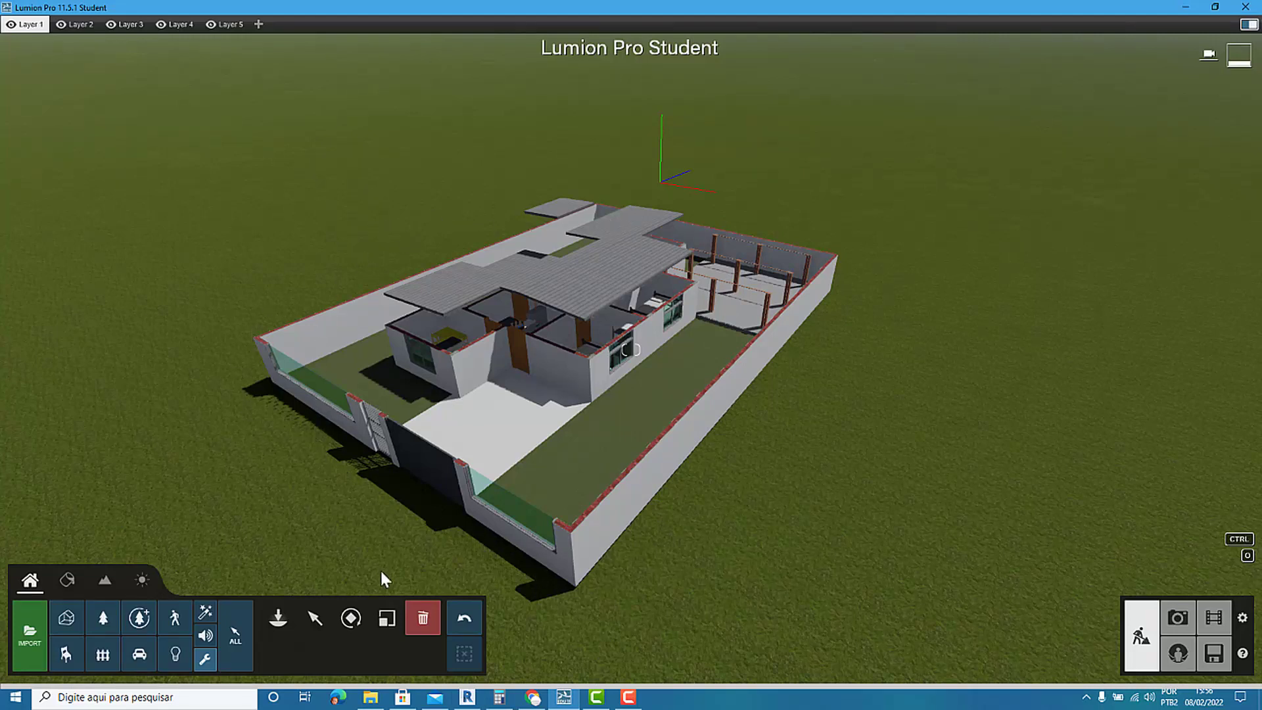
left_click(564, 698)
left_click(565, 700)
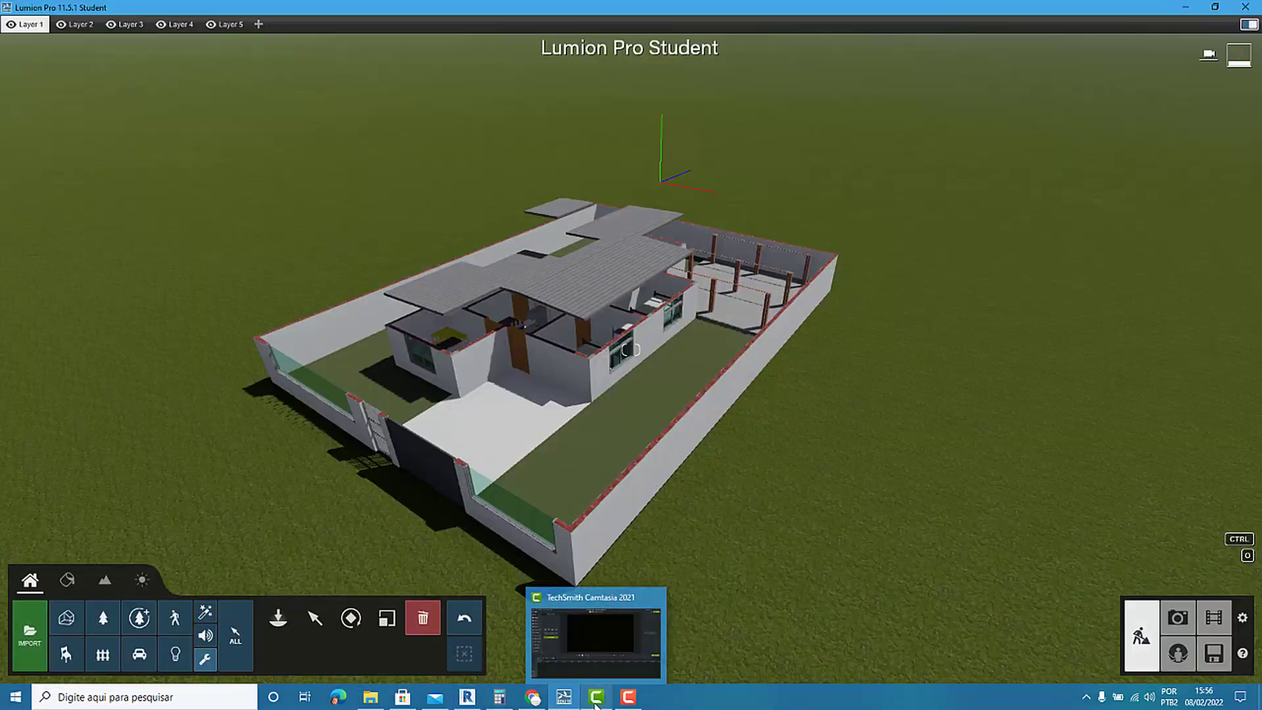
In Revit, raise the section box top well above the water tank to include the whole house, select the roof, and switch to Lumion.
left_click(479, 699)
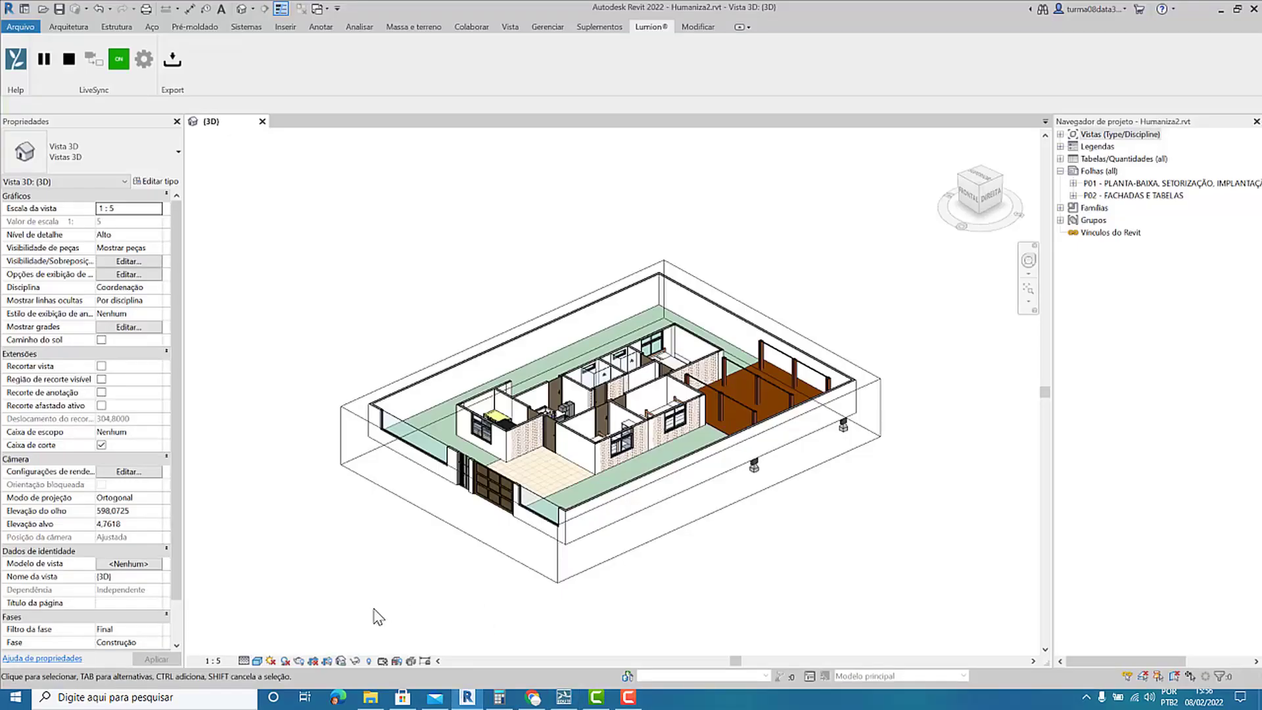
left_click(581, 516)
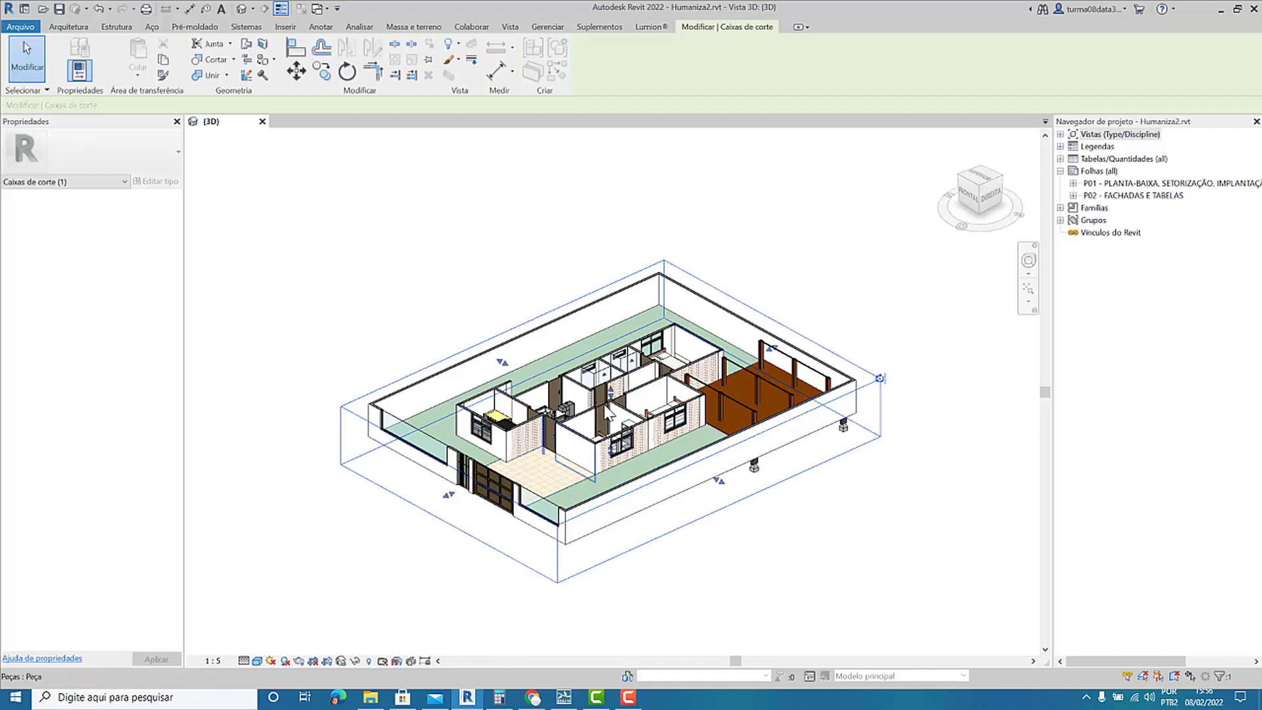
left_click_drag(610, 311, 611, 267)
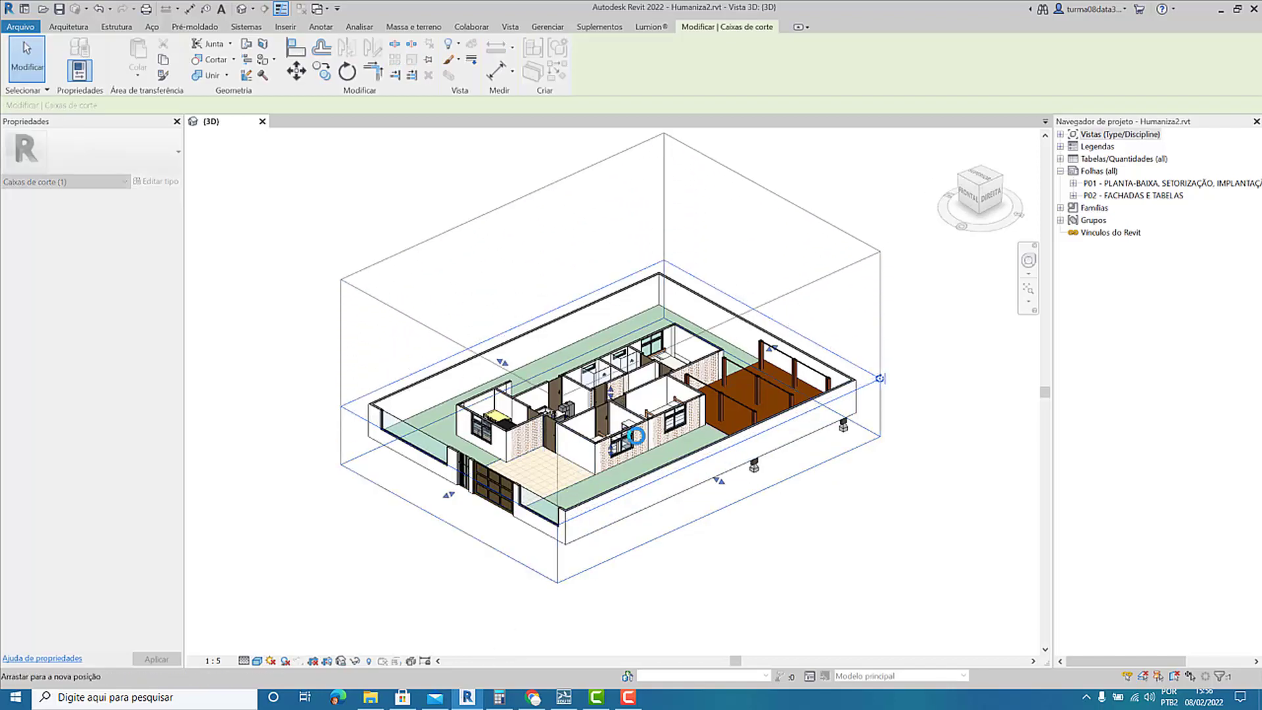
left_click(673, 584)
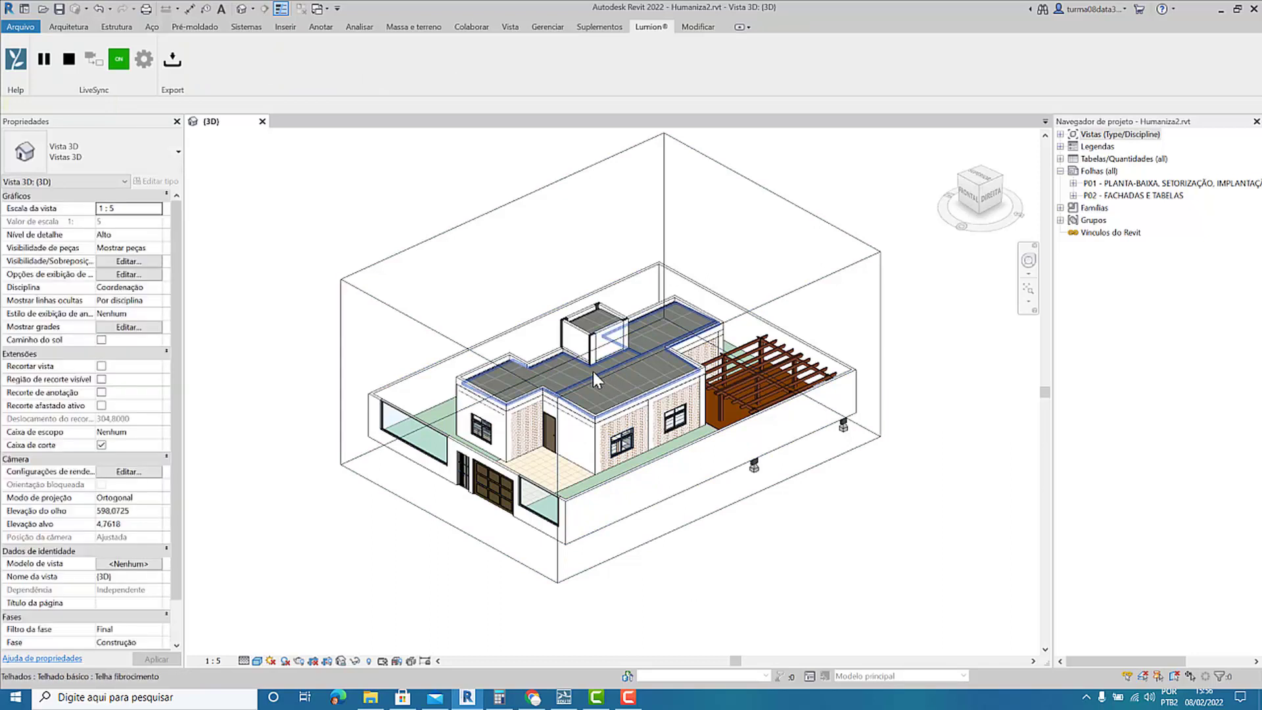
left_click(593, 372)
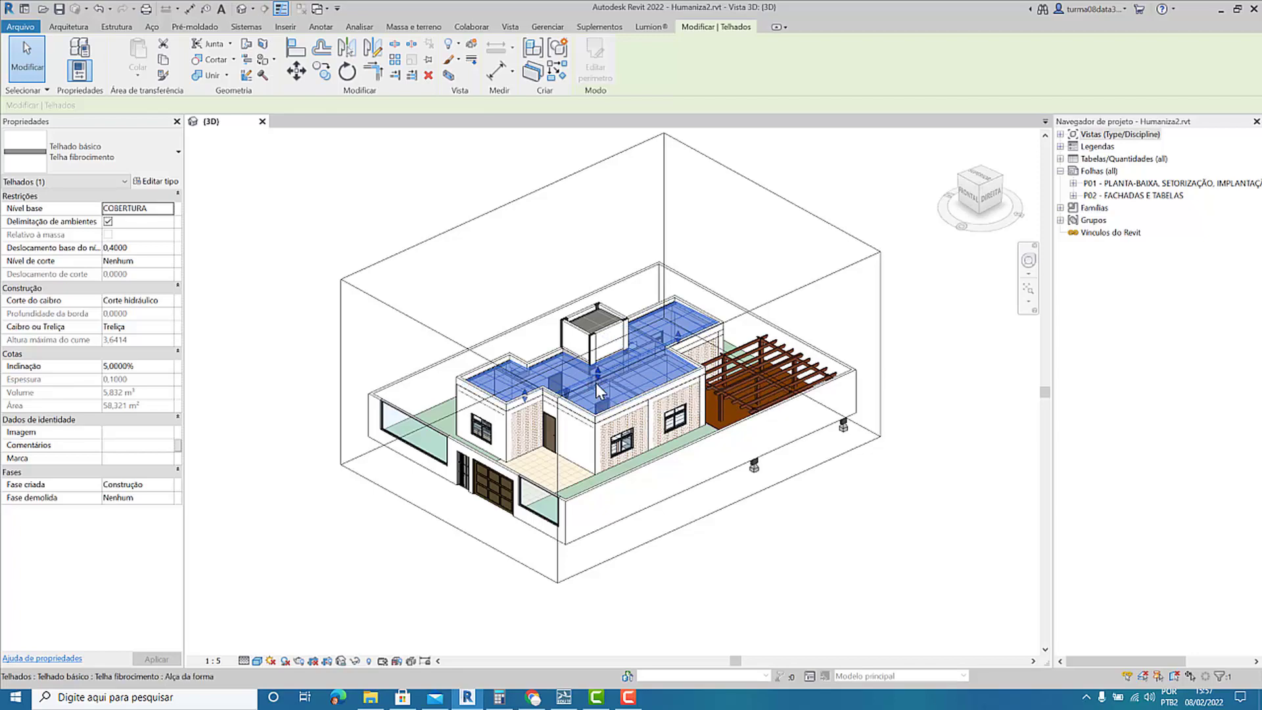
left_click(563, 699)
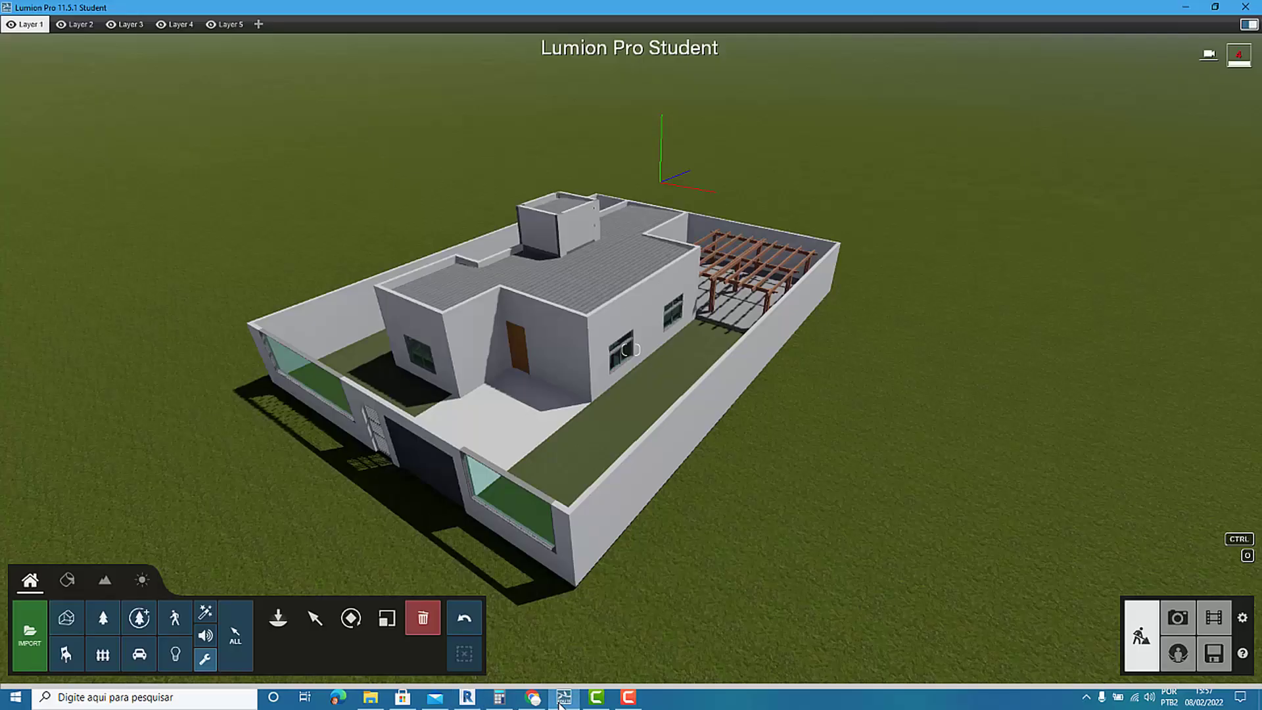
left_click(562, 700)
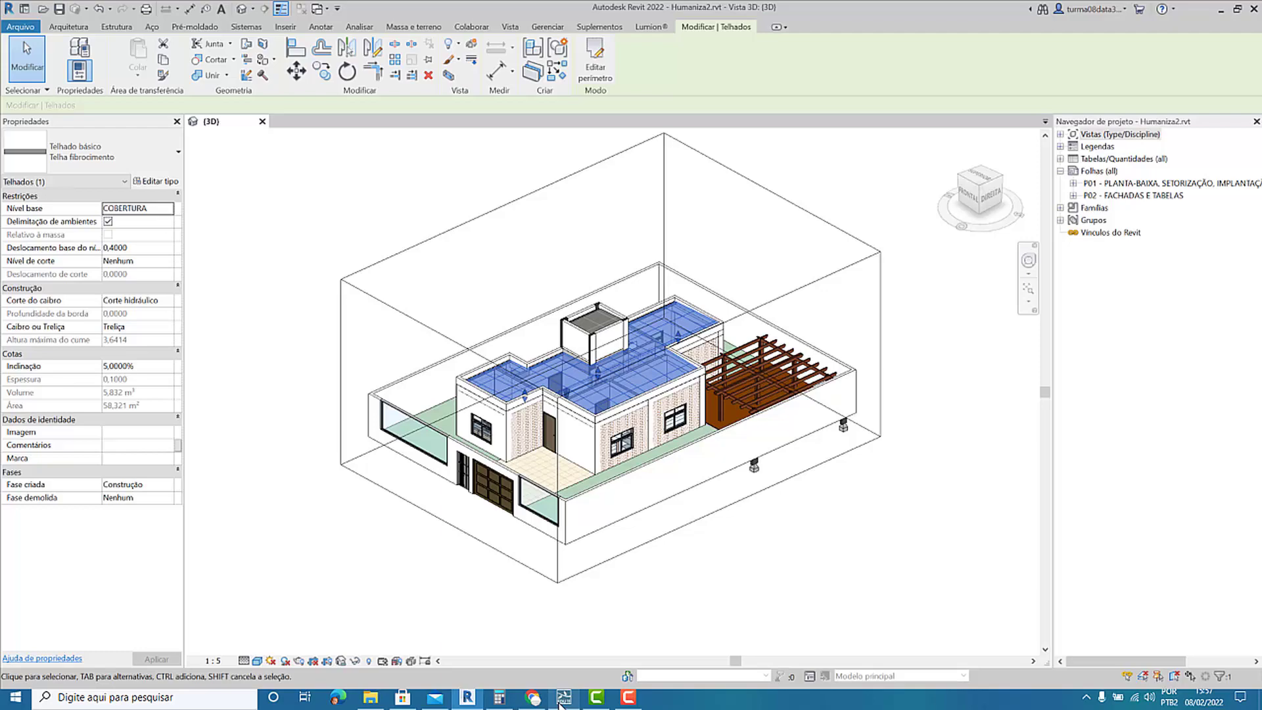
left_click(563, 698)
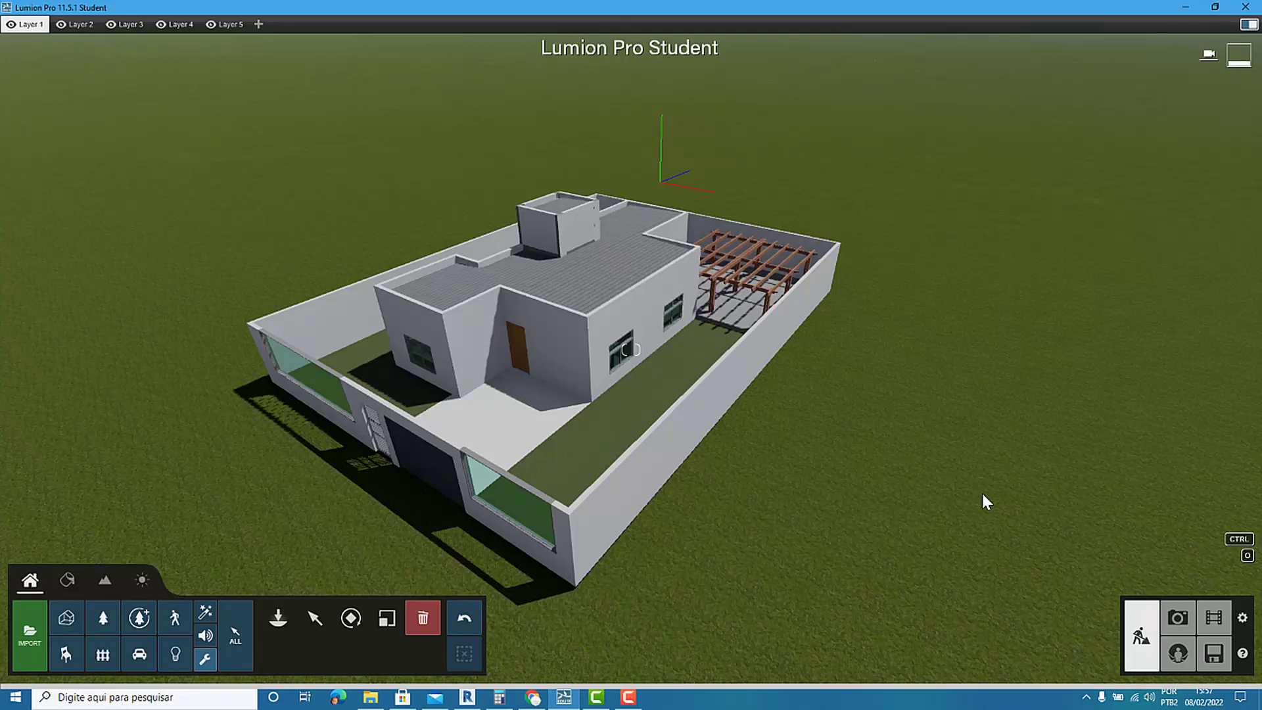
left_click(597, 699)
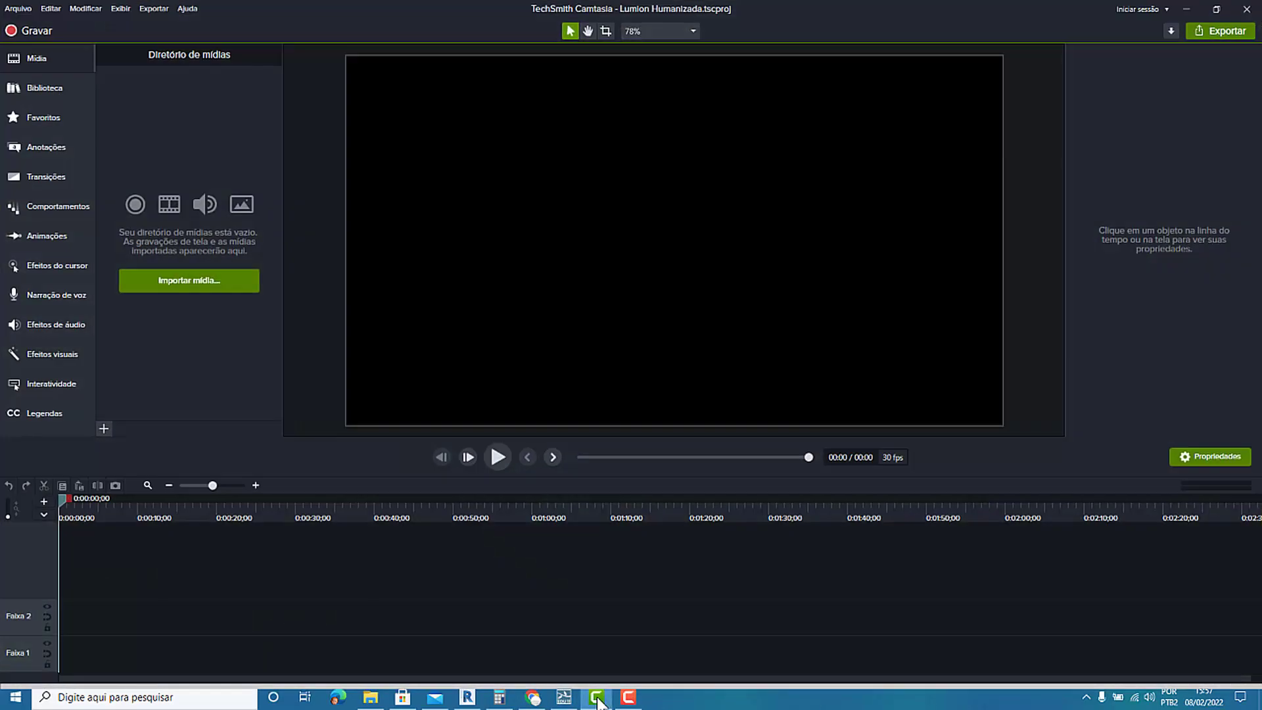
left_click(597, 698)
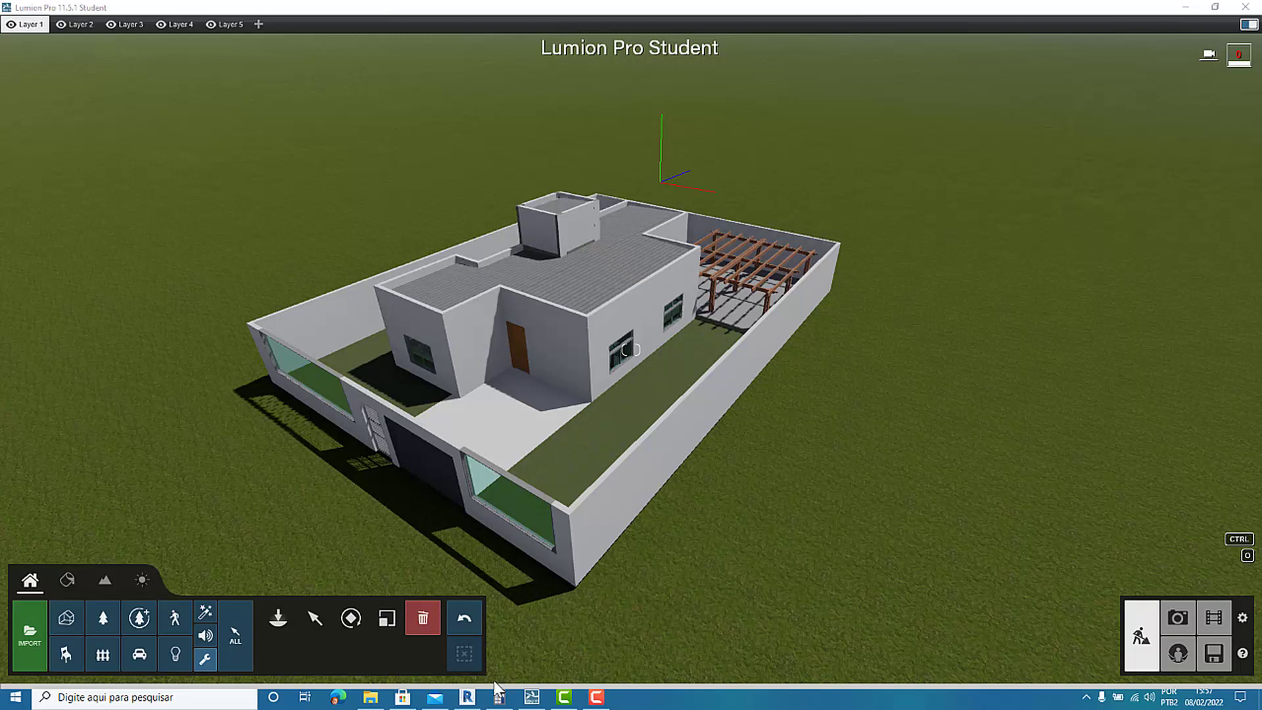
left_click(472, 698)
left_click(473, 700)
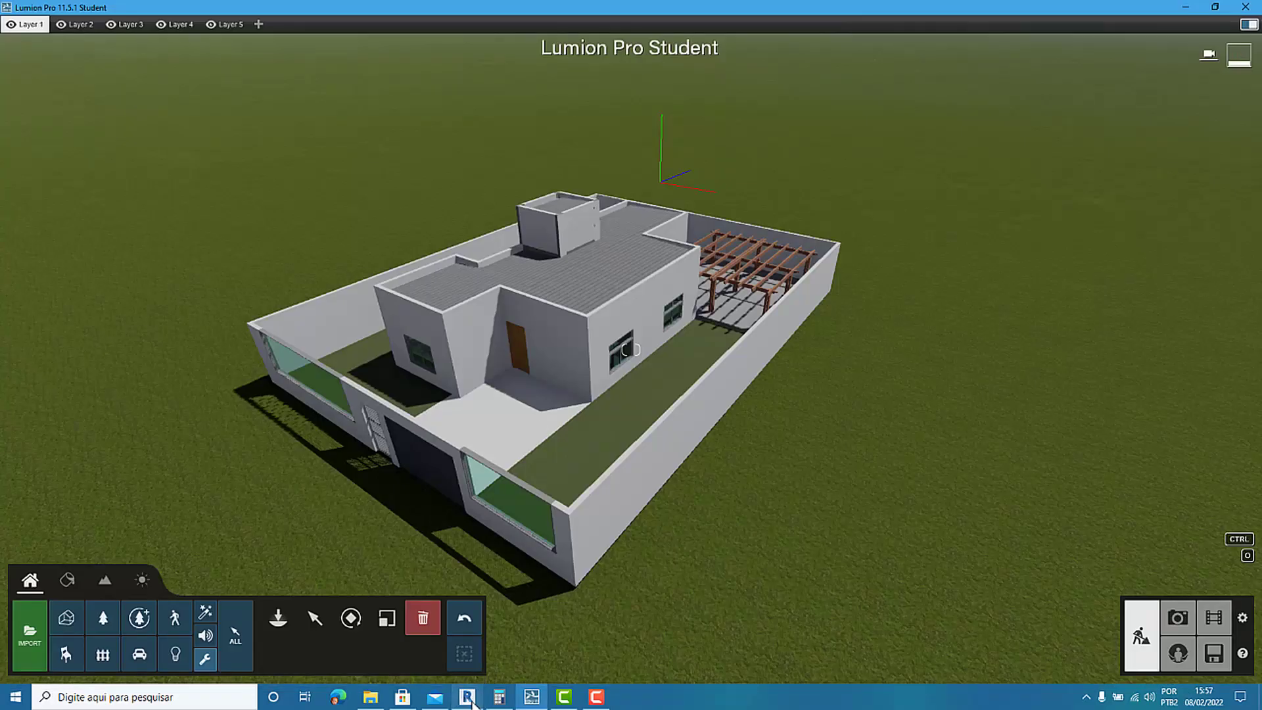
left_click(474, 699)
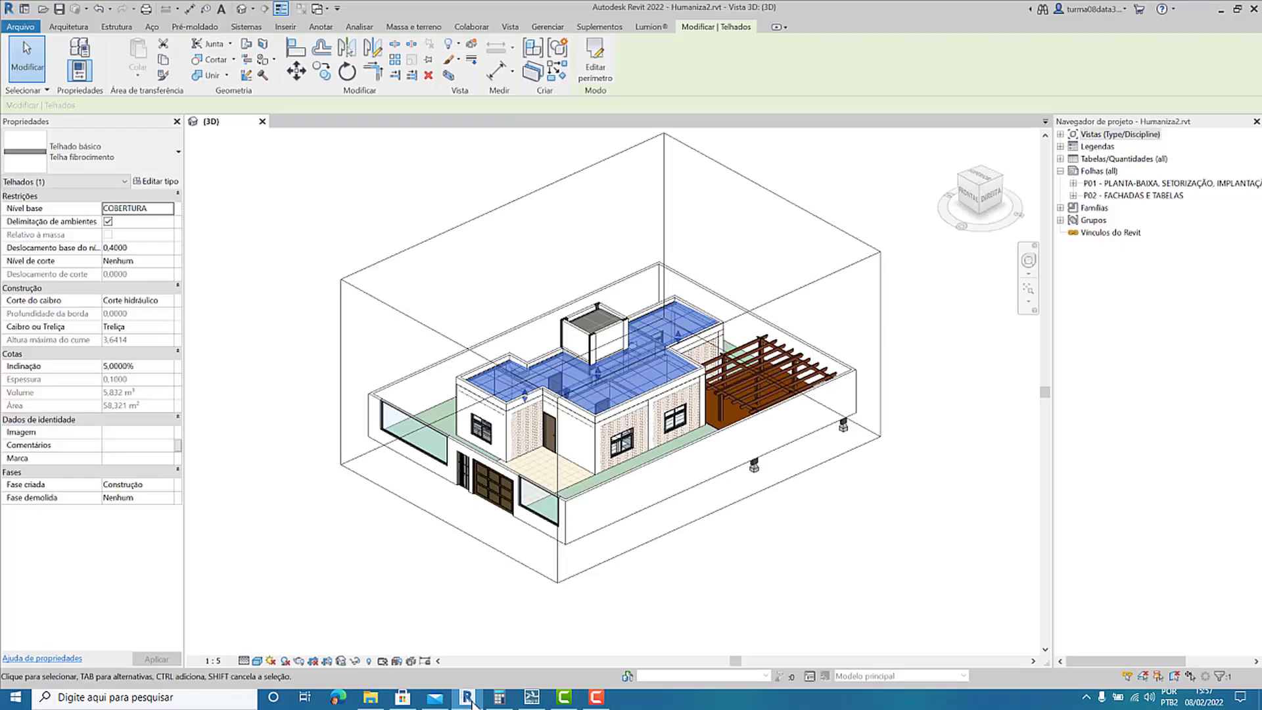
left_click(474, 699)
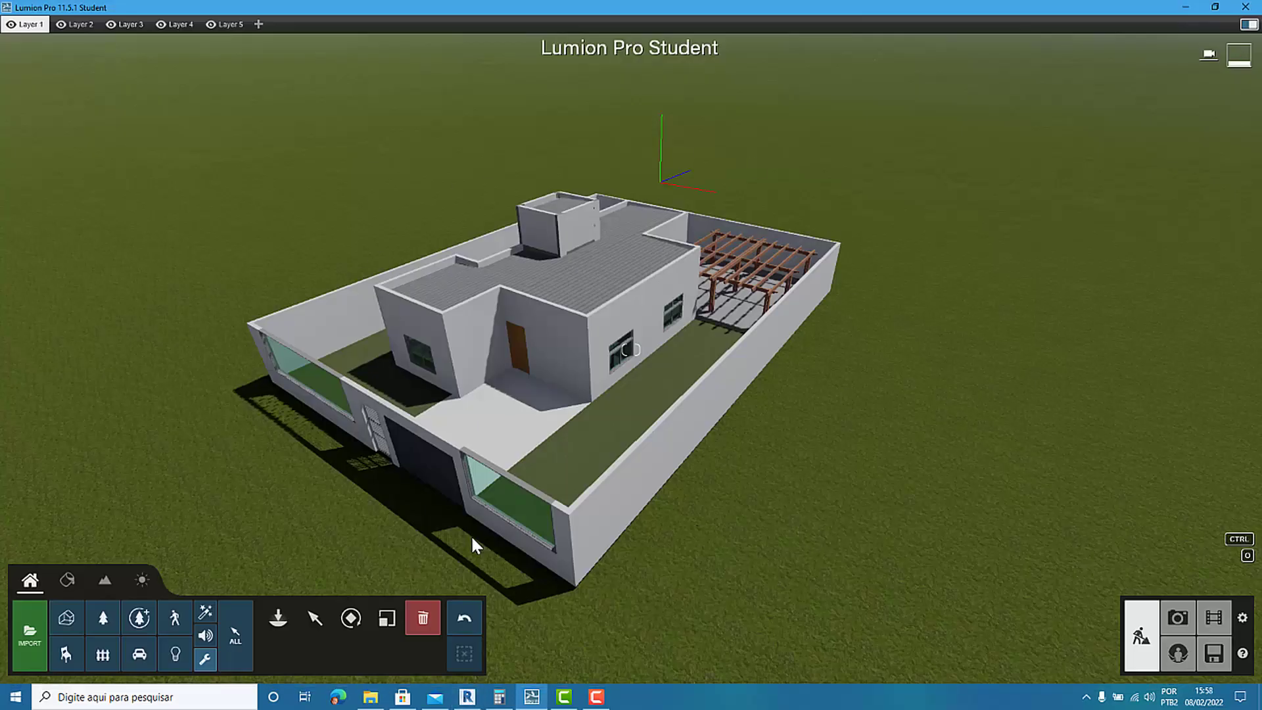
Open photo mode and turn the orthogonal view into an upright top-down plan of the house, with its zoom at 21.4 m.
left_click(1177, 618)
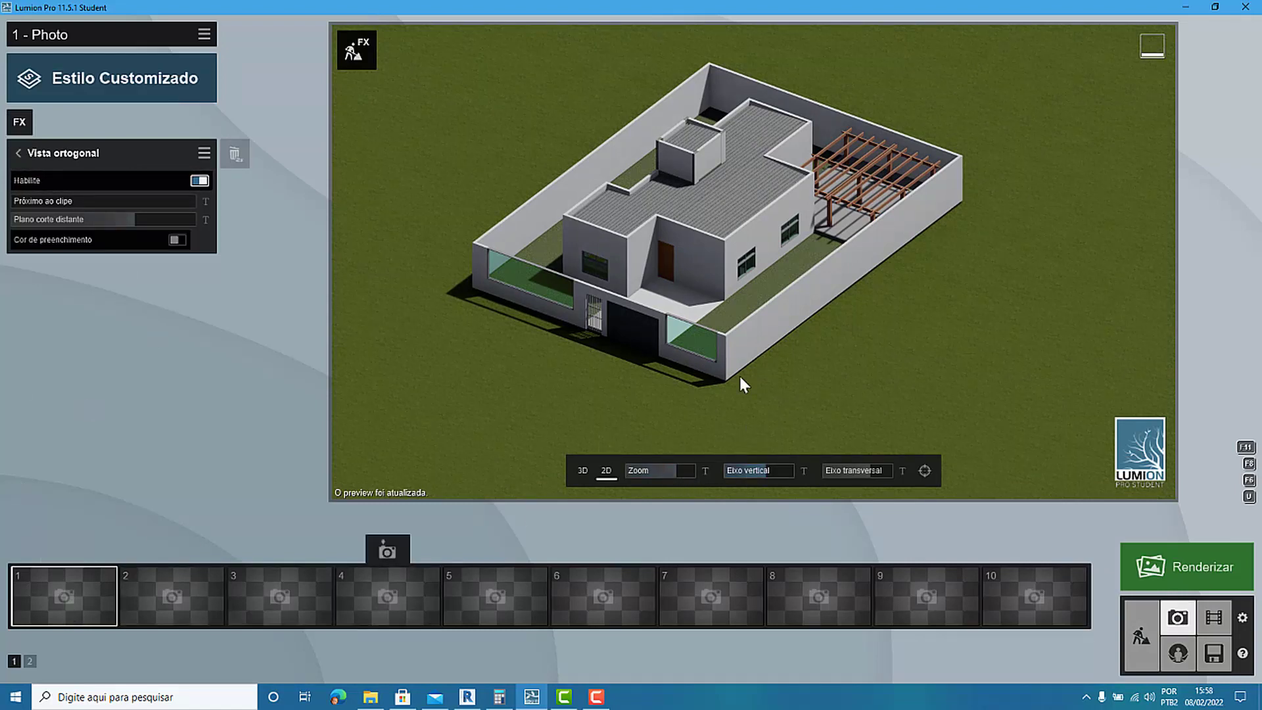
mouse_move(763, 471)
left_mouse_down()
mouse_move(752, 475)
mouse_move(774, 479)
mouse_move(741, 479)
mouse_move(752, 482)
left_mouse_up()
left_click_drag(865, 471, 932, 479)
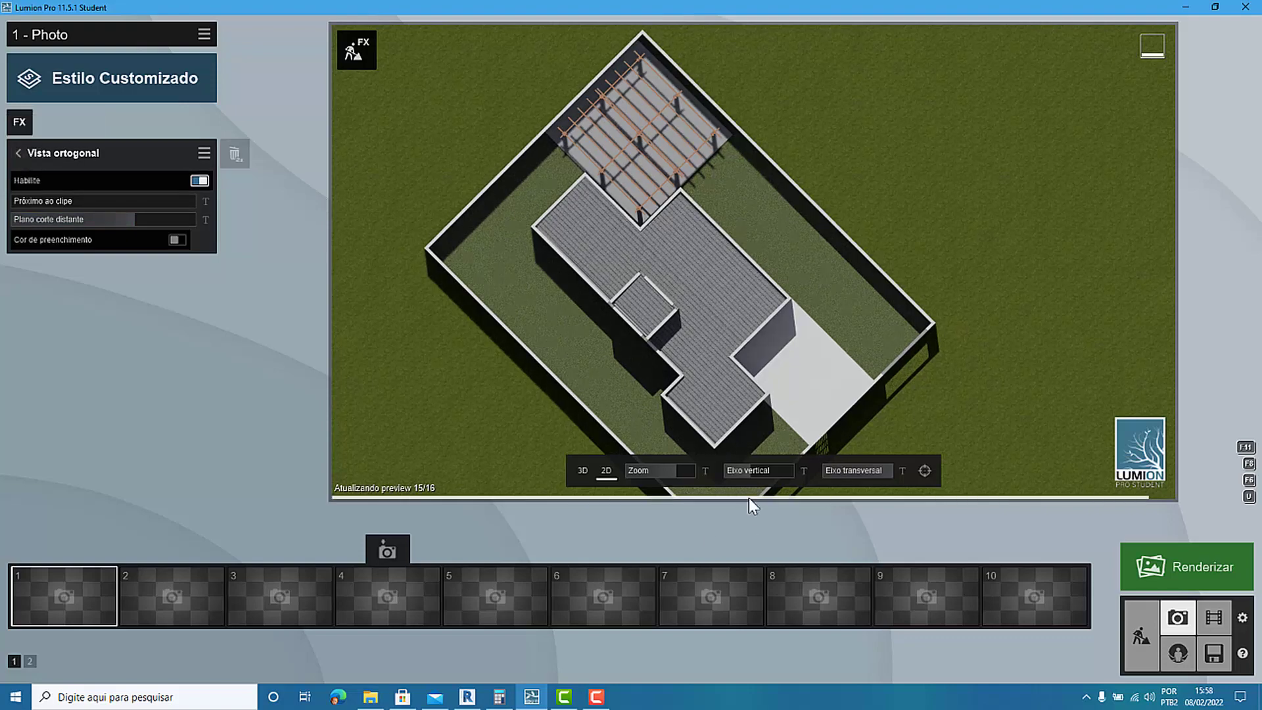
mouse_move(758, 470)
left_mouse_down()
mouse_move(795, 475)
mouse_move(758, 480)
left_mouse_up()
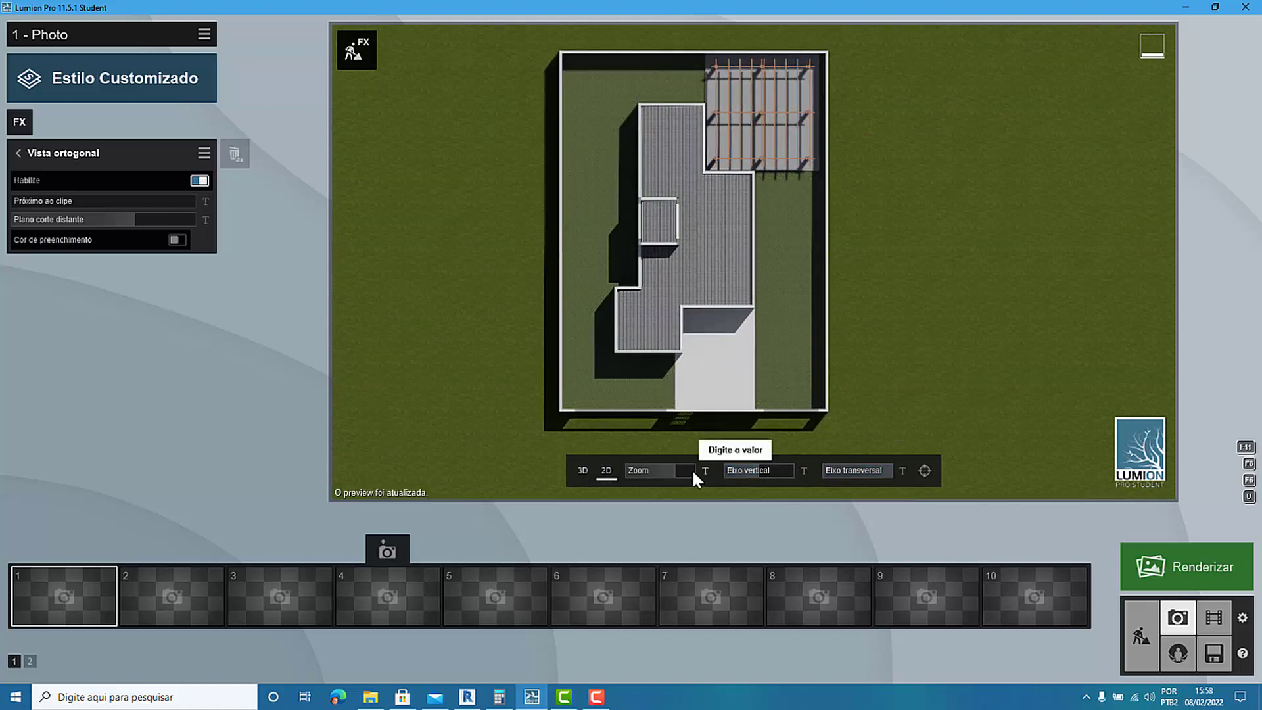
mouse_move(668, 475)
left_mouse_down()
mouse_move(655, 475)
mouse_move(677, 473)
left_mouse_up()
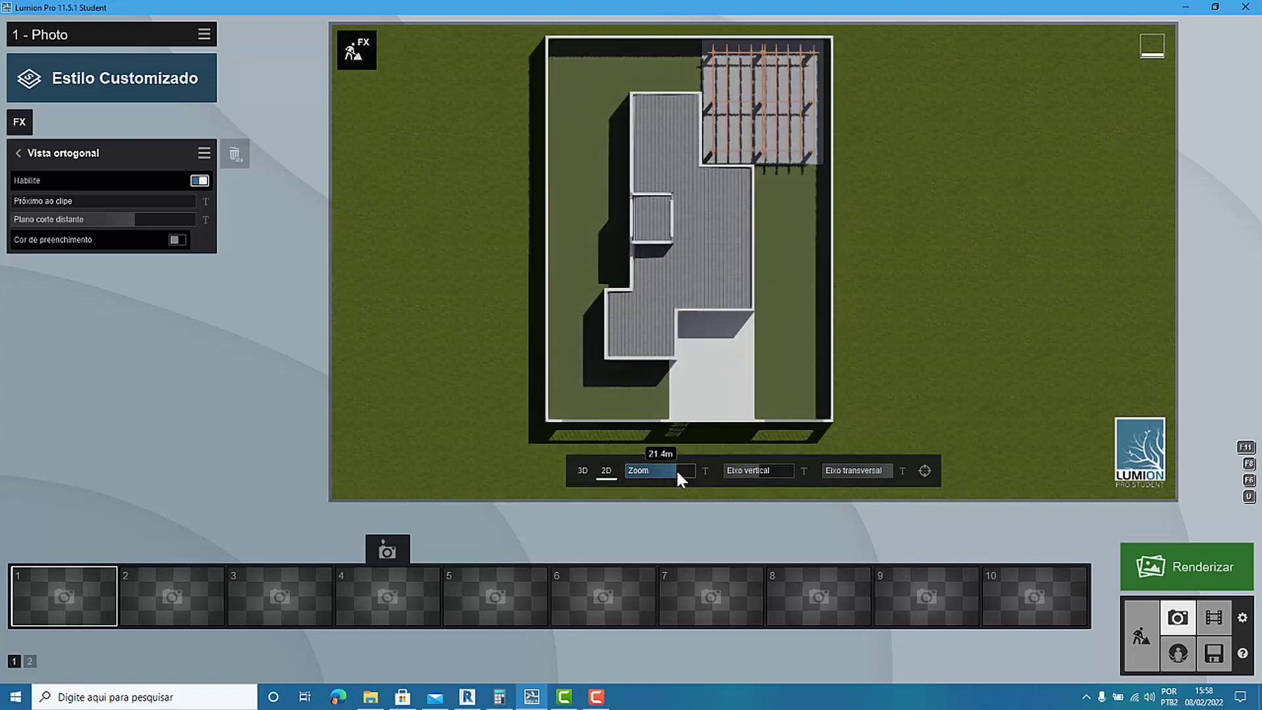
Center the plan in the photo frame, nudge the orthogonal view's near clip to 2.6 m and extend its far clipping plane to the maximum.
middle_click_drag(709, 376, 747, 394)
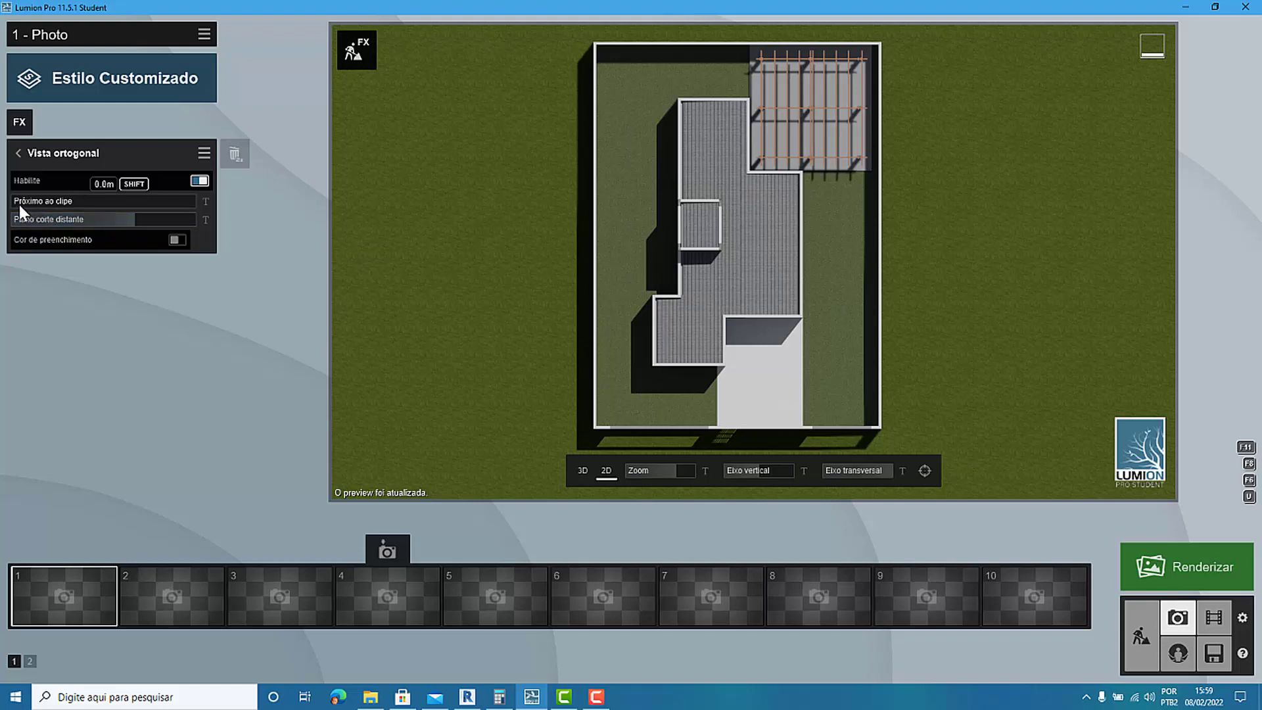
left_click_drag(18, 203, 29, 198)
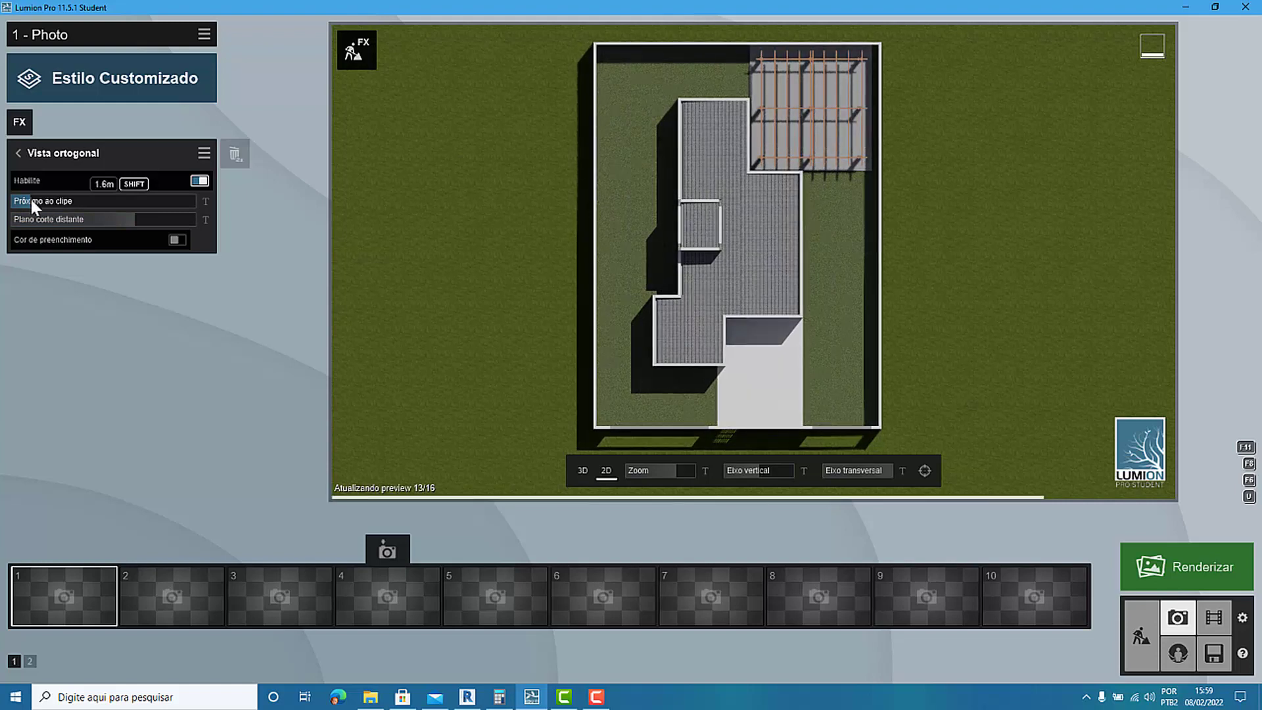
mouse_move(30, 199)
left_mouse_down()
mouse_move(180, 198)
mouse_move(34, 200)
left_mouse_up()
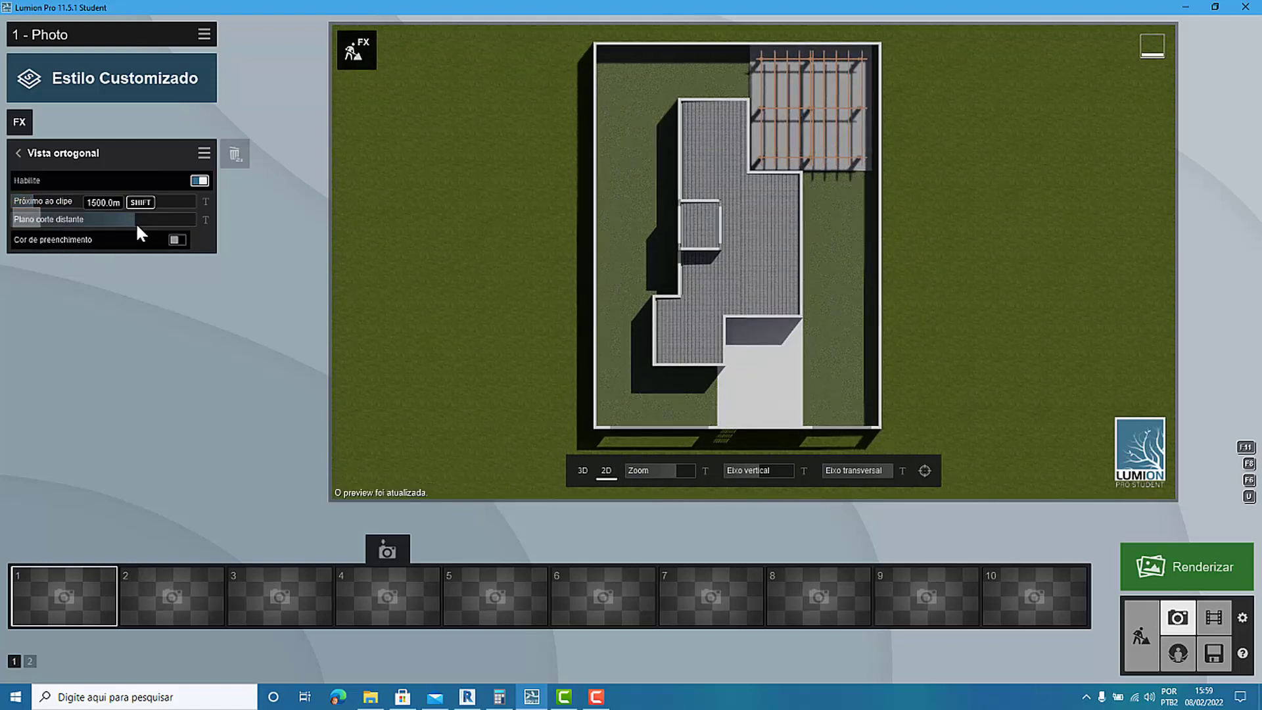
left_click_drag(136, 222, 141, 219)
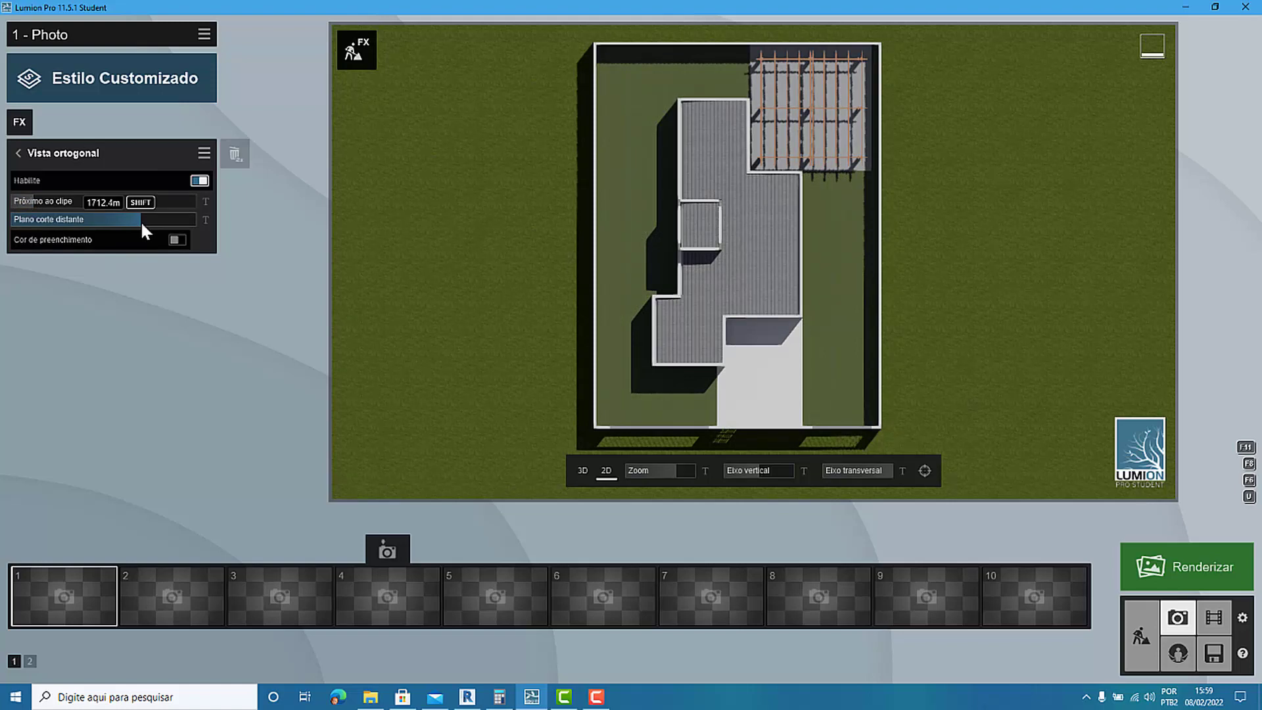
left_click_drag(141, 220, 159, 224)
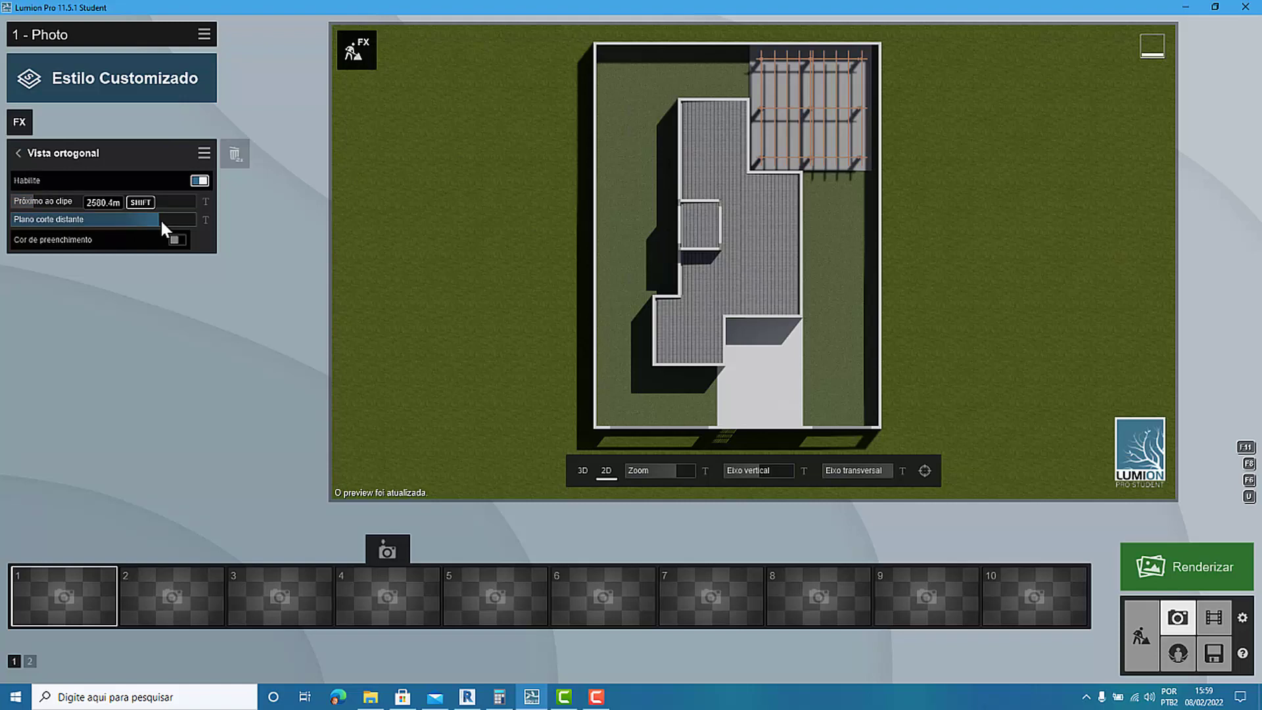
left_click_drag(161, 220, 200, 220)
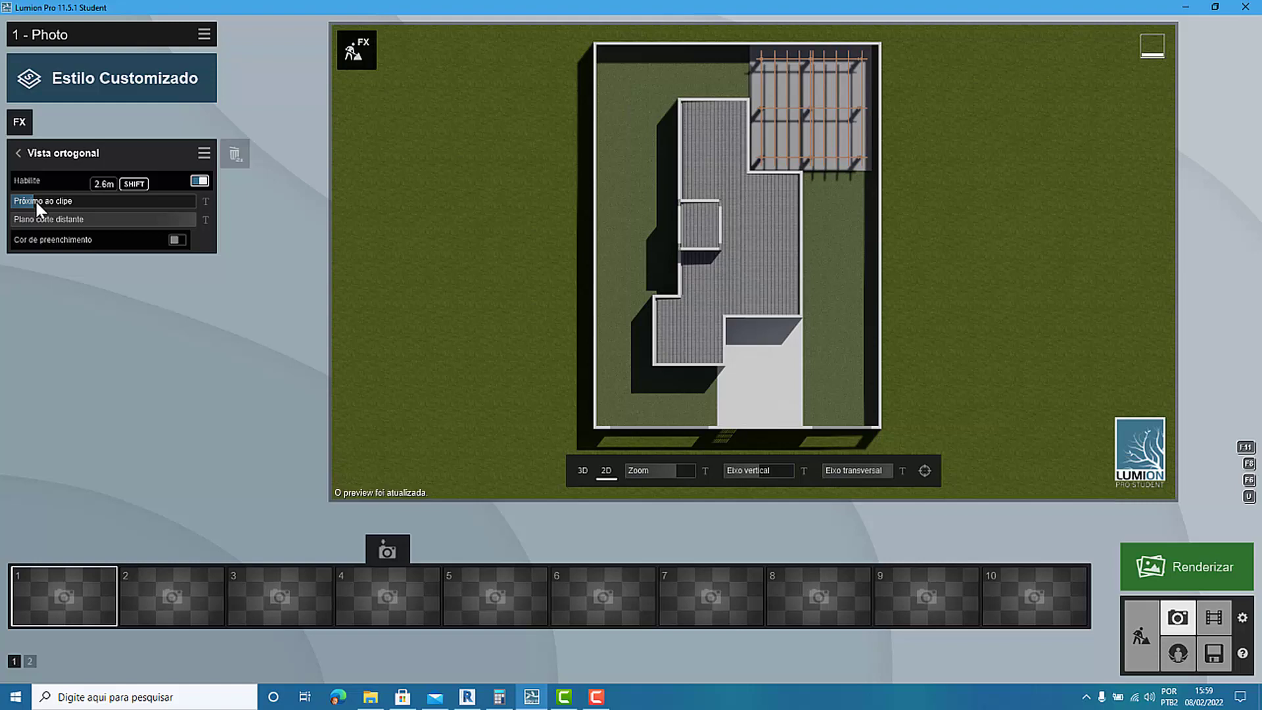
Raise the orthogonal view's near clip until it cuts away the roof and exposes the rooms, and store the camera in photo slot 1.
left_click_drag(33, 199, 58, 206)
left_click_drag(54, 206, 461, 231)
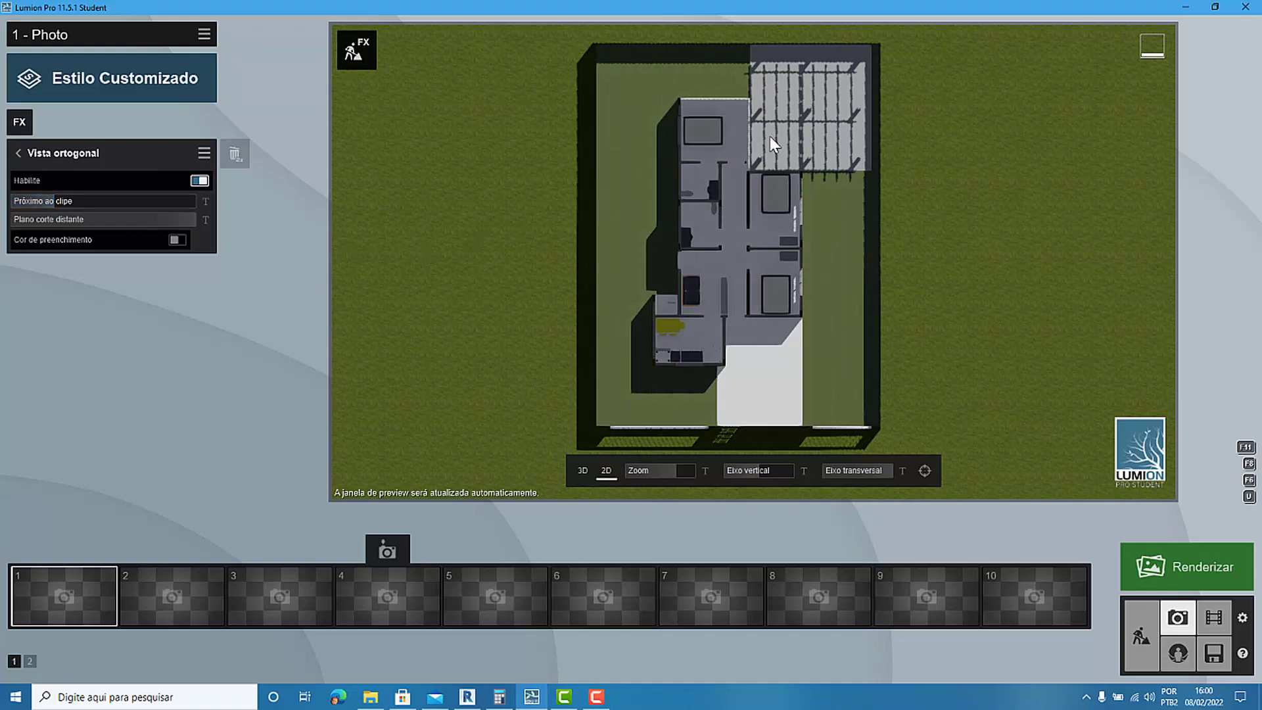
scroll(770, 136, "up", 5)
scroll(814, 289, "up", 5)
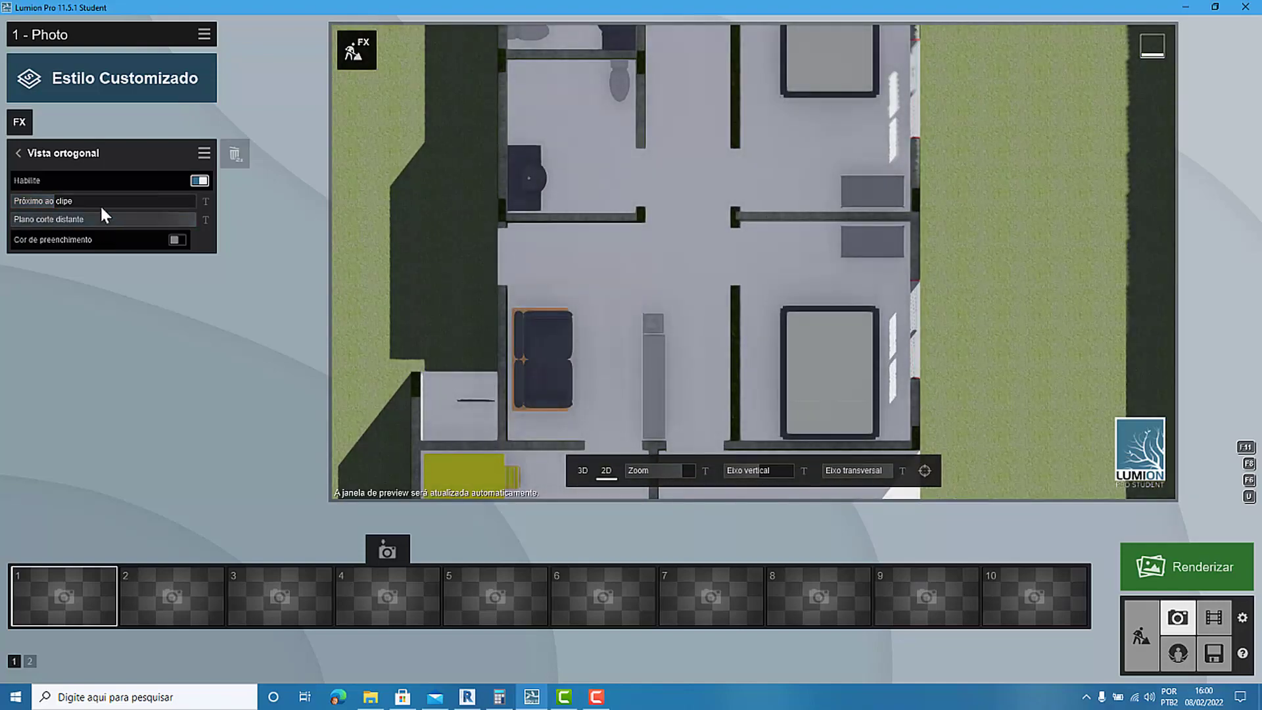
mouse_move(101, 208)
left_mouse_down("shift")
mouse_move(1, 199)
mouse_move(92, 176)
mouse_move(232, 196)
mouse_move(3, 194)
mouse_move(3, 179)
mouse_move(54, 171)
mouse_move(155, 184)
mouse_move(157, 199)
mouse_move(183, 203)
mouse_move(54, 191)
mouse_move(97, 199)
mouse_move(26, 205)
mouse_move(0, 188)
mouse_move(120, 196)
left_mouse_up("shift")
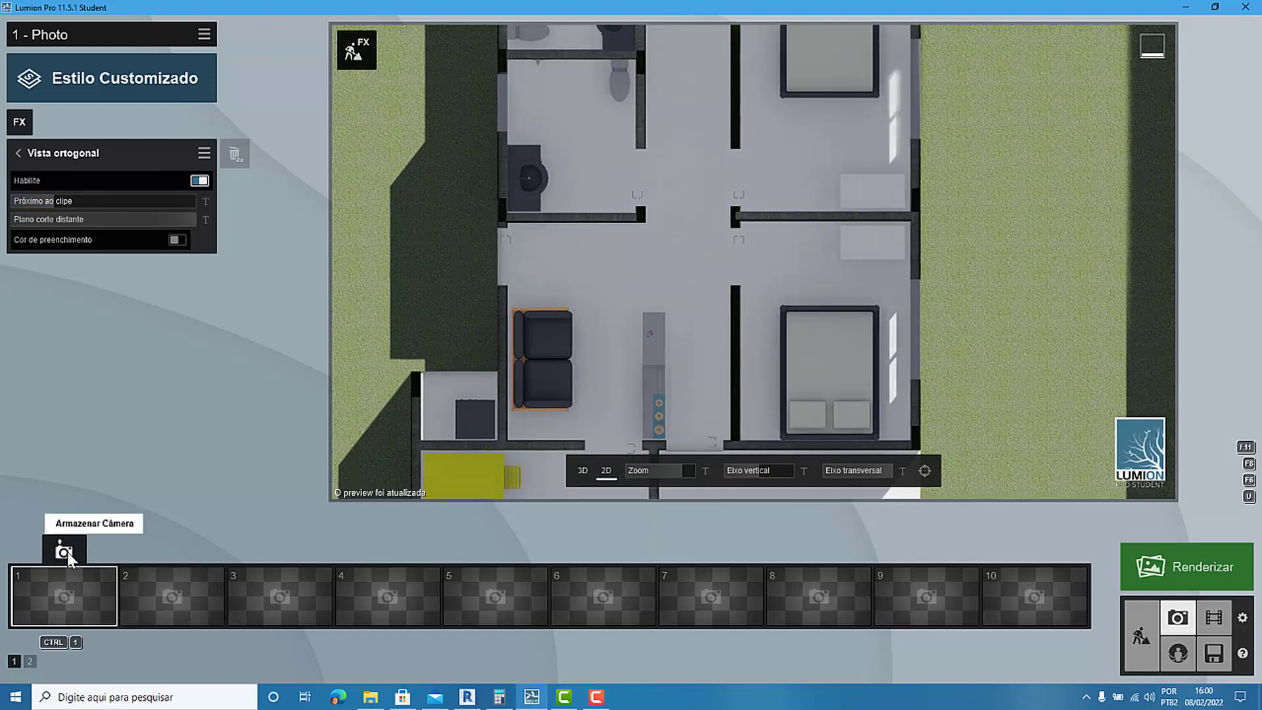
left_click(64, 551)
Inspect the cut plan, compare it with the uncut house in build mode, and restore the stored camera in photo mode.
scroll(693, 315, "down", 5)
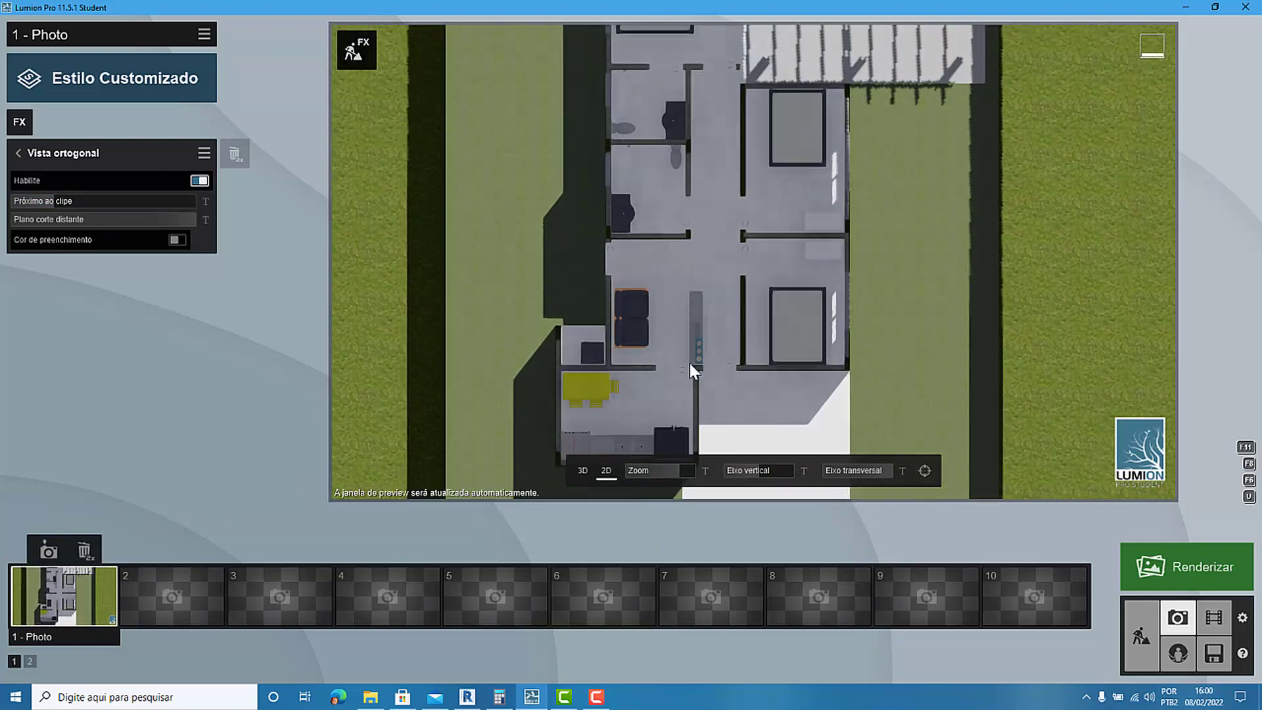
scroll(688, 363, "down", 5)
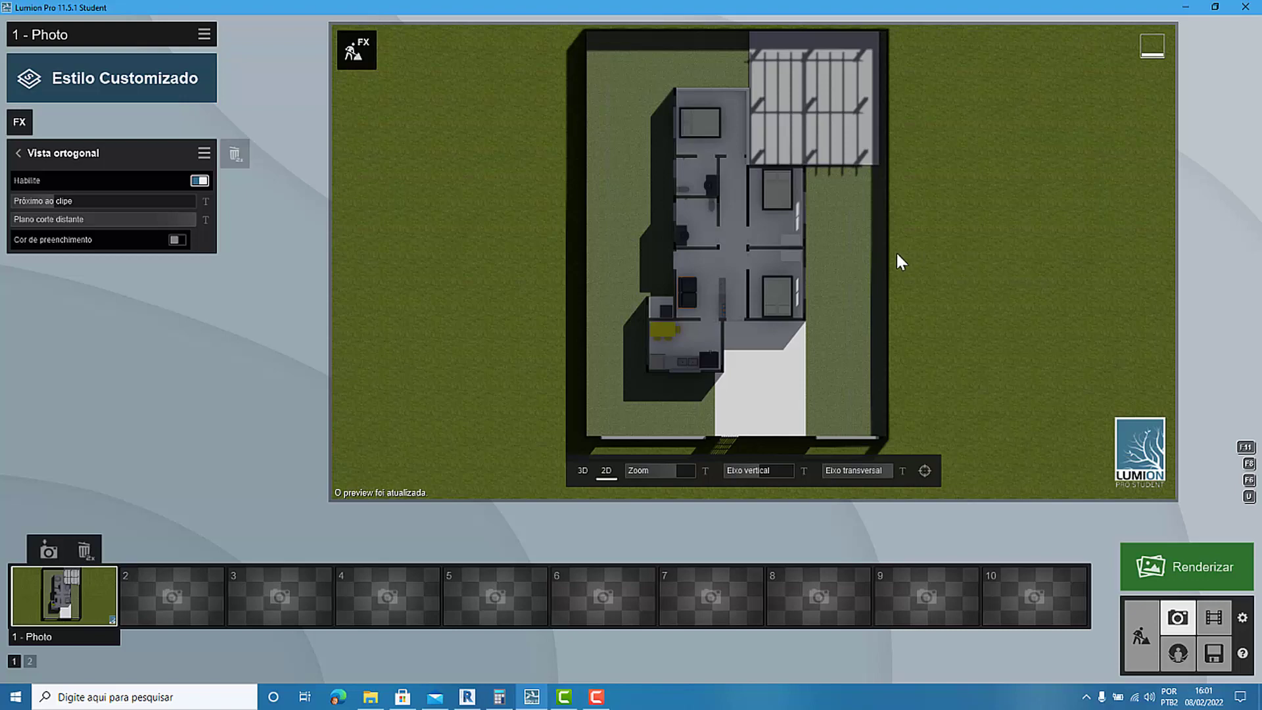
scroll(750, 230, "up", 5)
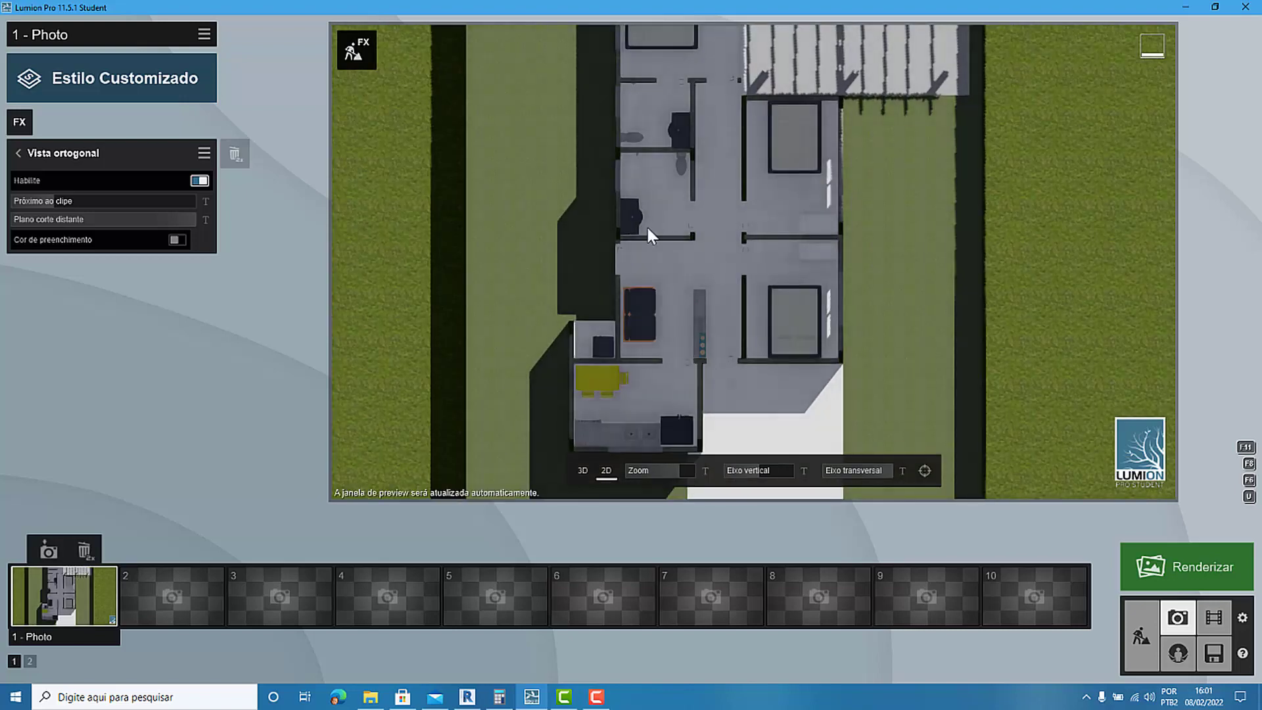
scroll(734, 160, "up", 2)
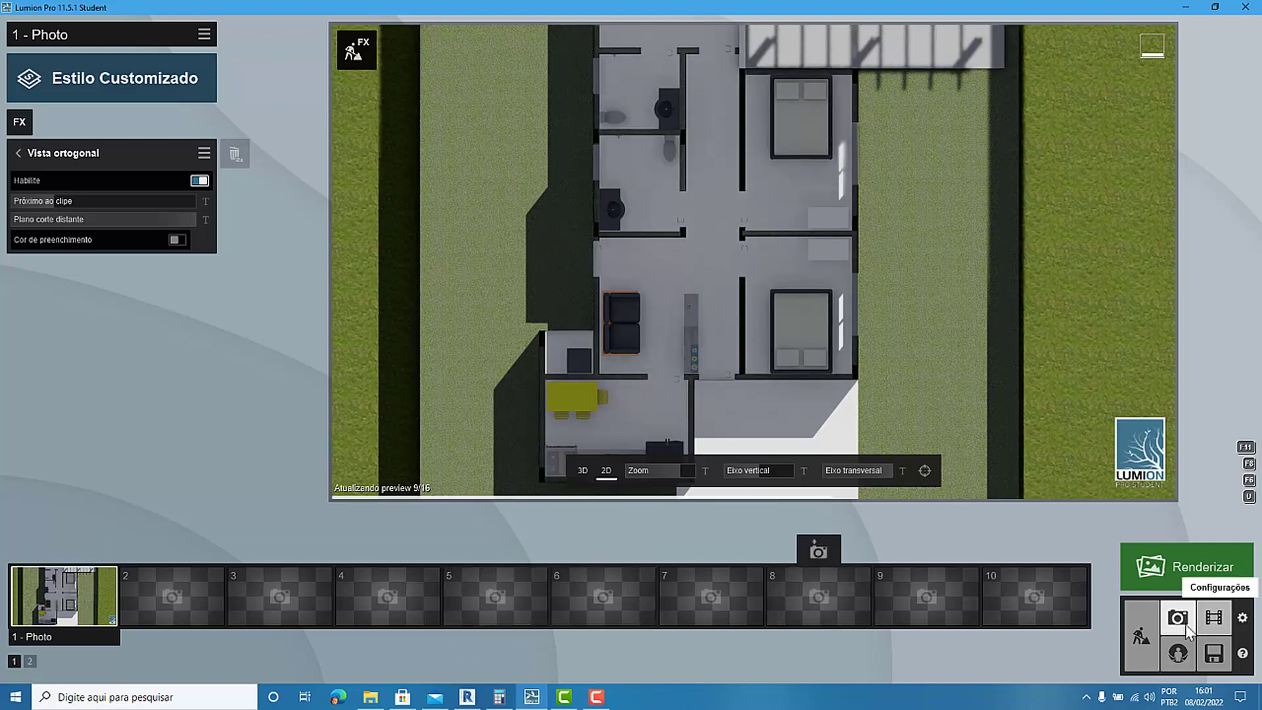
left_click(1138, 641)
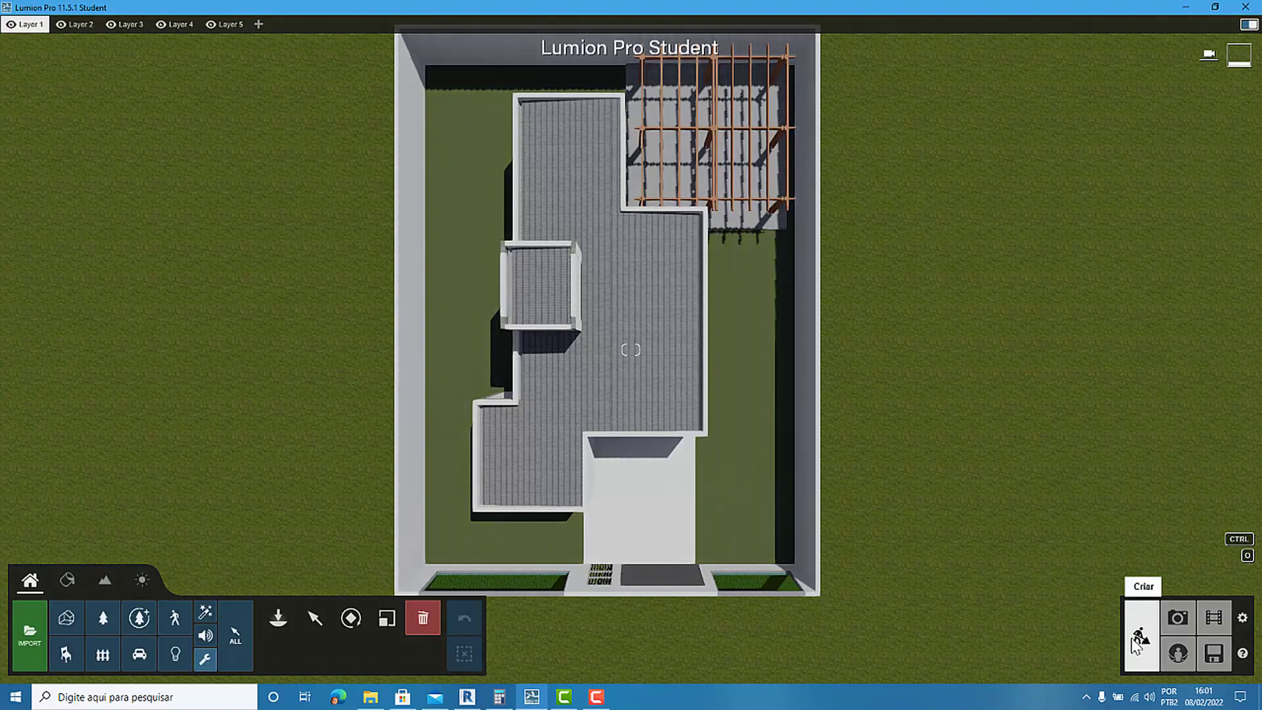
left_click(1177, 617)
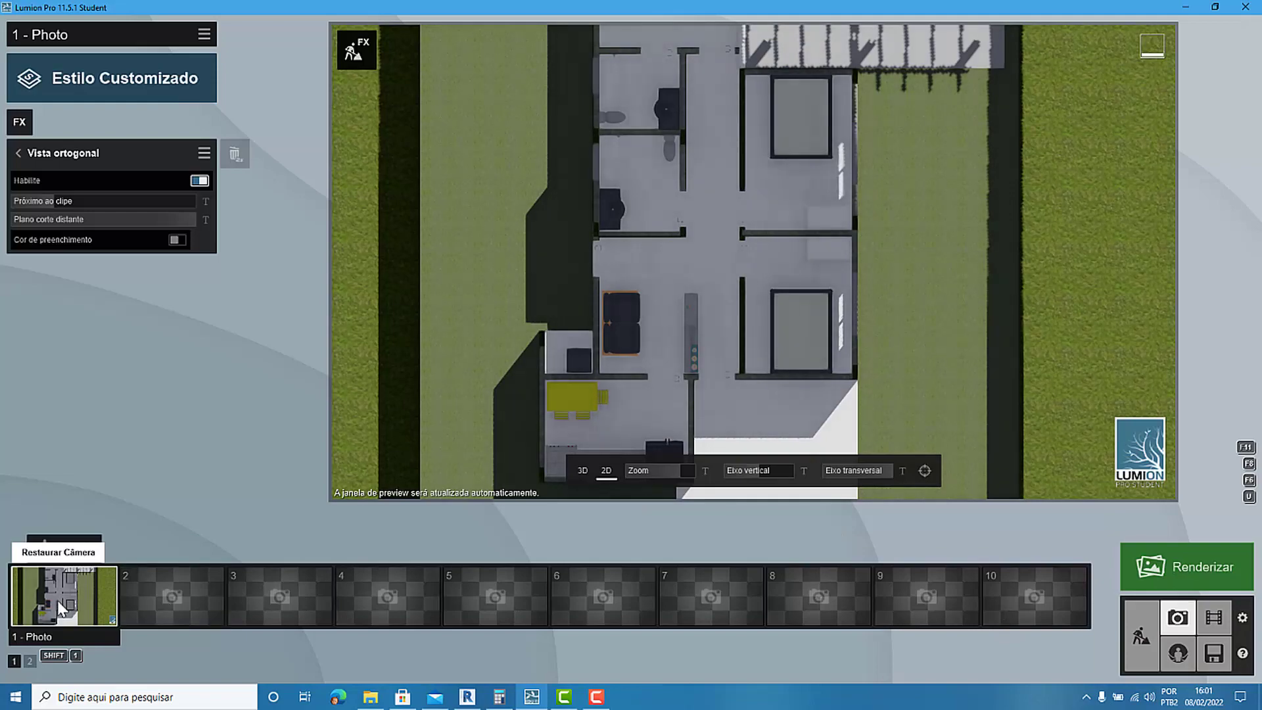
left_click(61, 607)
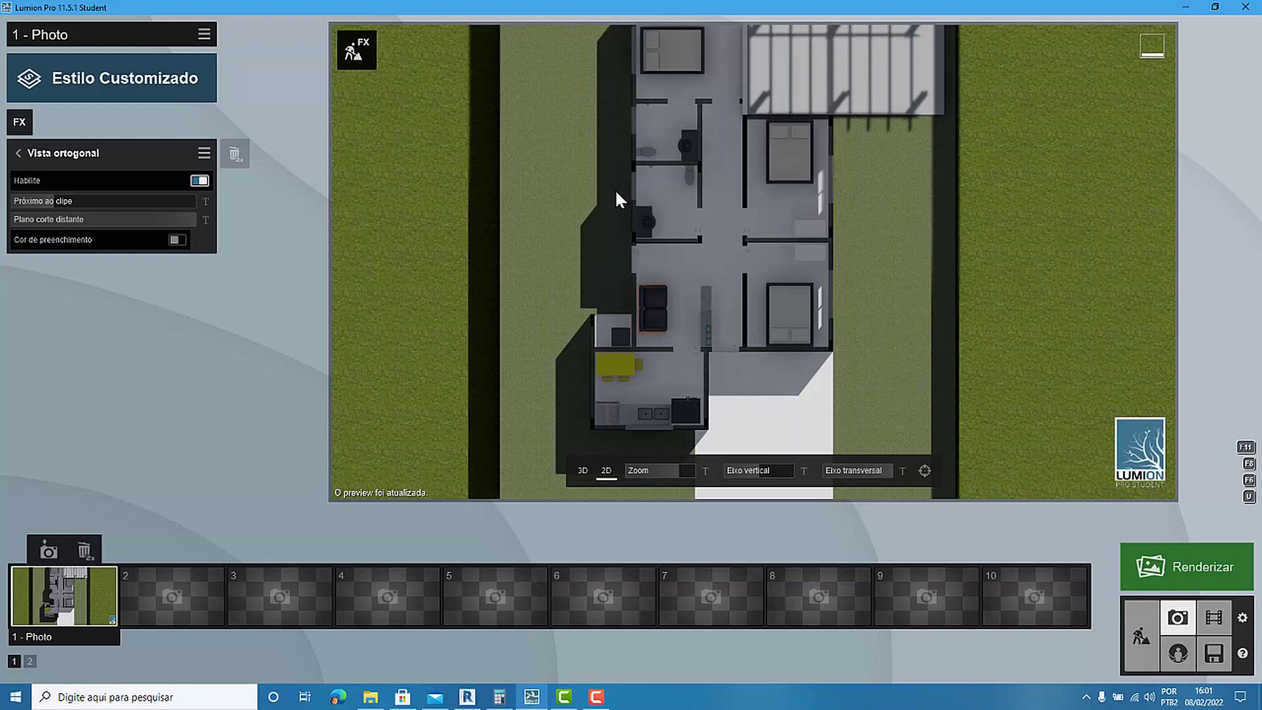
Examine the cut walls, doorways and furniture at close range, and return to a view of the whole lot.
scroll(616, 198, "up", 10)
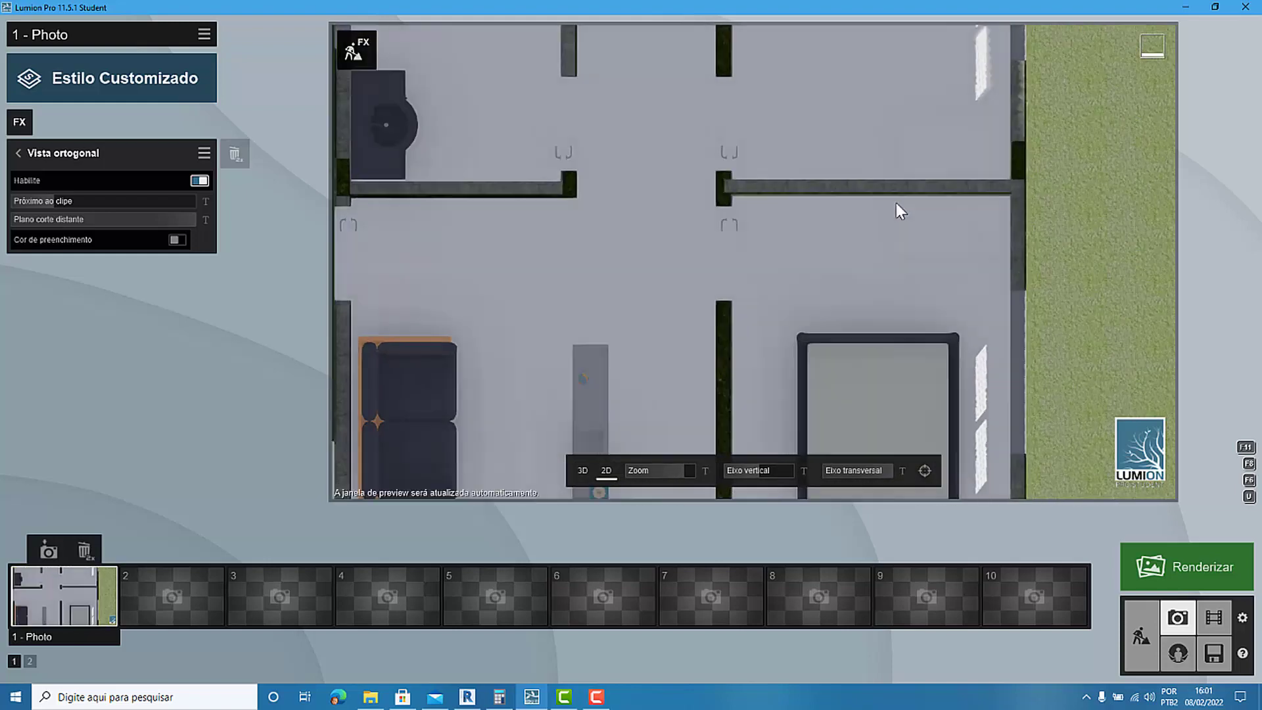
scroll(825, 167, "up", 3)
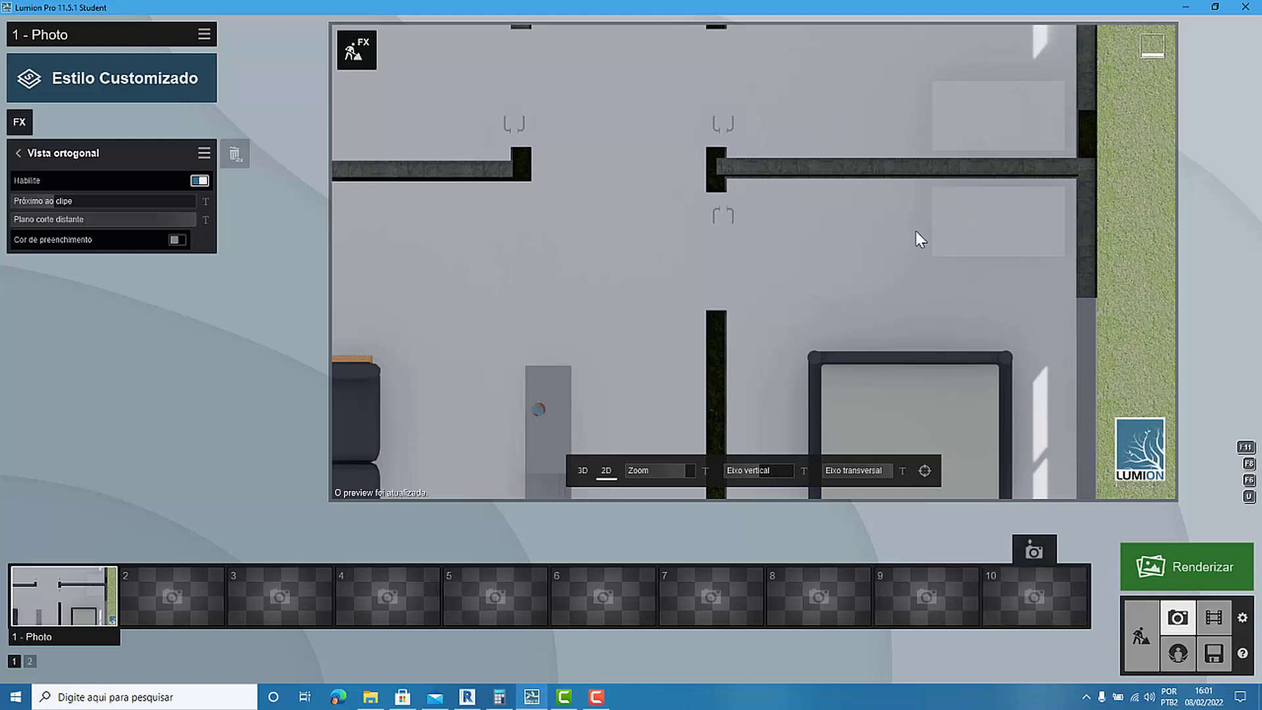
scroll(875, 322, "down", 10)
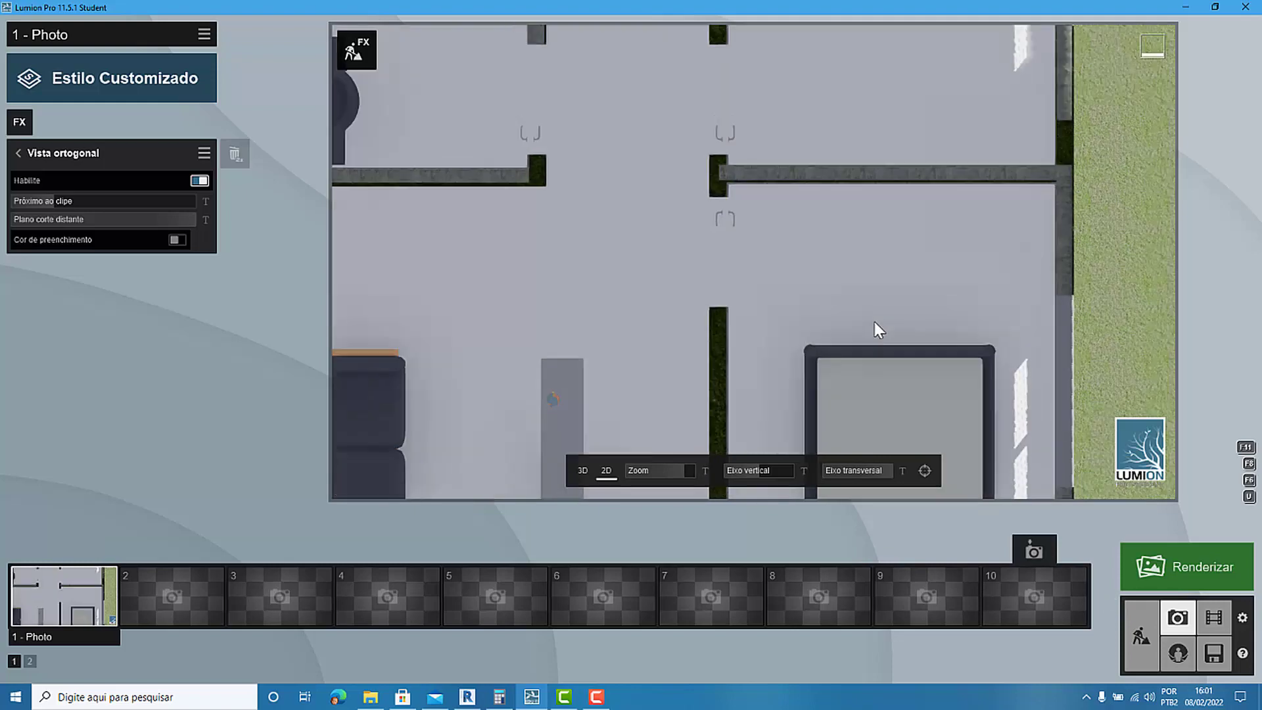
scroll(739, 285, "down", 2)
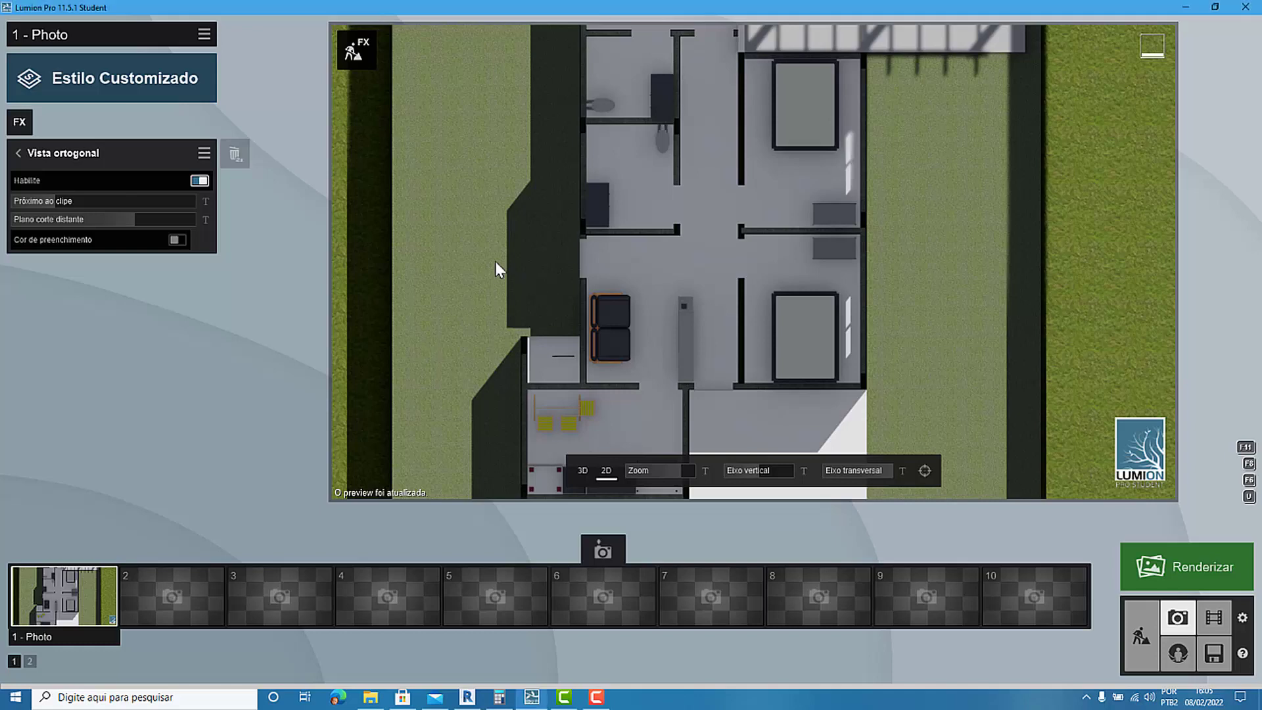
scroll(495, 262, "down", 5)
scroll(497, 314, "down", 2)
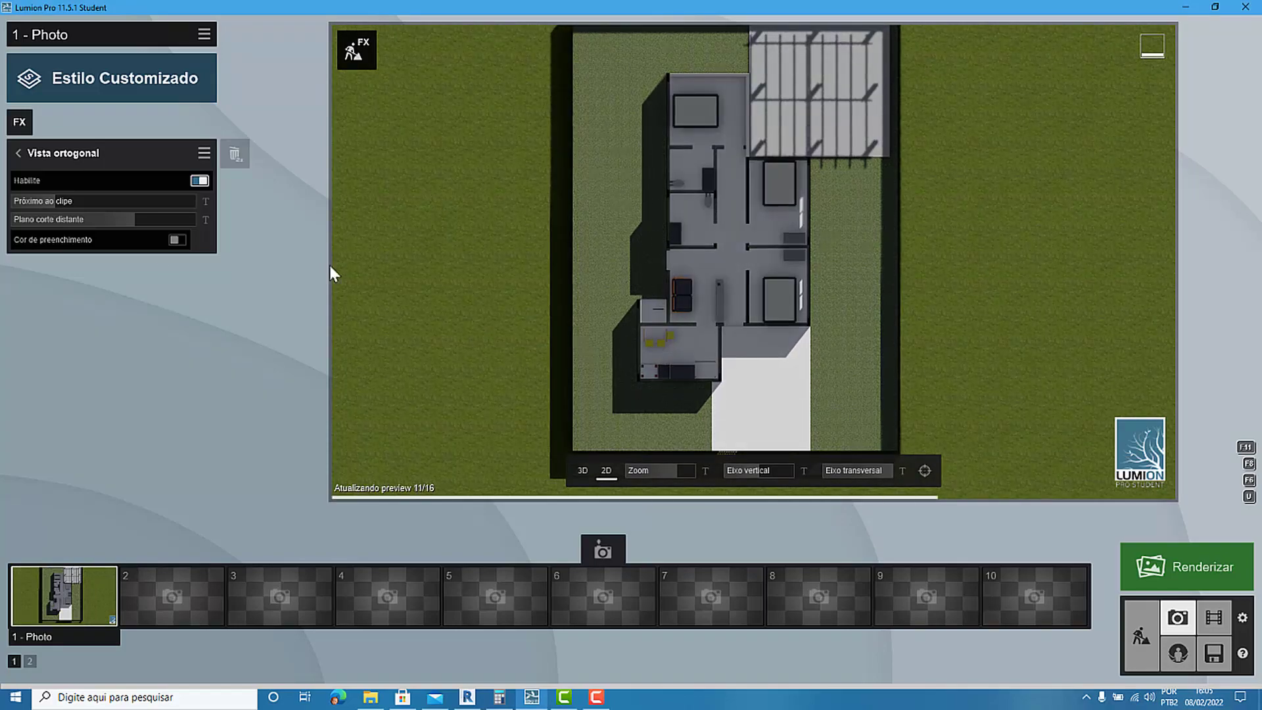
Lower the near clip to bring the roof back, and raise it again to cut the house open at room level.
left_click(54, 200)
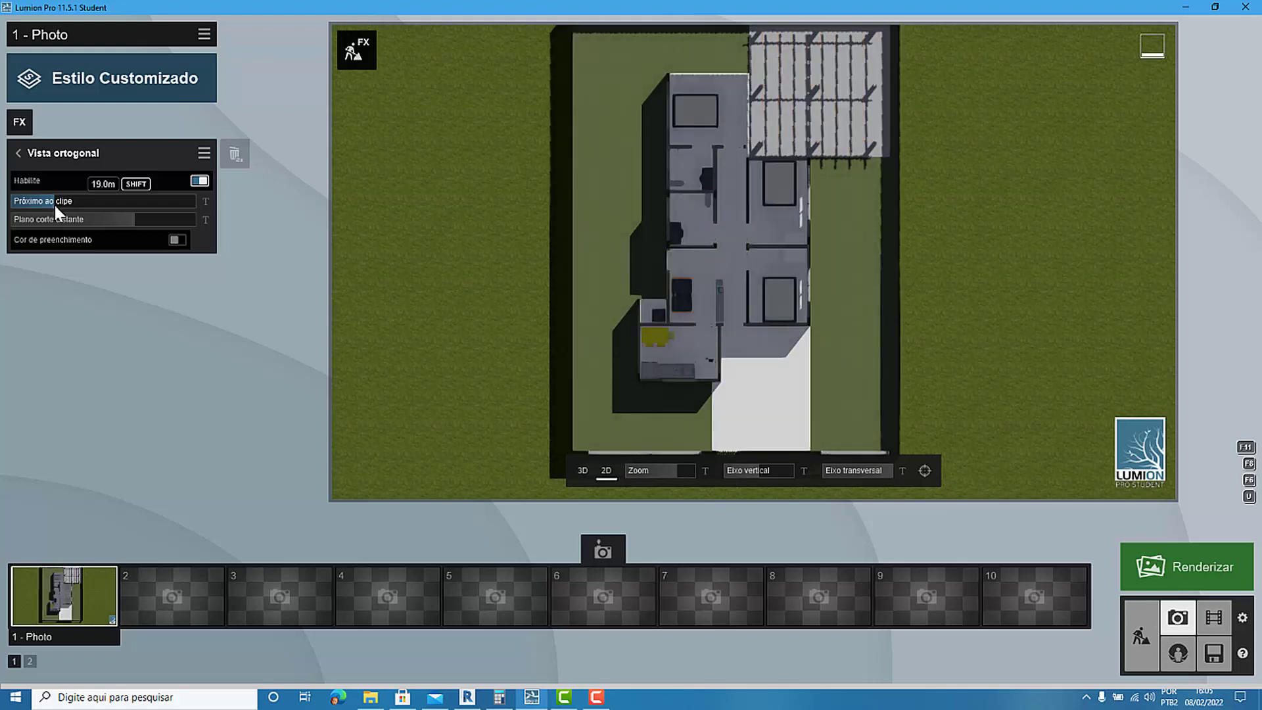
left_click_drag(54, 203, 50, 208)
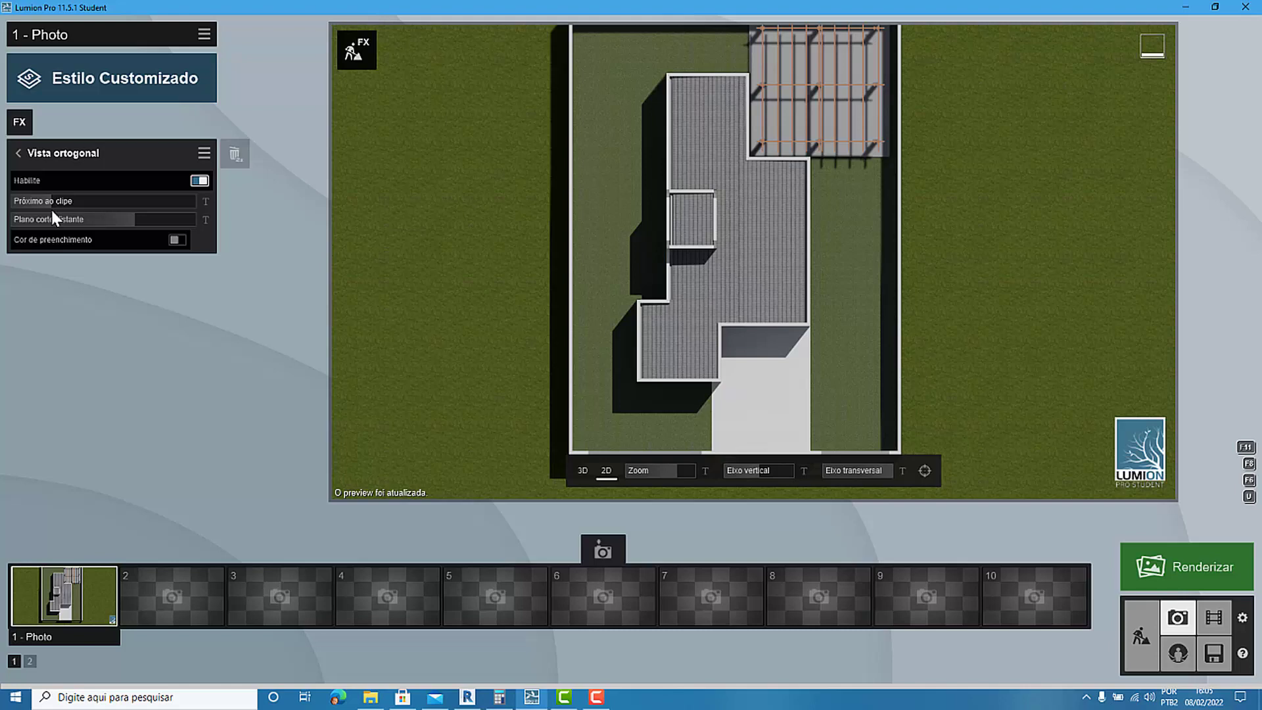
scroll(25, 197, "up", 2)
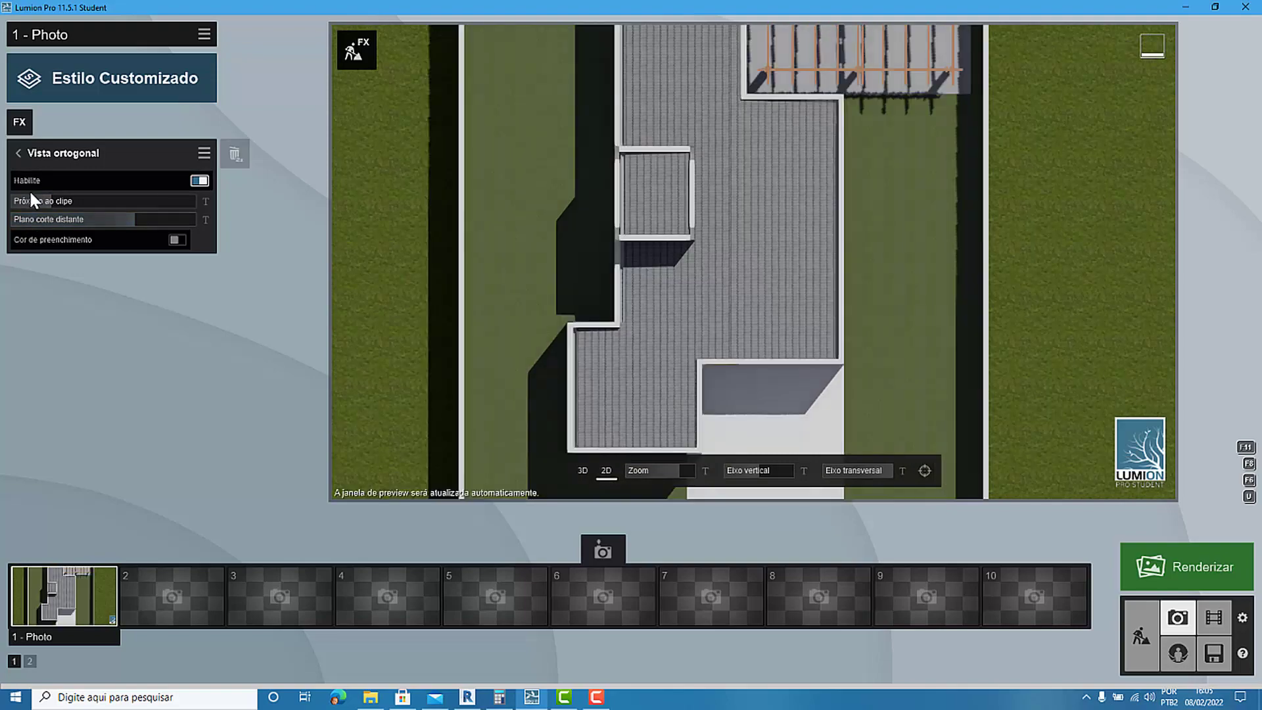
scroll(30, 192, "up", 1)
mouse_move(51, 207)
left_mouse_down()
mouse_move(38, 208)
mouse_move(54, 211)
left_mouse_up()
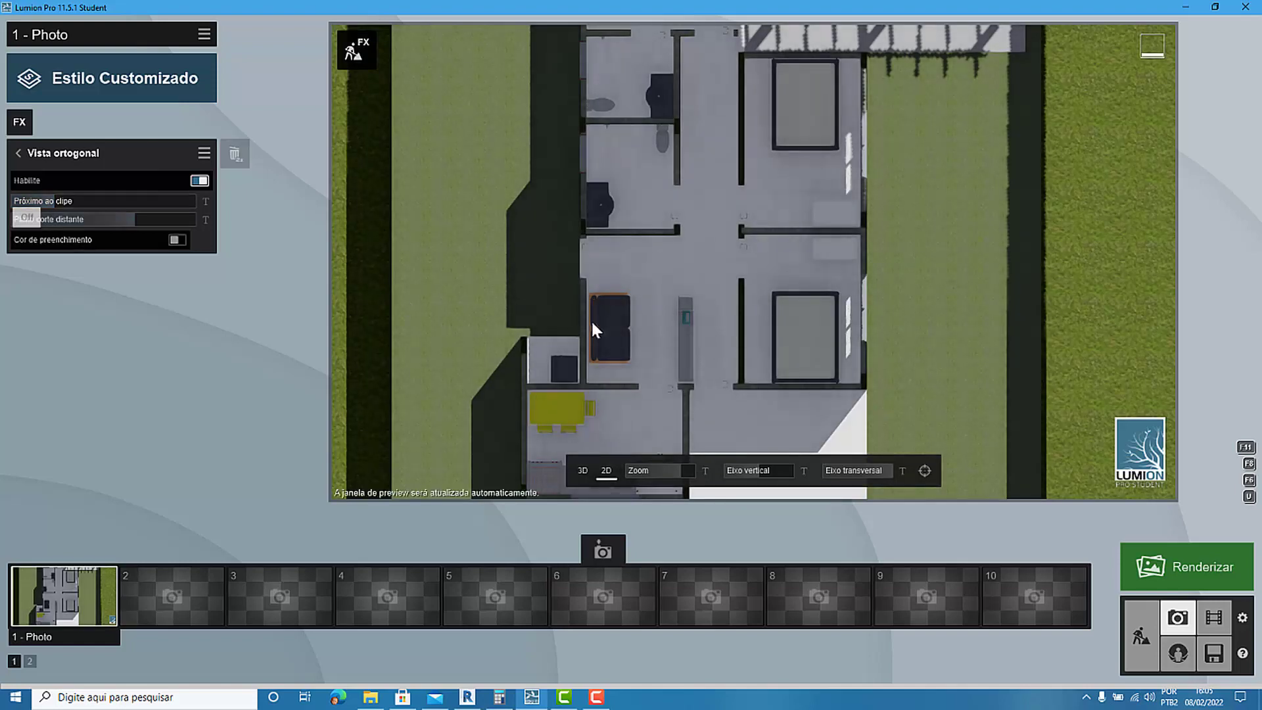
scroll(591, 329, "down", 3)
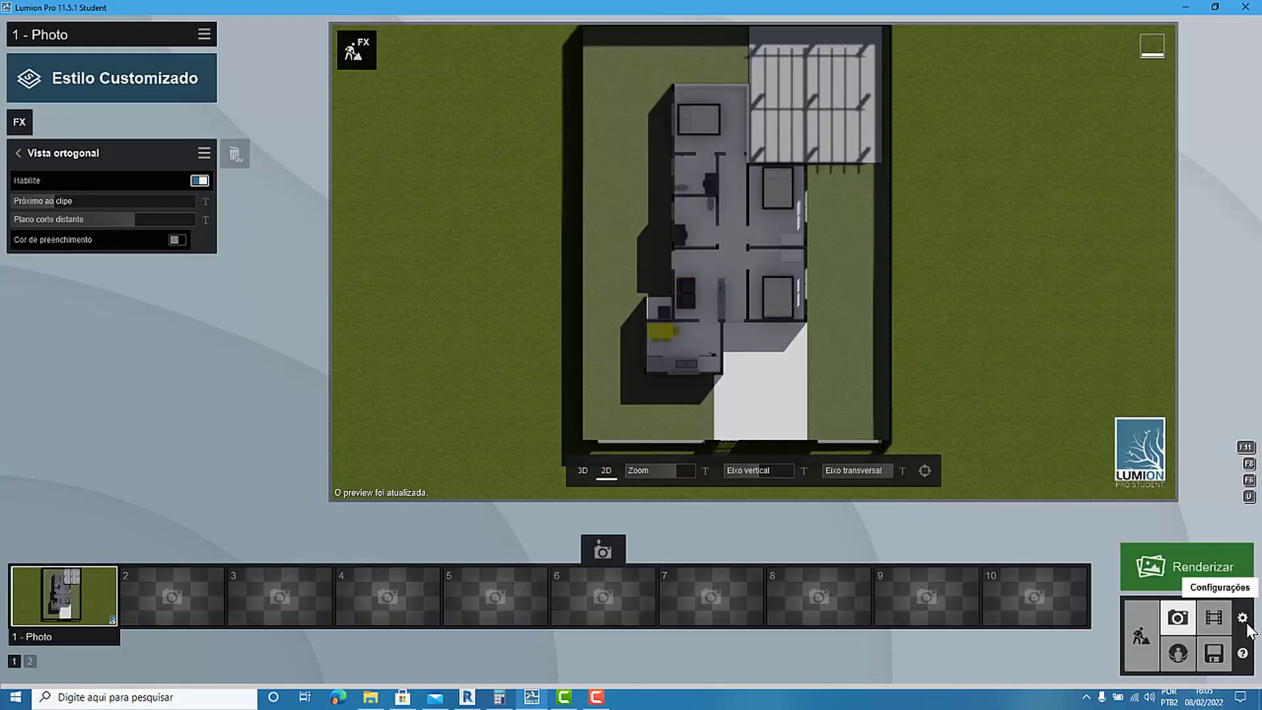
Apply the Nublado style to photo 1 and frame the cut plan more closely.
left_click(1243, 618)
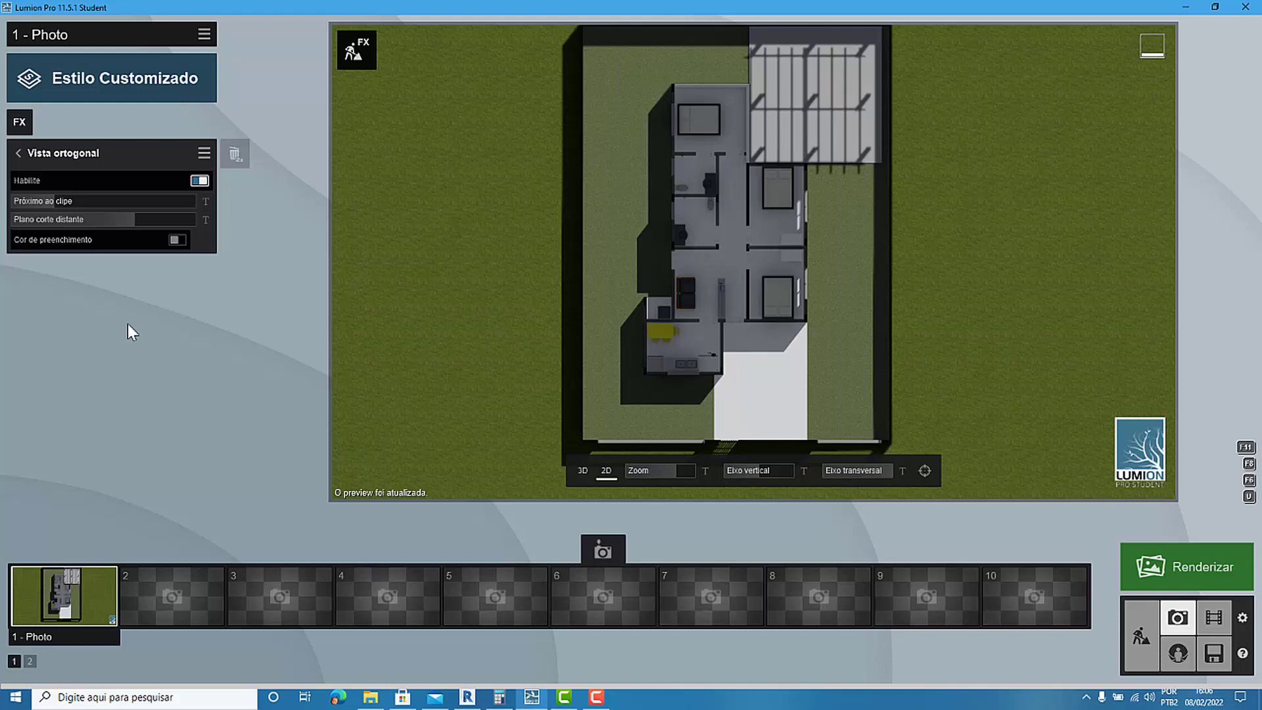
left_click(60, 84)
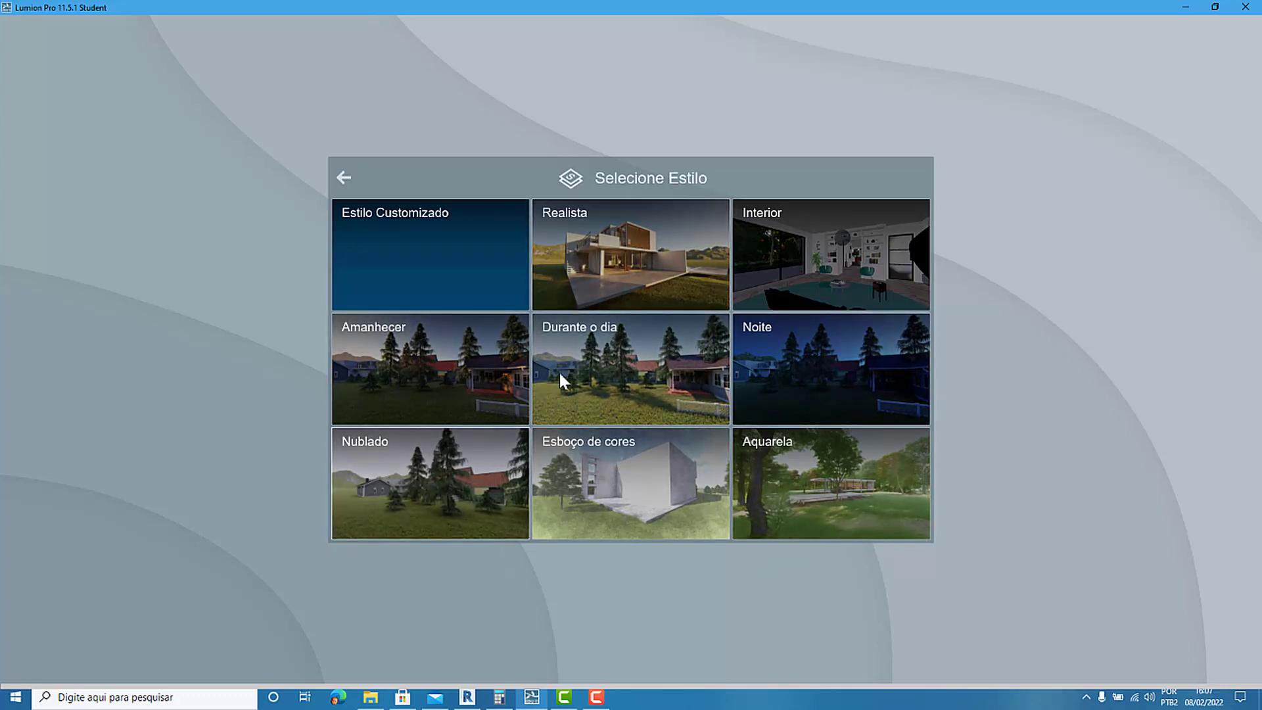
left_click(449, 480)
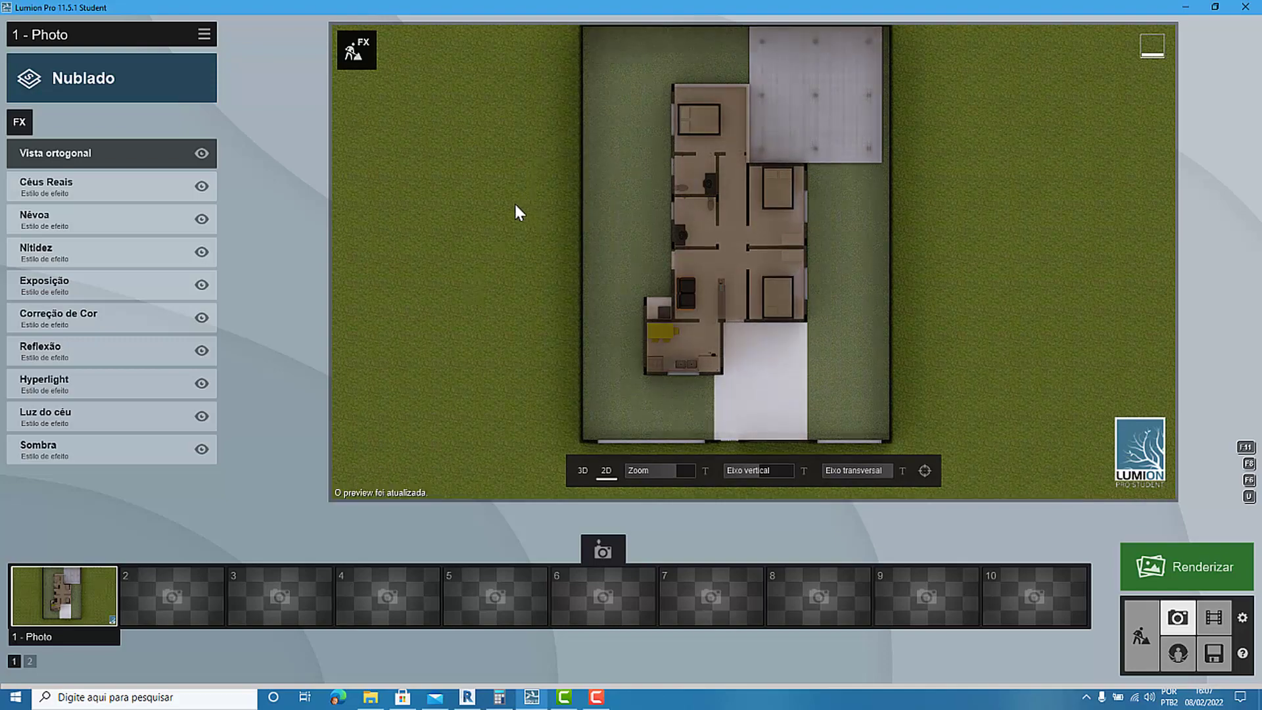
scroll(775, 196, "up", 2)
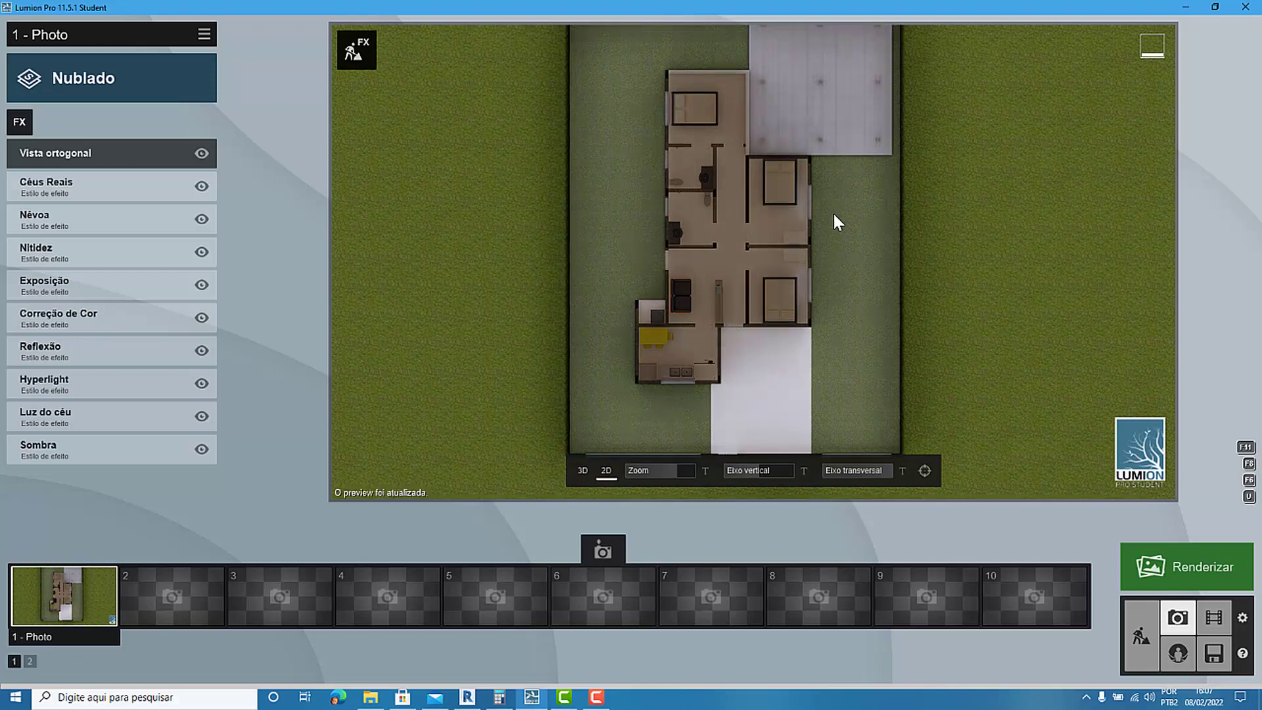
scroll(831, 198, "up", 2)
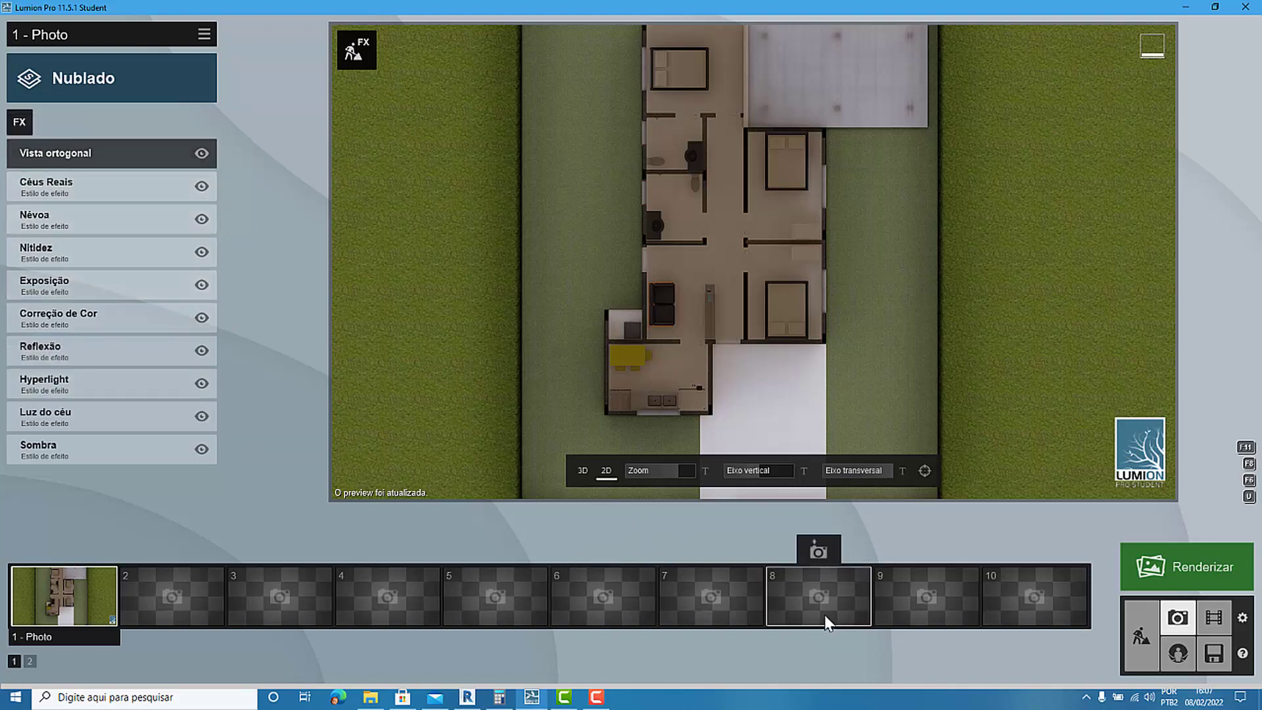
Switch to Revit, look at the house and its section box from a lower 3D angle, and return to Lumion.
left_click(468, 697)
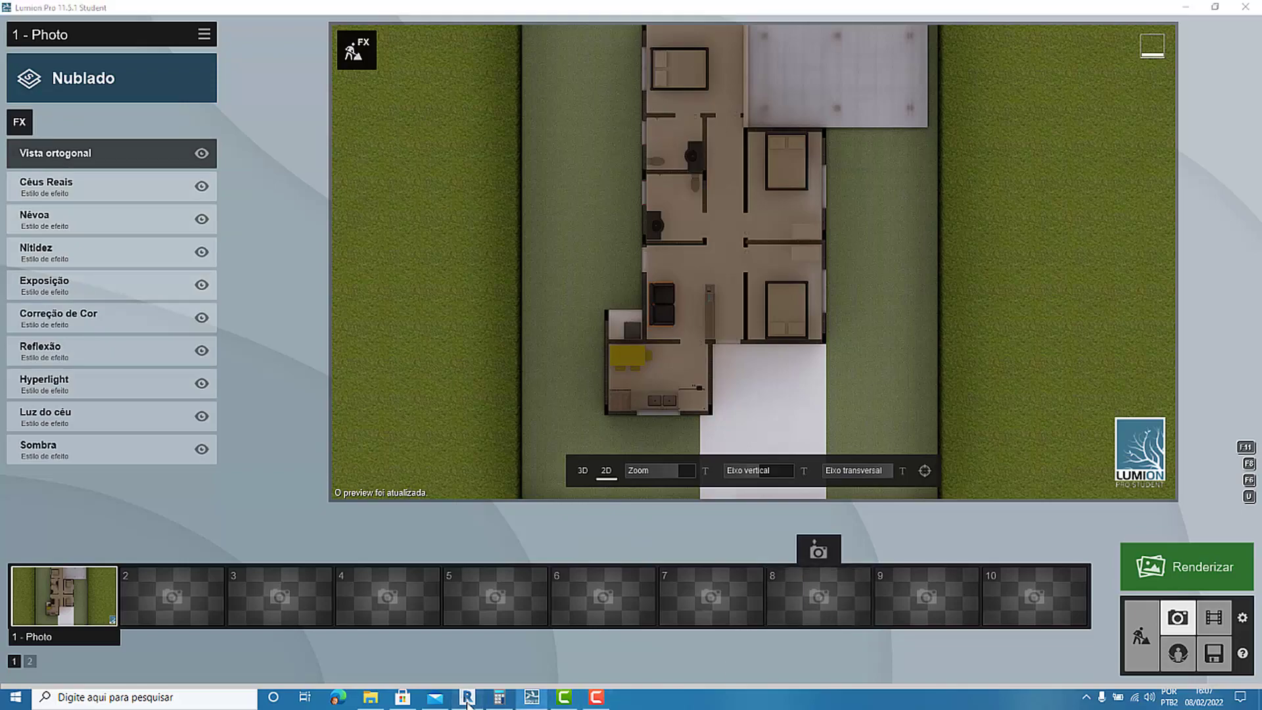
scroll(557, 283, "down", 2)
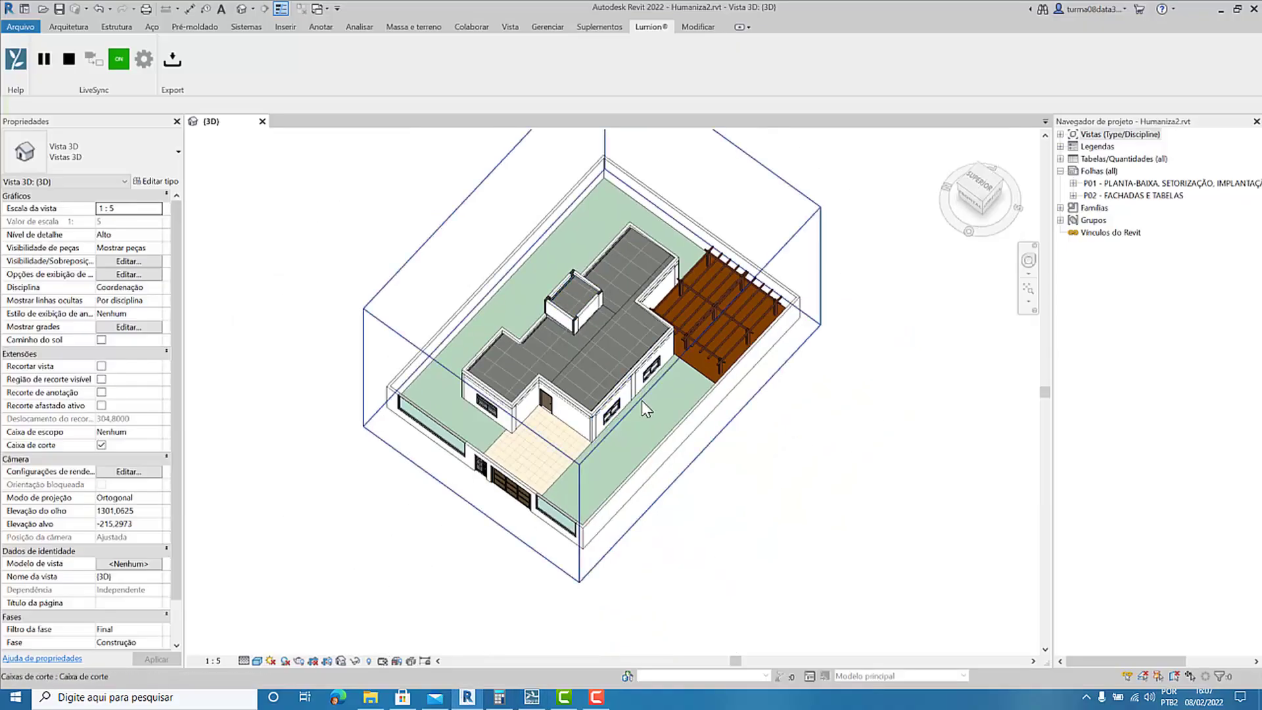
middle_click_drag(642, 398, 791, 414, "shift")
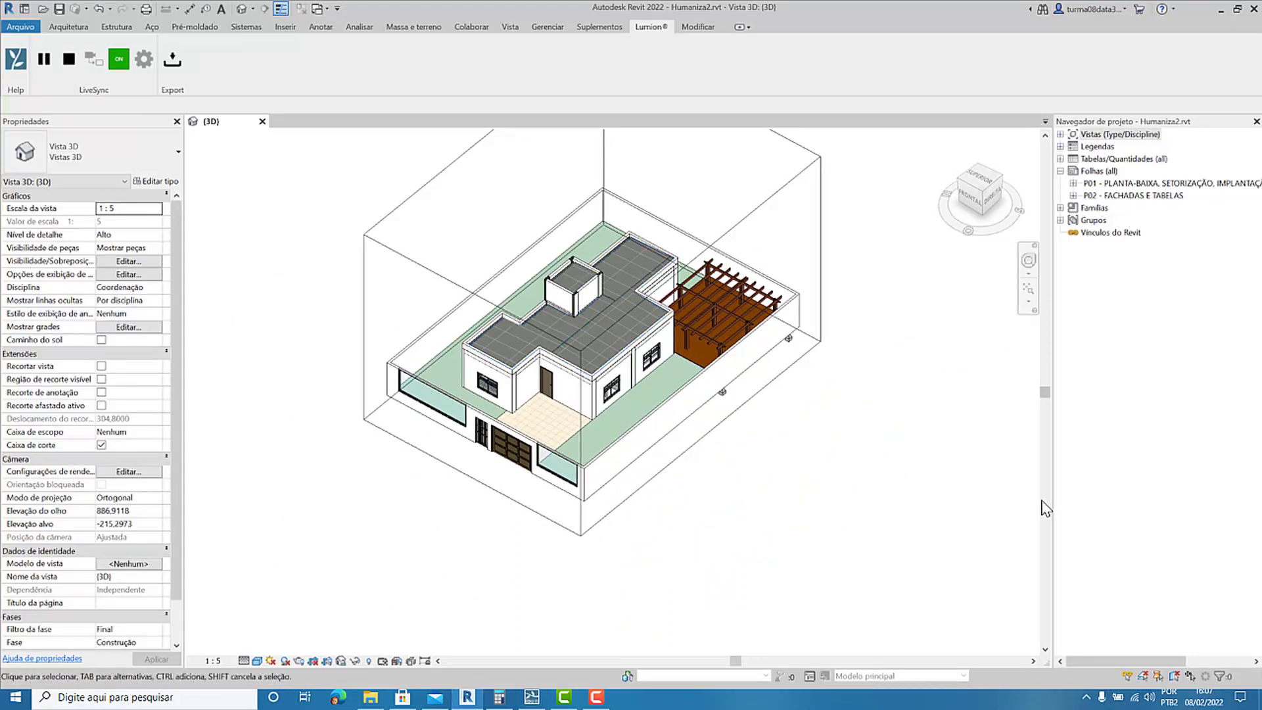
left_click(565, 696)
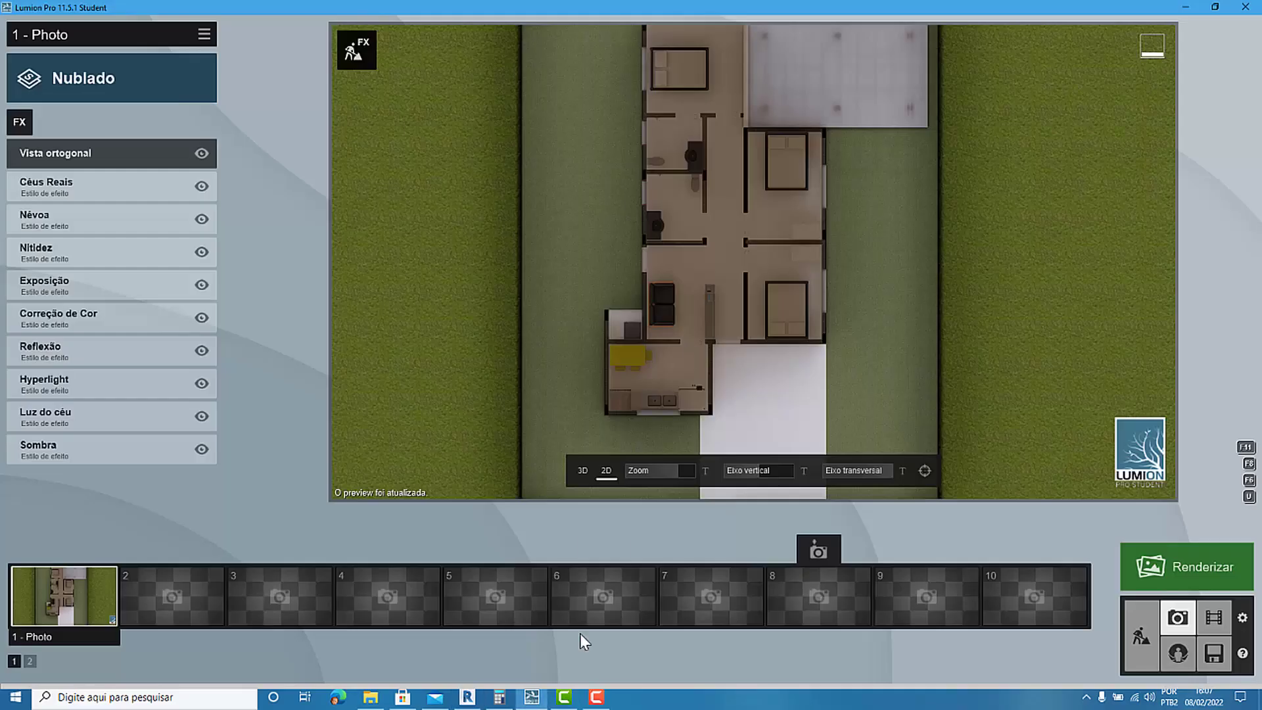
Open the Vista ortogonal effect settings and examine the cut bedrooms and bathrooms at close range.
left_click(100, 151)
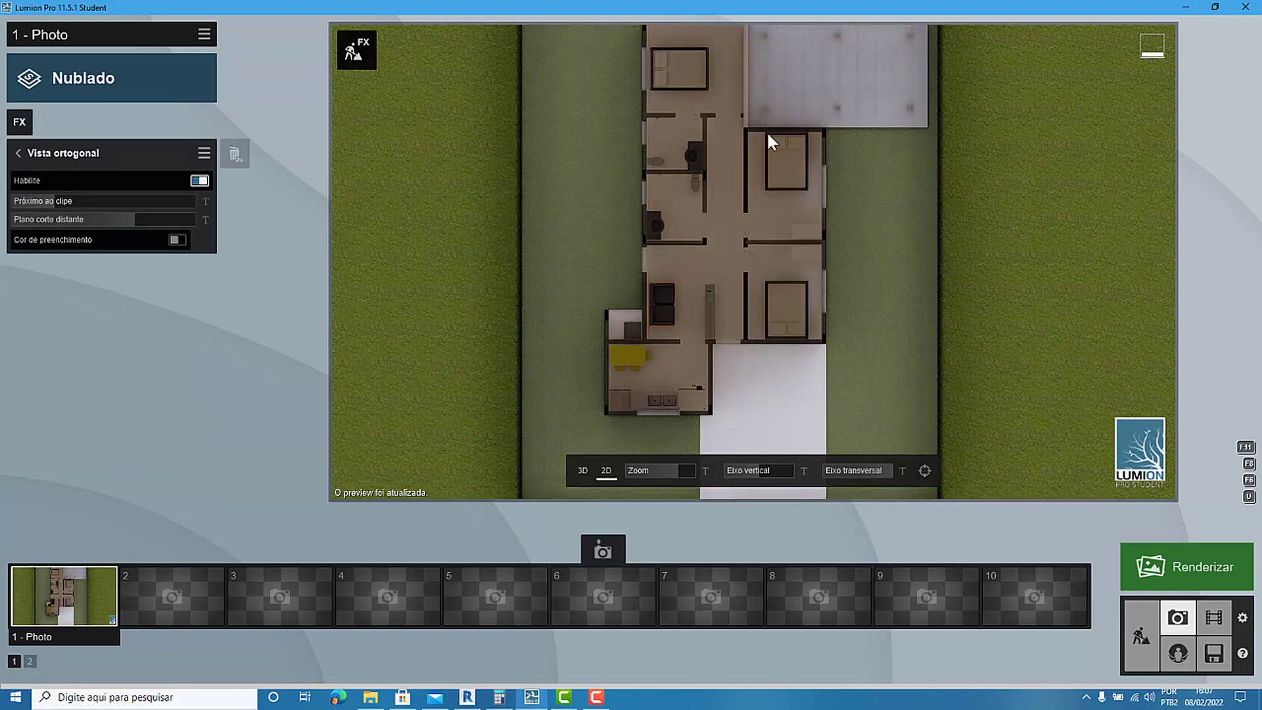
scroll(827, 180, "up", 6)
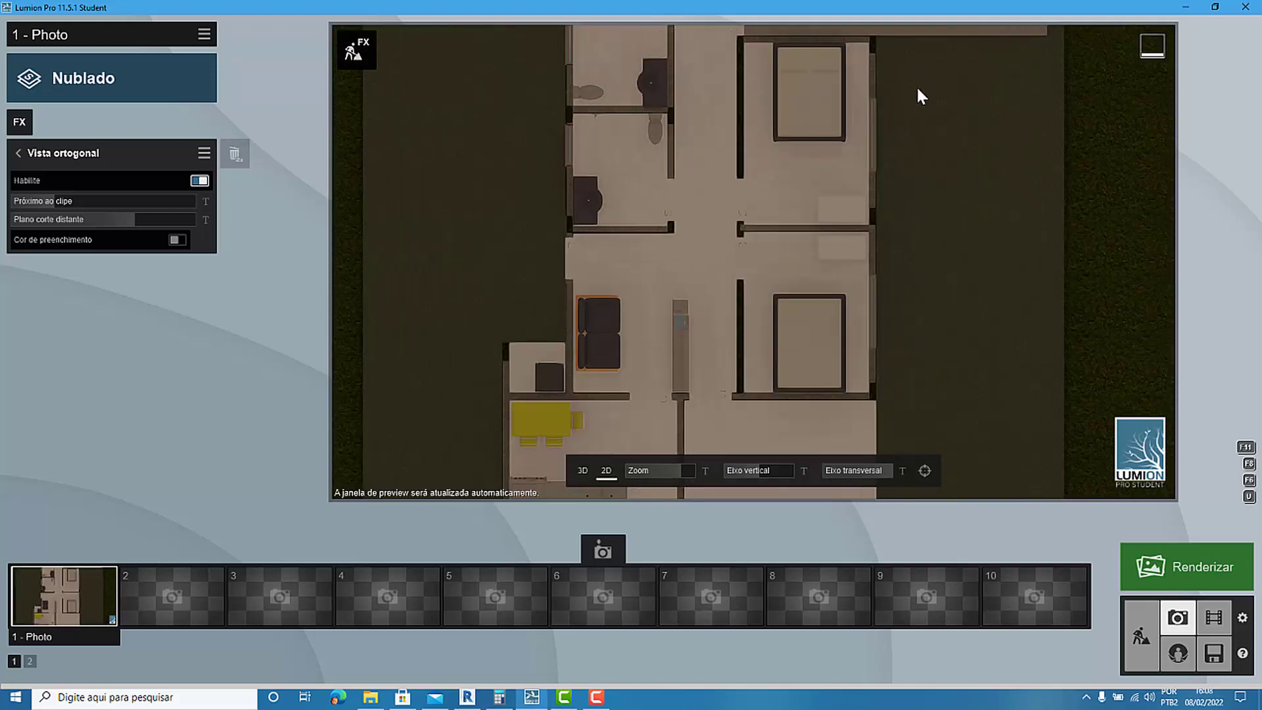
scroll(848, 197, "up", 6)
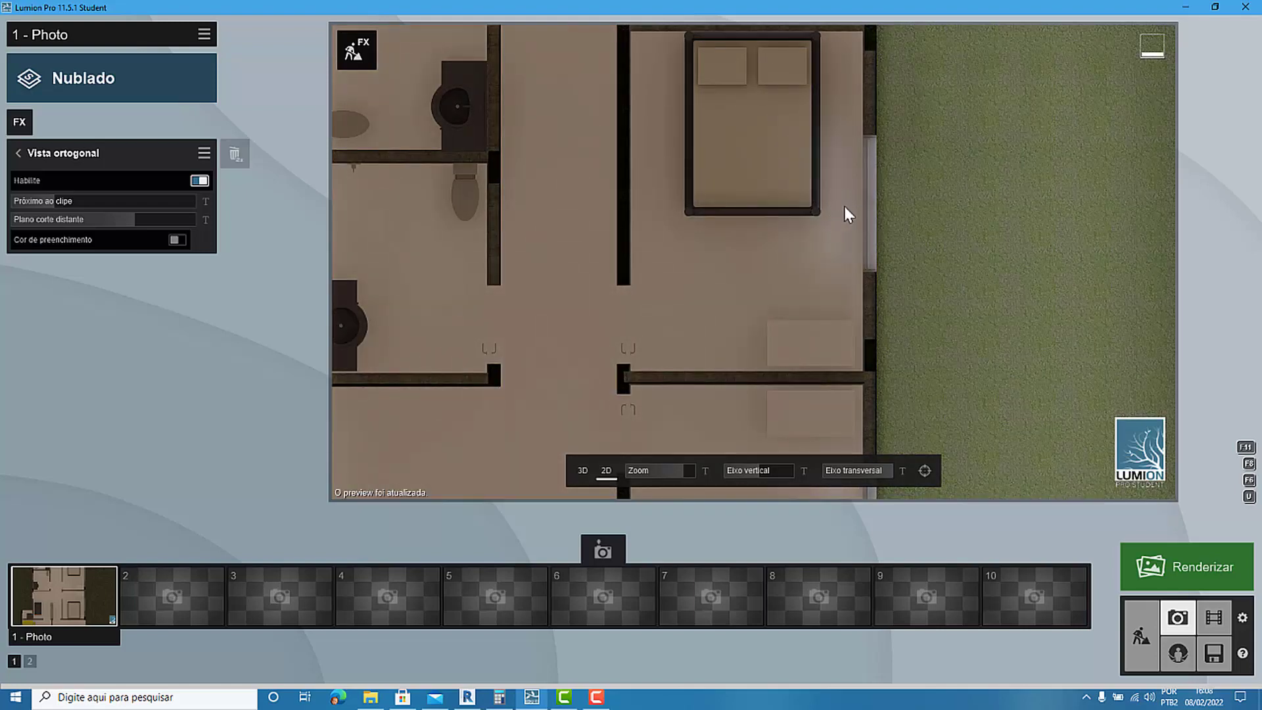
Enter build mode, temporarily hide the wall parts category in Revit, and view the opened house in Lumion from a low 3D angle.
left_click(1142, 637)
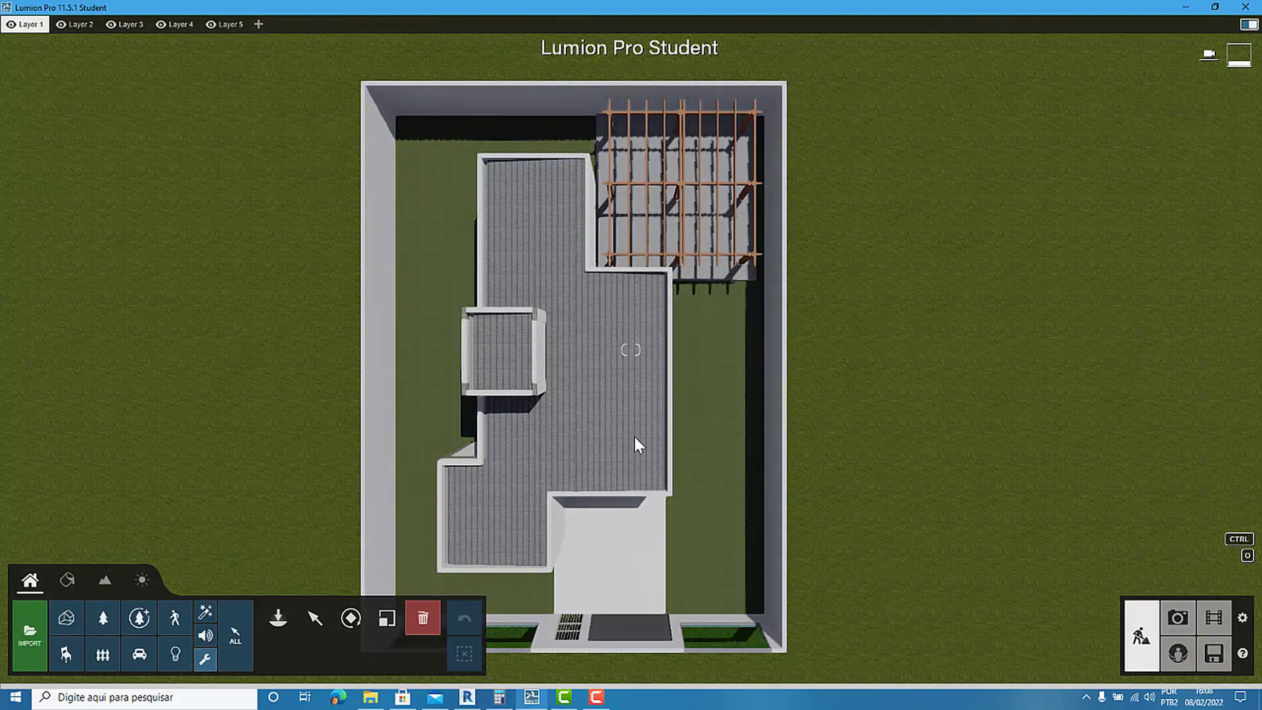
left_click(469, 697)
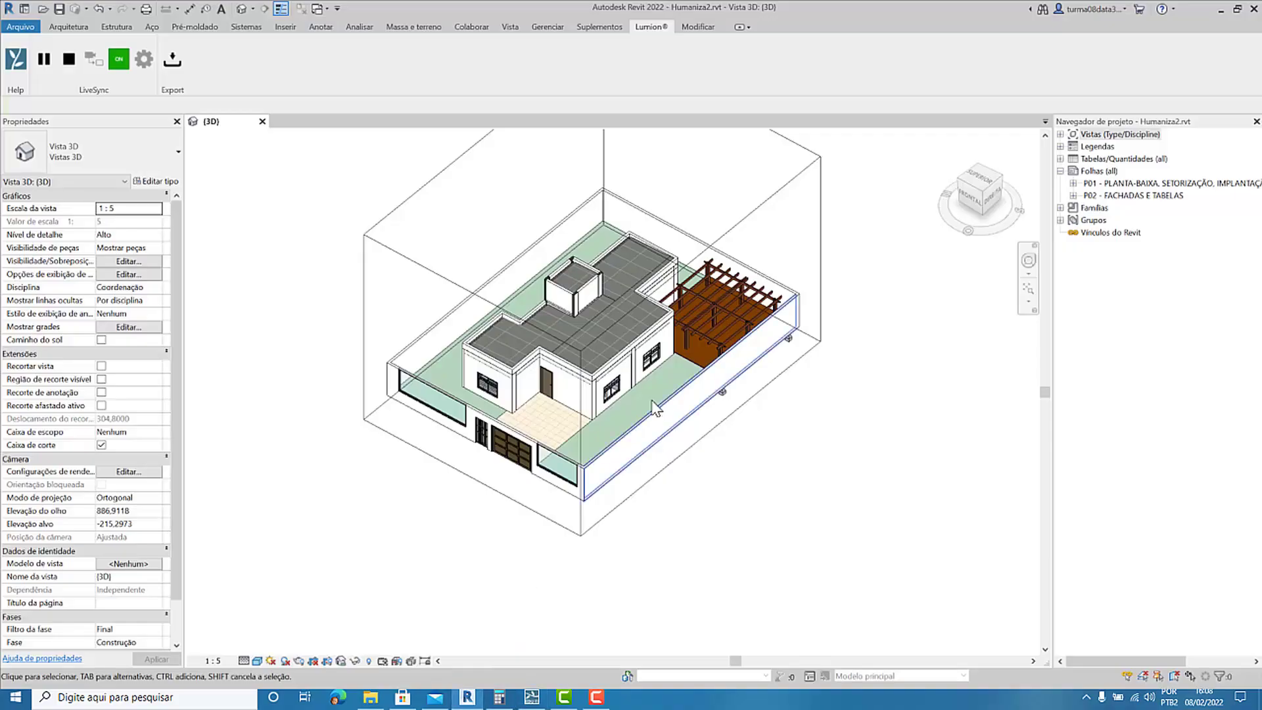
left_click(568, 382)
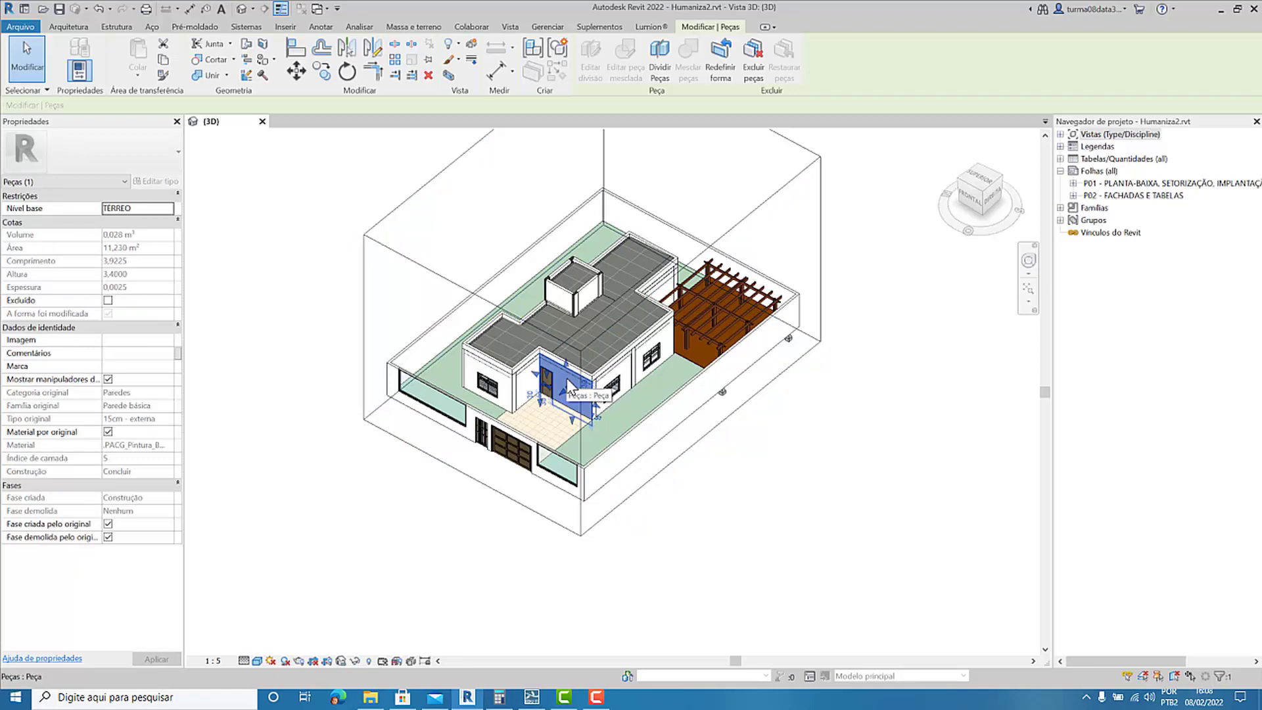
key("h")
key("h")
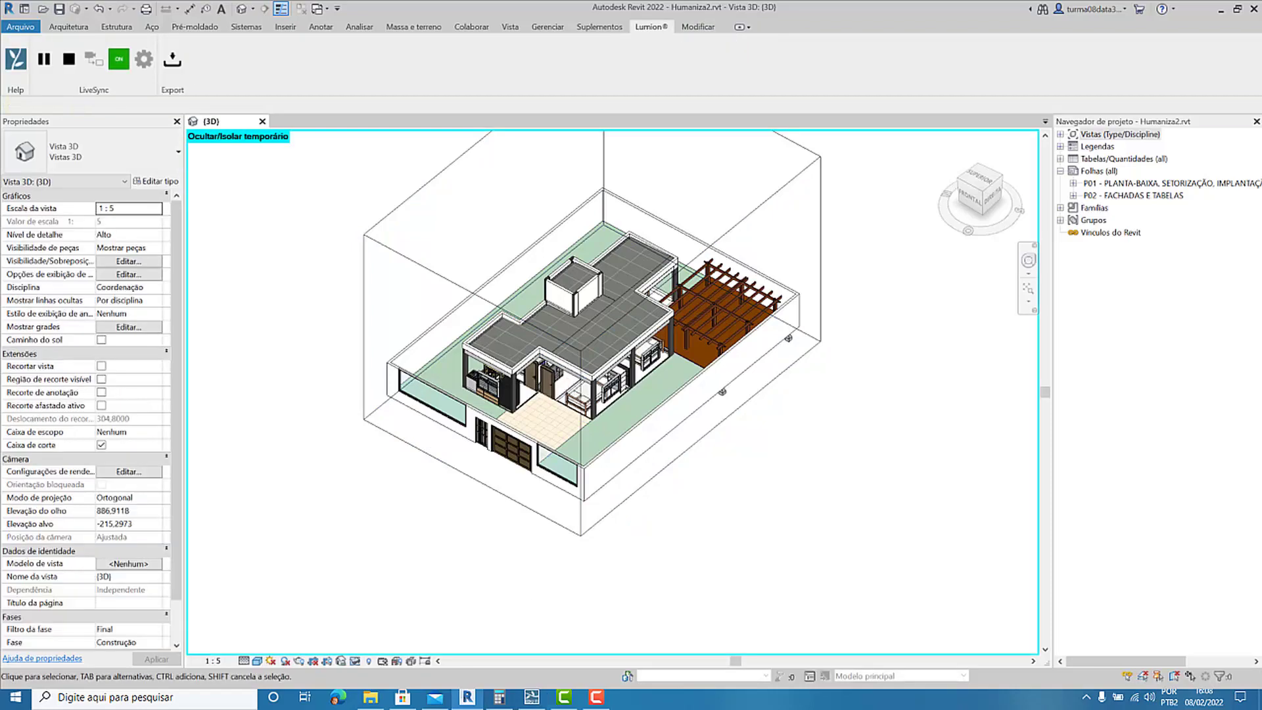
left_click(533, 698)
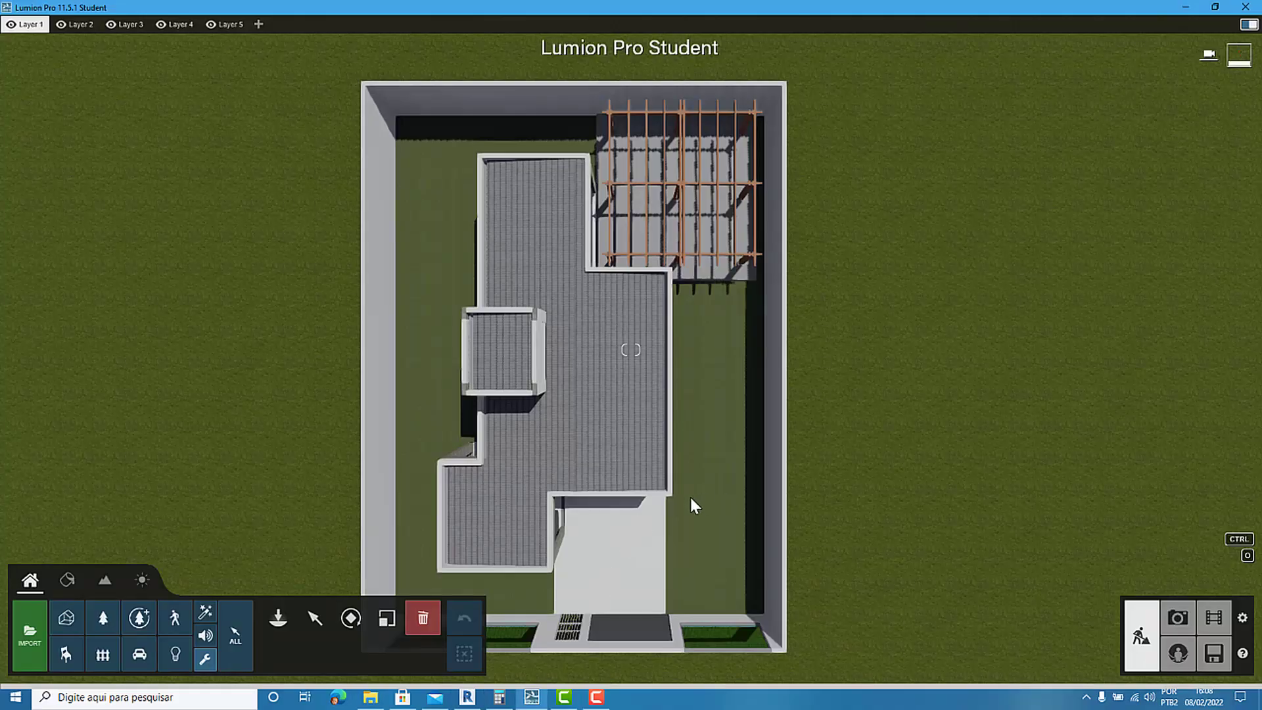
right_click_drag(689, 495, 677, 585)
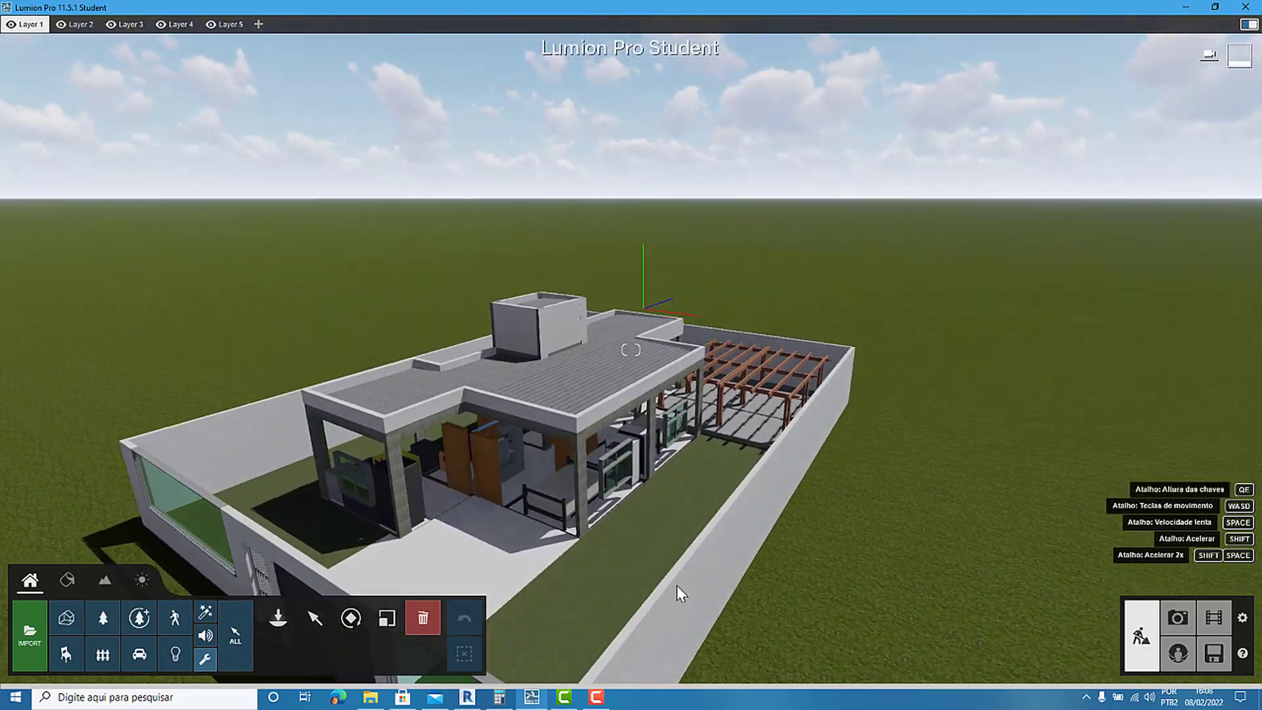
scroll(571, 547, "up", 4)
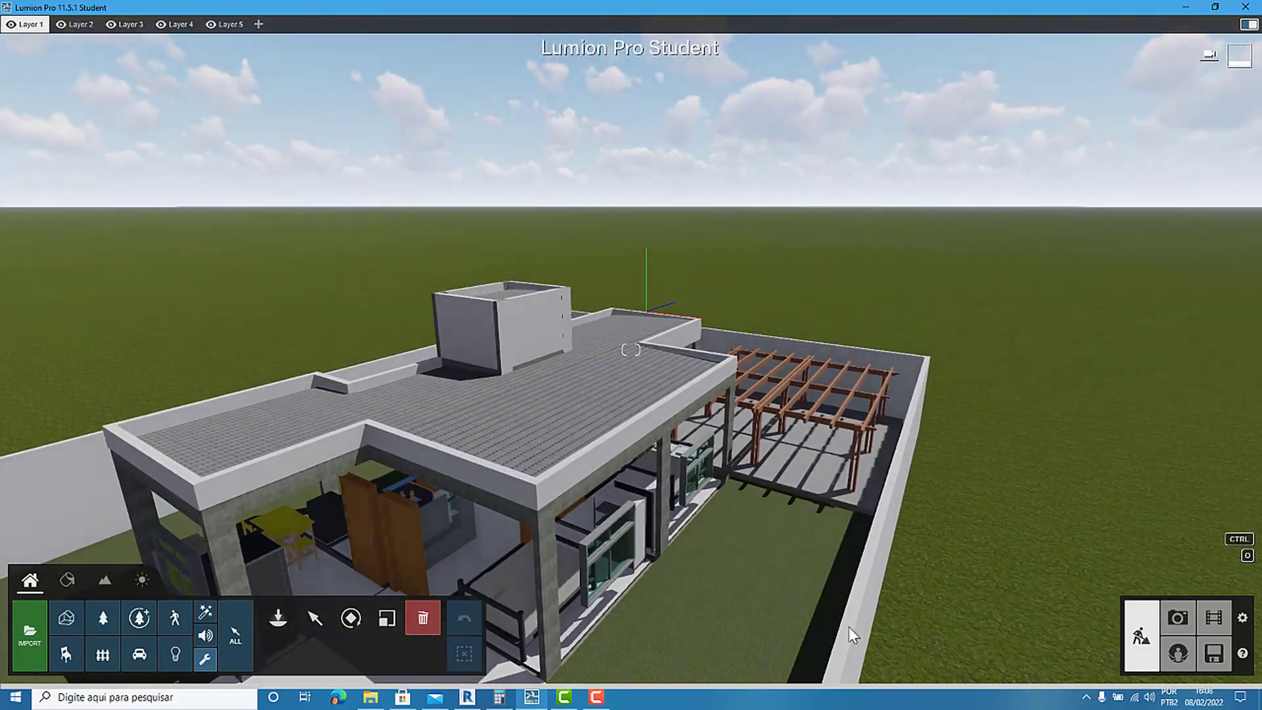
Reset the temporary hide in Revit's 3D view and return to Lumion.
left_click(467, 697)
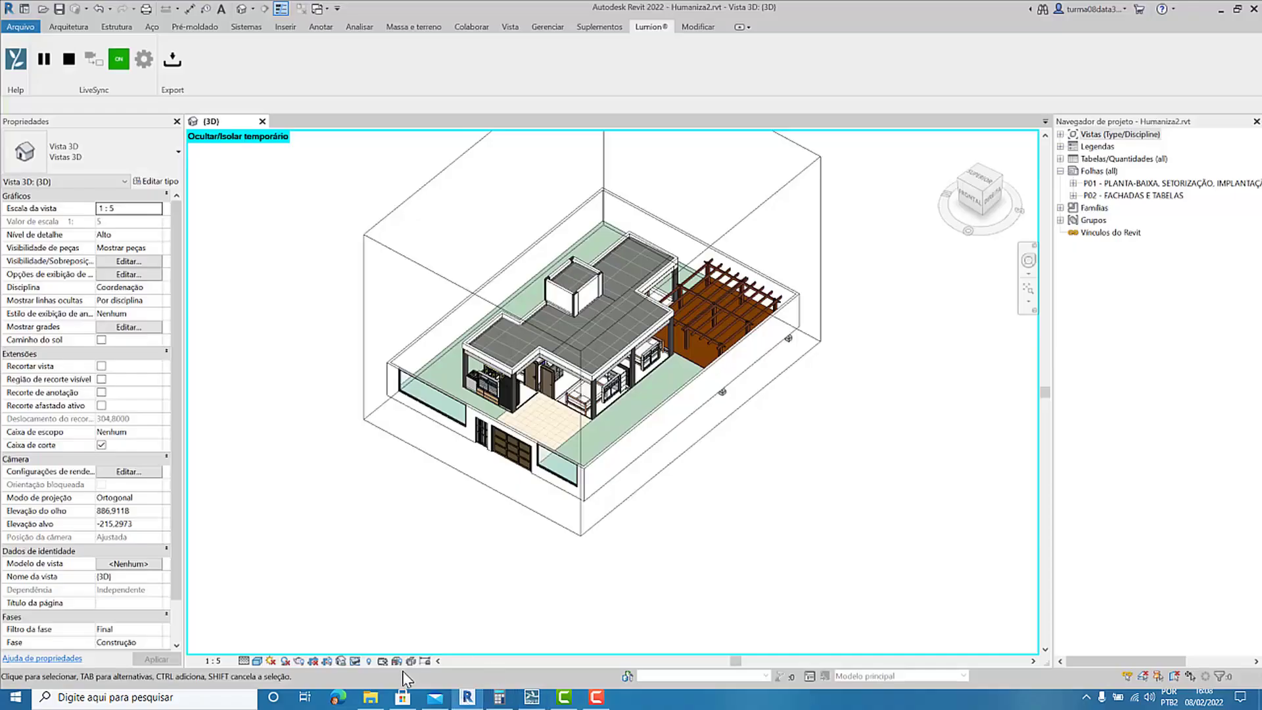
left_click(368, 661)
left_click(427, 570)
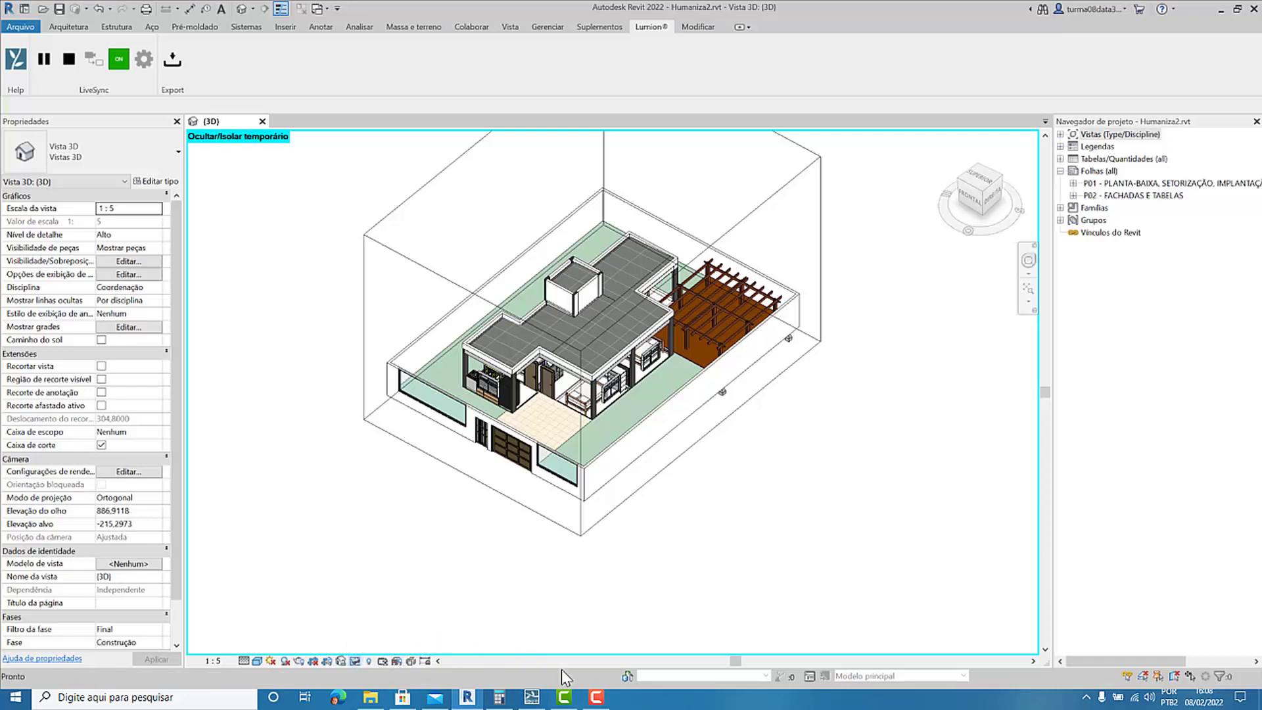
left_click(532, 696)
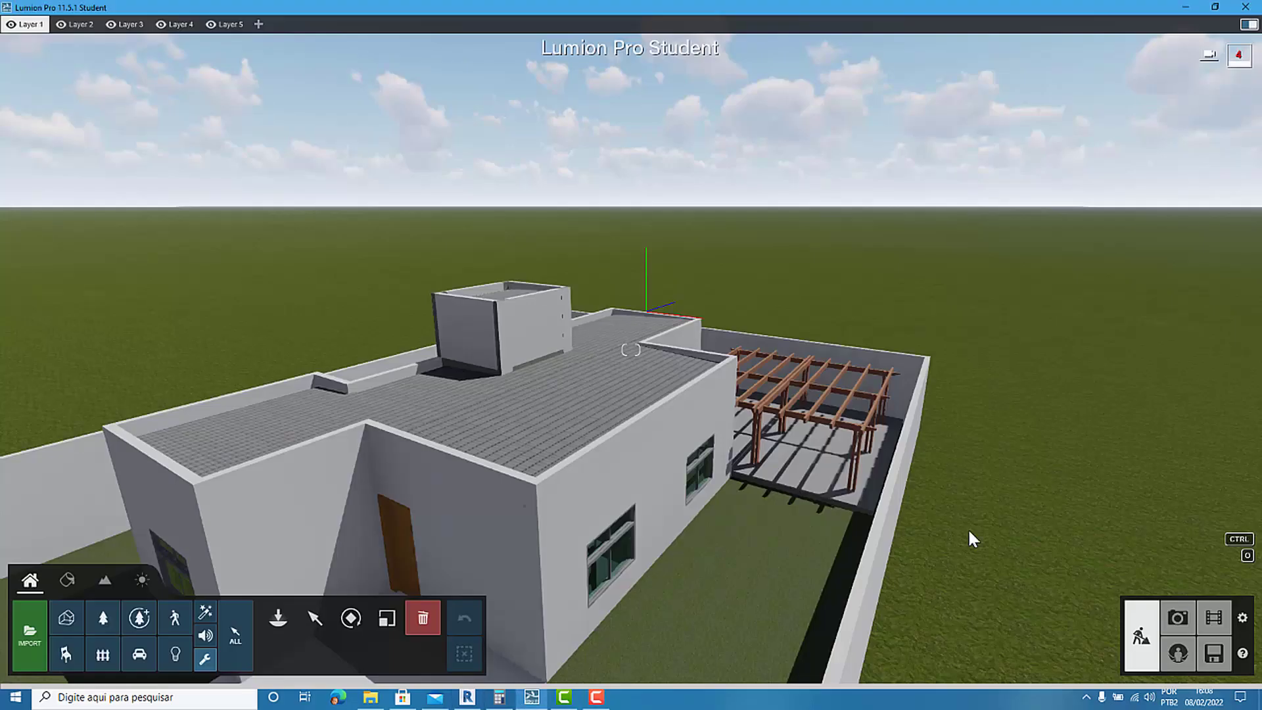
Go back to photo mode, restore the photo 1 camera, and frame the whole cut floor plan.
left_click(1191, 615)
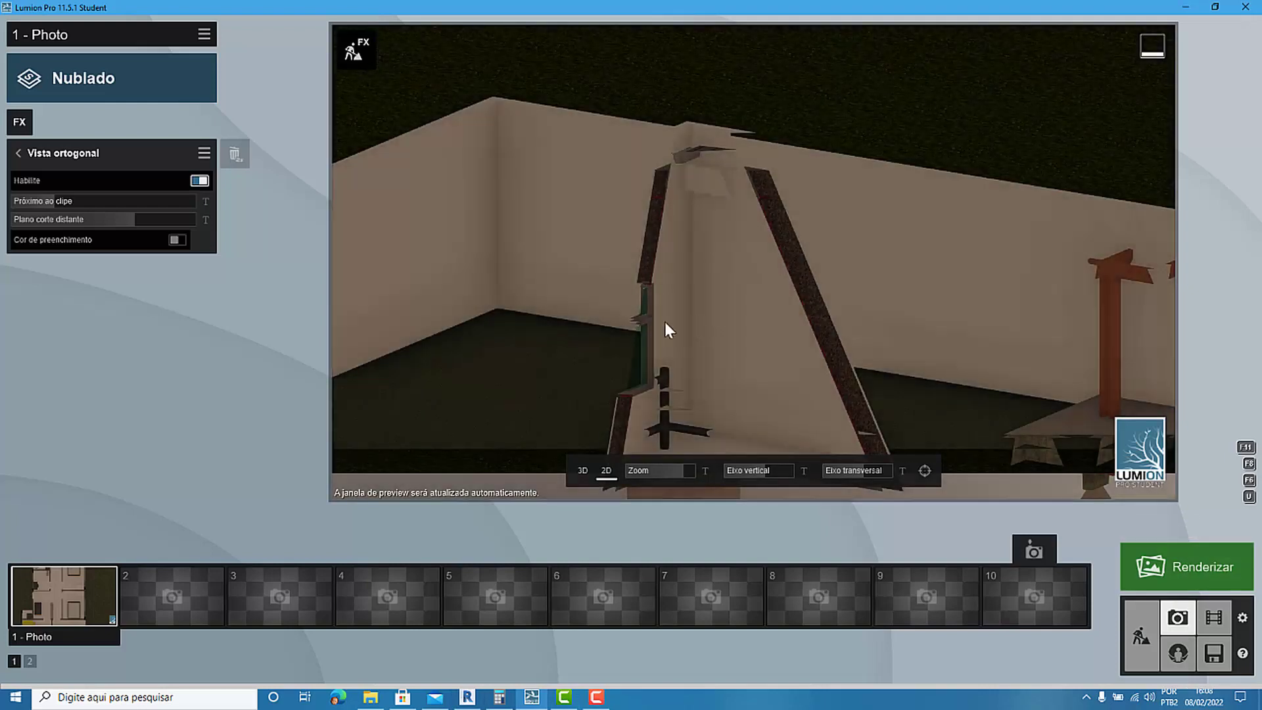
left_click(96, 594)
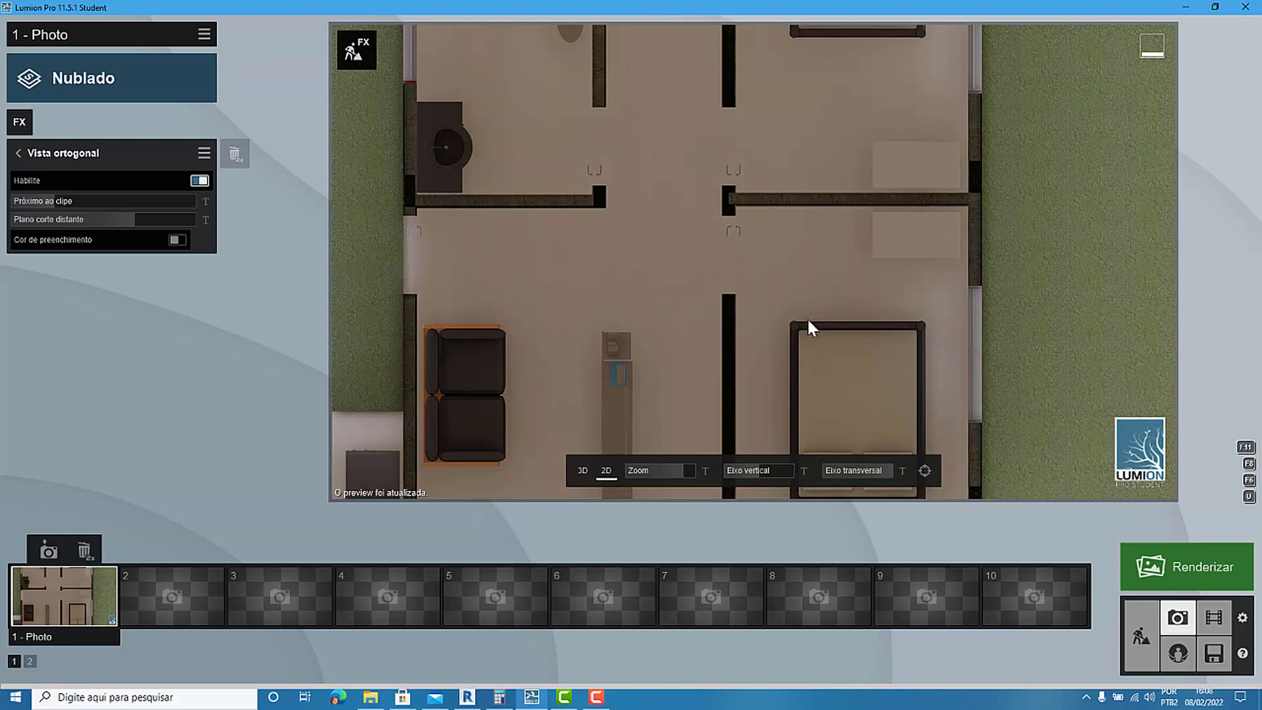
scroll(808, 330, "down", 3)
scroll(592, 349, "down", 3)
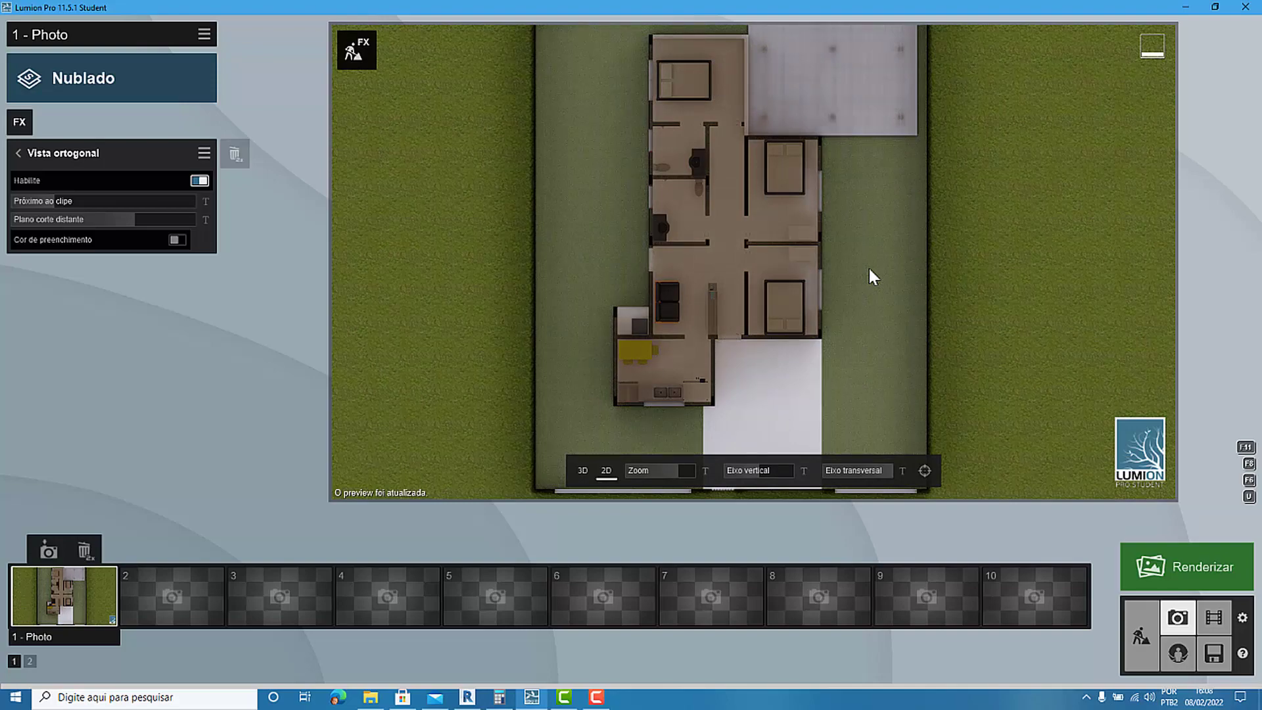
scroll(569, 284, "up", 2)
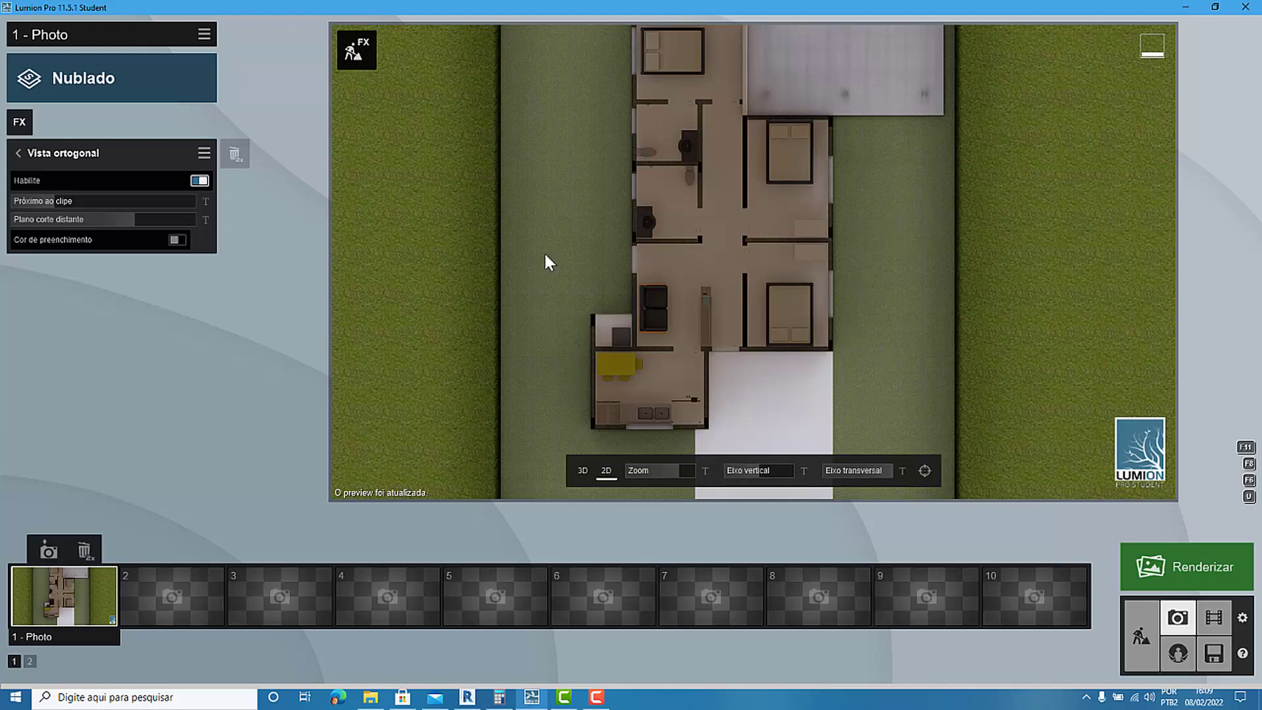
scroll(460, 388, "down", 2)
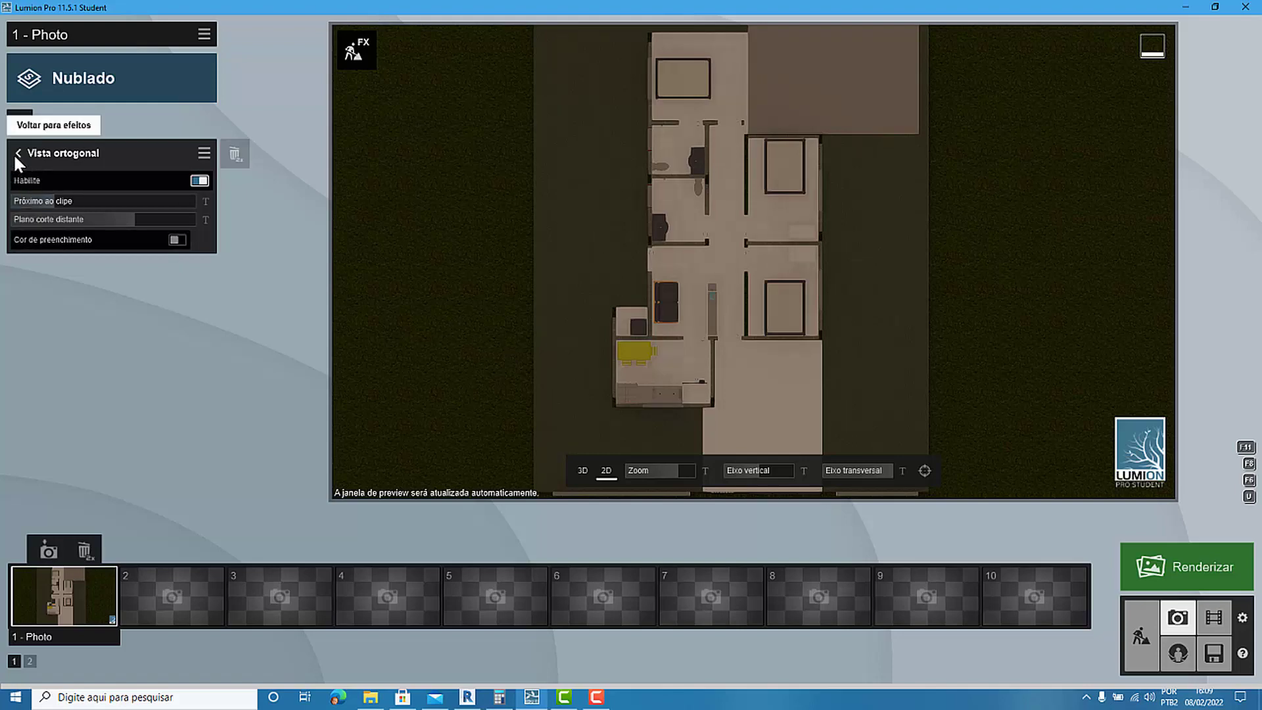
Open the Sombra effect settings, examine the shadows inside the rooms up close, and return to the effects list.
left_click(18, 155)
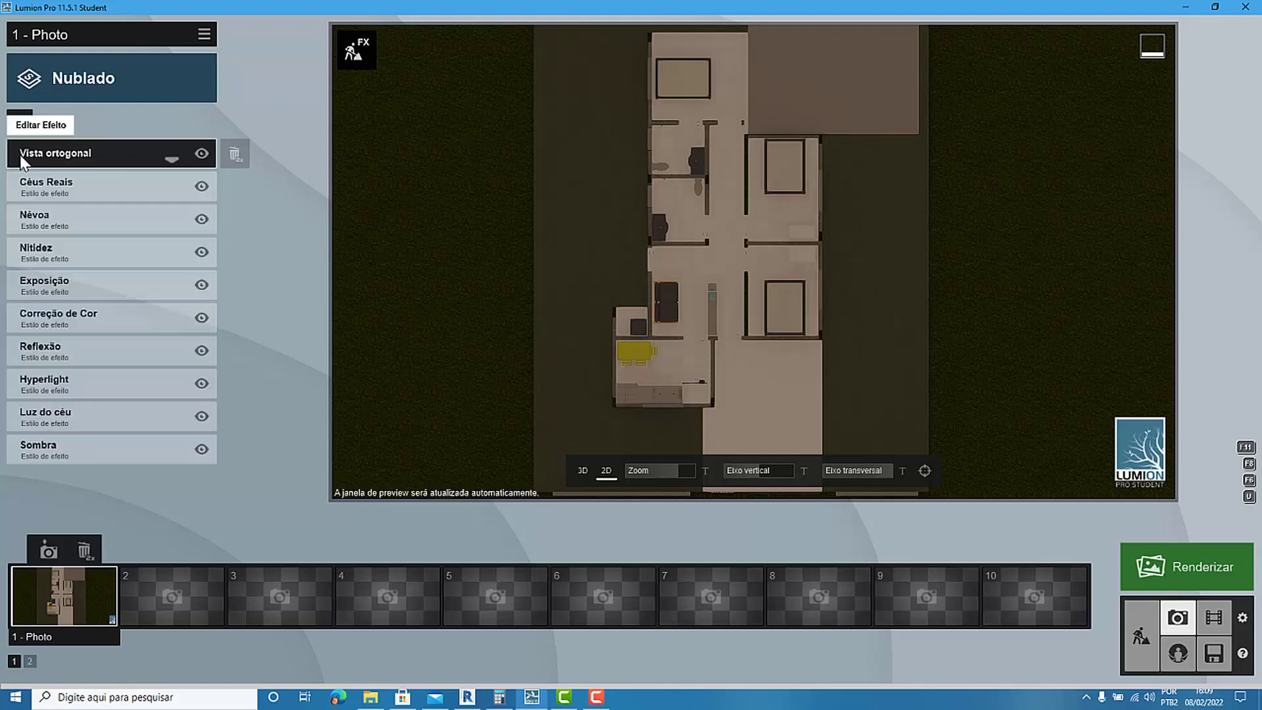
left_click(54, 449)
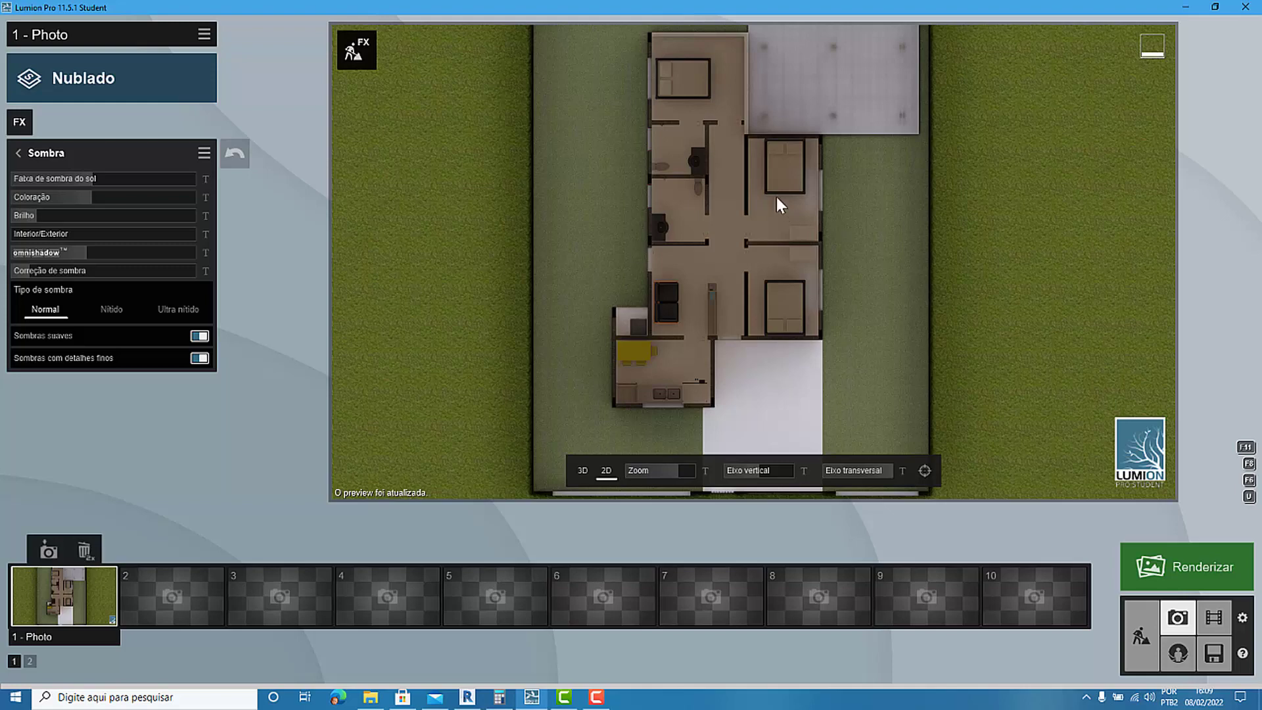
scroll(775, 206, "up", 5)
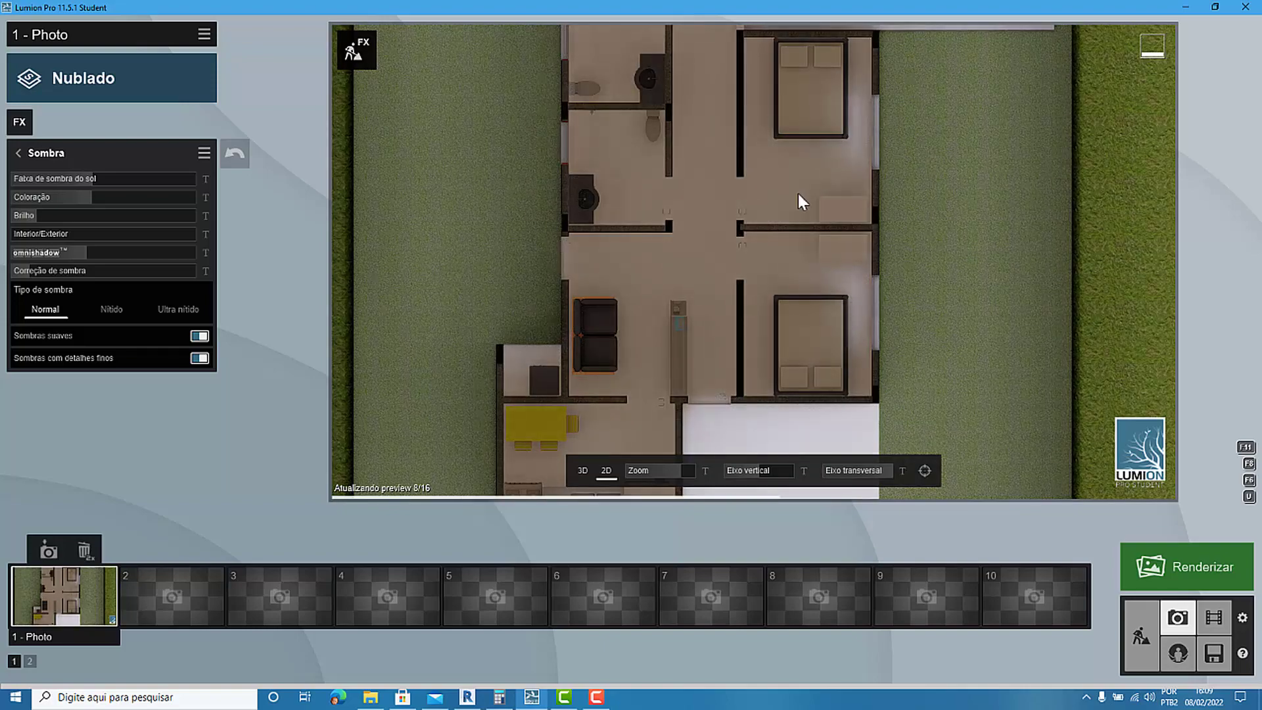
scroll(685, 164, "up", 3)
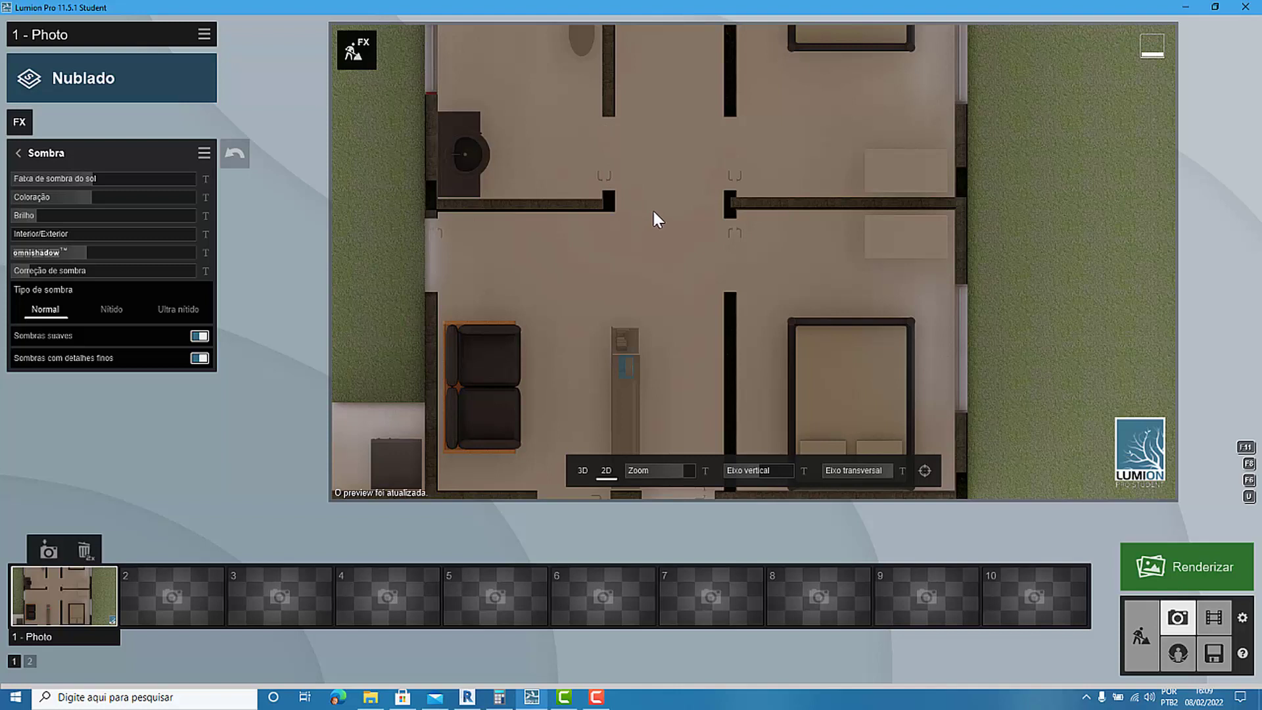
left_click(18, 155)
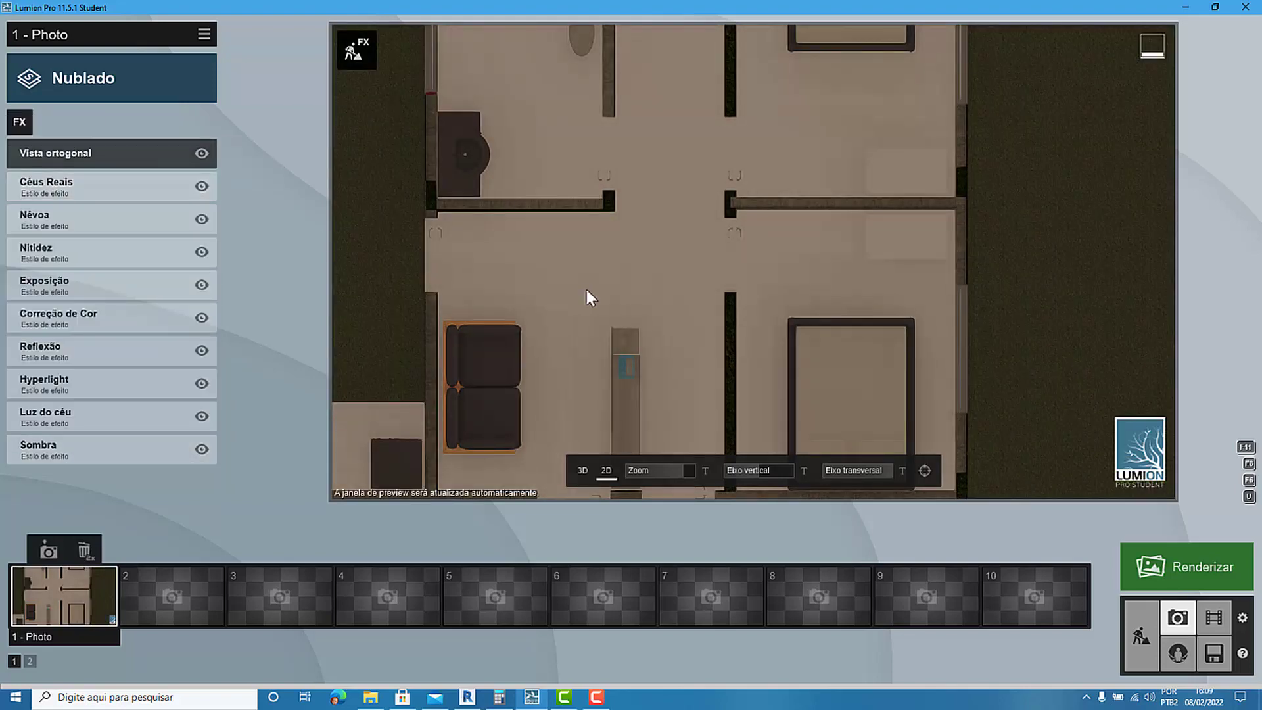
scroll(691, 398, "down", 5)
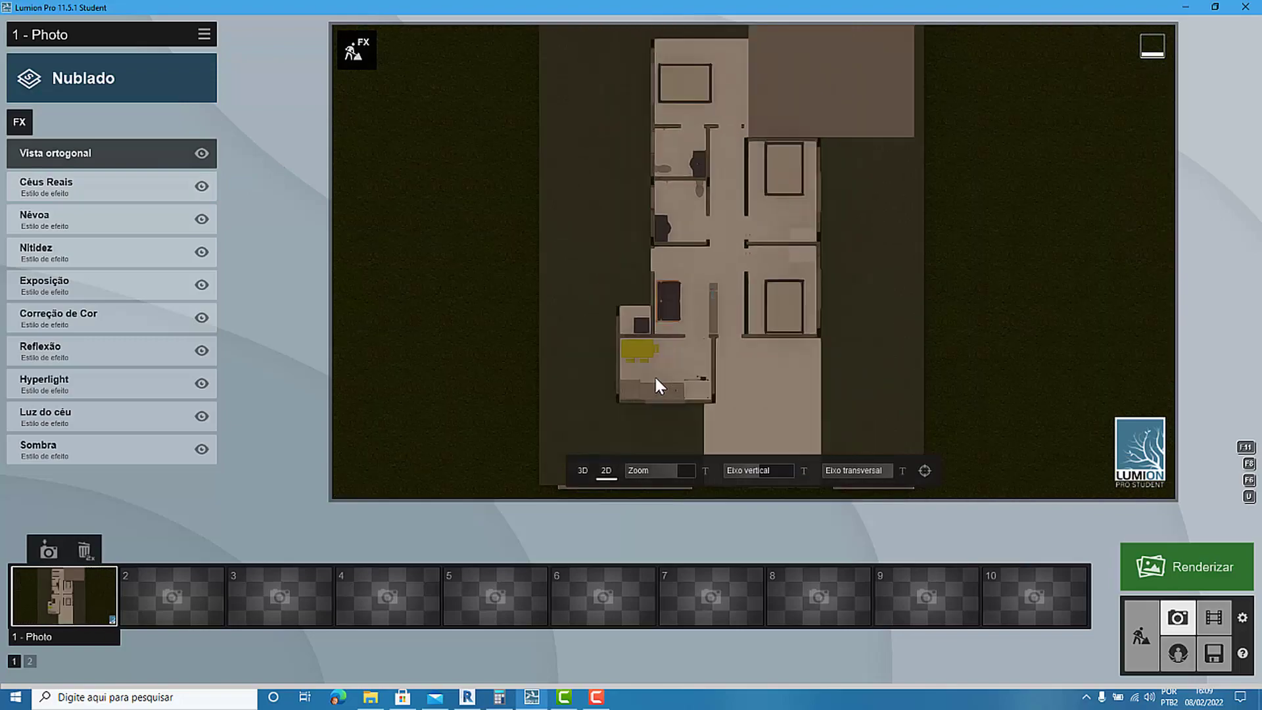
Switch to Revit, select the section box around the house, and nudge its top face slightly down.
left_click(468, 697)
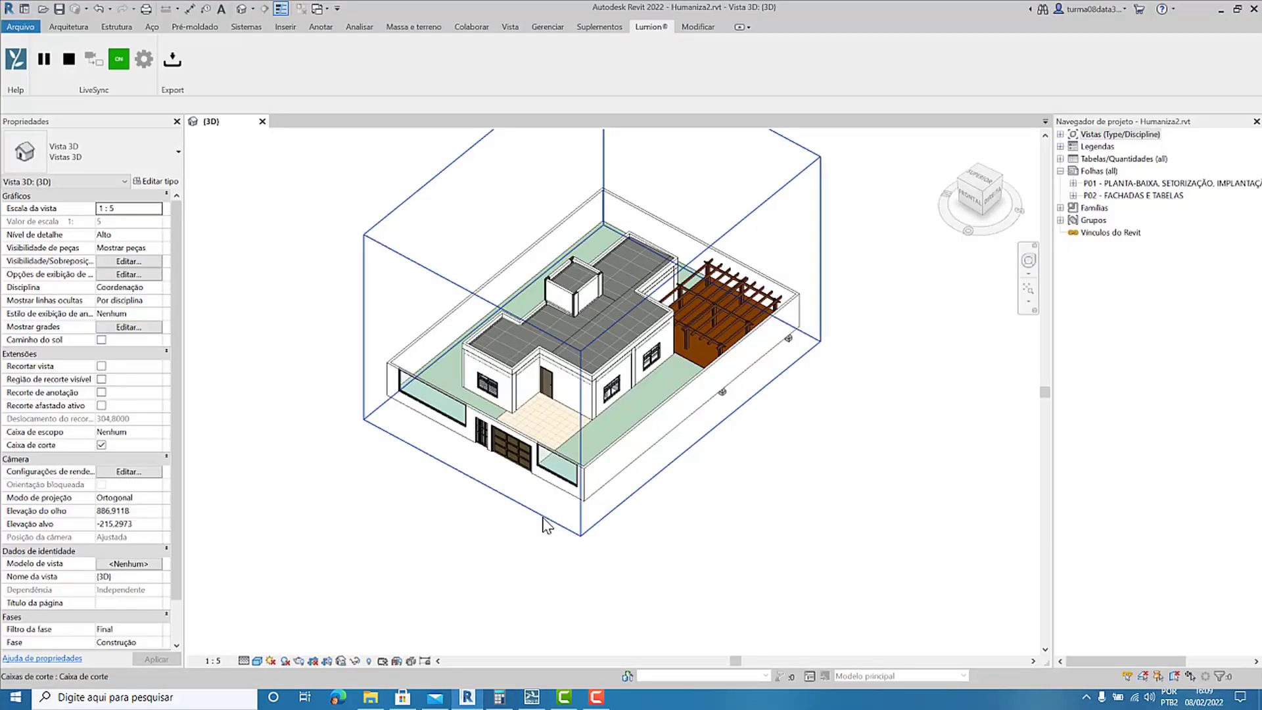
middle_click_drag(494, 508, 488, 561)
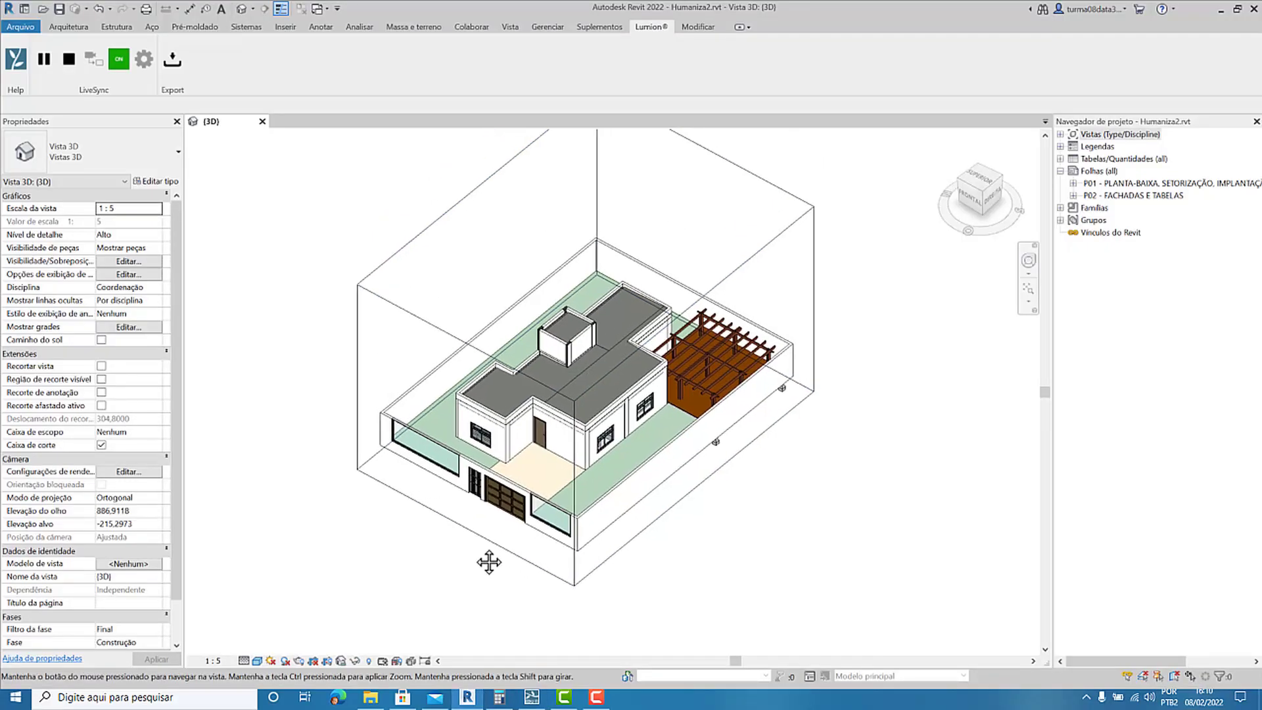
left_click(618, 369)
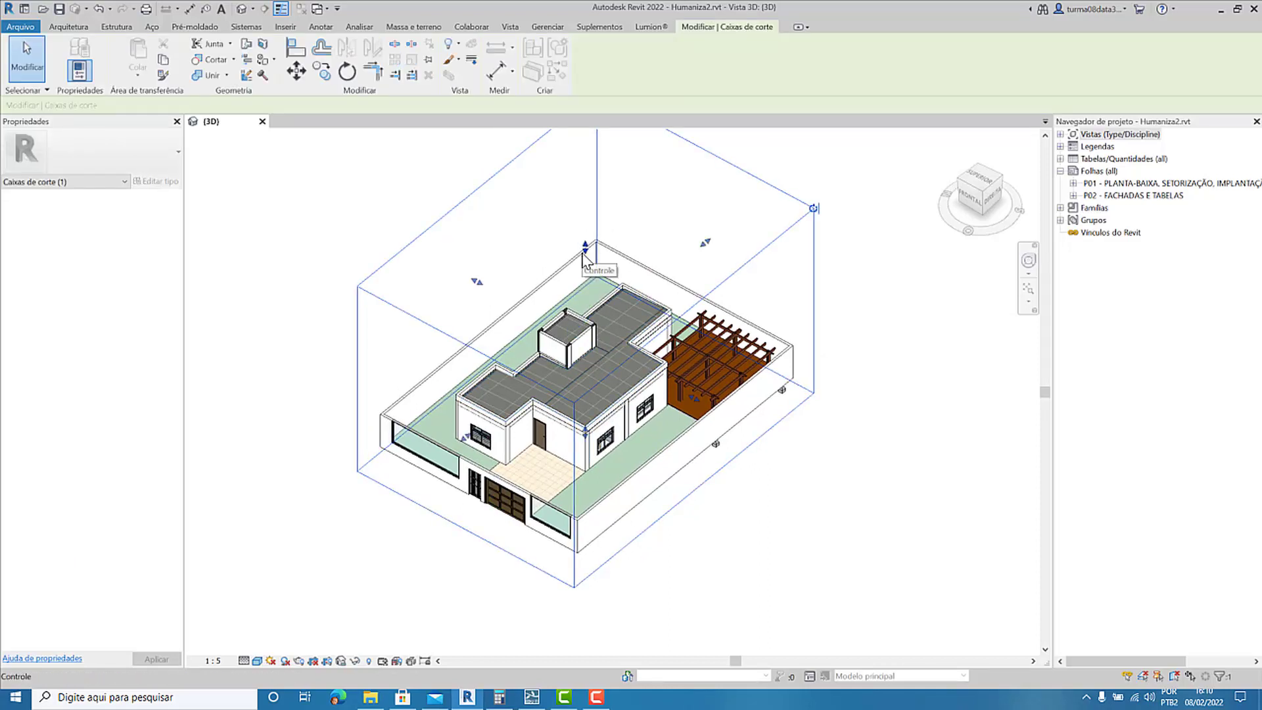
mouse_move(585, 248)
left_mouse_down()
mouse_move(566, 393)
mouse_move(579, 251)
left_mouse_up()
key("Escape")
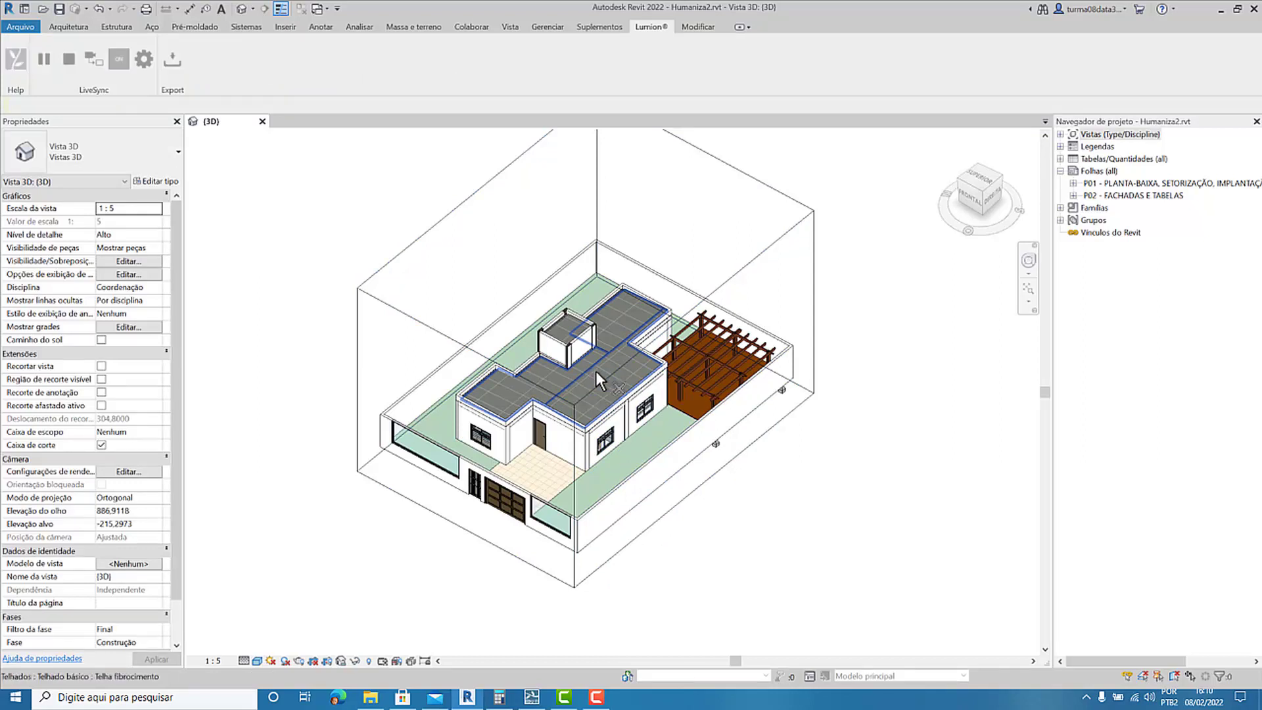
Delete the main house roof and the roof of the small raised block from the 3D view.
left_click(572, 361)
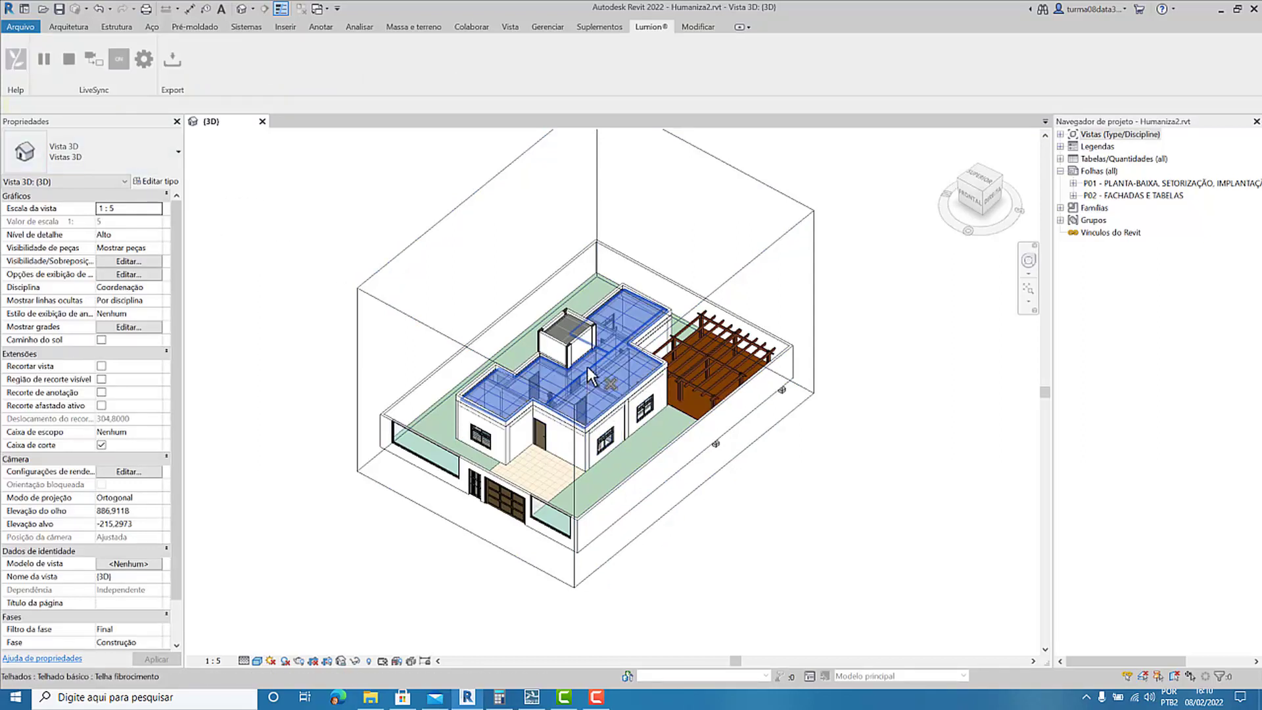
key("Delete")
left_click(568, 332)
key("Delete")
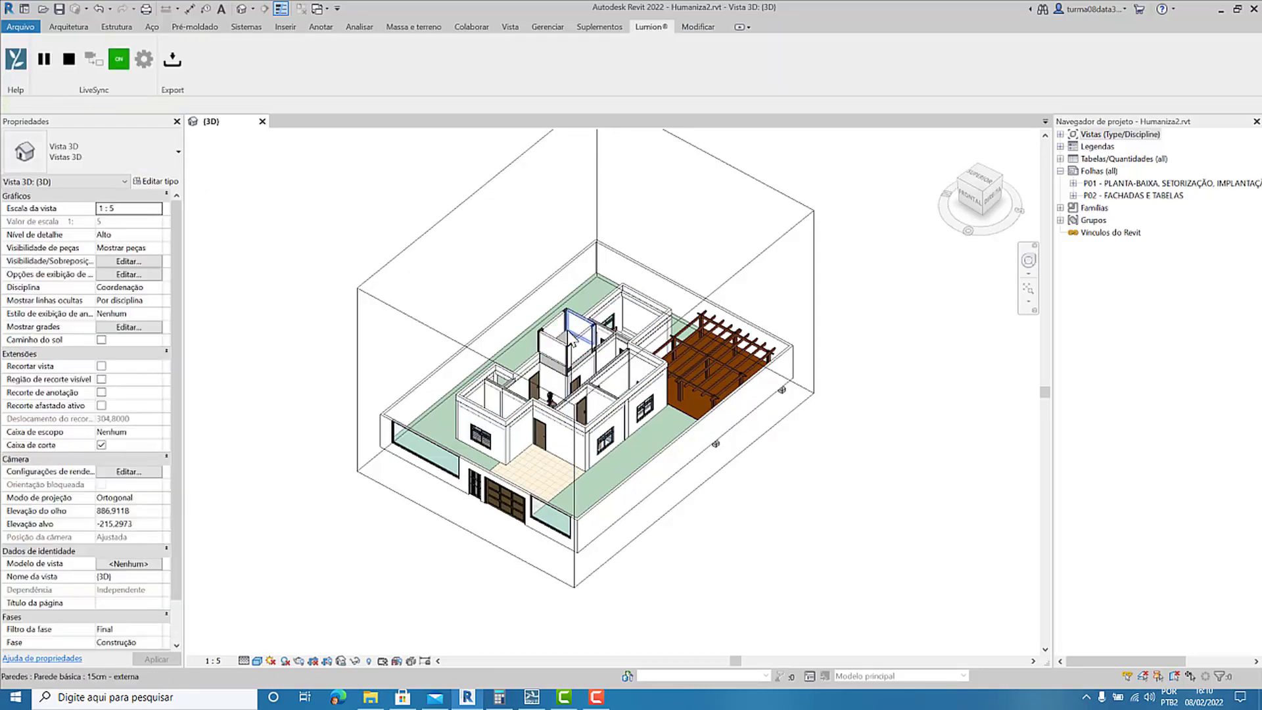
Lower the top face of the section box toward the house walls, and return to Lumion's build mode.
left_click(439, 339)
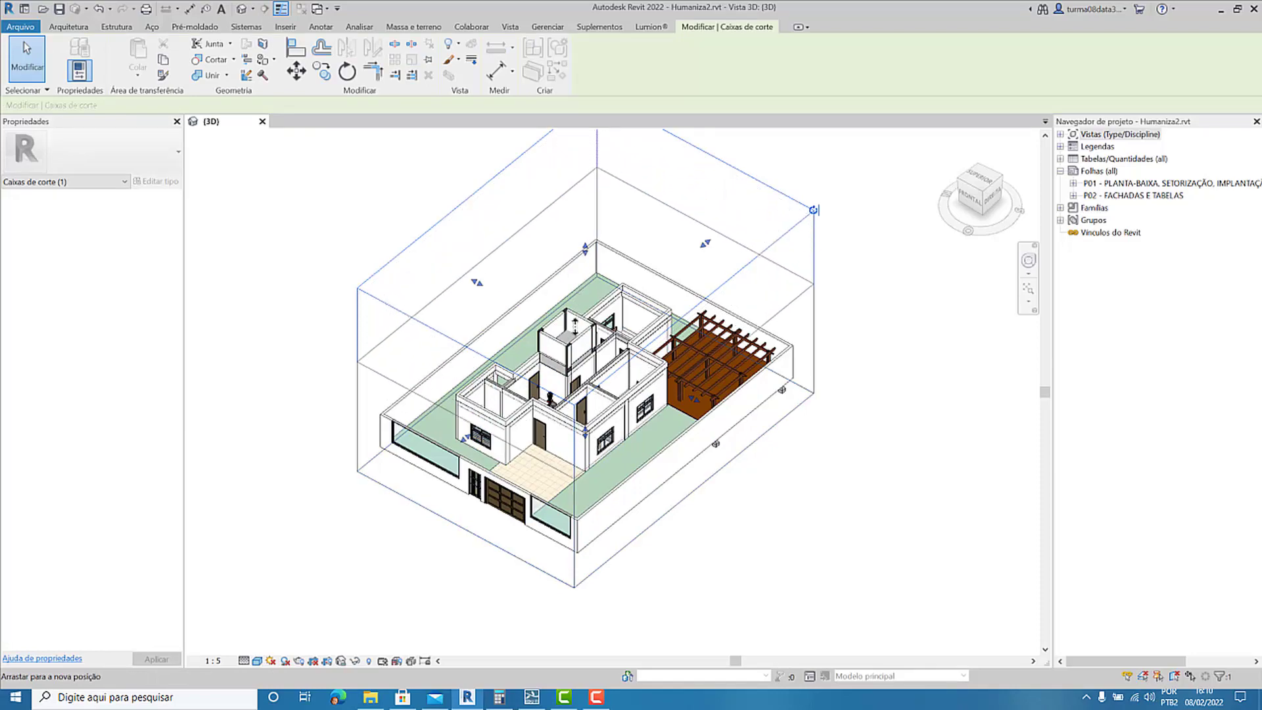
left_click_drag(572, 351, 572, 354)
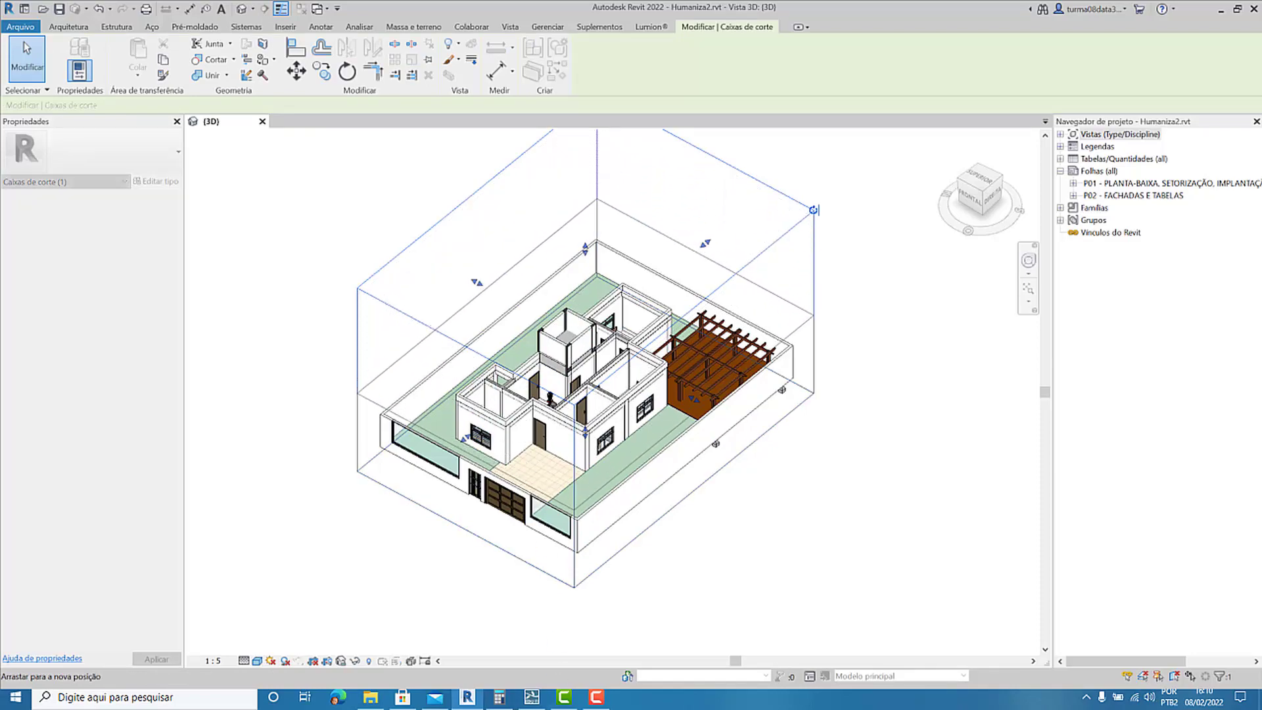
left_click(531, 697)
left_click(1132, 638)
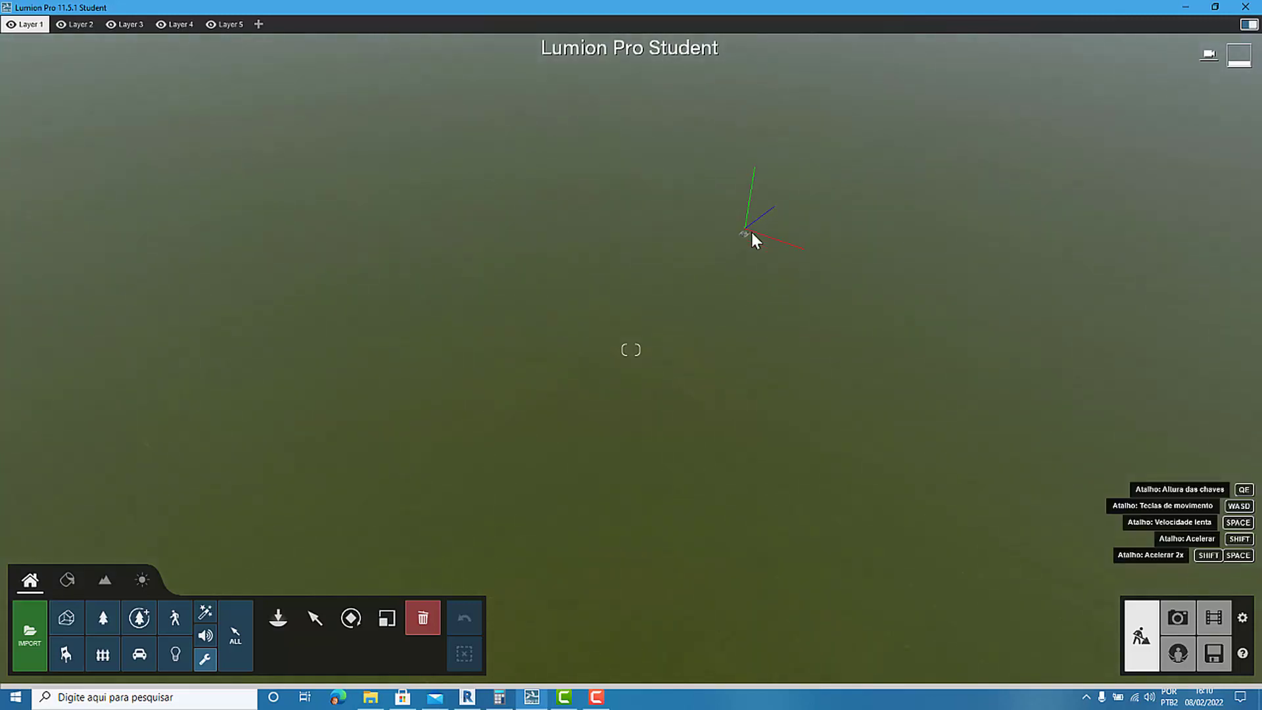
Bring the synced house into close view in the scene and examine its interior without the roof.
right_click_drag(752, 231, 602, 224)
scroll(676, 241, "up", 4)
scroll(592, 230, "up", 4)
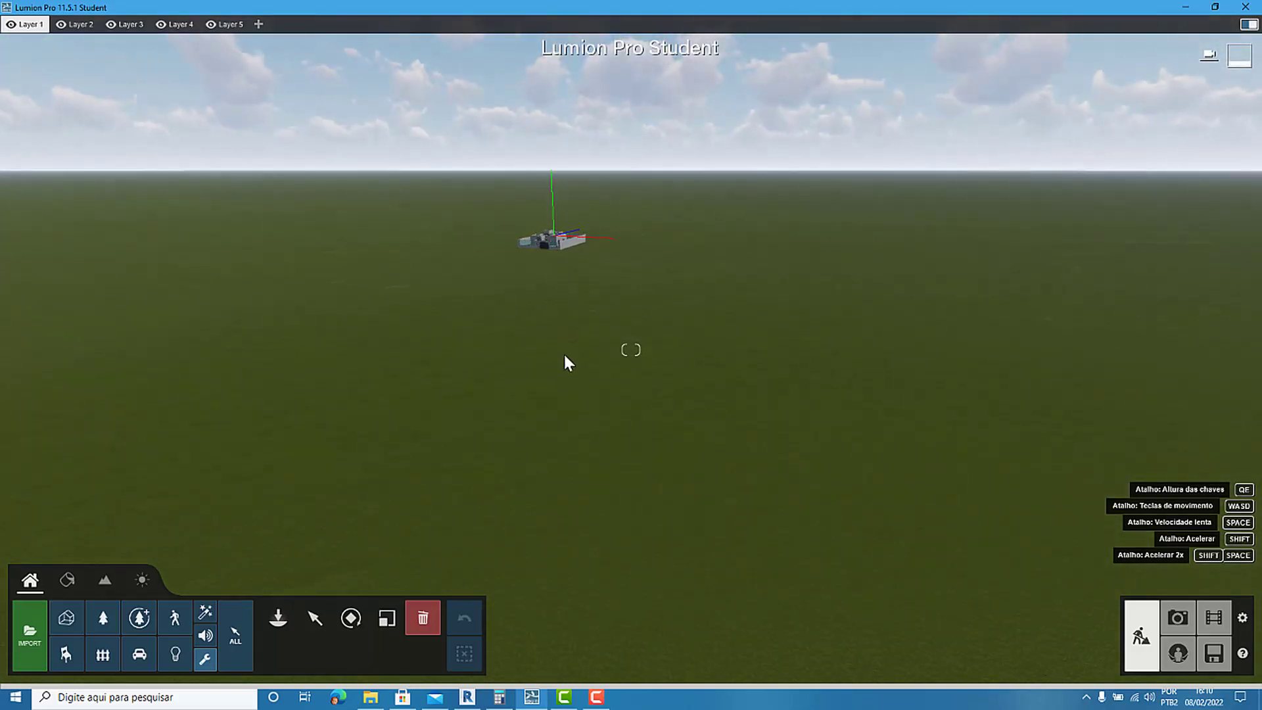
scroll(546, 182, "up", 5)
right_click_drag(518, 185, 569, 89)
scroll(505, 215, "up", 5)
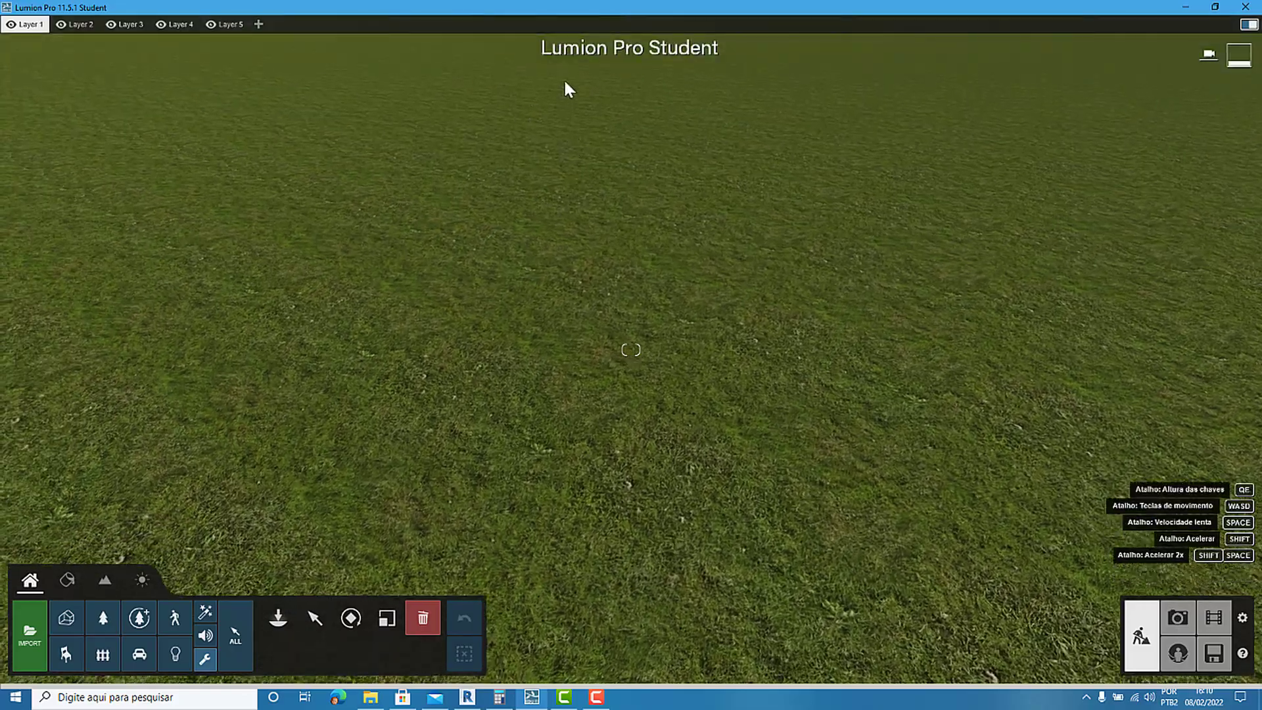
scroll(569, 131, "down", 5)
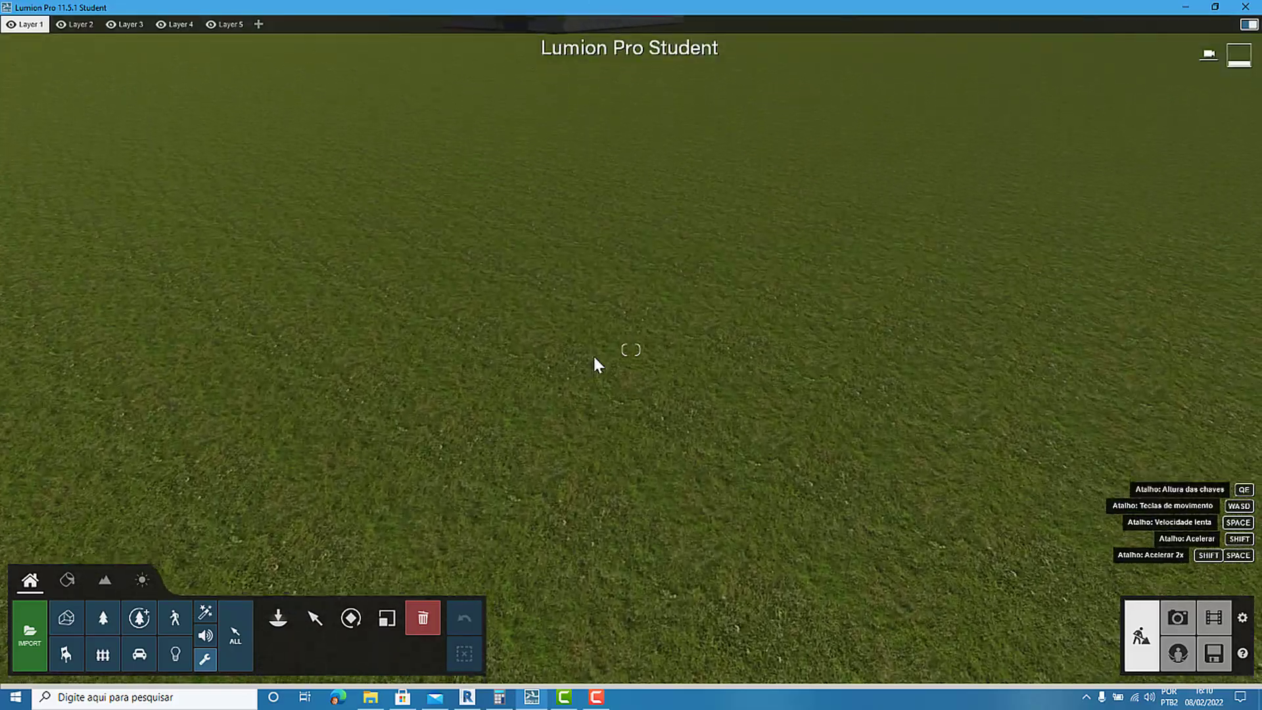
middle_click_drag(588, 62, 531, 448)
scroll(531, 449, "up", 3)
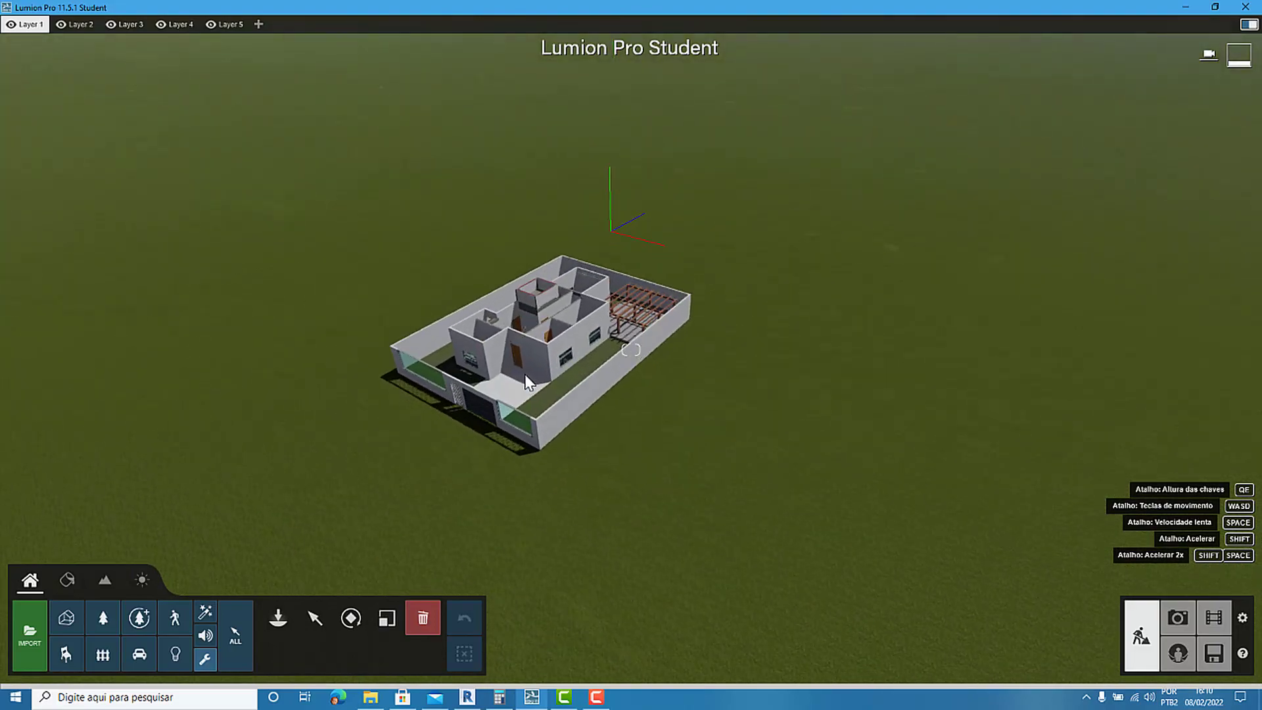
scroll(525, 374, "up", 5)
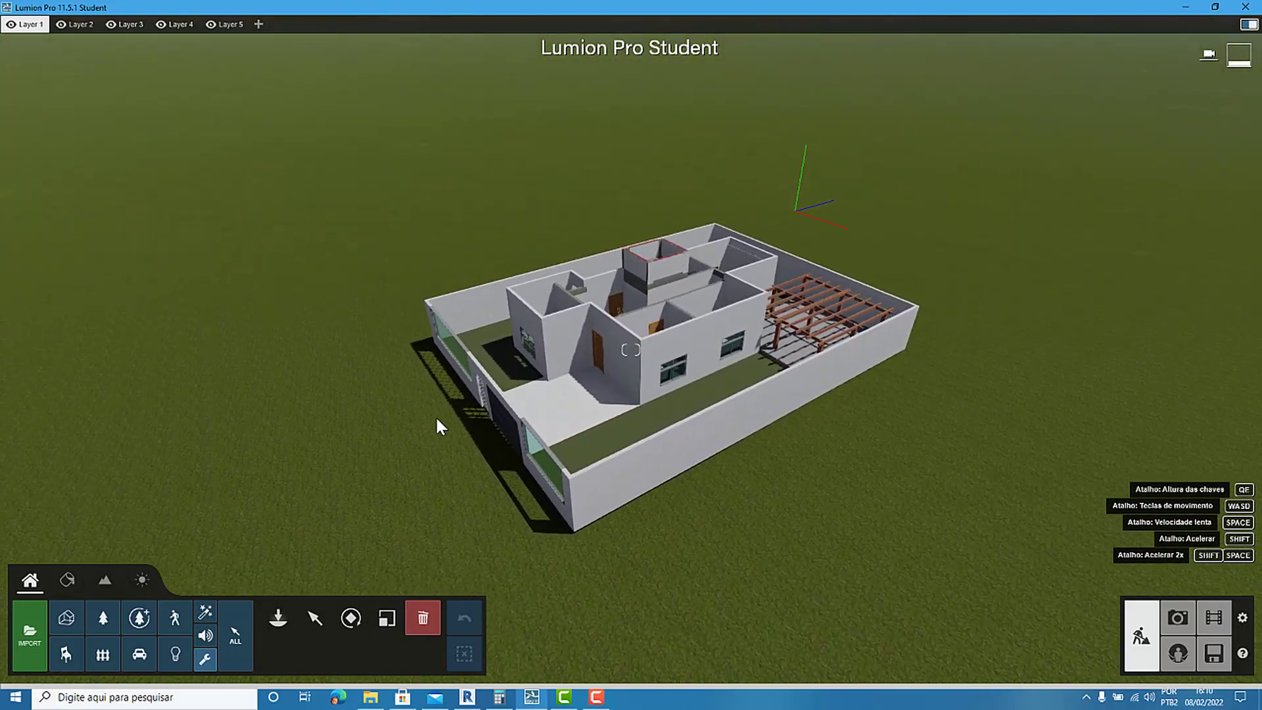
scroll(436, 415, "up", 3)
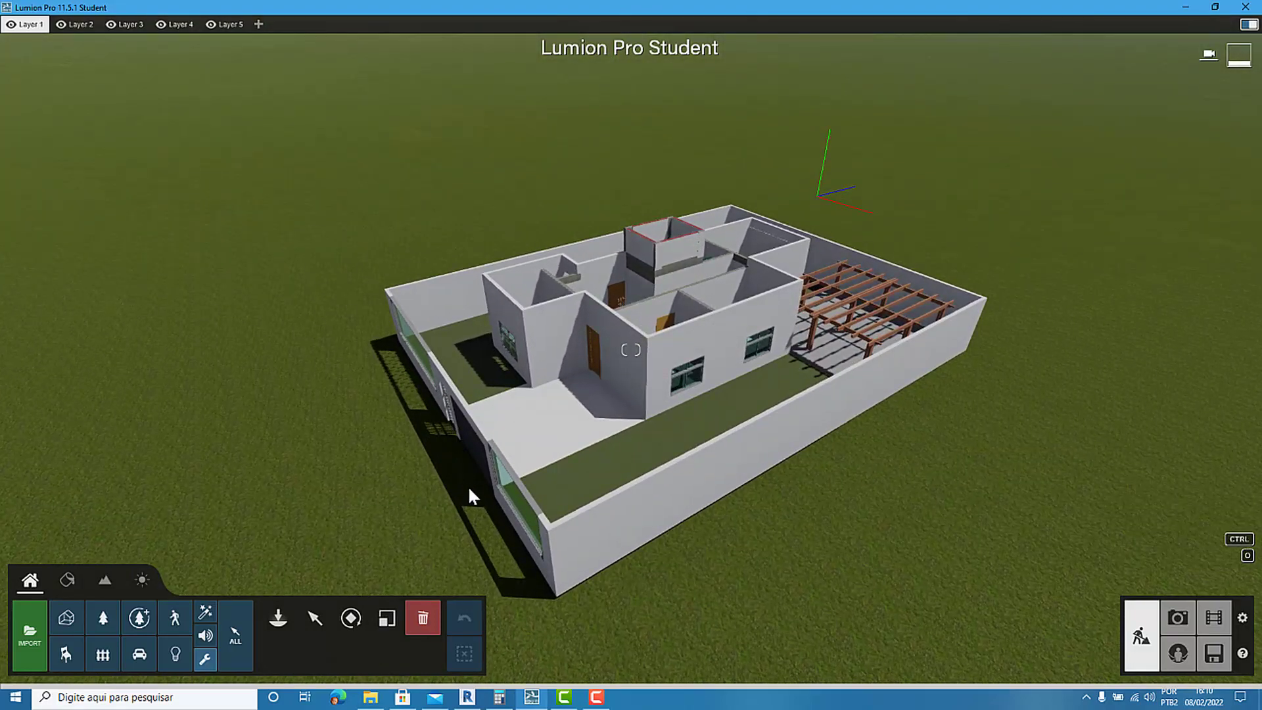
Switch to Revit and lower the section box's top face until it cuts the house walls at window height, below the pergola beams.
left_click(469, 699)
scroll(577, 319, "up", 3)
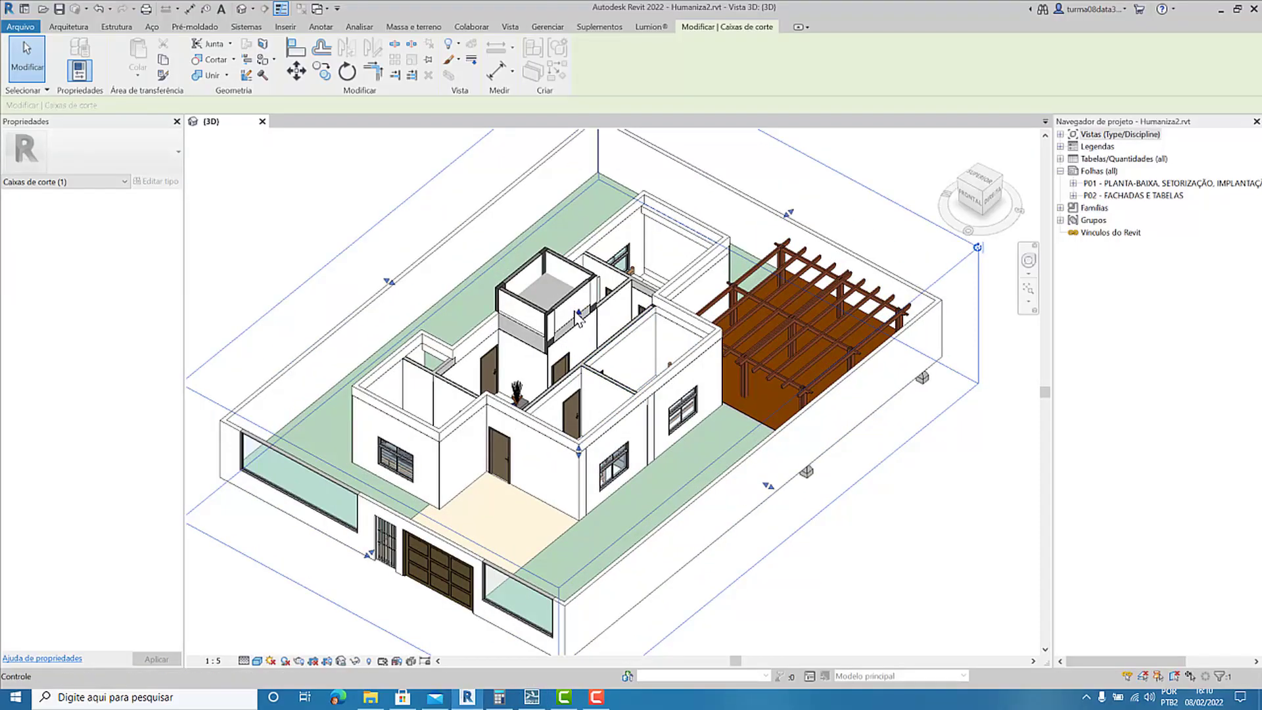
left_click_drag(579, 320, 573, 367)
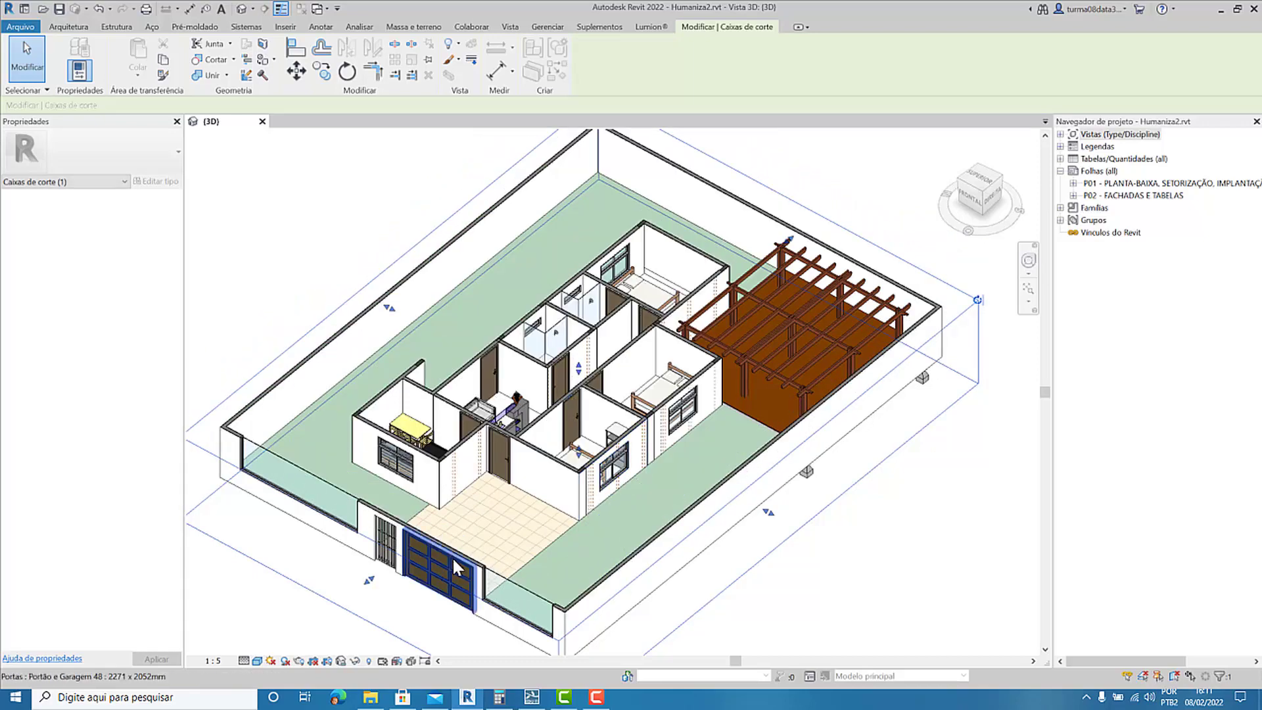
scroll(458, 567, "up", 2)
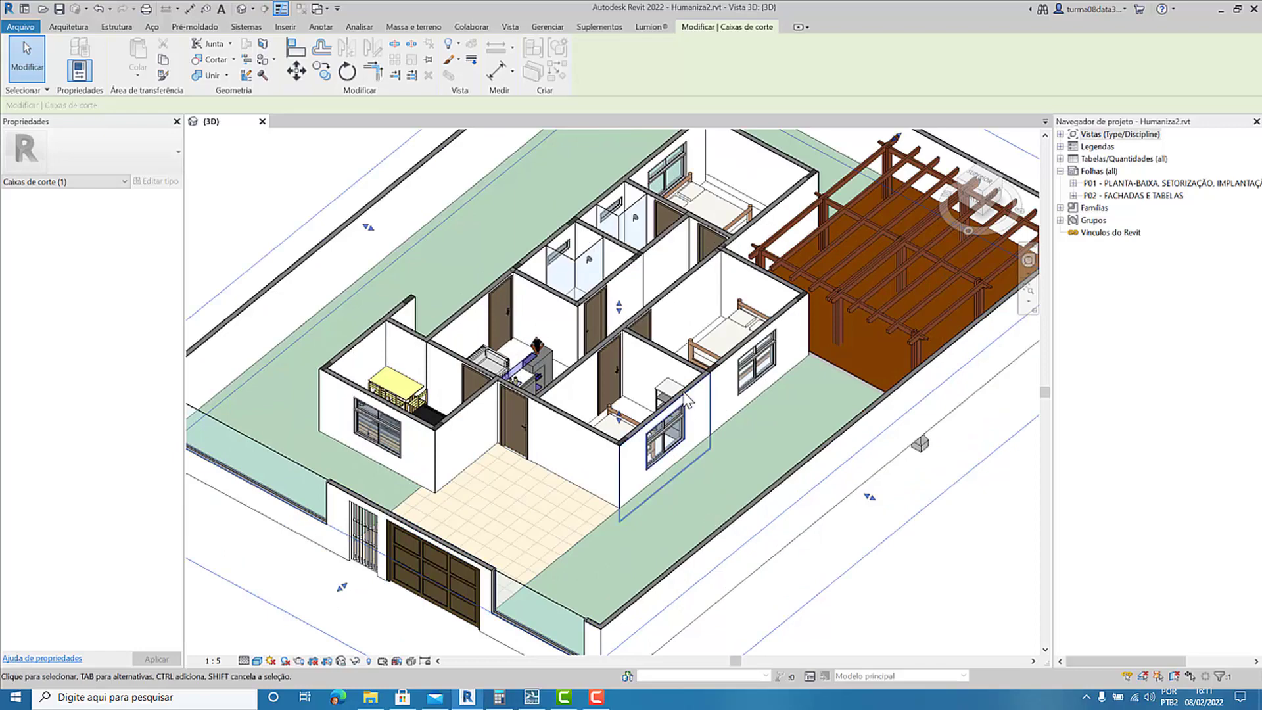
scroll(619, 395, "up", 2)
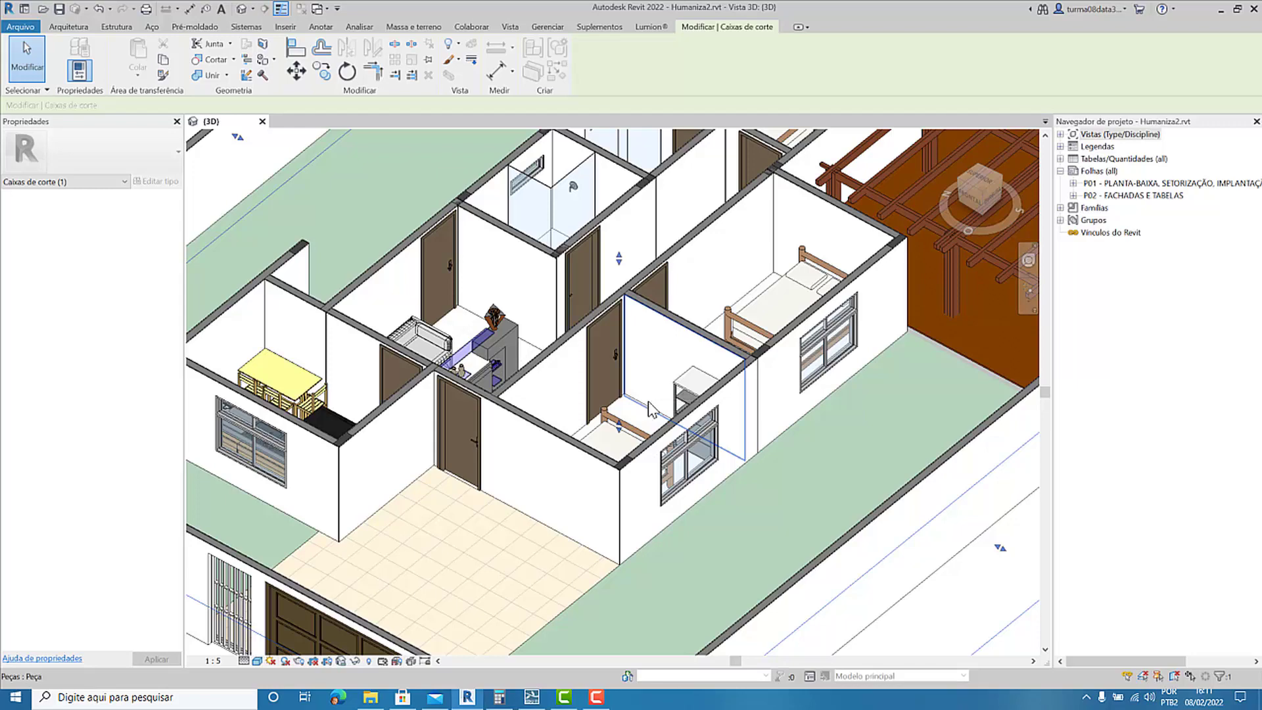
scroll(649, 415, "down", 5)
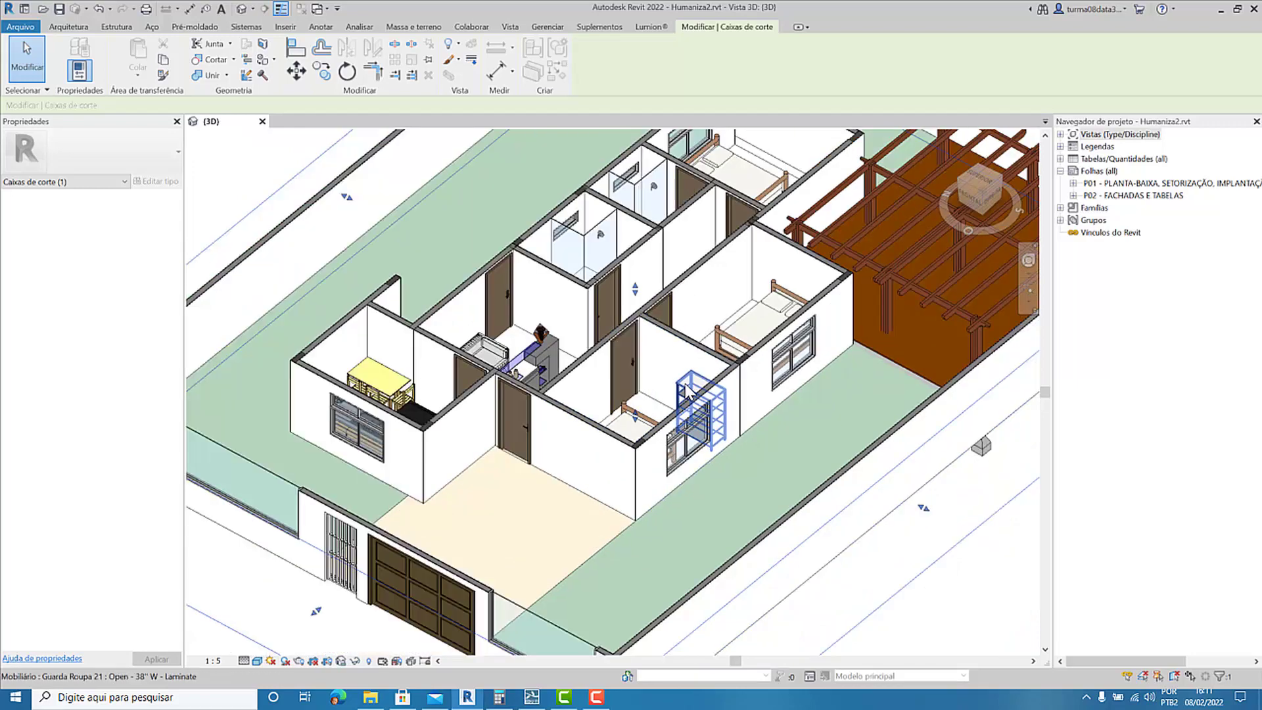
scroll(599, 368, "up", 4)
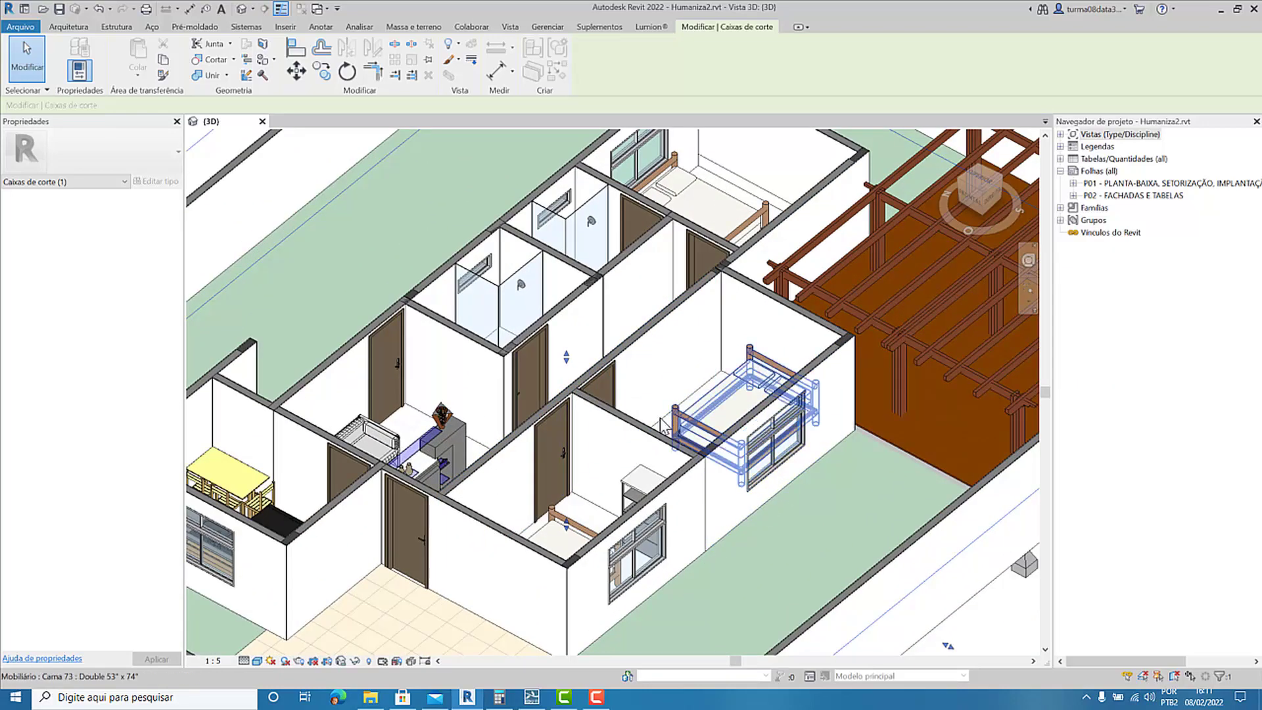
left_click_drag(566, 359, 567, 409)
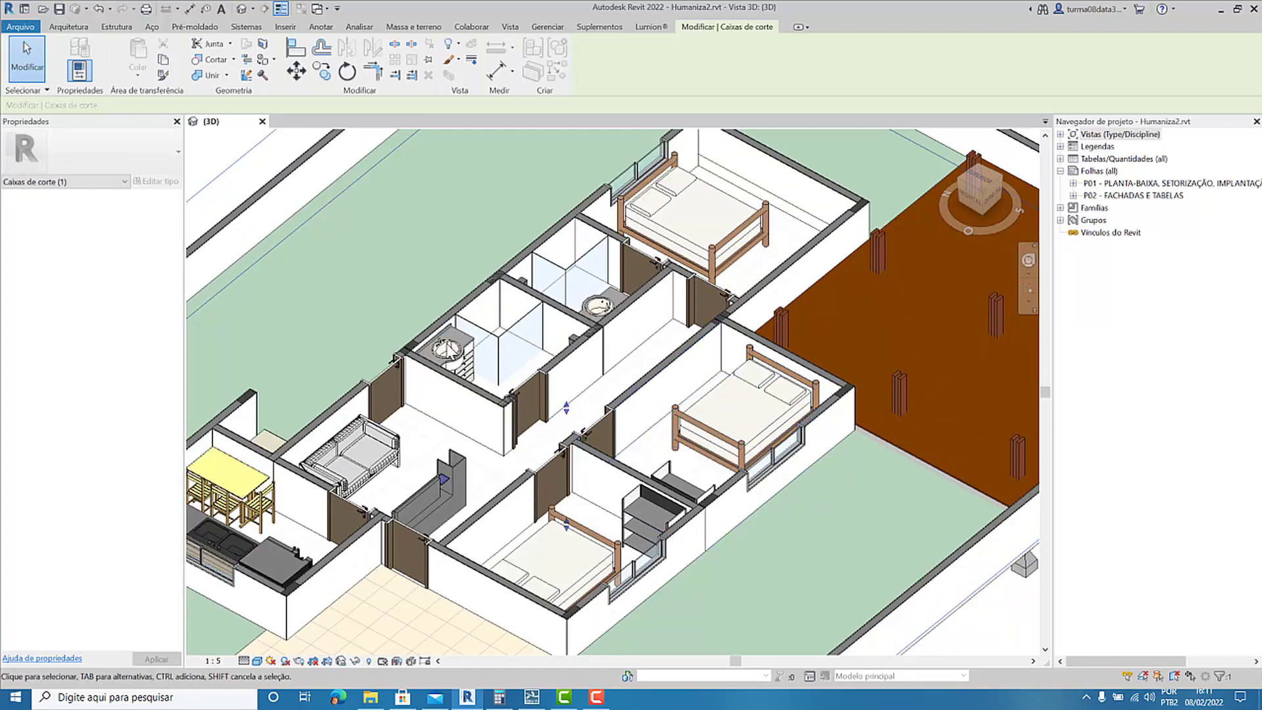
scroll(641, 414, "down", 6)
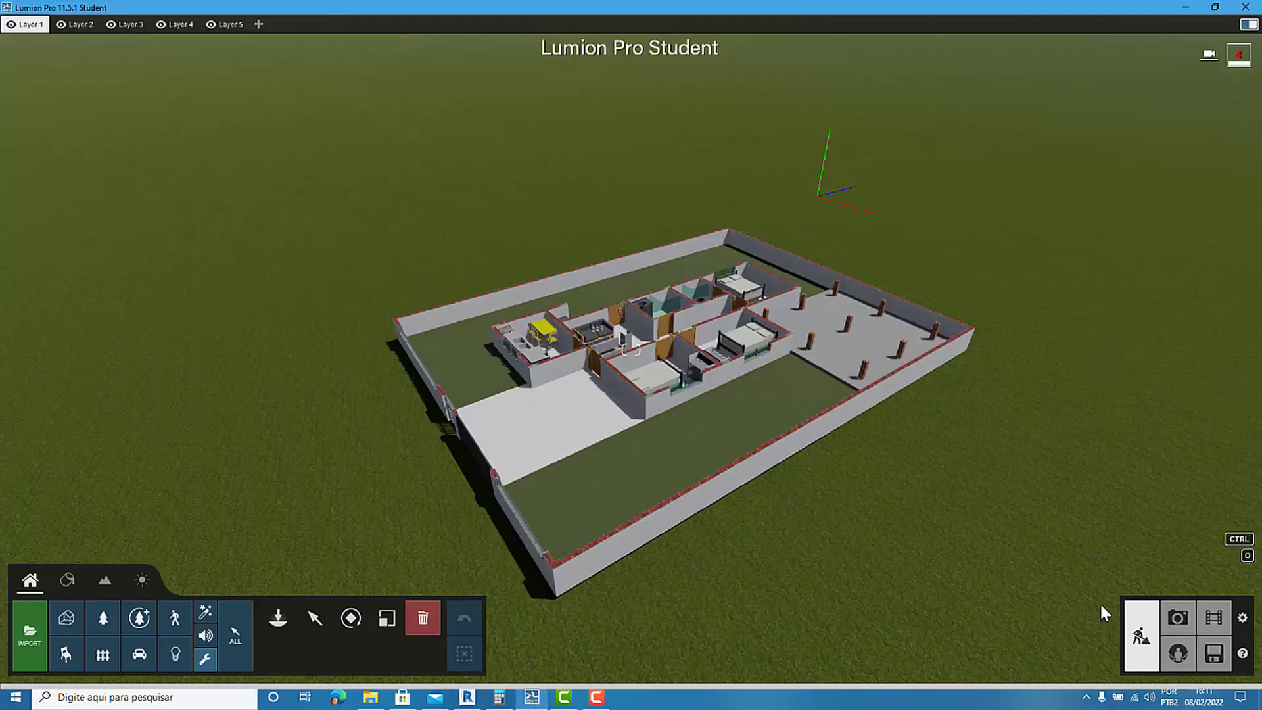
Enter Lumion's photo mode, restore the saved camera of photo 1, and examine the cut floor plan up close.
left_click(1178, 618)
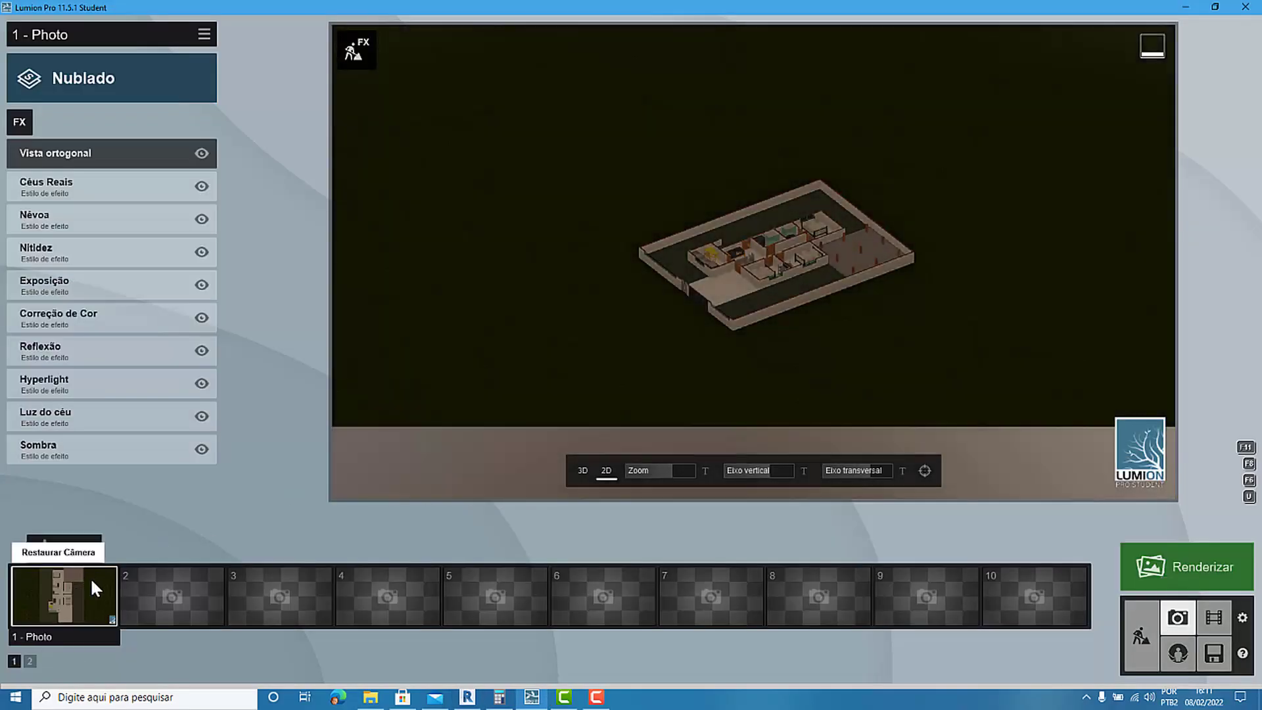
left_click(90, 577)
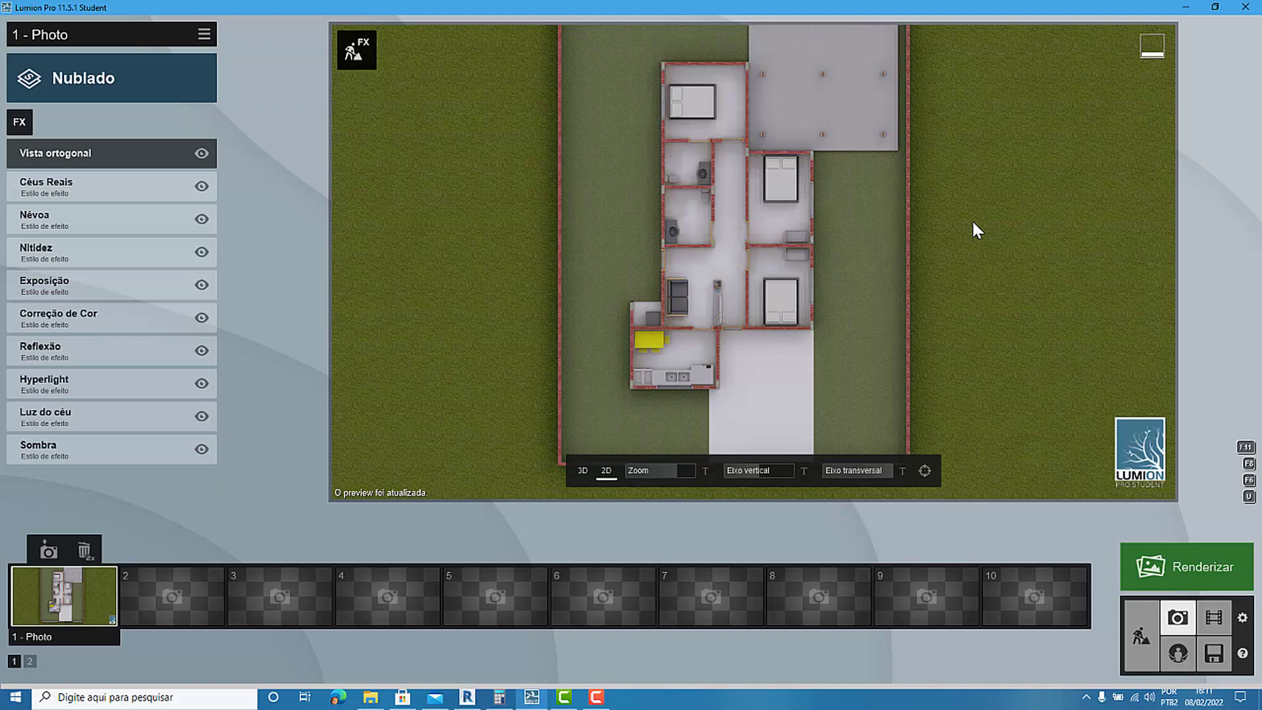
scroll(818, 131, "up", 5)
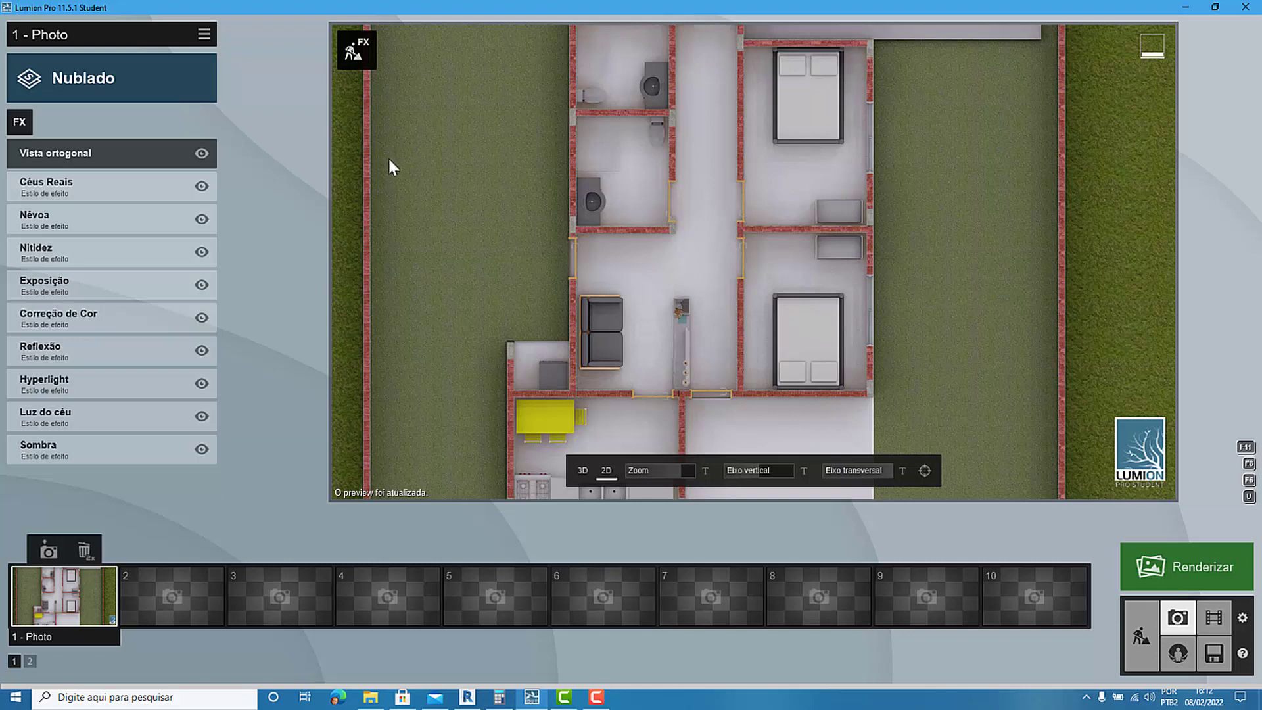
scroll(388, 158, "down", 2)
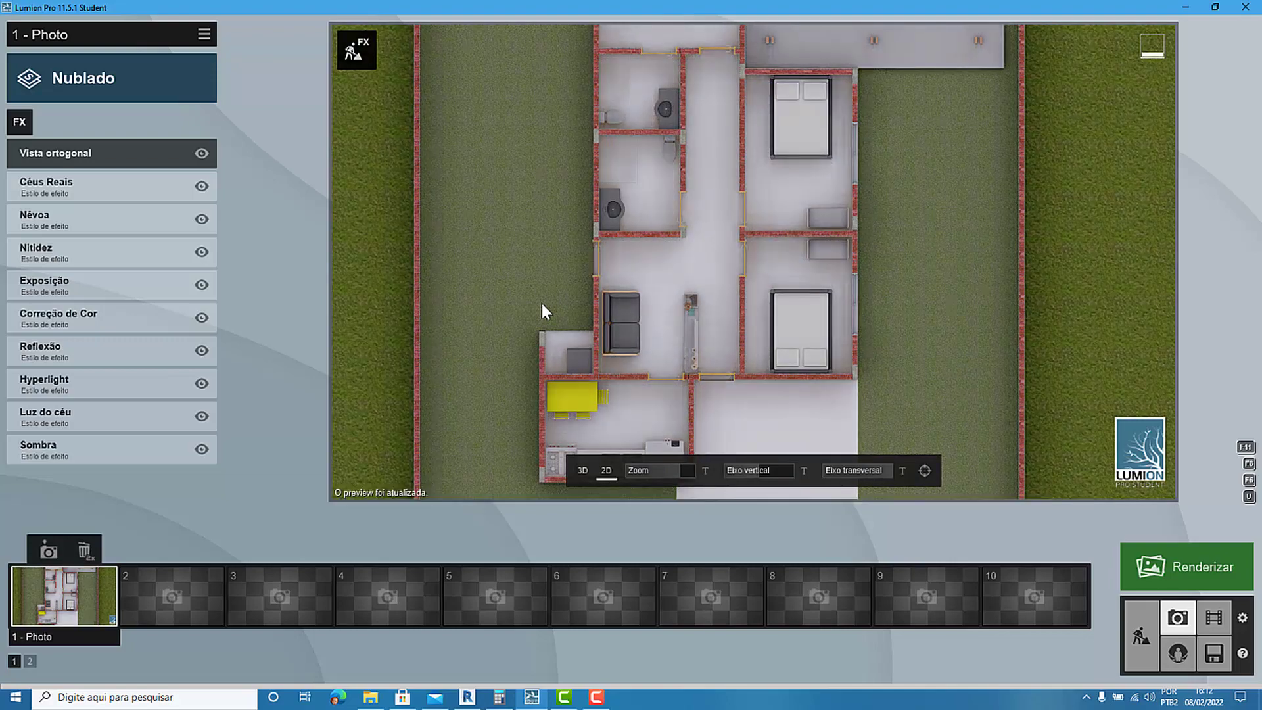
scroll(556, 352, "down", 1)
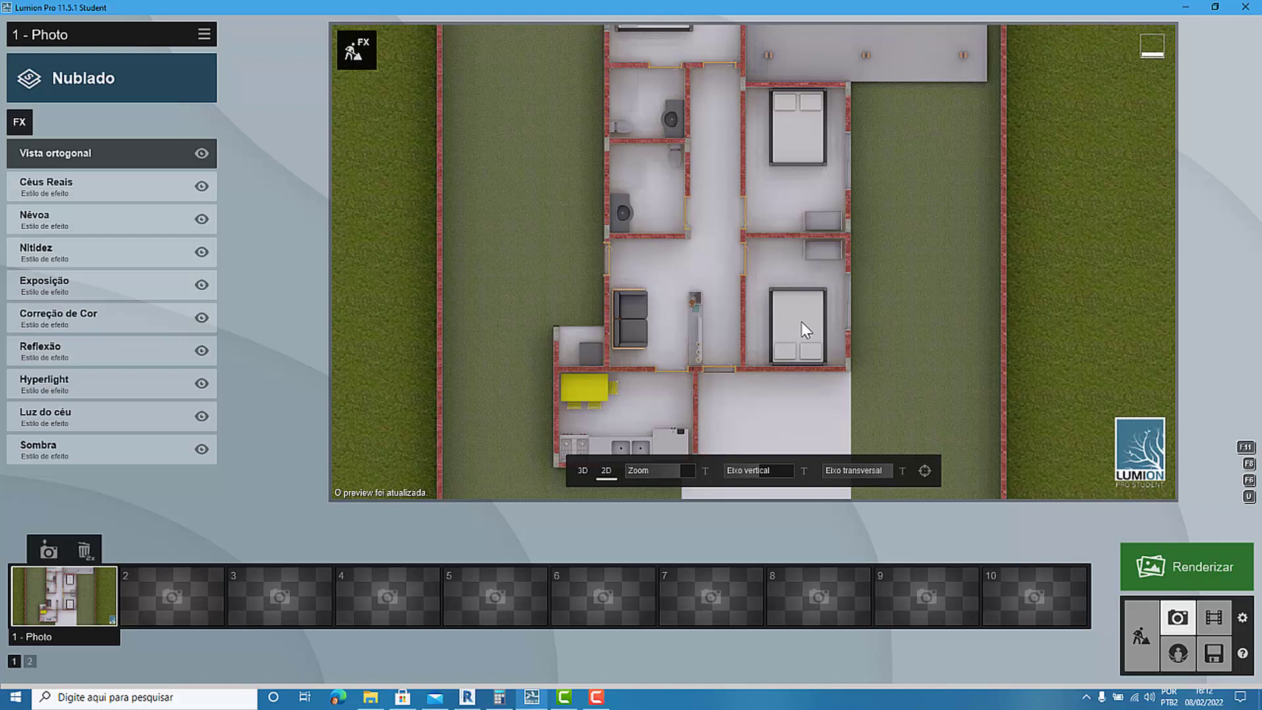
scroll(557, 373, "down", 1)
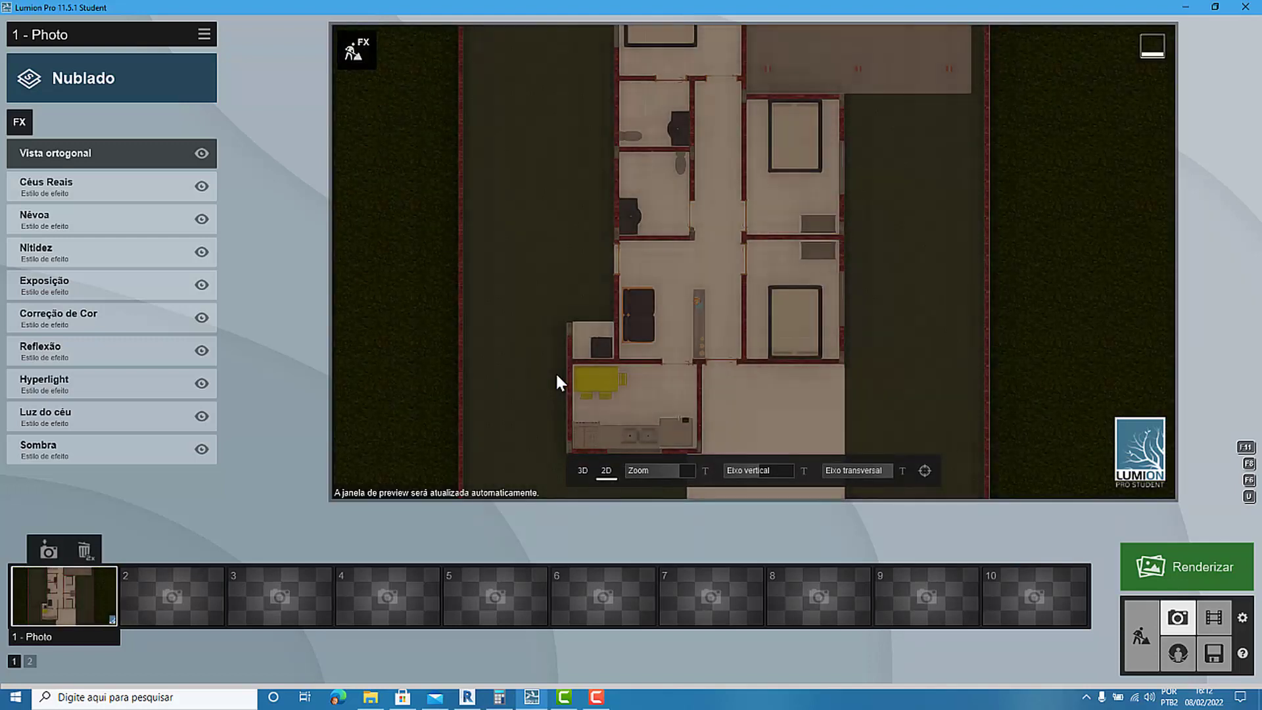
Switch to Revit, raise the section box's top face above the house walls, and check the resulting plan in Lumion.
left_click(467, 697)
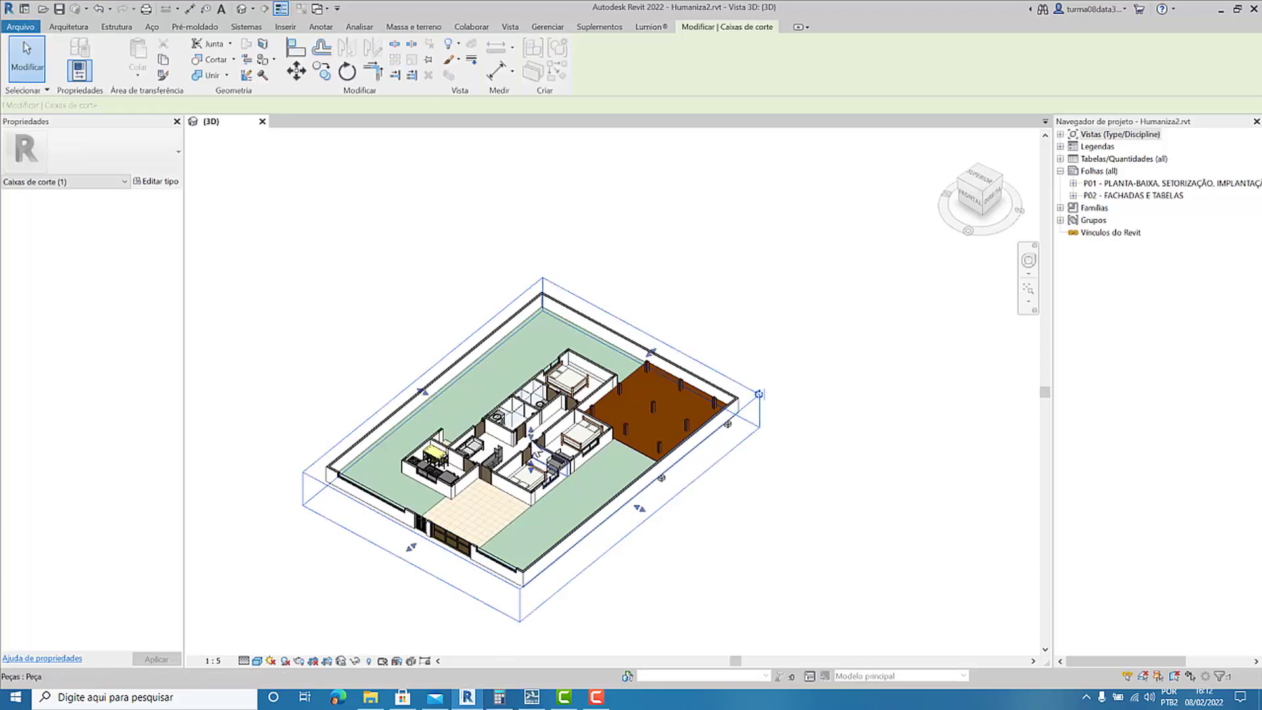
left_click_drag(531, 431, 531, 386)
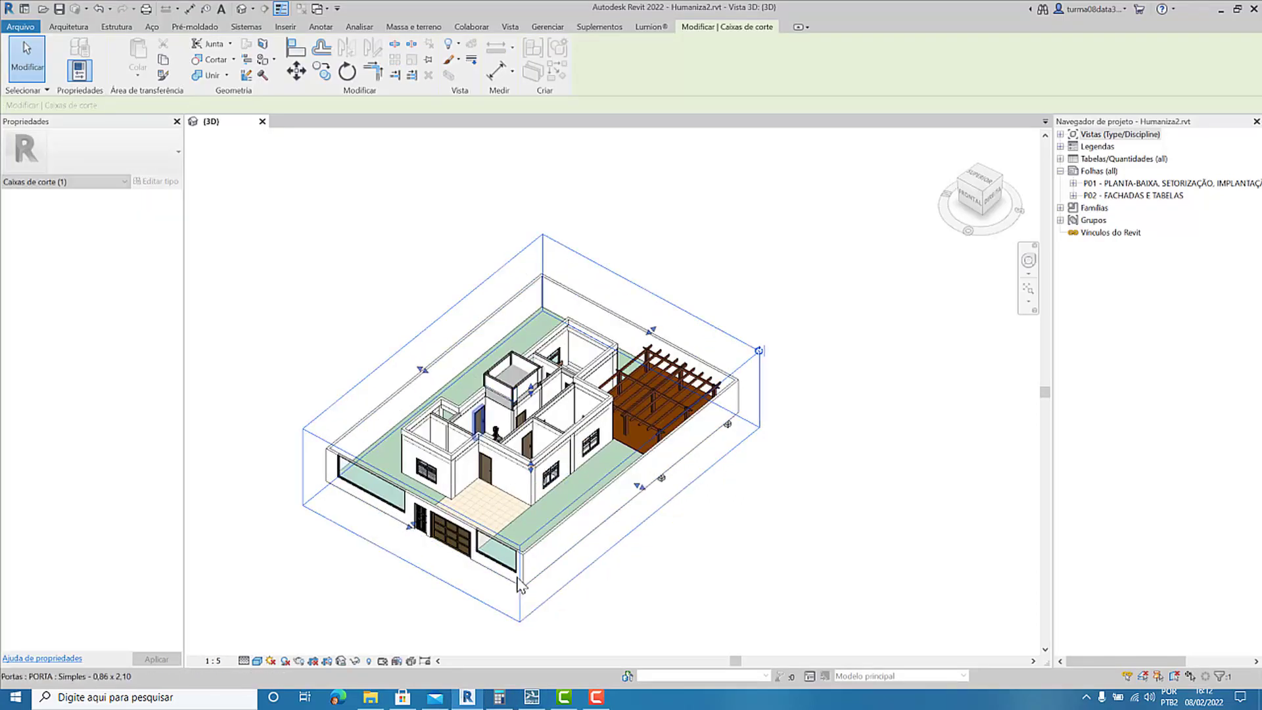
left_click(532, 697)
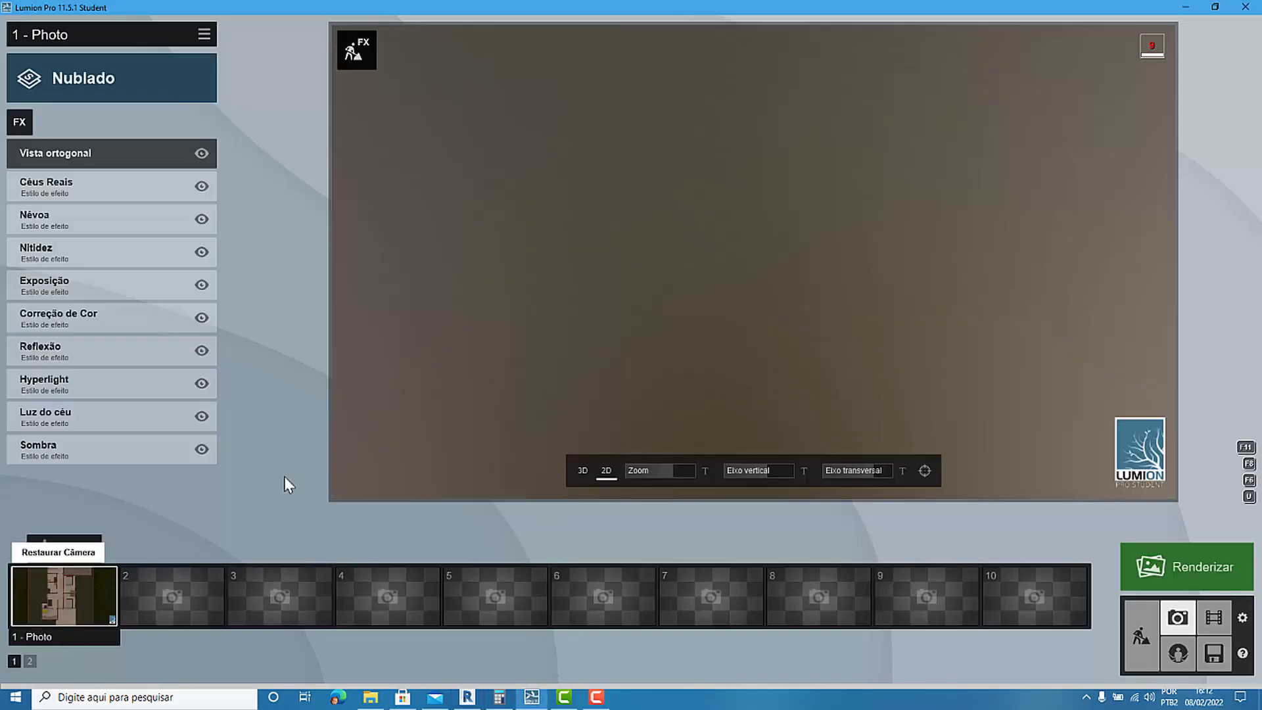
scroll(661, 260, "up", 8)
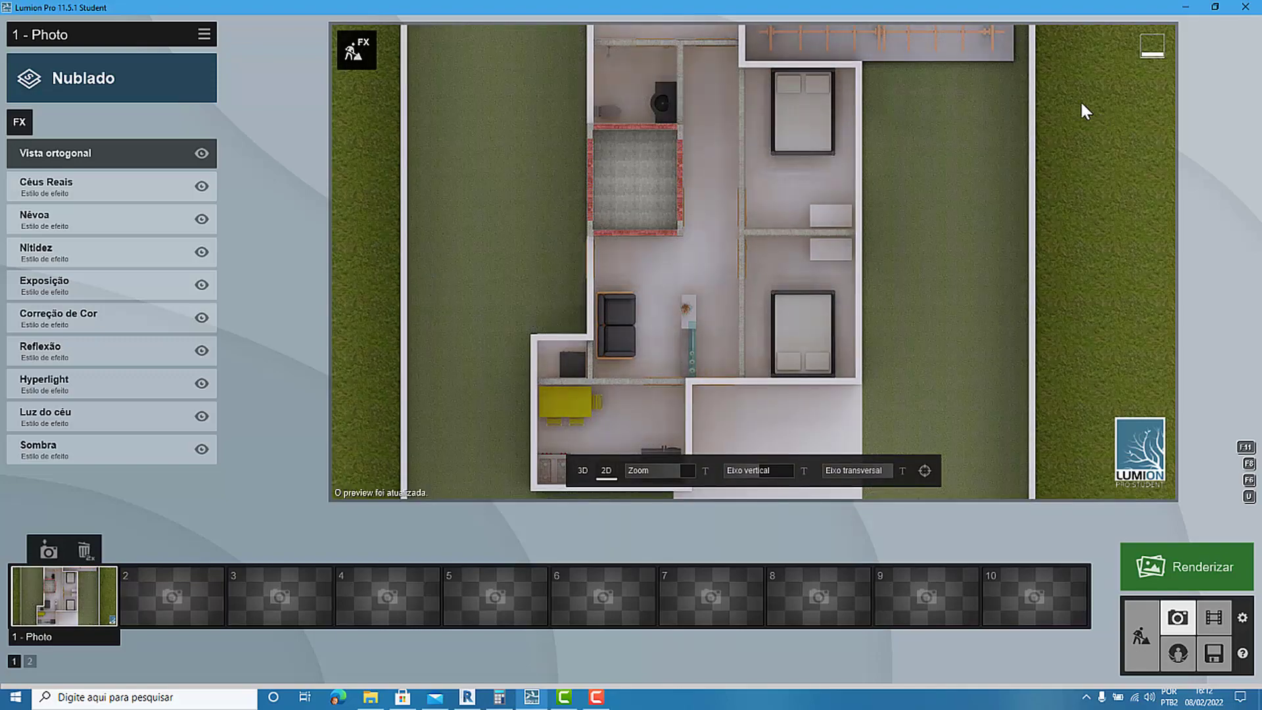
Switch to Revit, lower the section box's top face back to window height below the pergola beams, and return to Lumion.
left_click(467, 697)
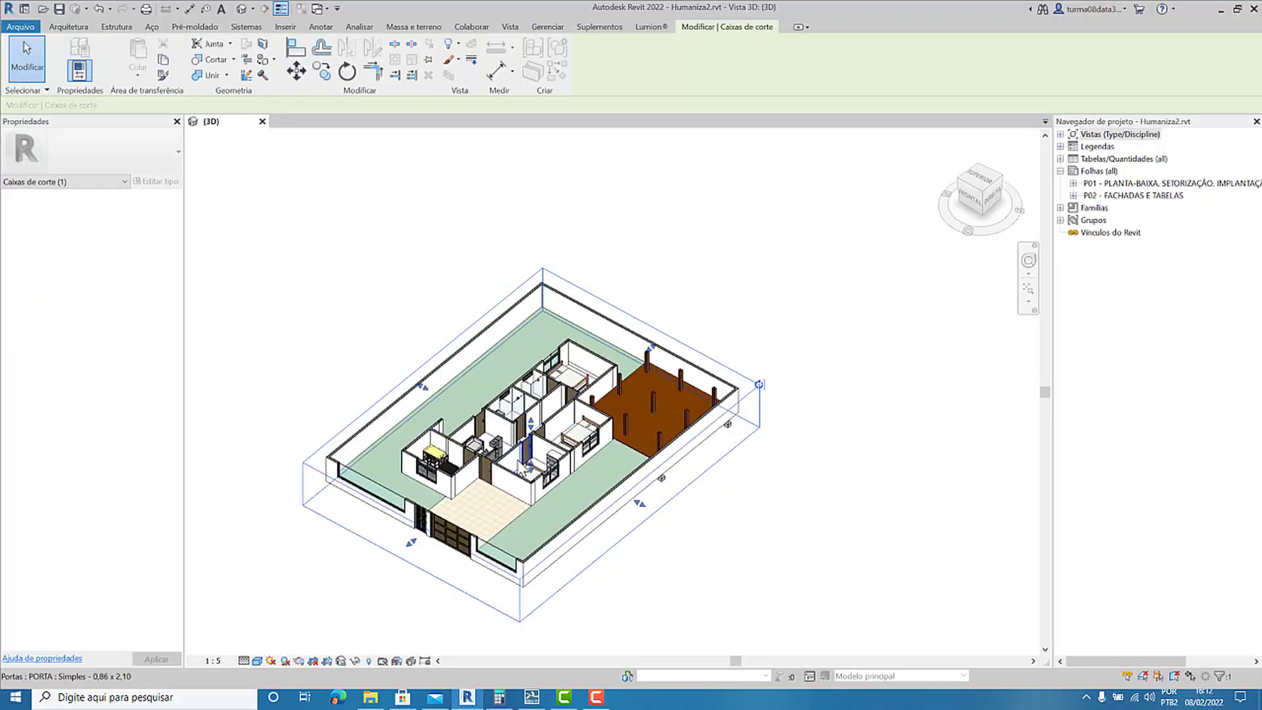
scroll(539, 414, "up", 3)
left_click_drag(543, 404, 542, 413)
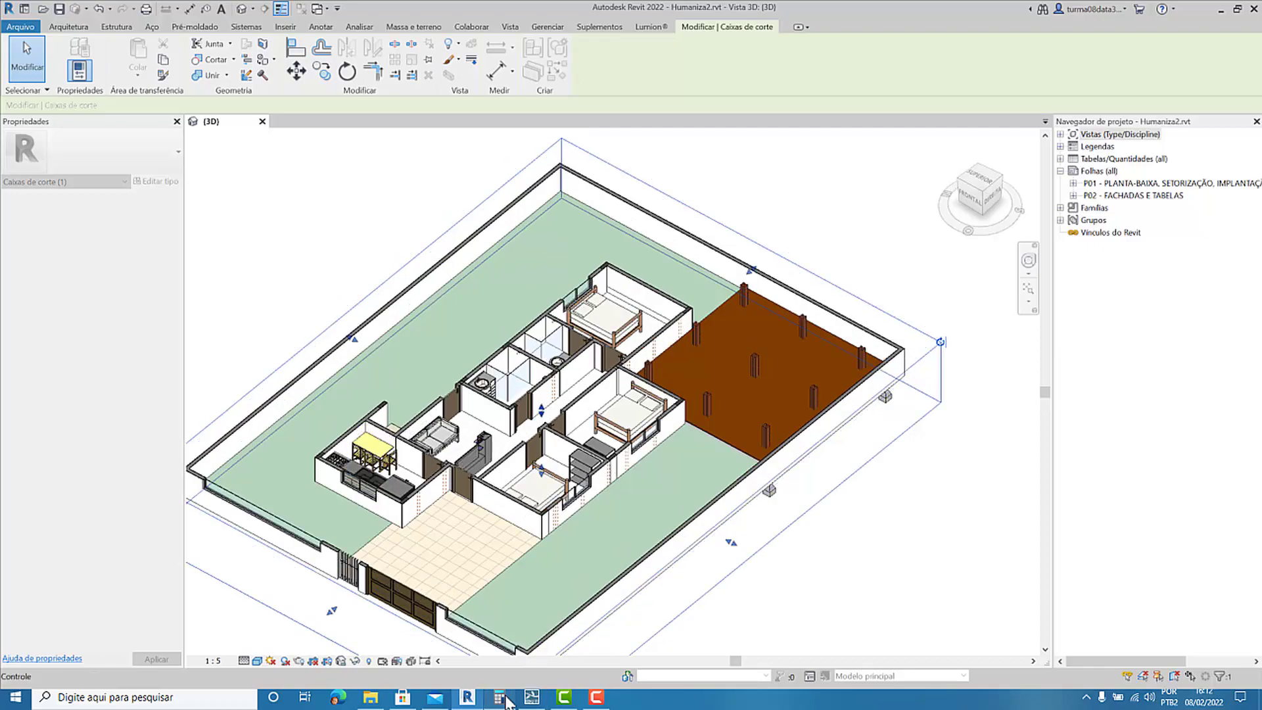
left_click(530, 698)
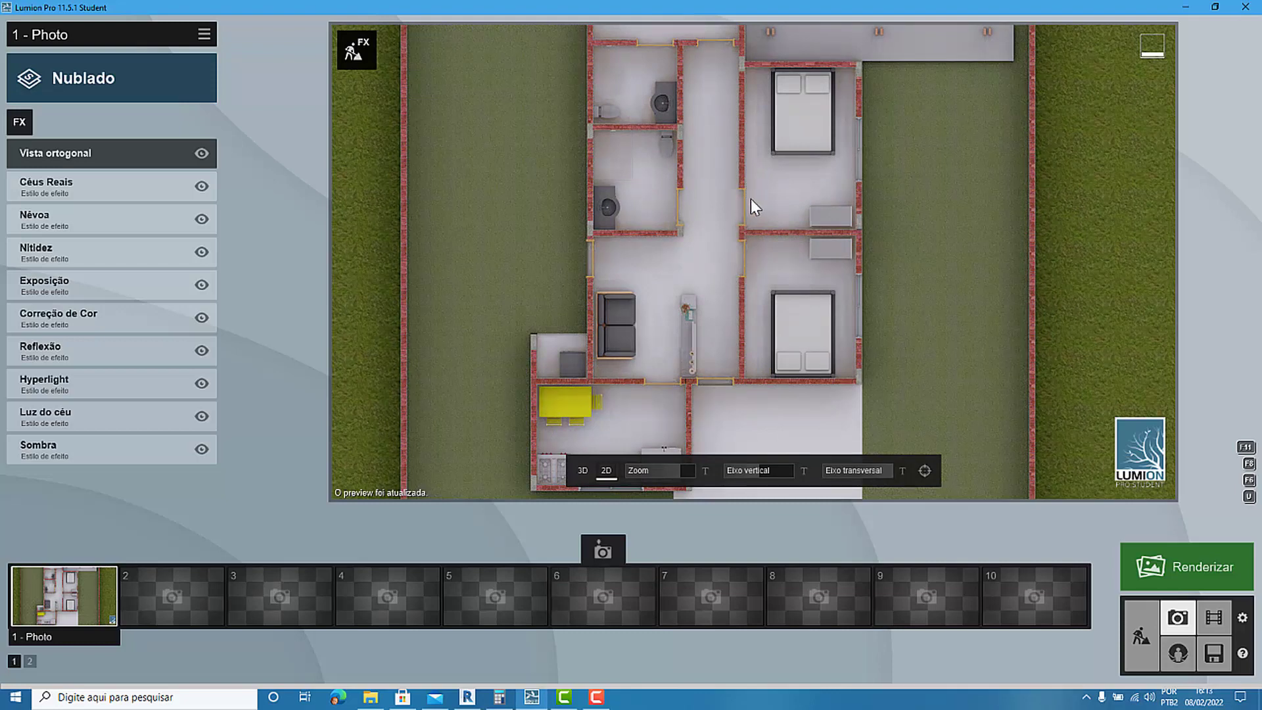
Reframe the orthogonal top view of photo 1 so the whole walled plot is in the image, shifted off-centre.
scroll(560, 404, "down", 1)
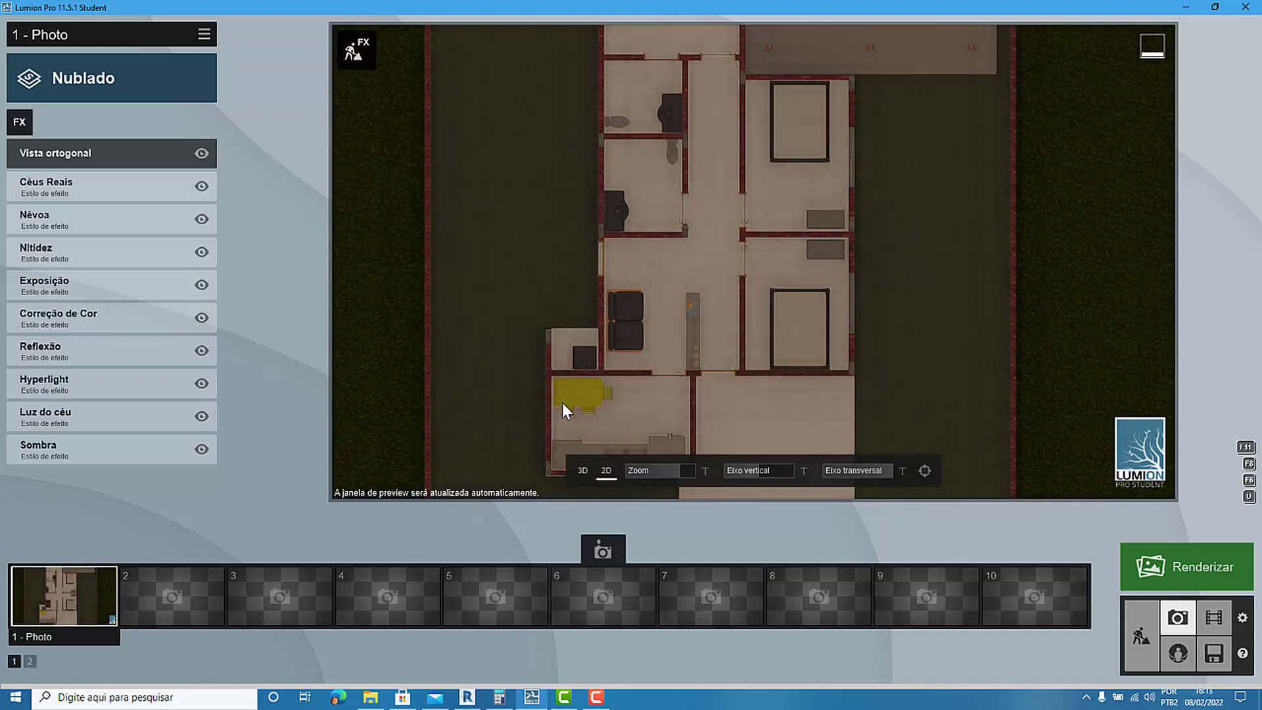
scroll(613, 393, "down", 3)
scroll(559, 409, "down", 4)
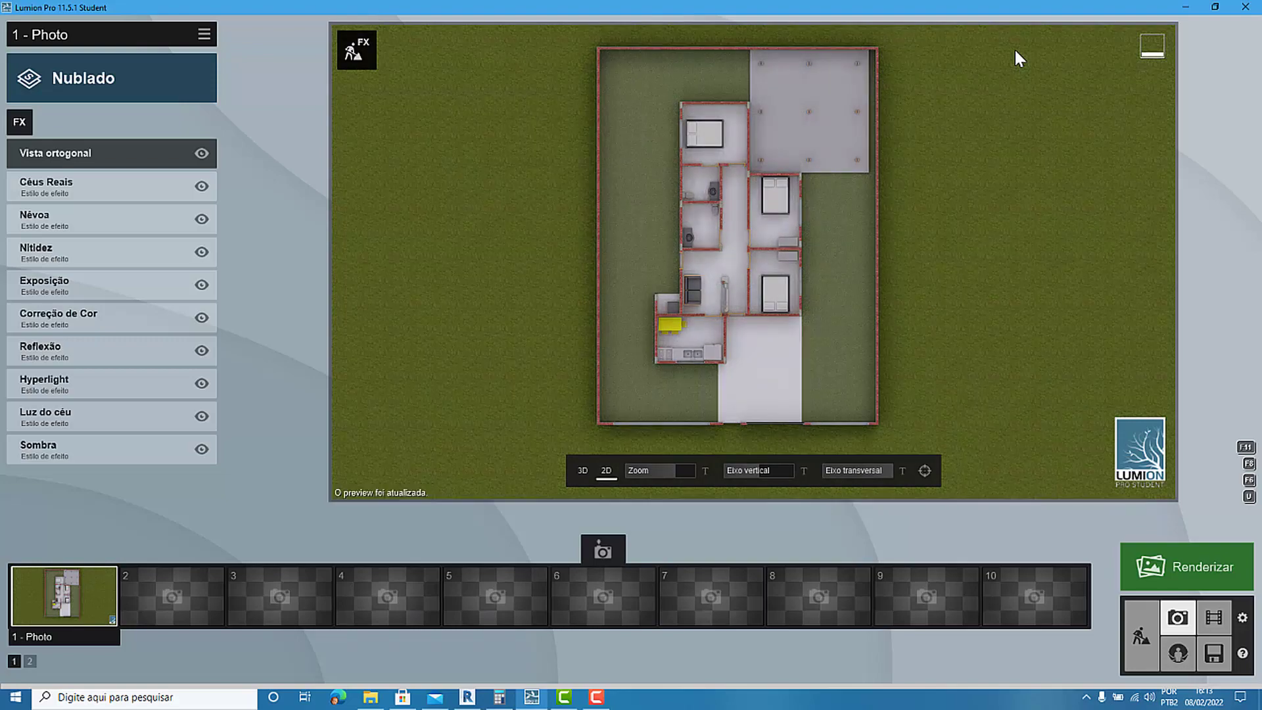
scroll(1016, 53, "up", 1)
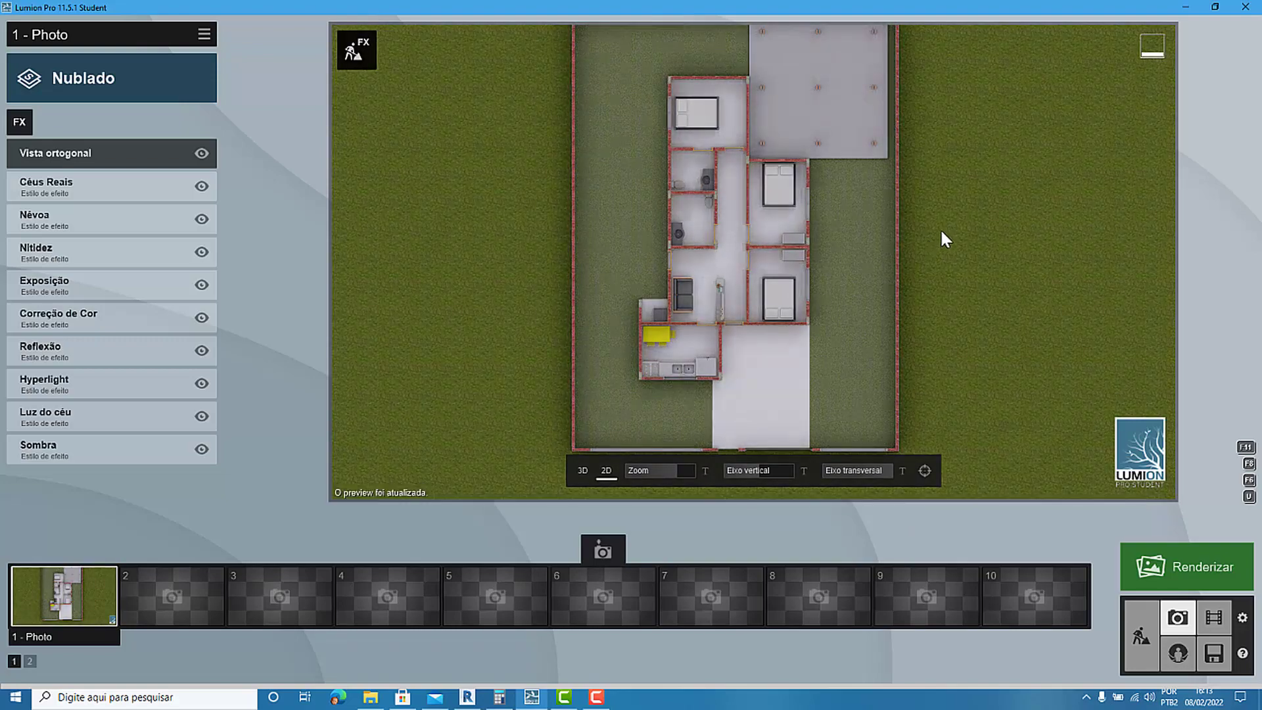
middle_click_drag(944, 238, 881, 270)
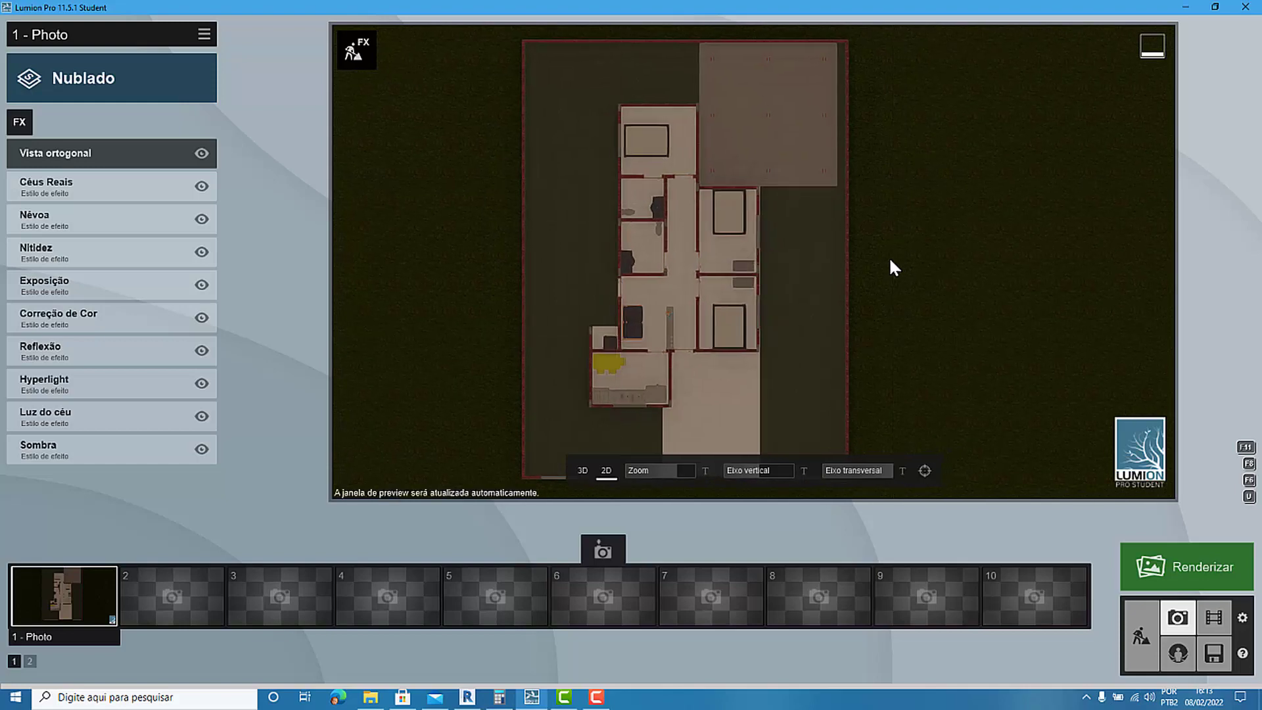